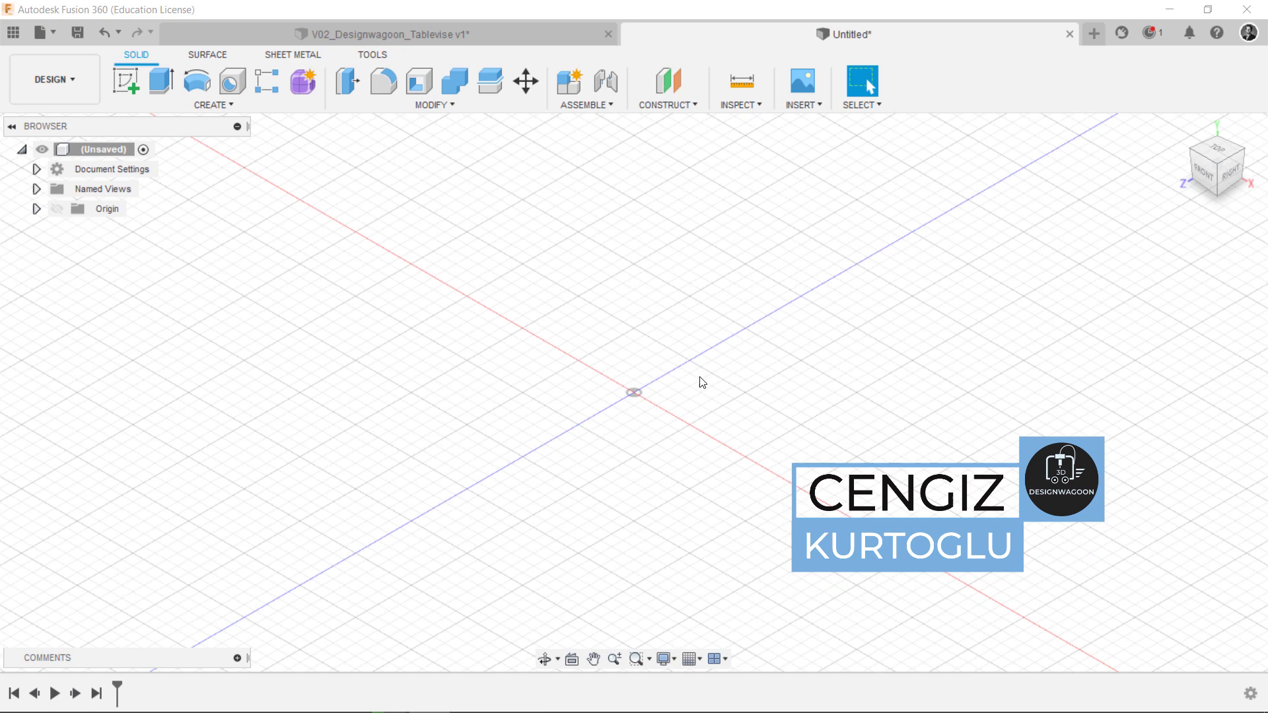
Start a sketch on the horizontal XZ origin plane and draw a slanted line from the origin up toward the positive X side
click(766, 6)
key(l)
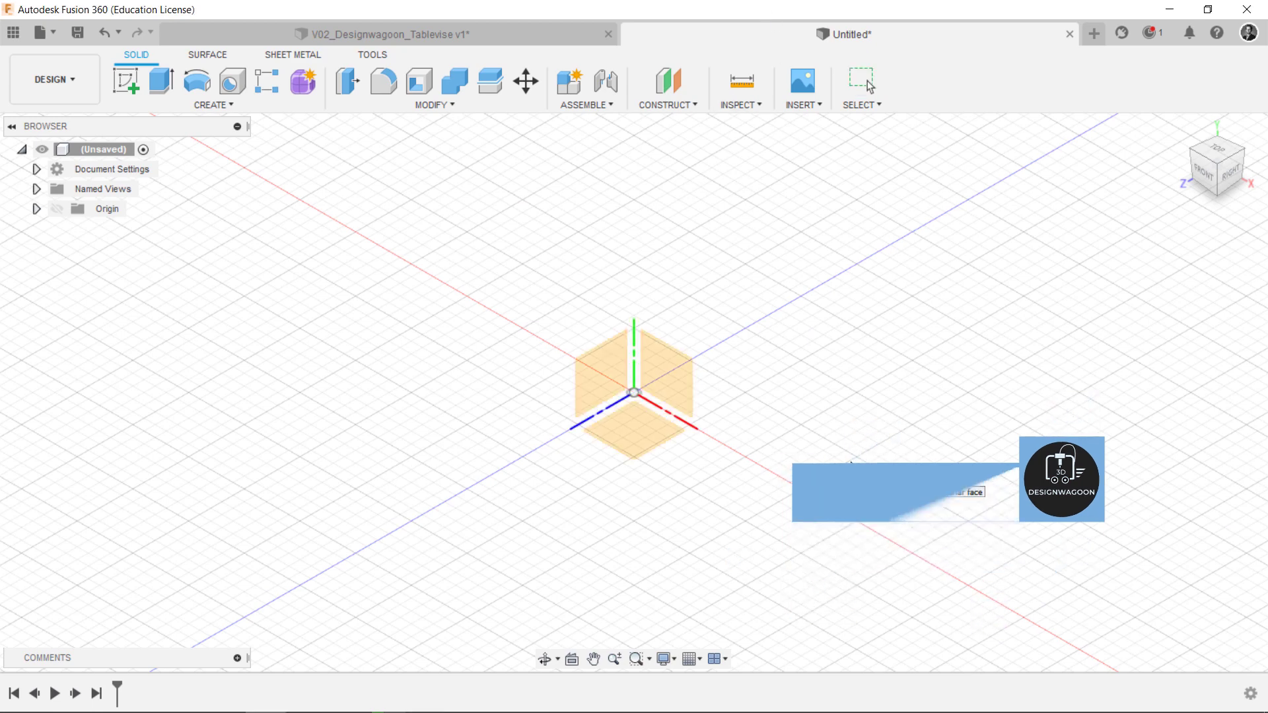
click(675, 378)
click(651, 429)
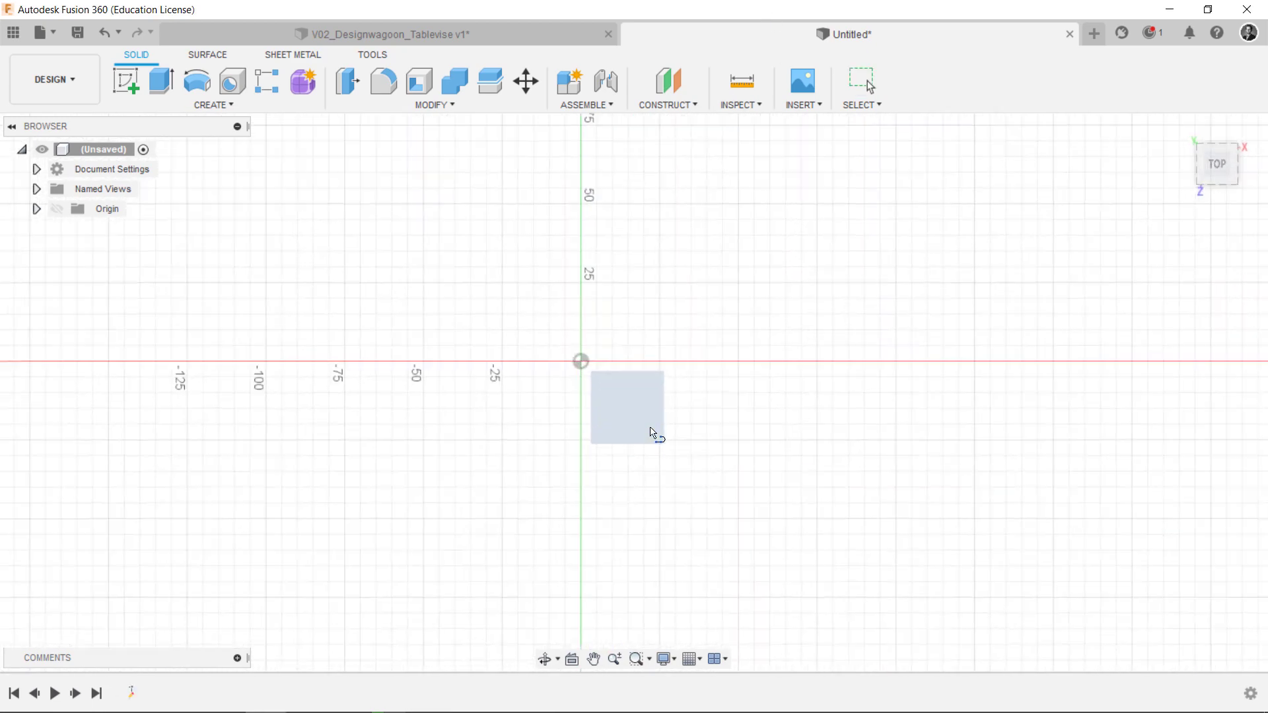
key(l)
click(580, 360)
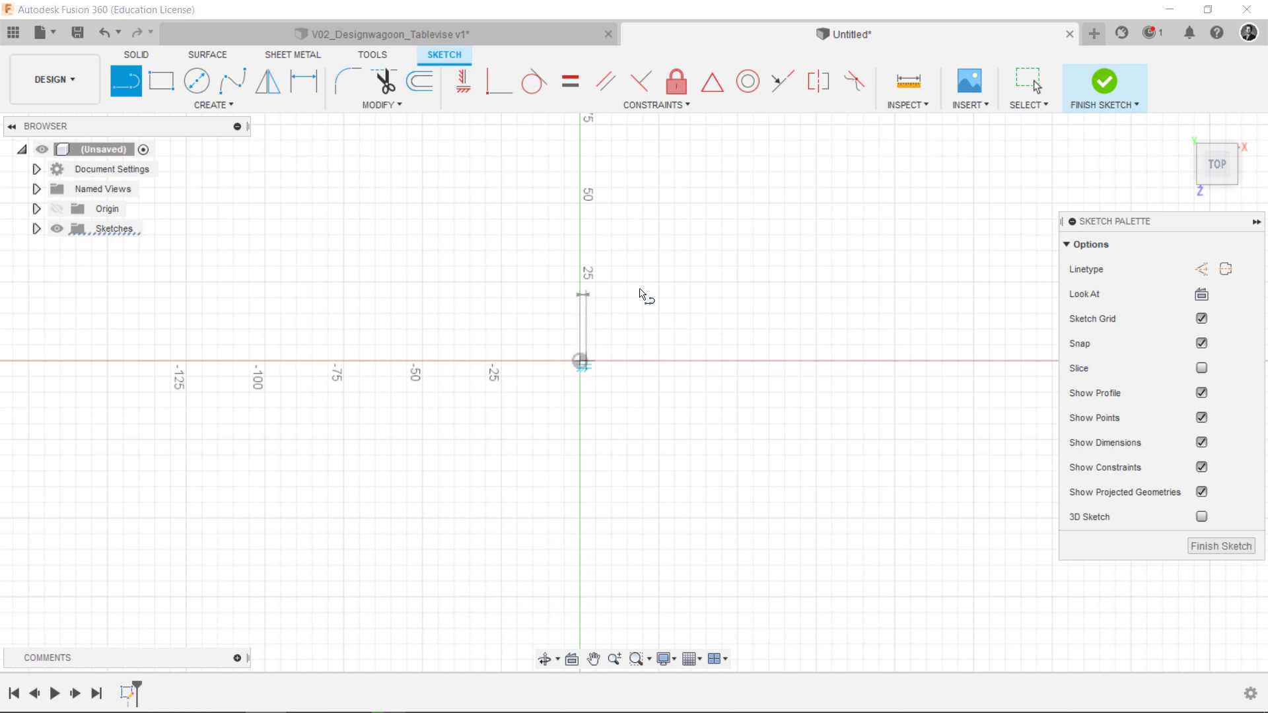
click(673, 252)
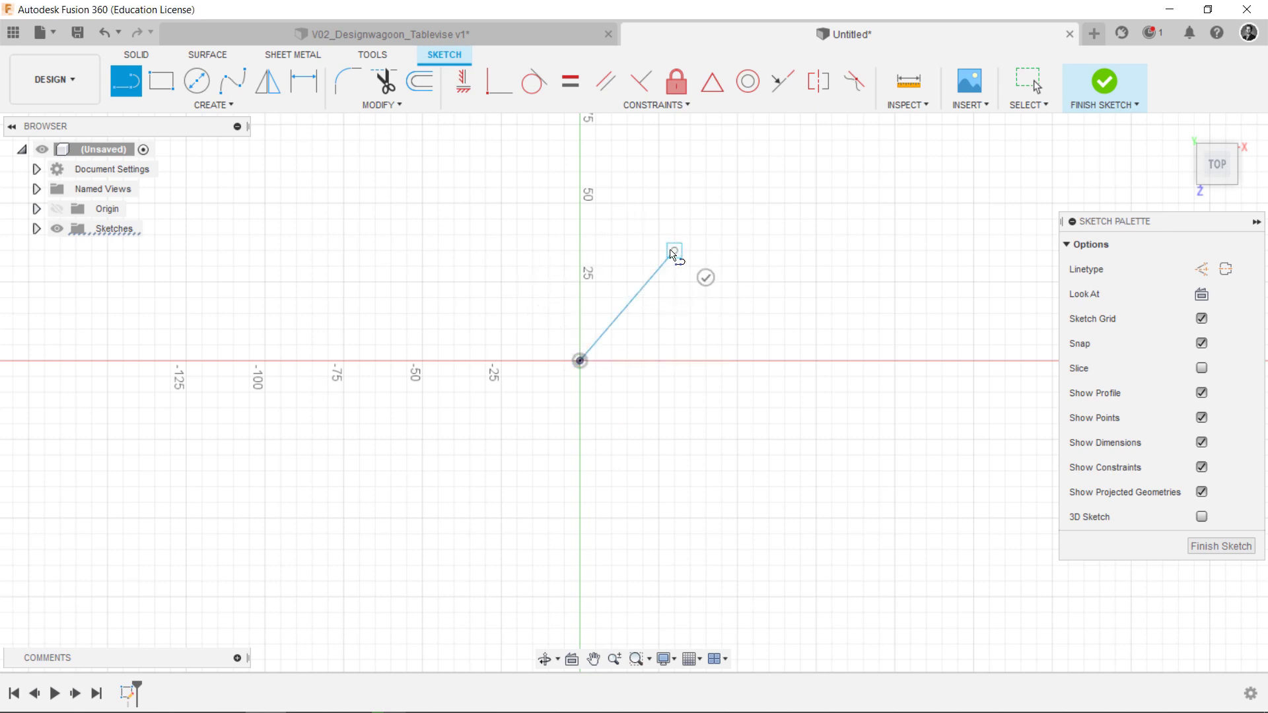
key(Escape)
Draw two more separate slanted lines beside the first, about 64.5 mm and about 34 mm long
key(l)
click(823, 255)
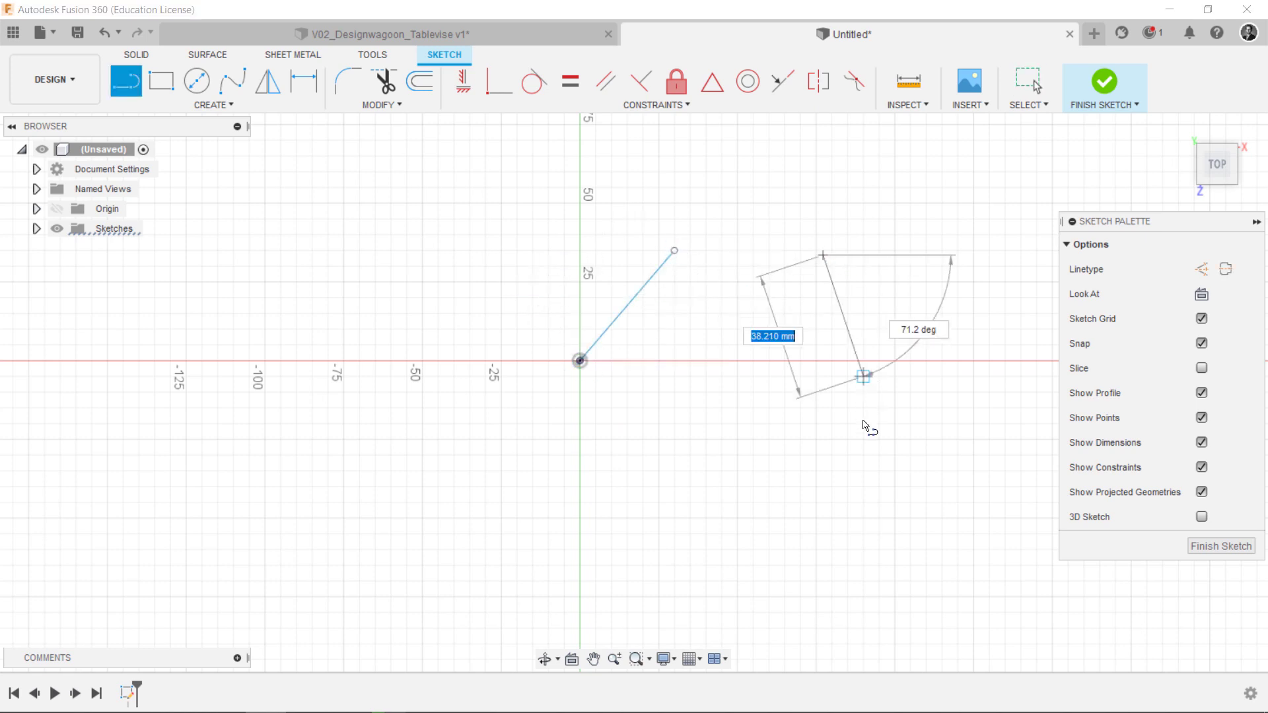
click(872, 453)
key(Escape)
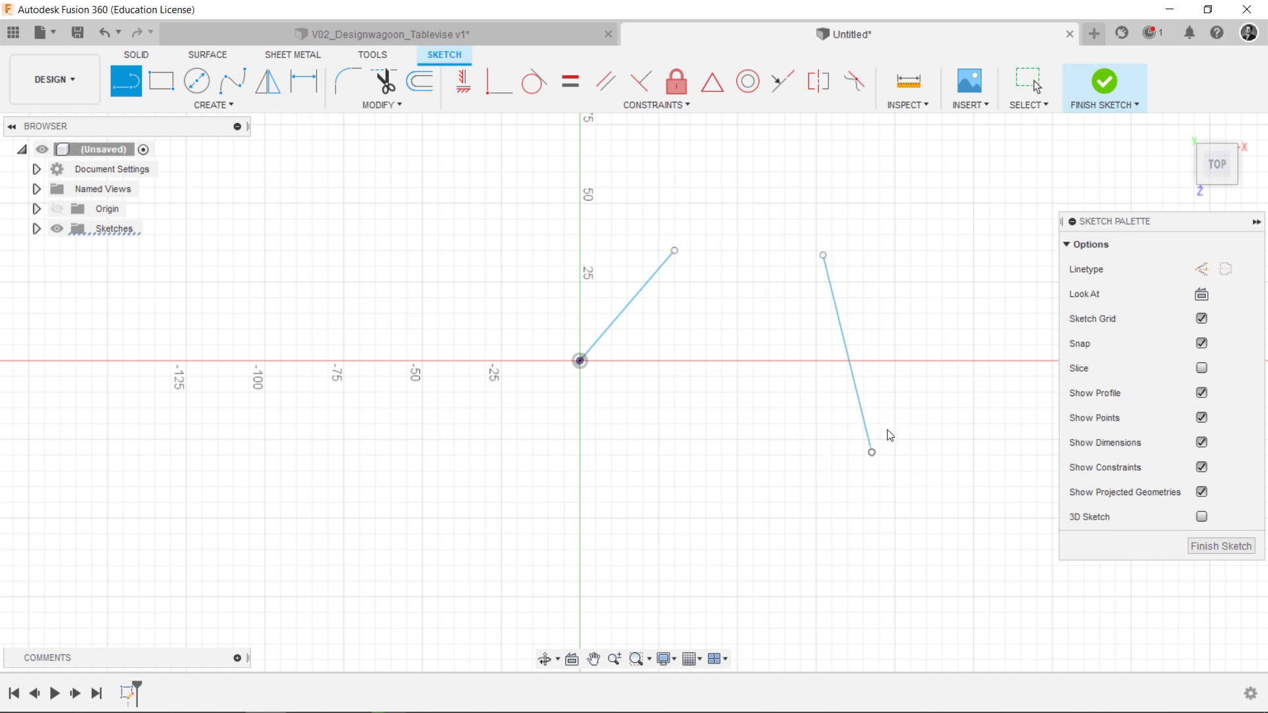
key(l)
click(998, 306)
click(1001, 306)
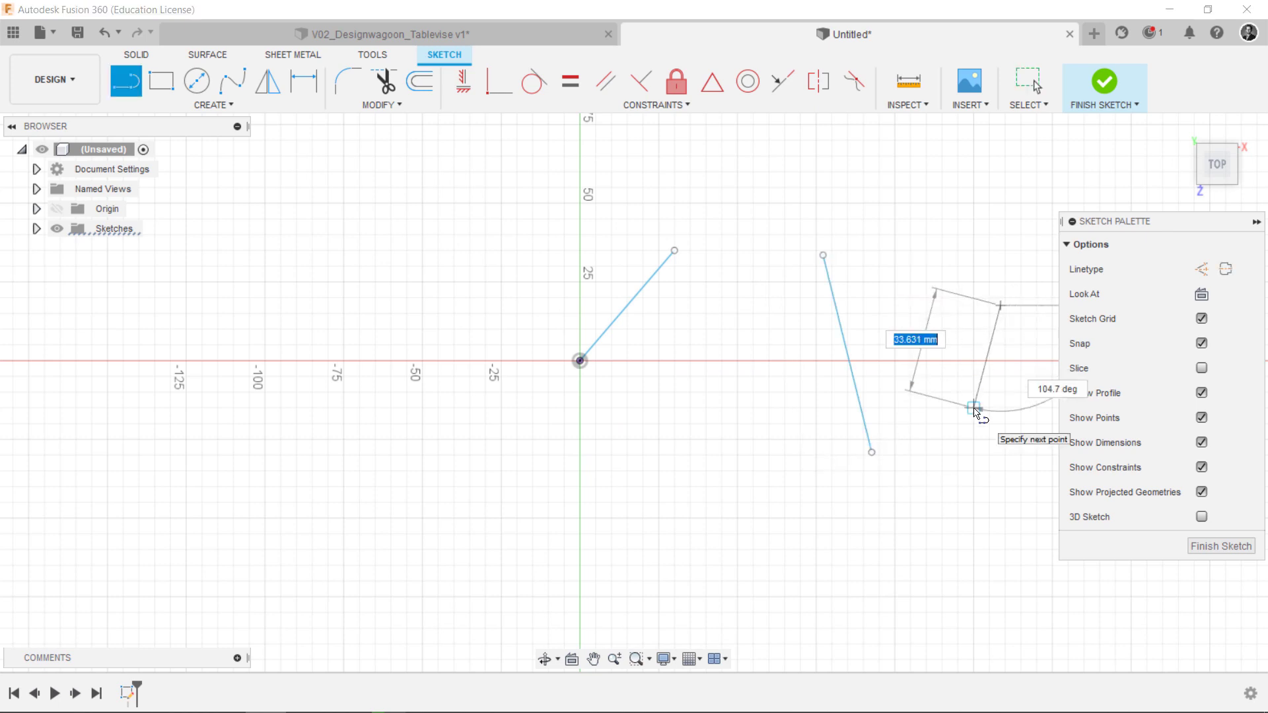
click(973, 409)
key(Escape)
Apply Parallel constraints so that all three slanted sketch lines run parallel to each other
middle_drag(958, 336, 803, 357)
scroll(797, 361, down, 1)
scroll(796, 360, up, 3)
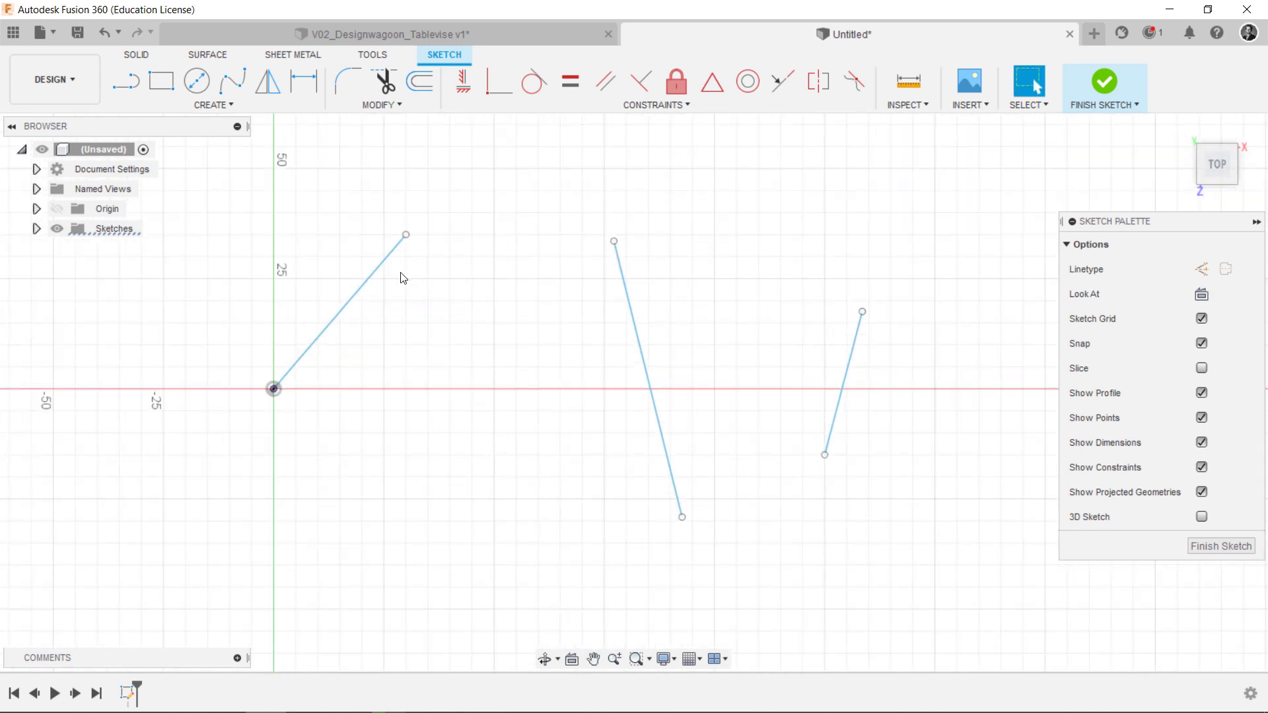
click(371, 276)
shift+click(622, 276)
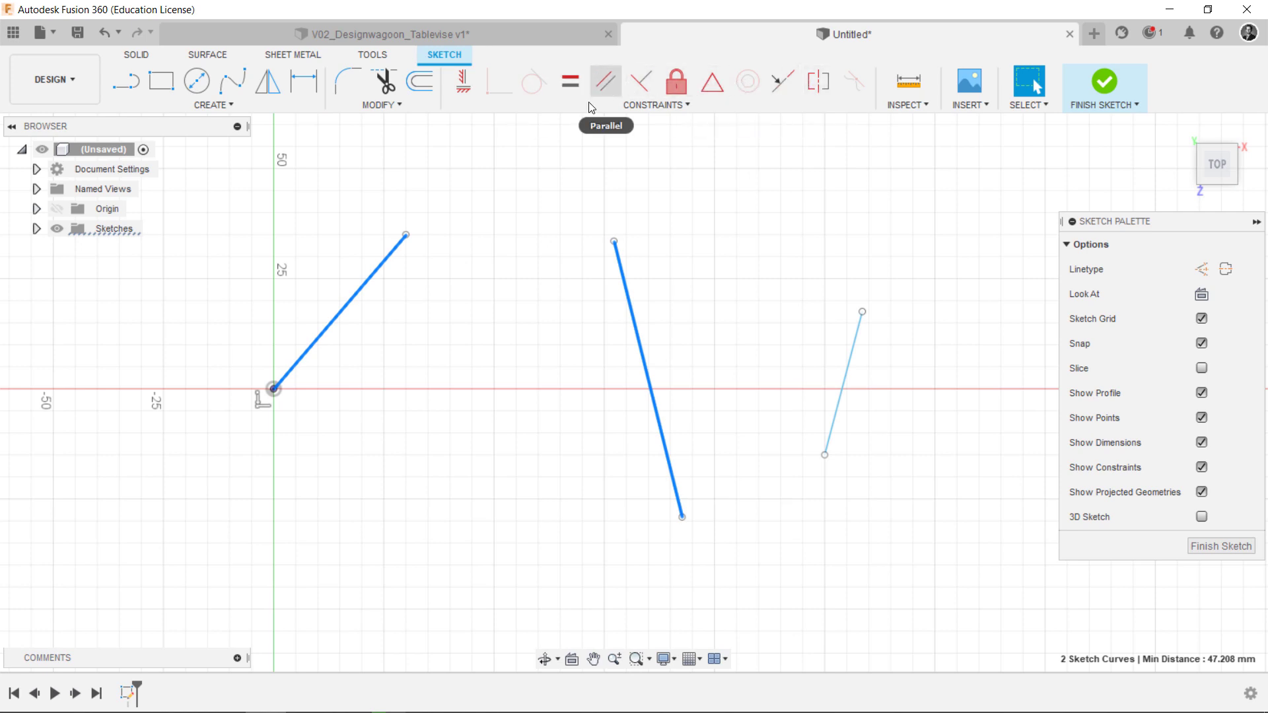
right_click(480, 267)
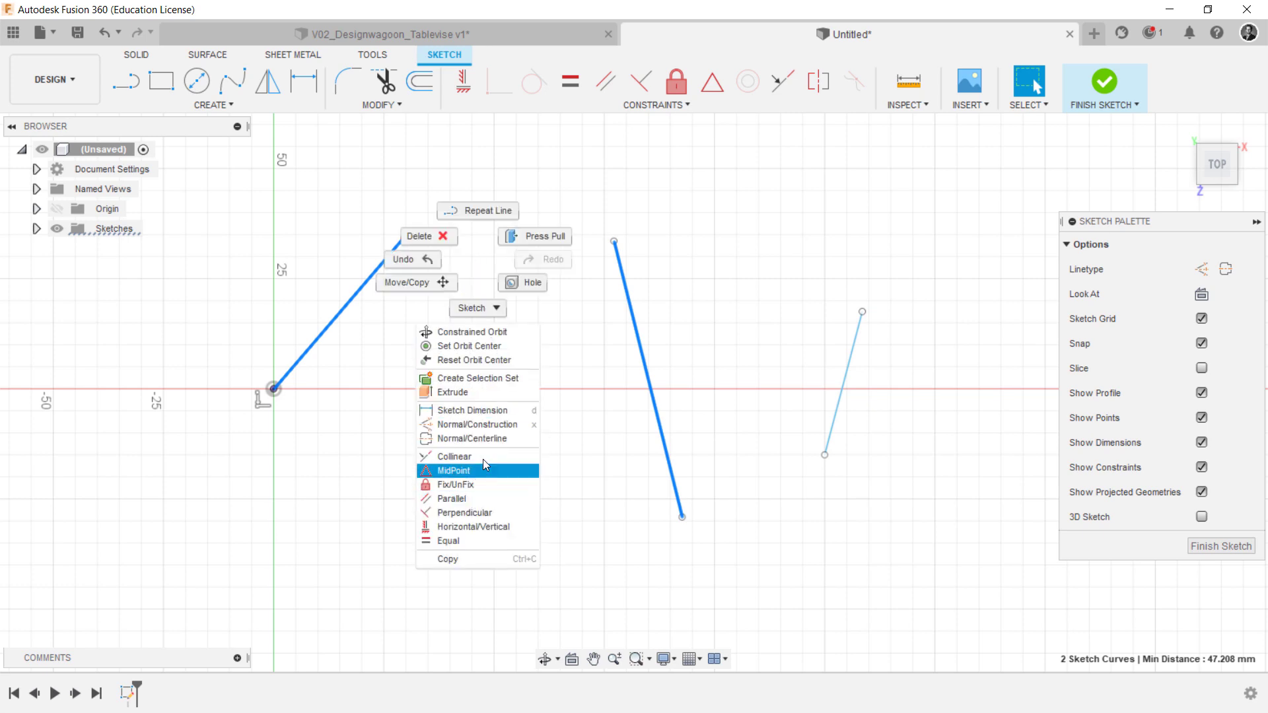
click(475, 500)
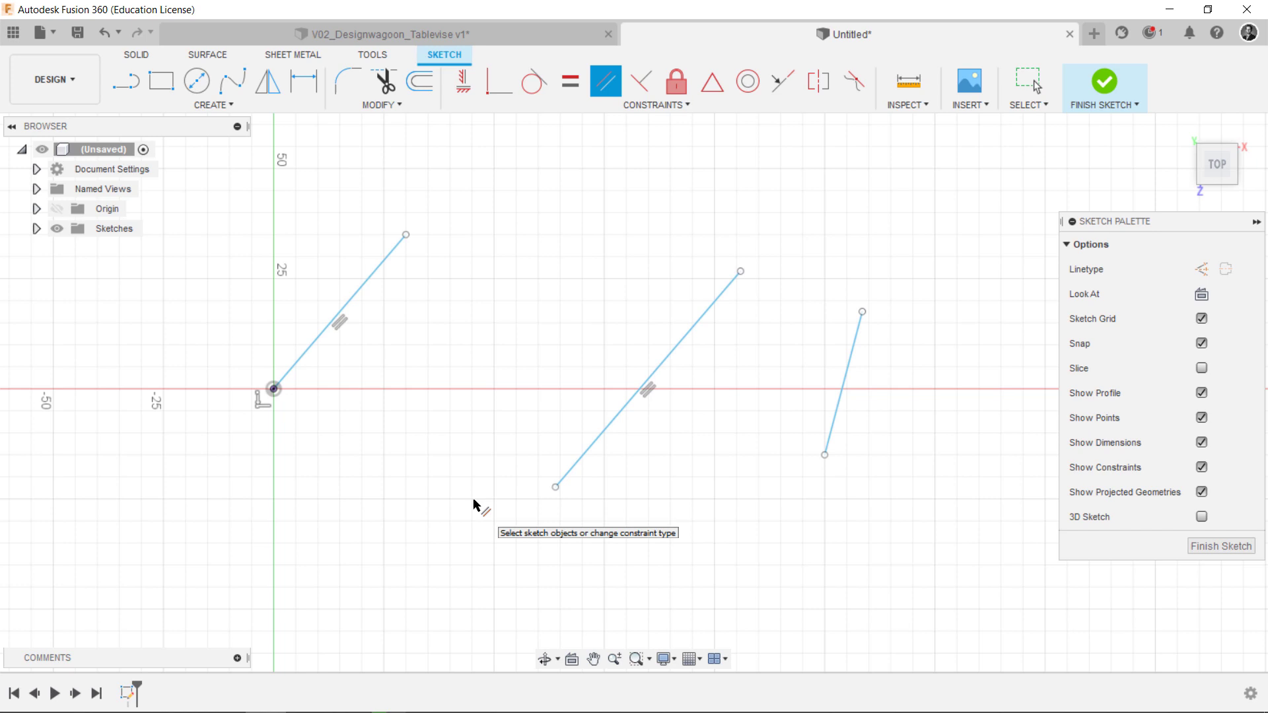
click(709, 307)
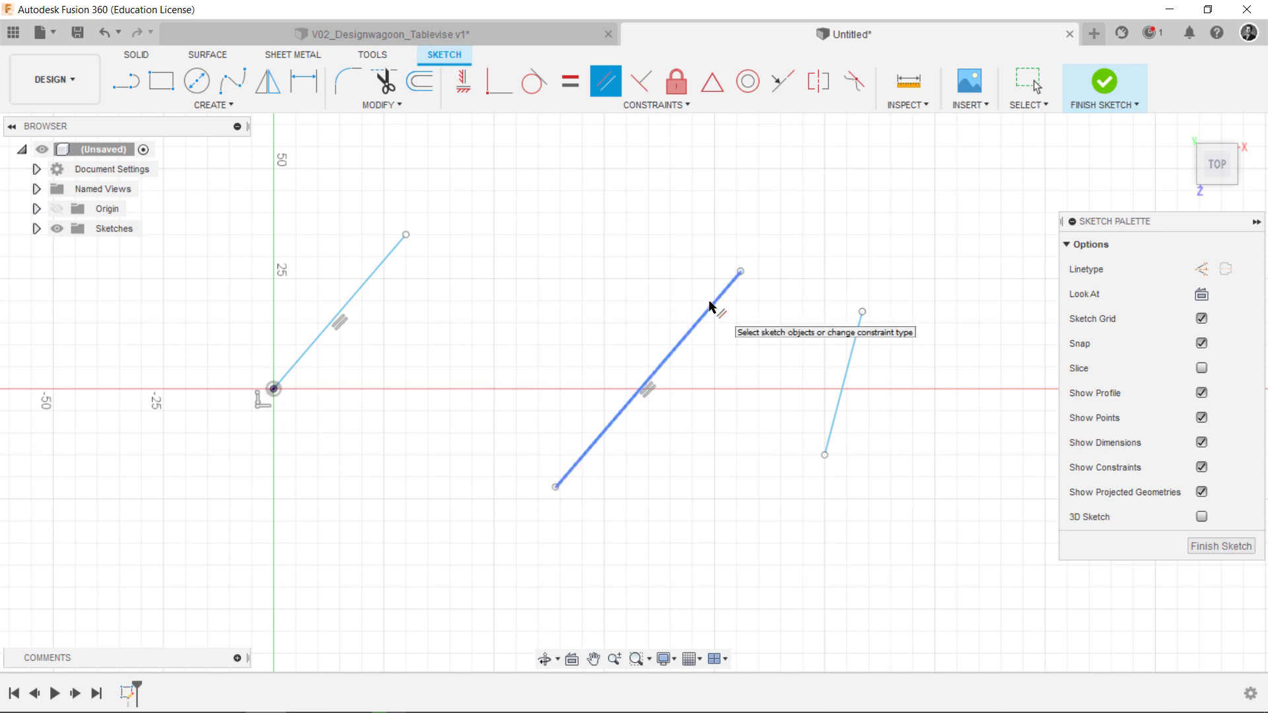
click(856, 339)
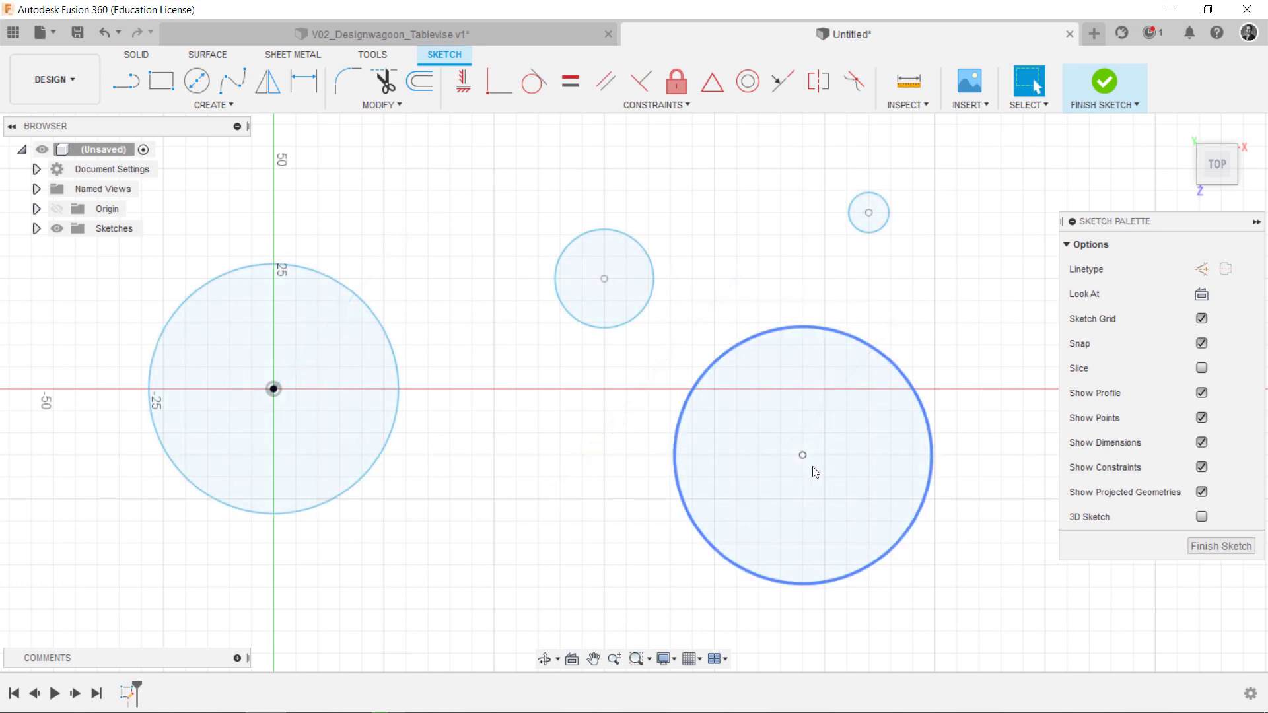
Reposition the free sketch circles by their centres and constrain all four circles to be equal in size
drag(814, 469, 869, 543)
drag(602, 278, 617, 251)
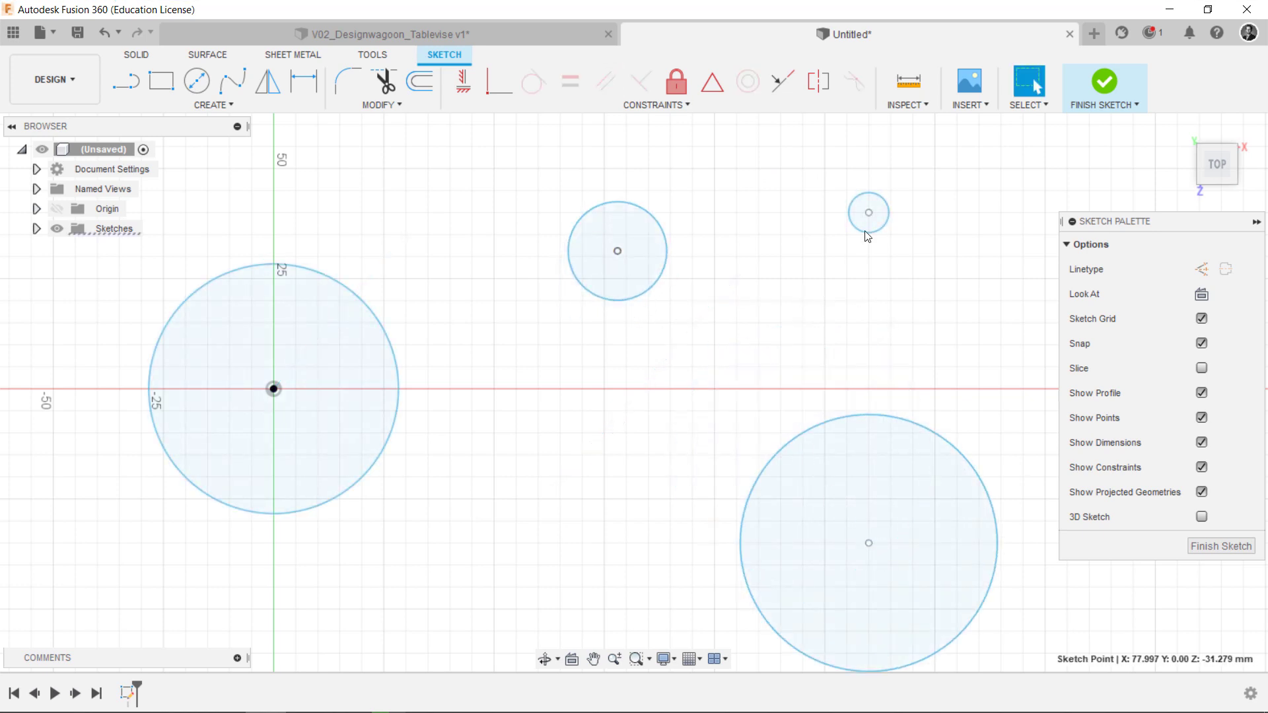
click(360, 290)
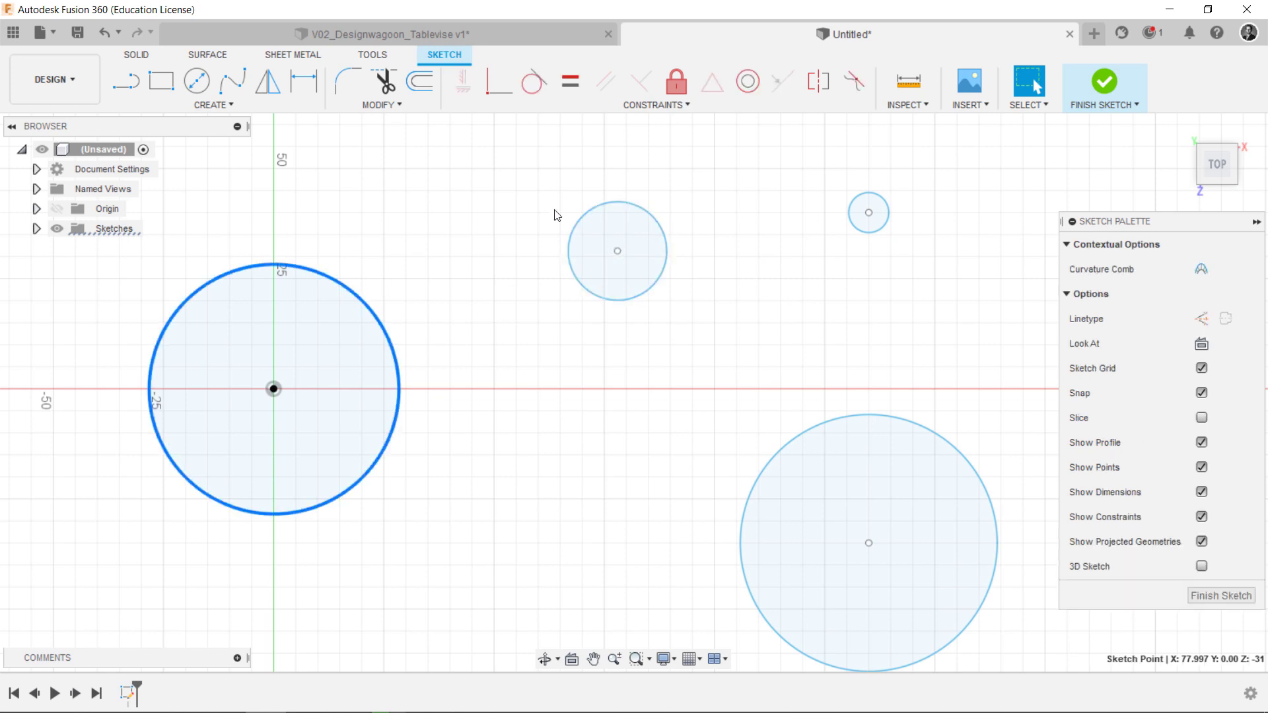
shift+click(866, 192)
shift+click(905, 419)
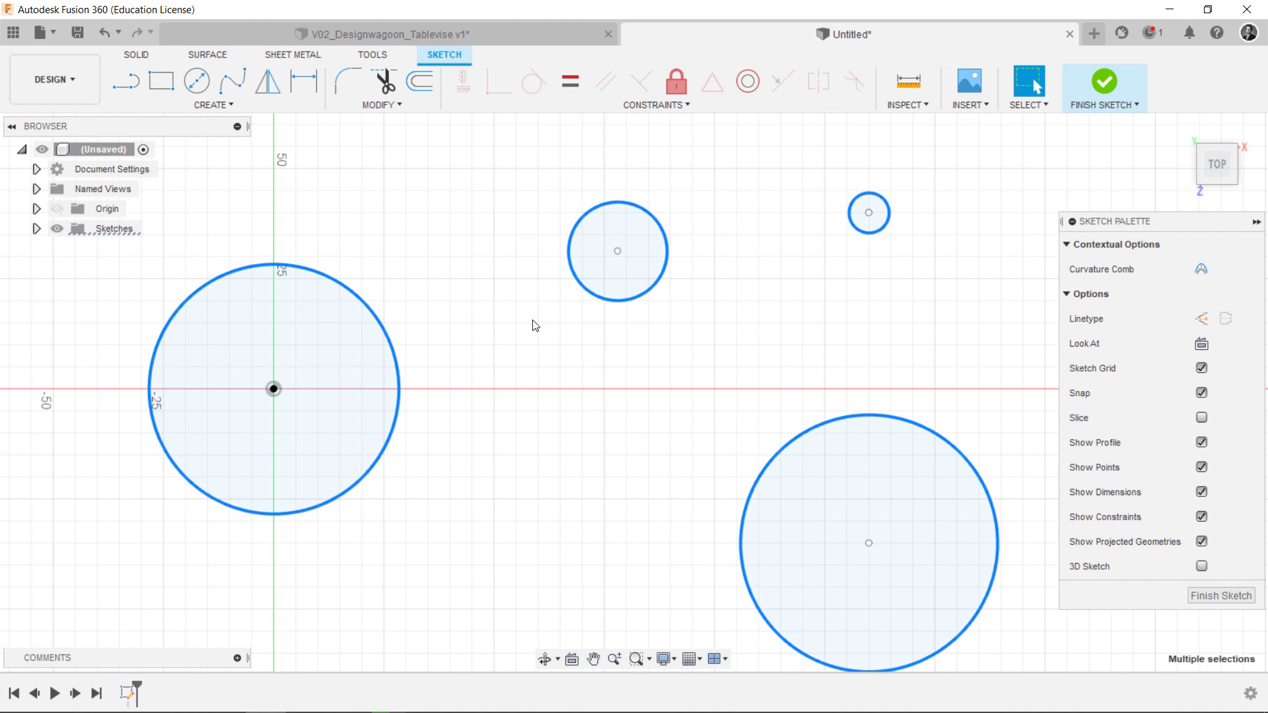
right_click(472, 361)
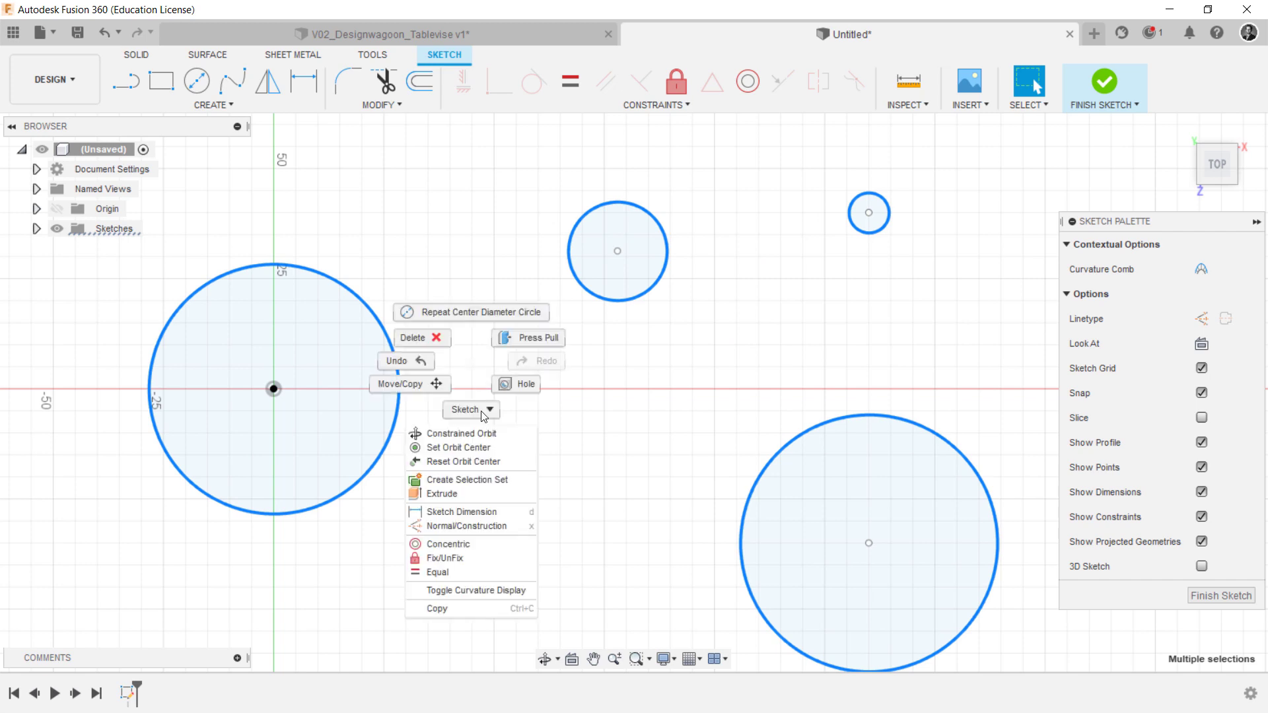
click(460, 573)
In the table vise design, examine the overlapping faces and their parent objects at the side of the clamping plates
scroll(542, 464, down, 2)
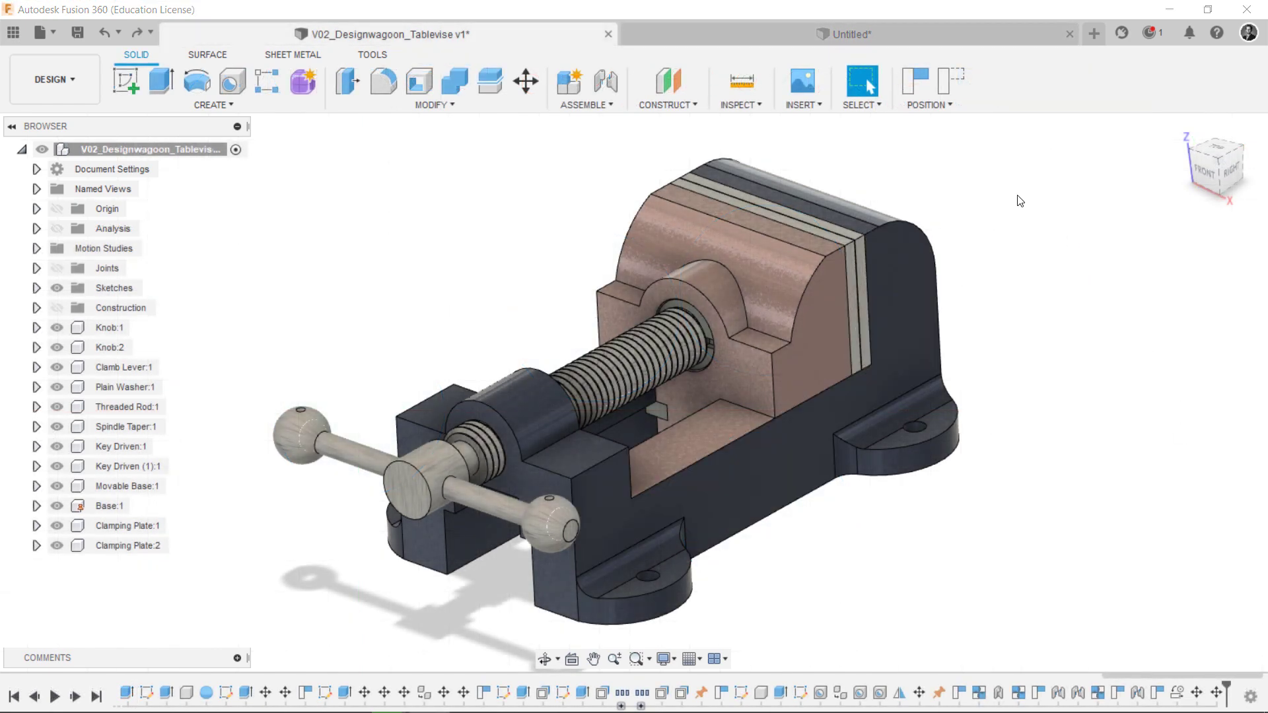
scroll(1020, 201, up, 1)
scroll(1020, 201, down, 1)
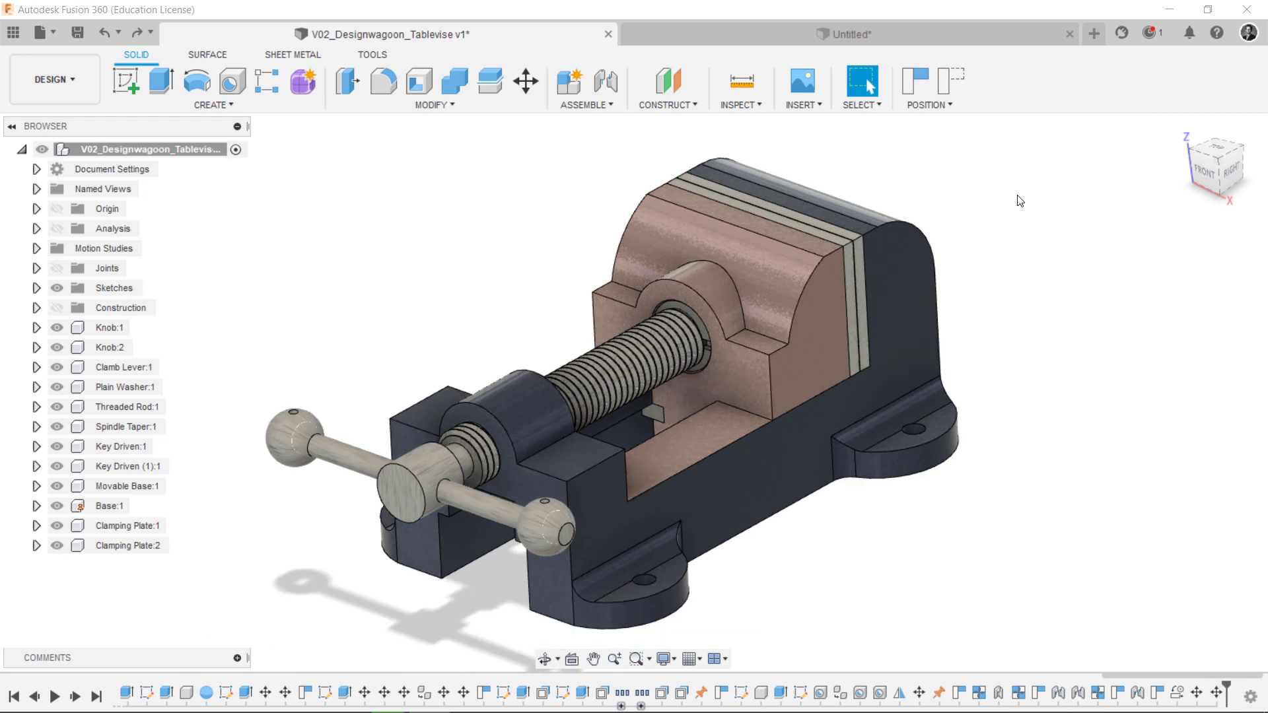
scroll(1064, 209, up, 3)
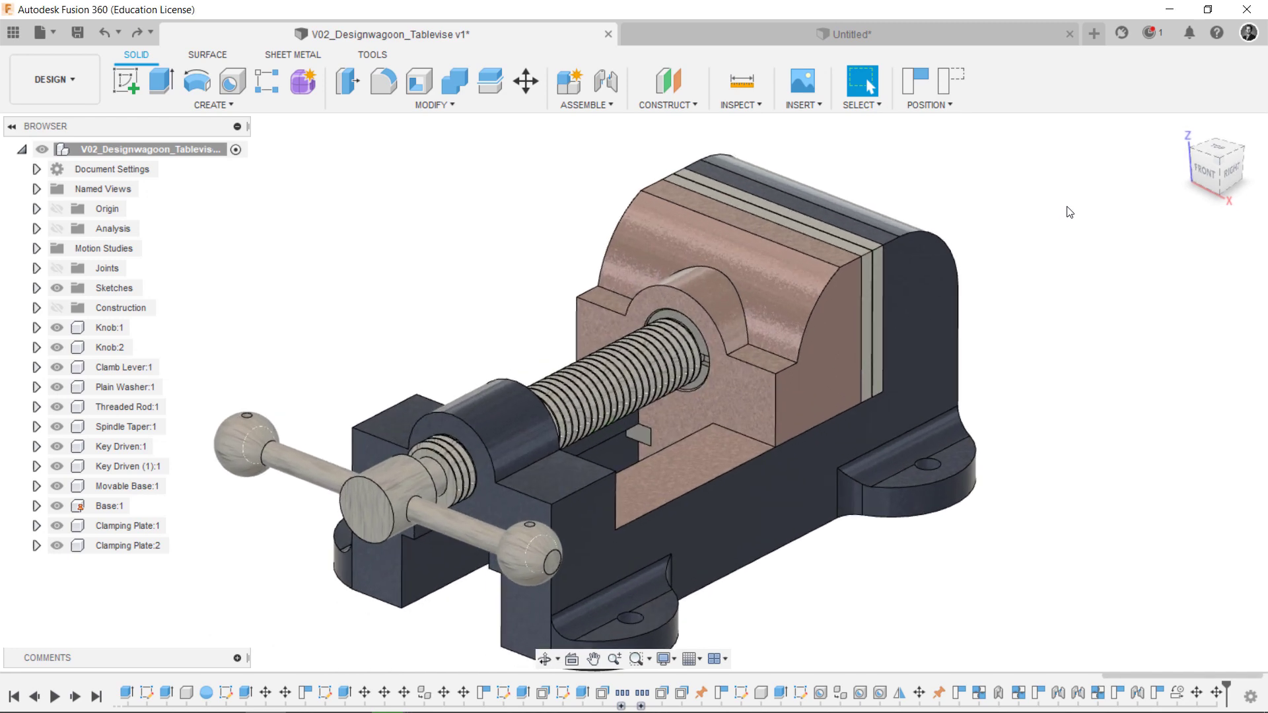
scroll(1069, 211, up, 5)
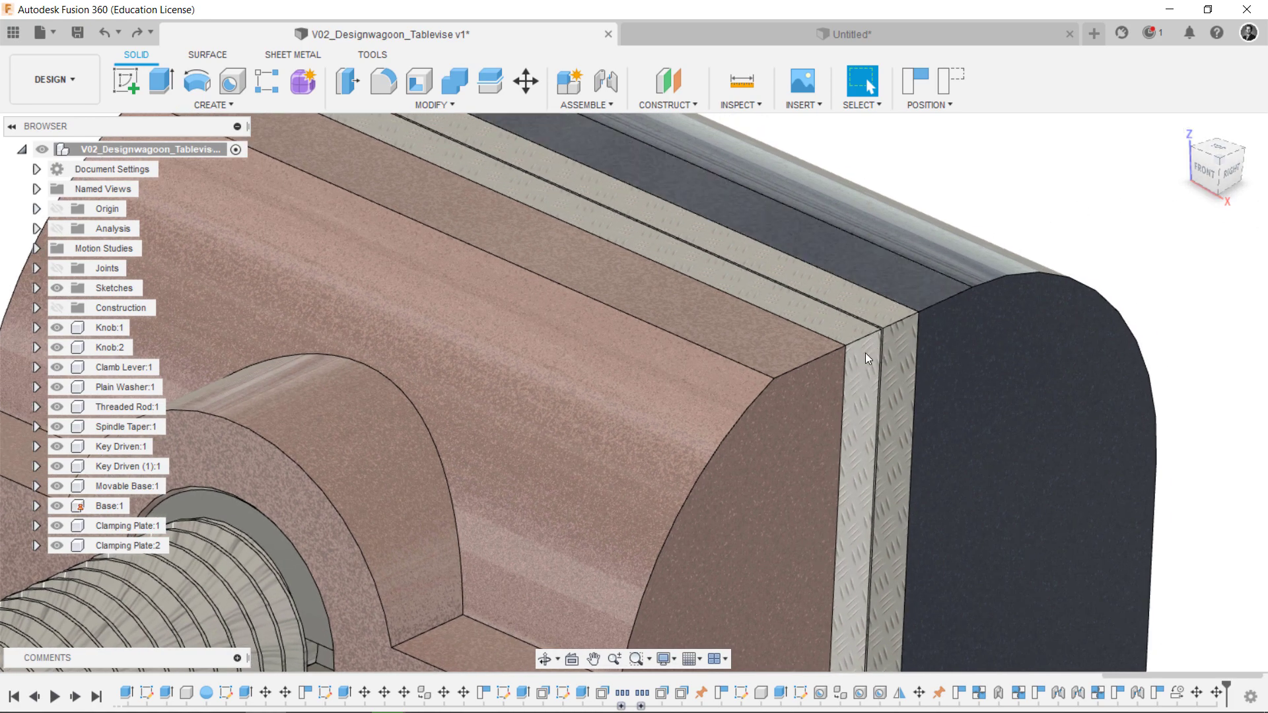
click(860, 376)
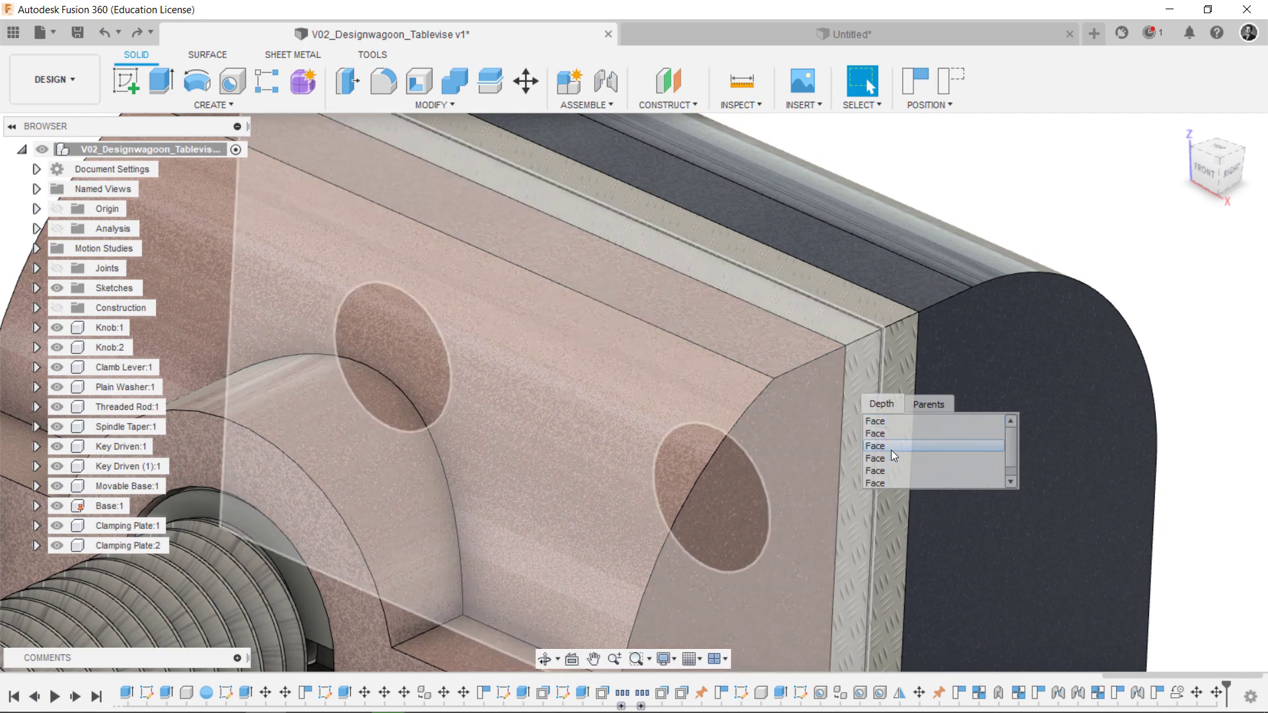
scroll(893, 478, down, 1)
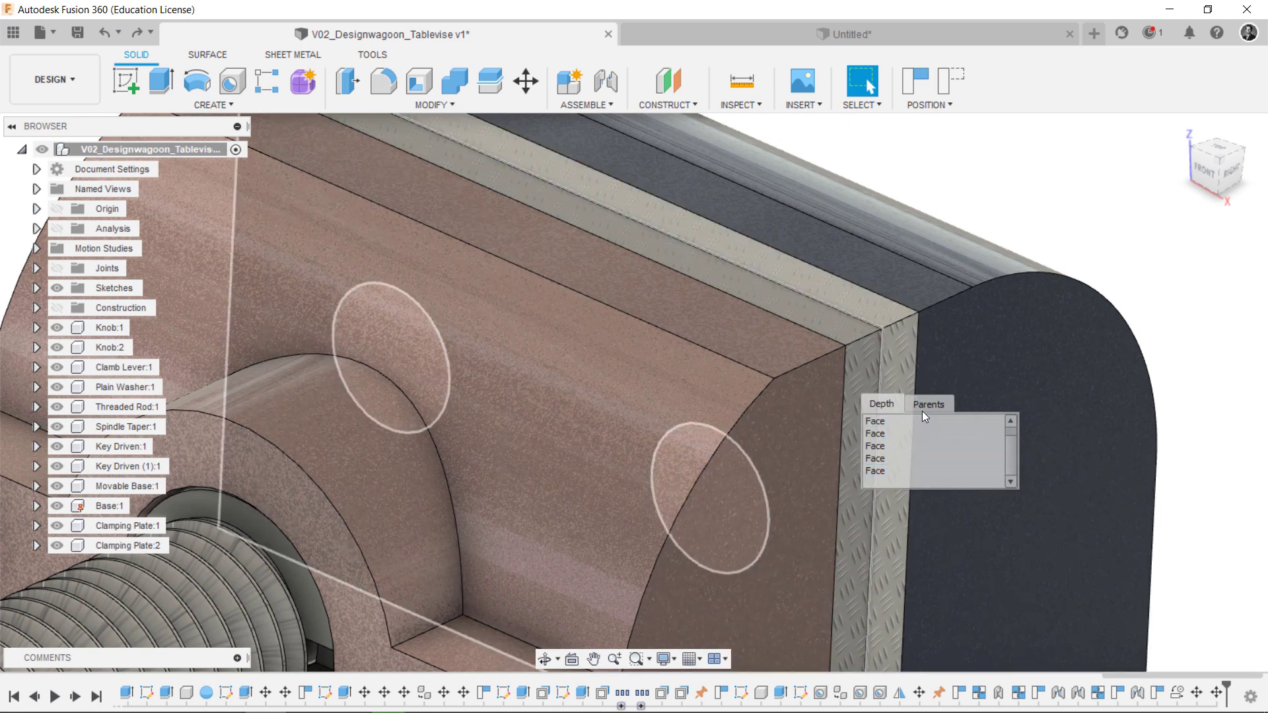
click(923, 408)
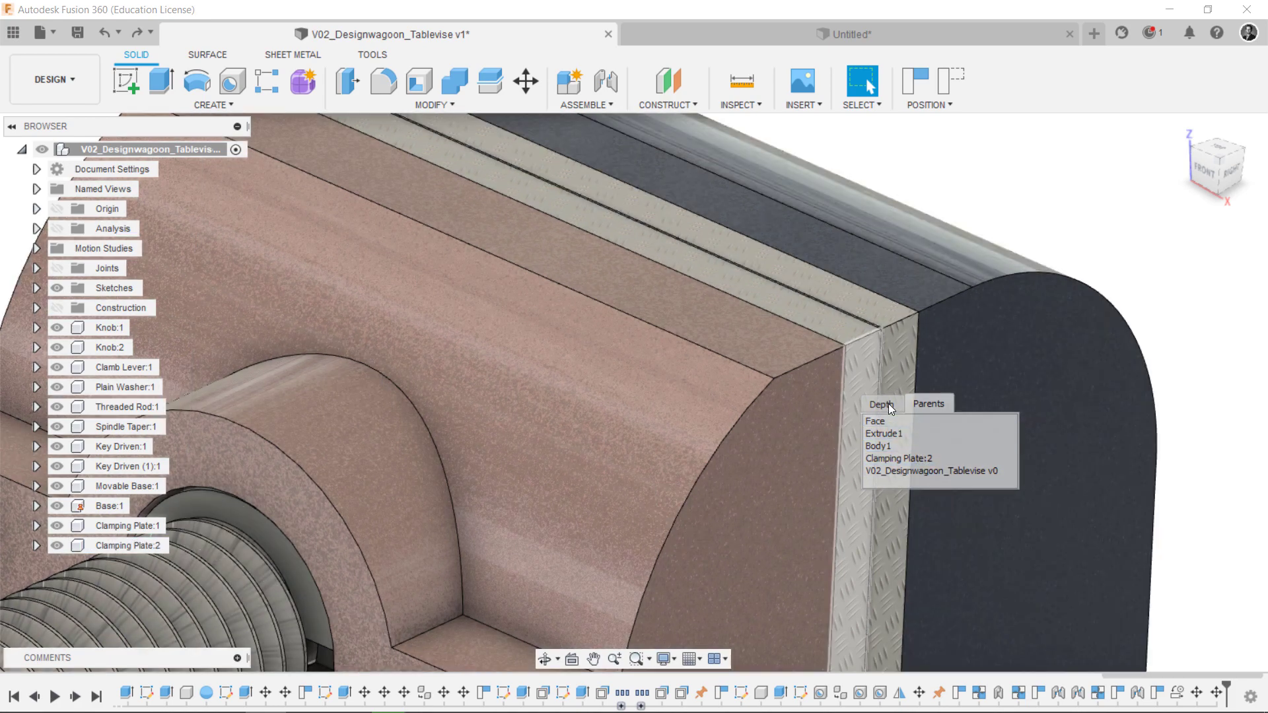
click(887, 403)
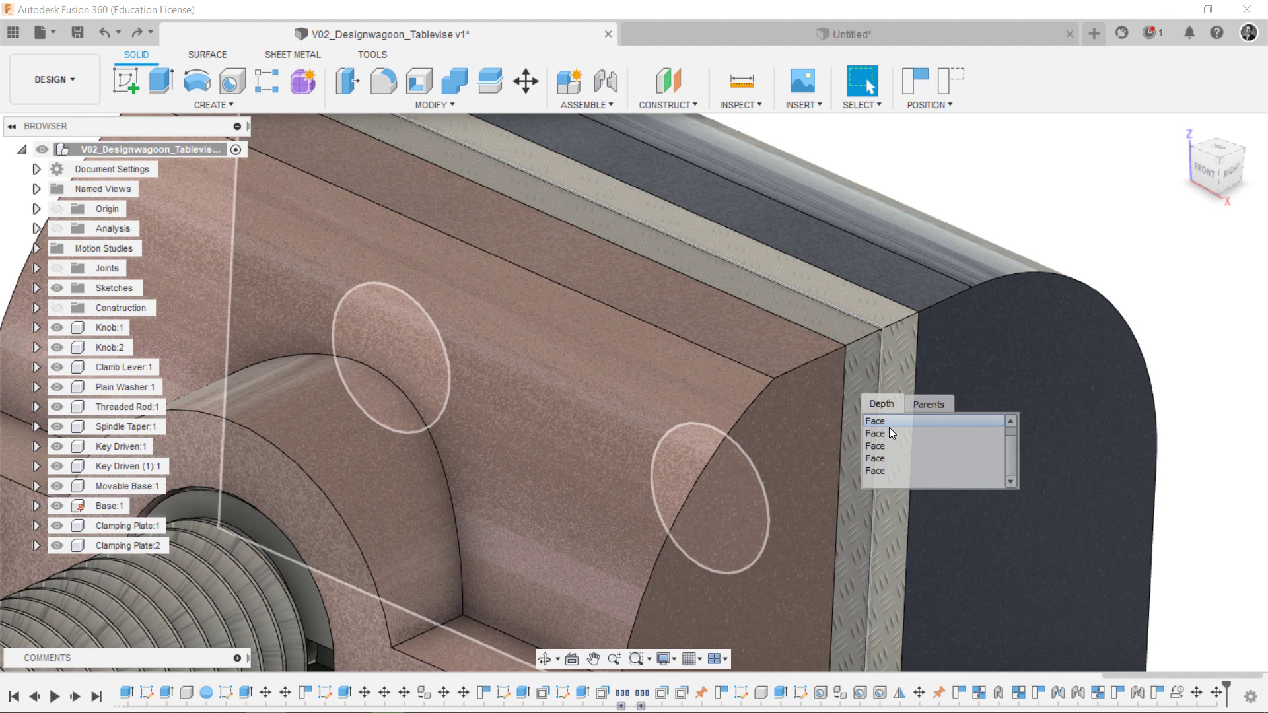
Fillet the hidden inner face of Clamping Plate:1 with a 2 mm radius, and slide the movable jaw away from the fixed jaw
click(890, 429)
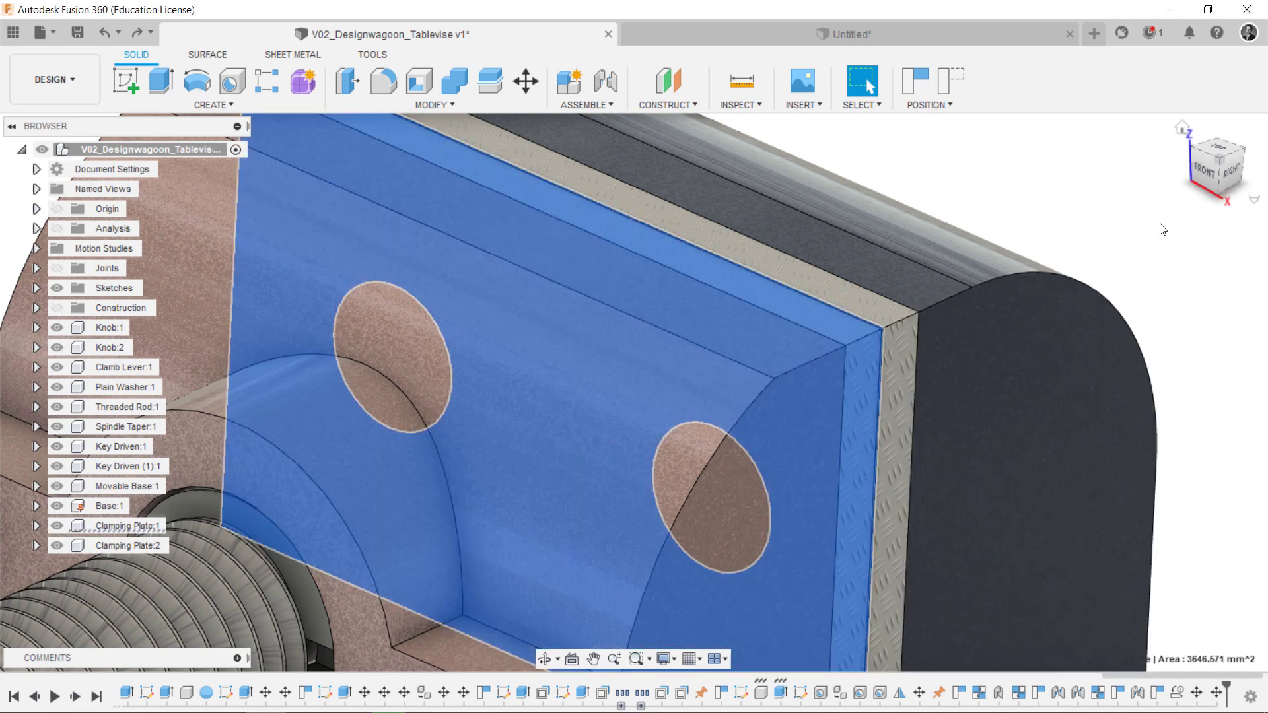
shift+middle_drag(1162, 229, 1110, 220)
scroll(1109, 221, down, 3)
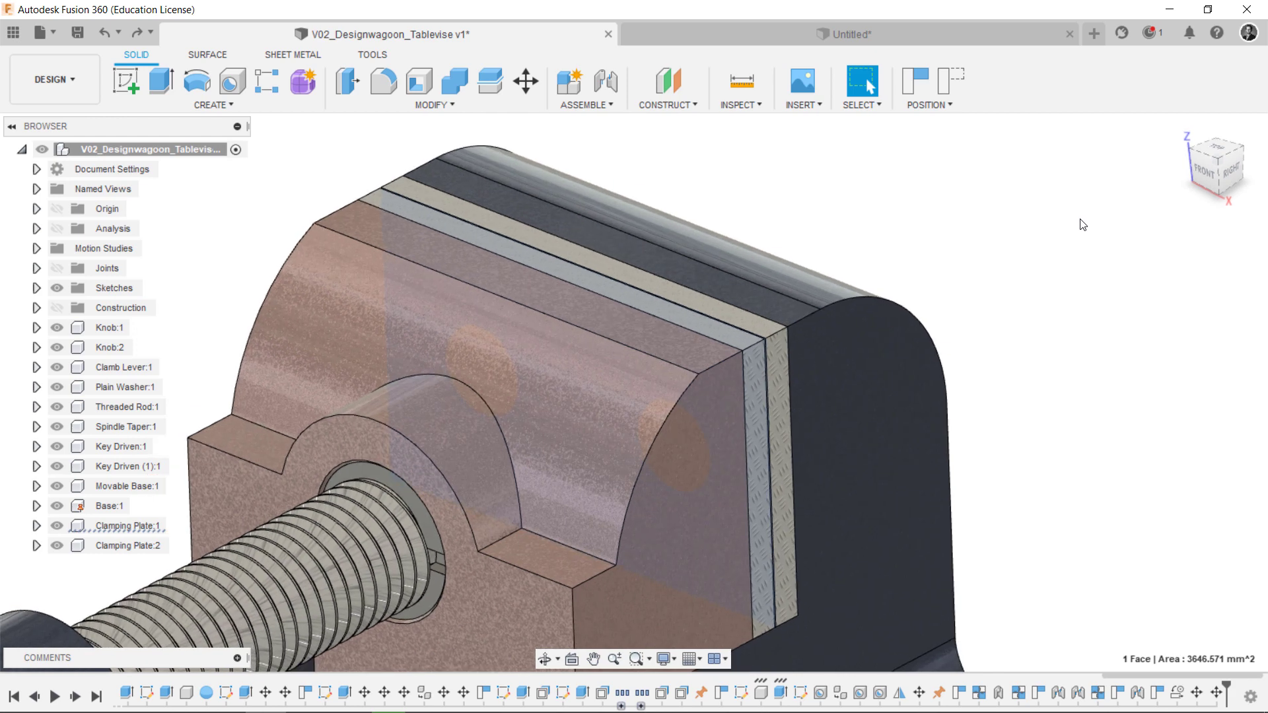
key(f)
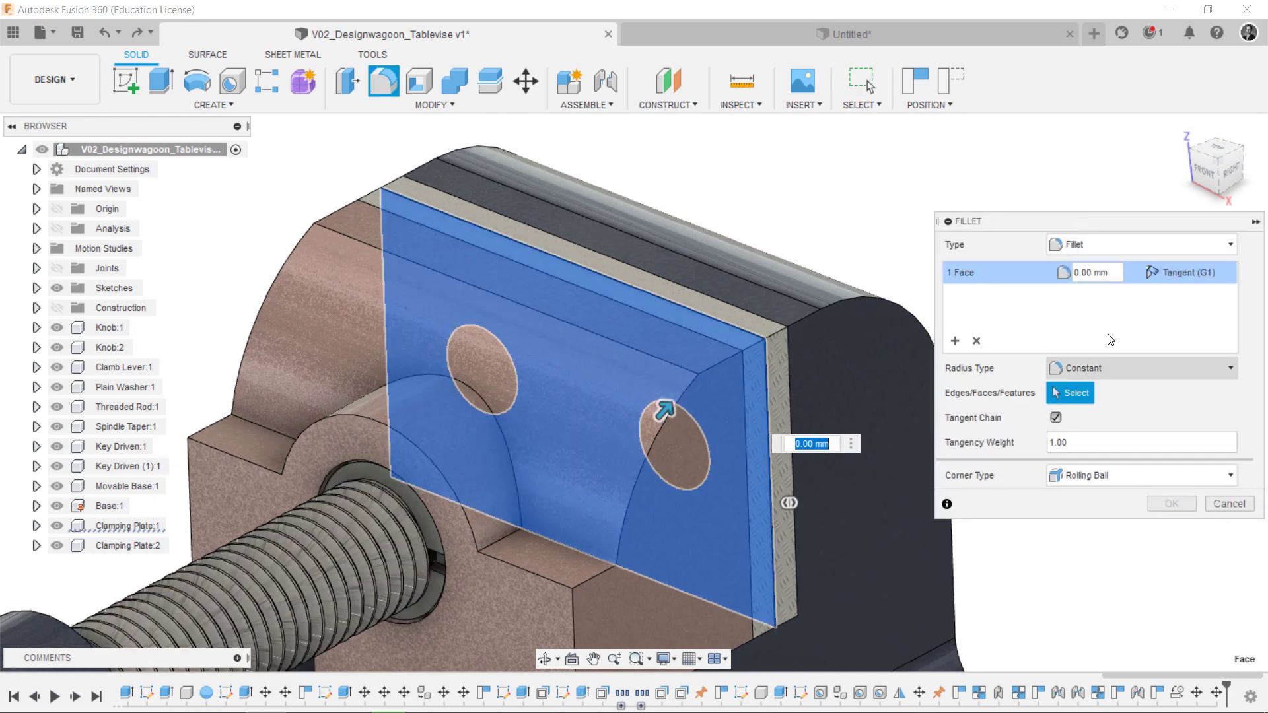
text(2)
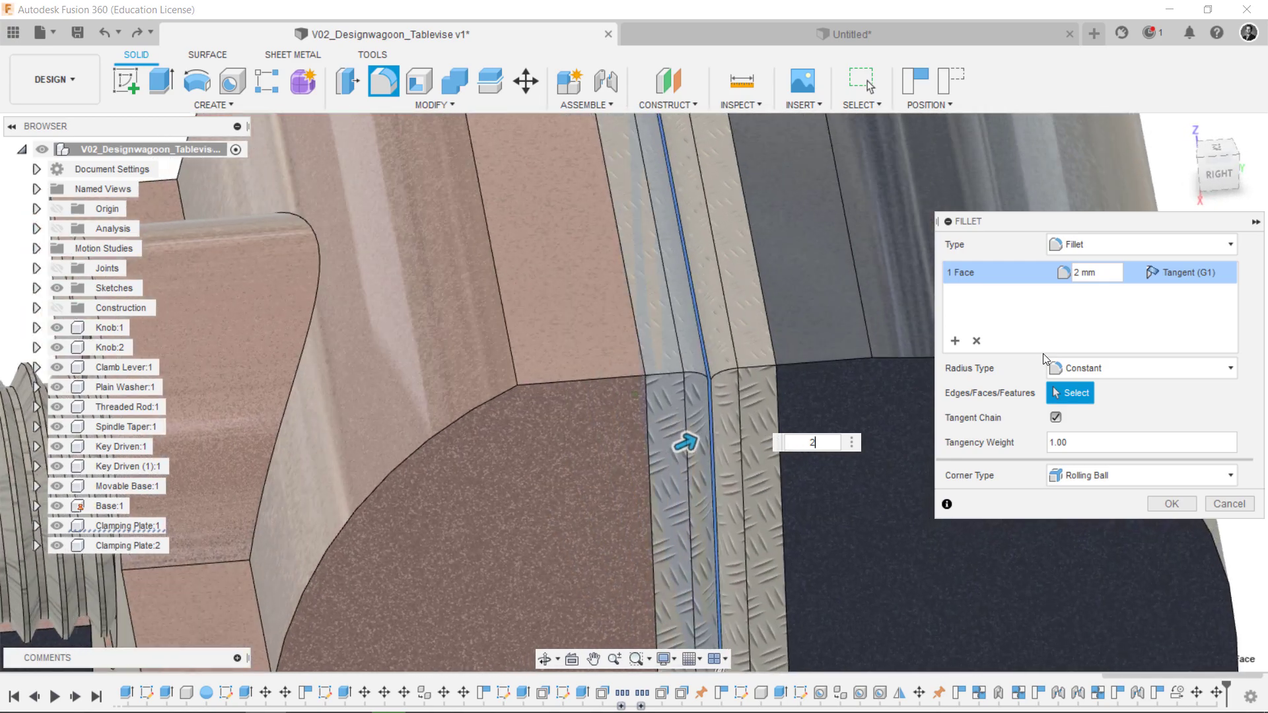
key(Return)
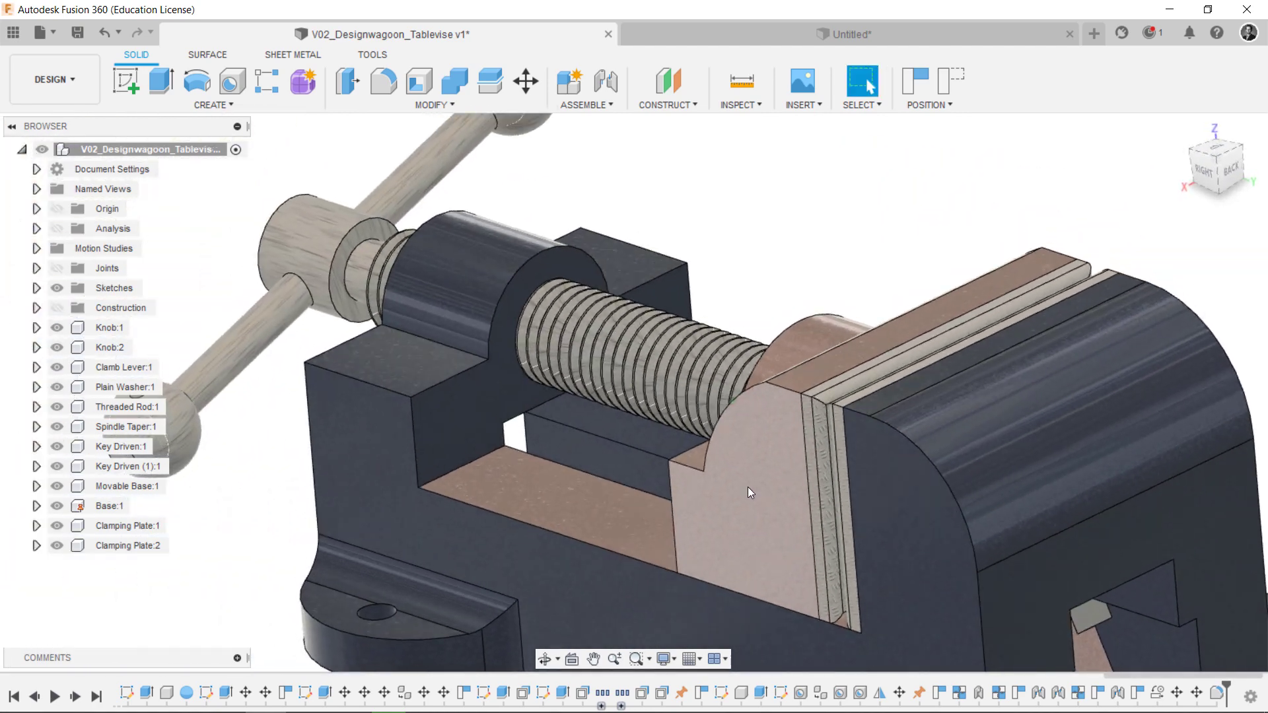
drag(746, 489, 649, 433)
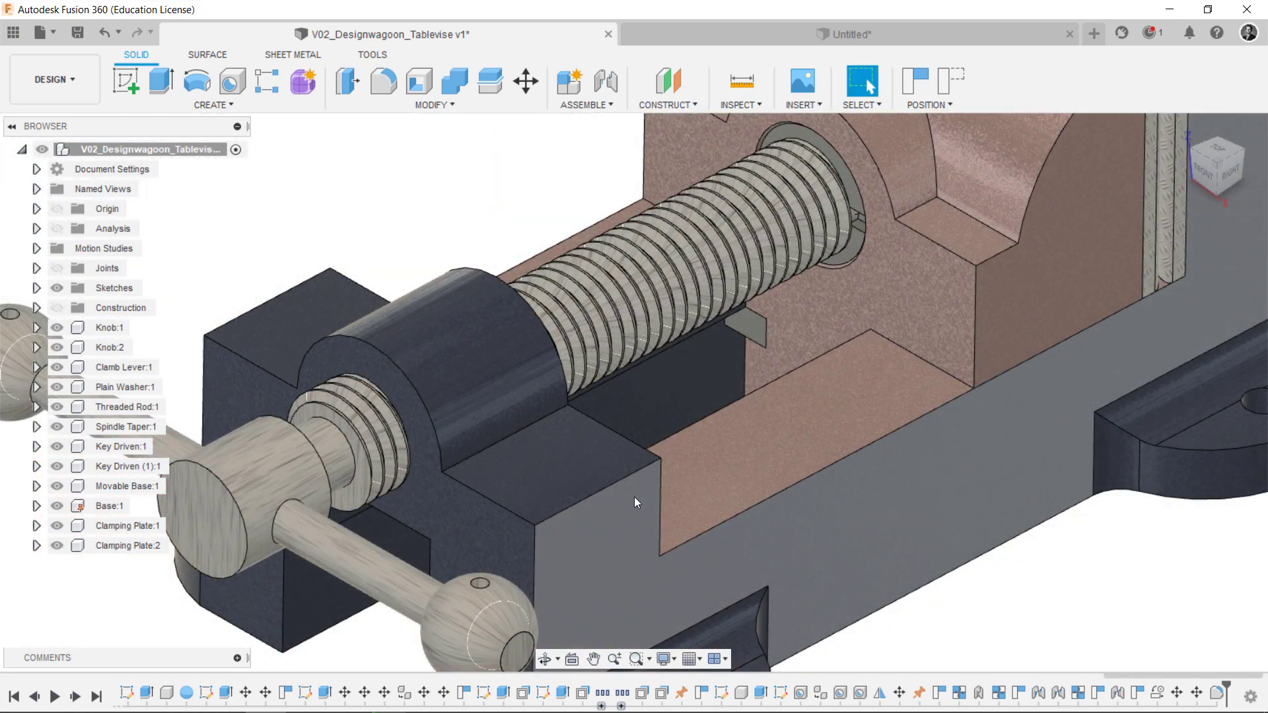
click(634, 496)
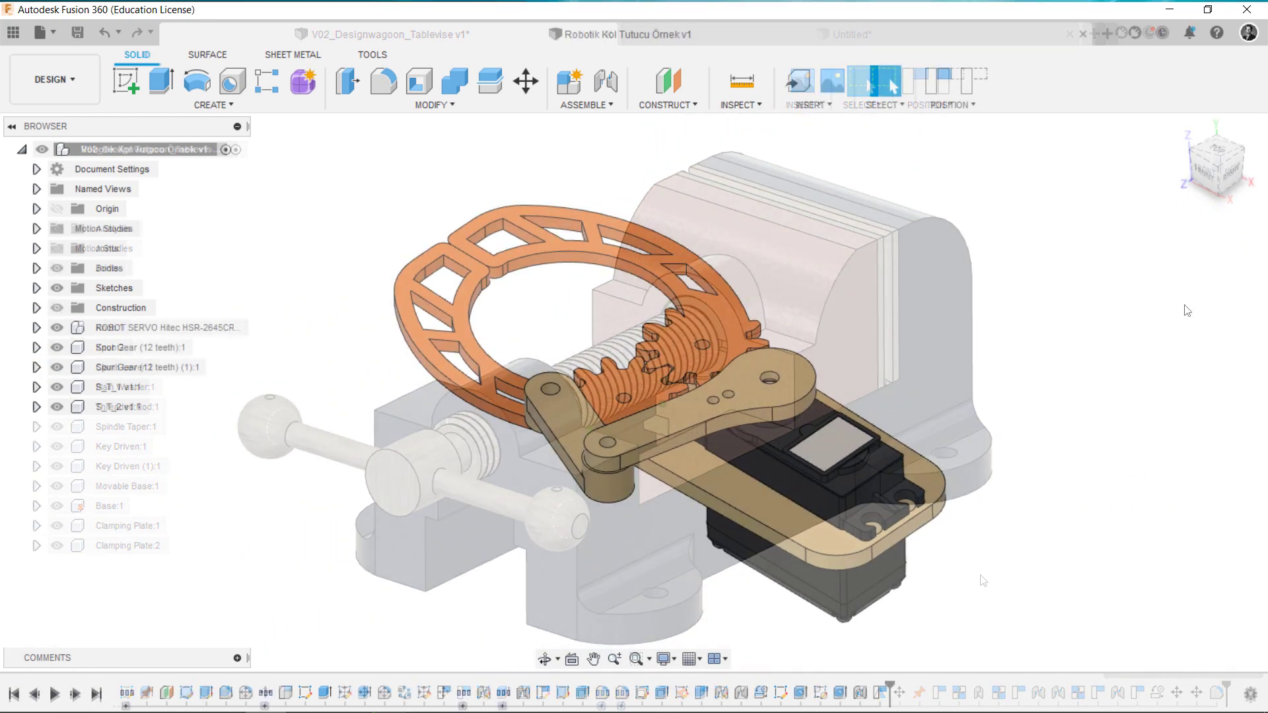
Try to fillet the upper edges of the end window in Spur Gear (12 teeth) (1):1, and remove that fillet selection set
scroll(1187, 311, up, 6)
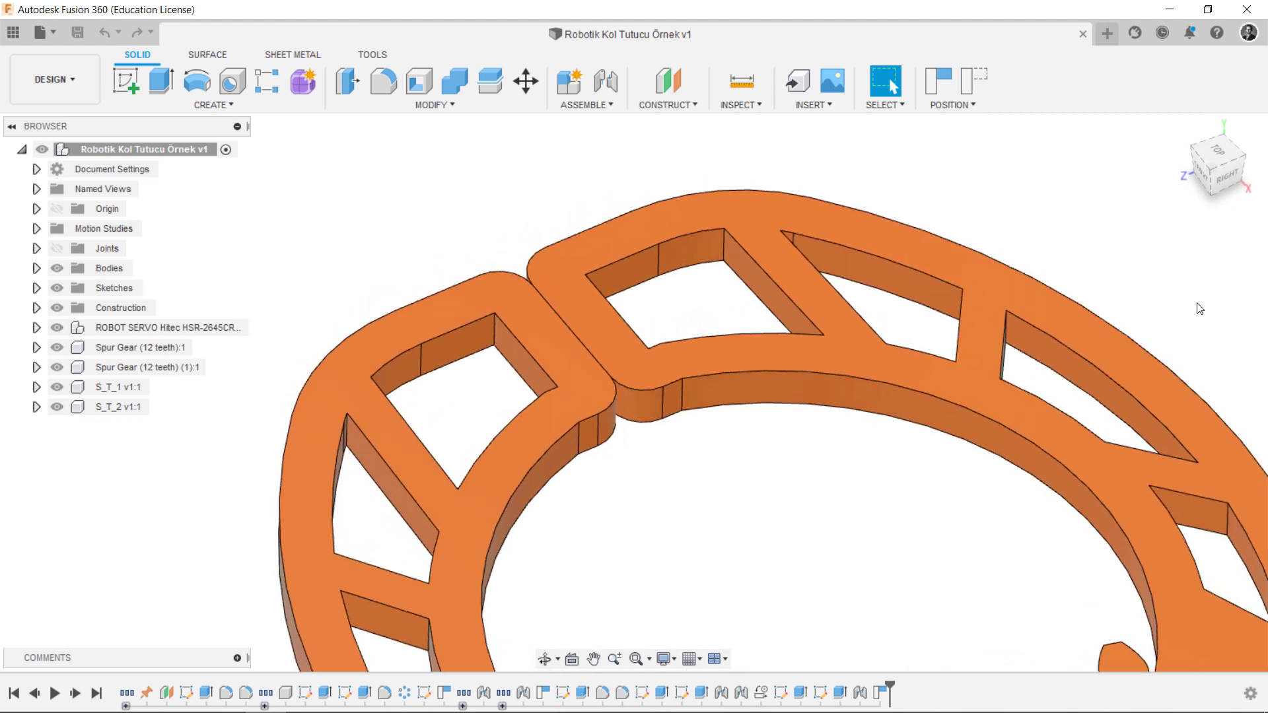
click(382, 83)
click(631, 261)
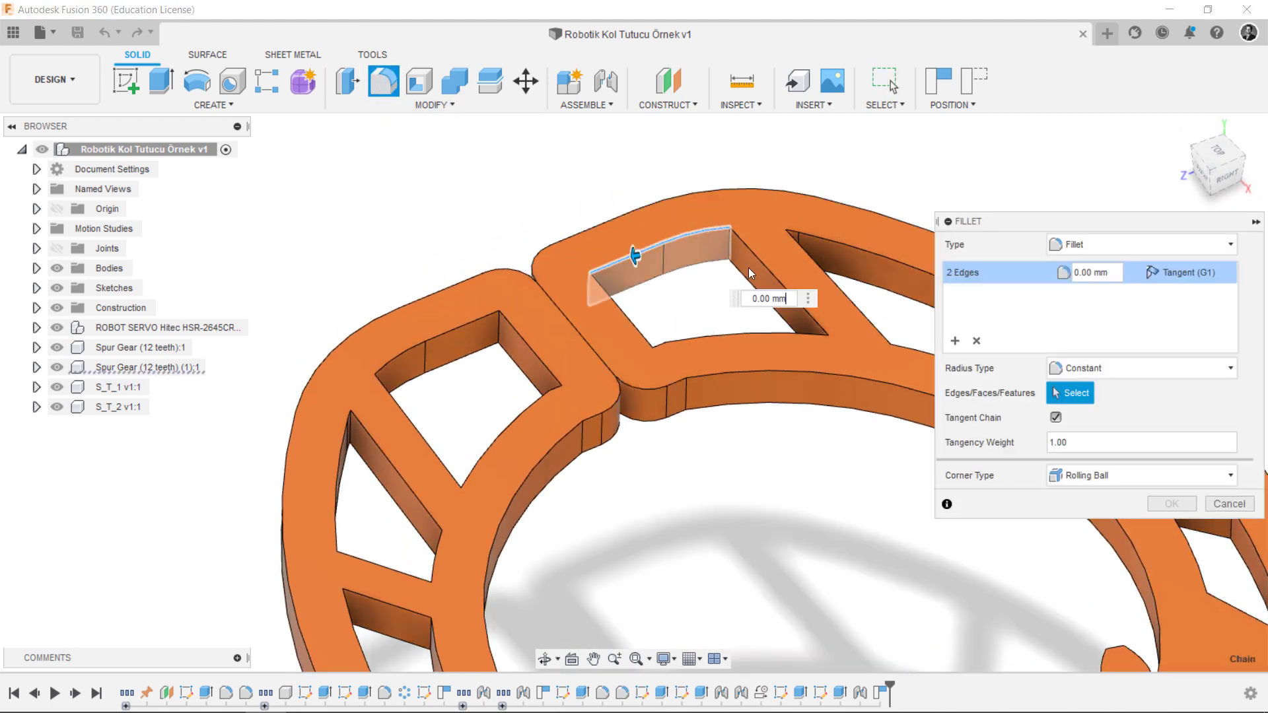
click(754, 256)
click(775, 333)
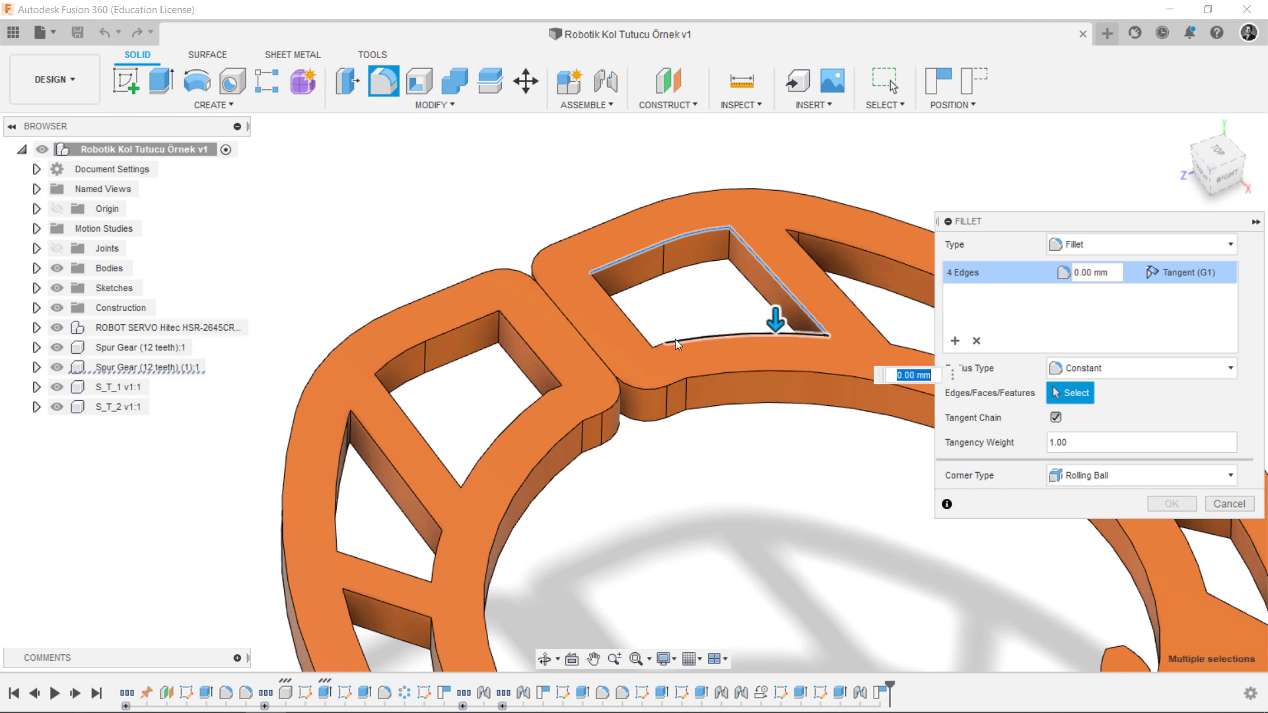
click(639, 327)
drag(641, 305, 635, 332)
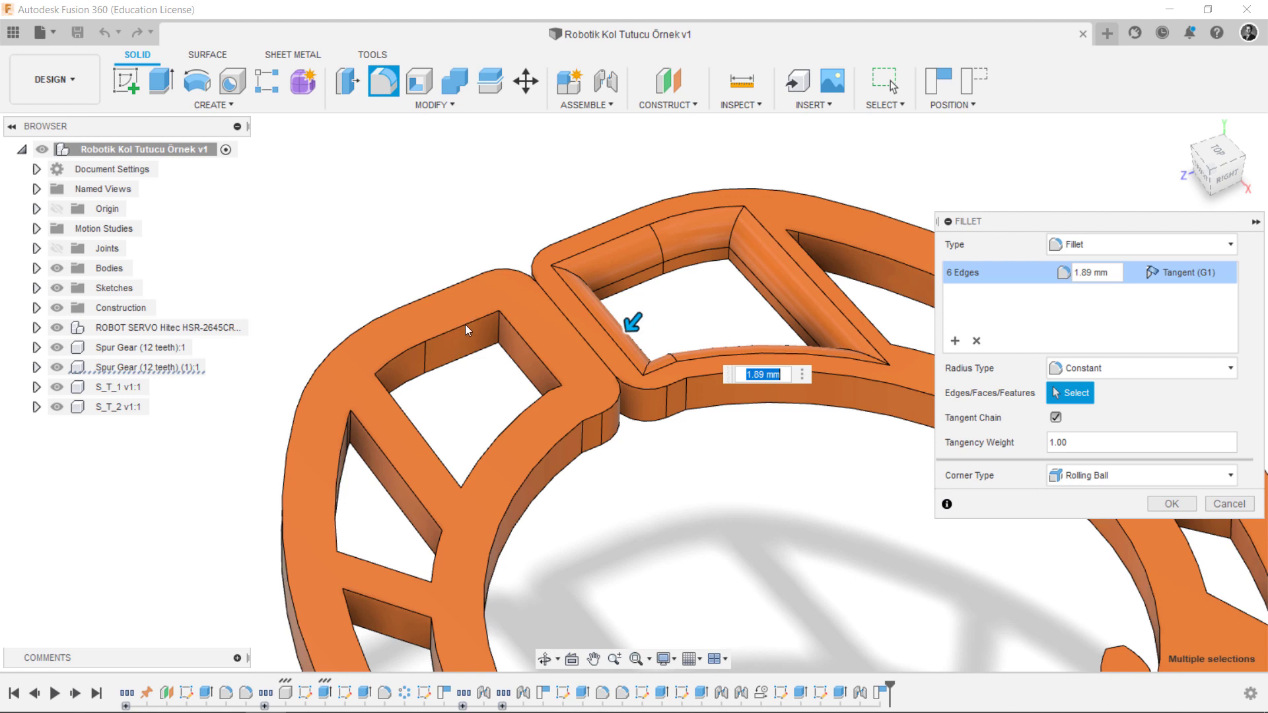
click(397, 359)
click(976, 341)
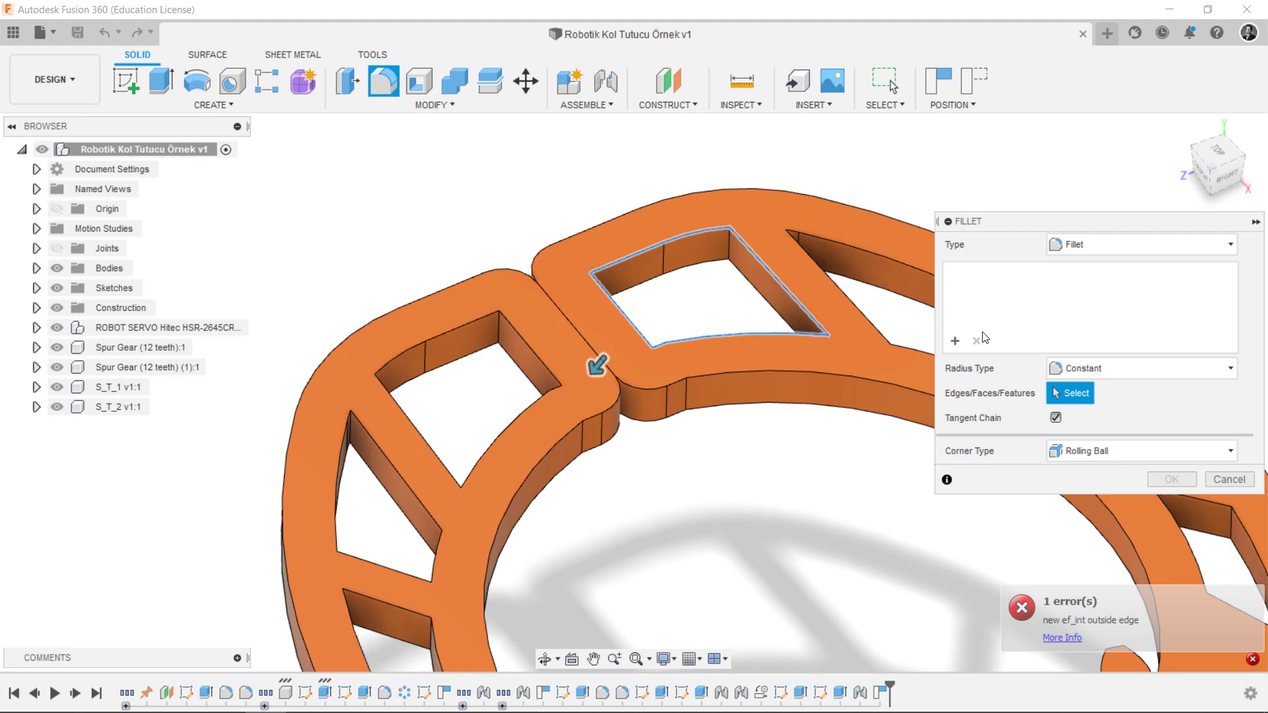
Select the upper edges around the end window of Spur Gear (12 teeth) (1):1 for filleting with a radius of about 1.65 mm
click(679, 240)
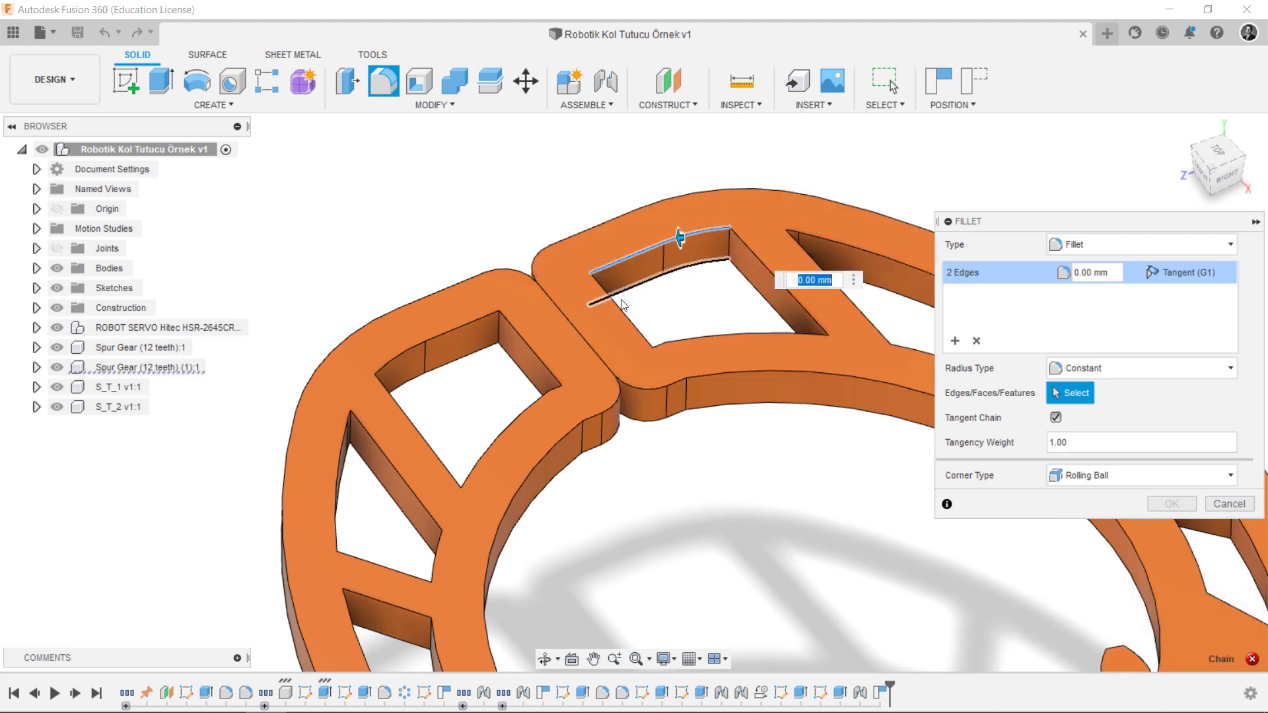
click(689, 337)
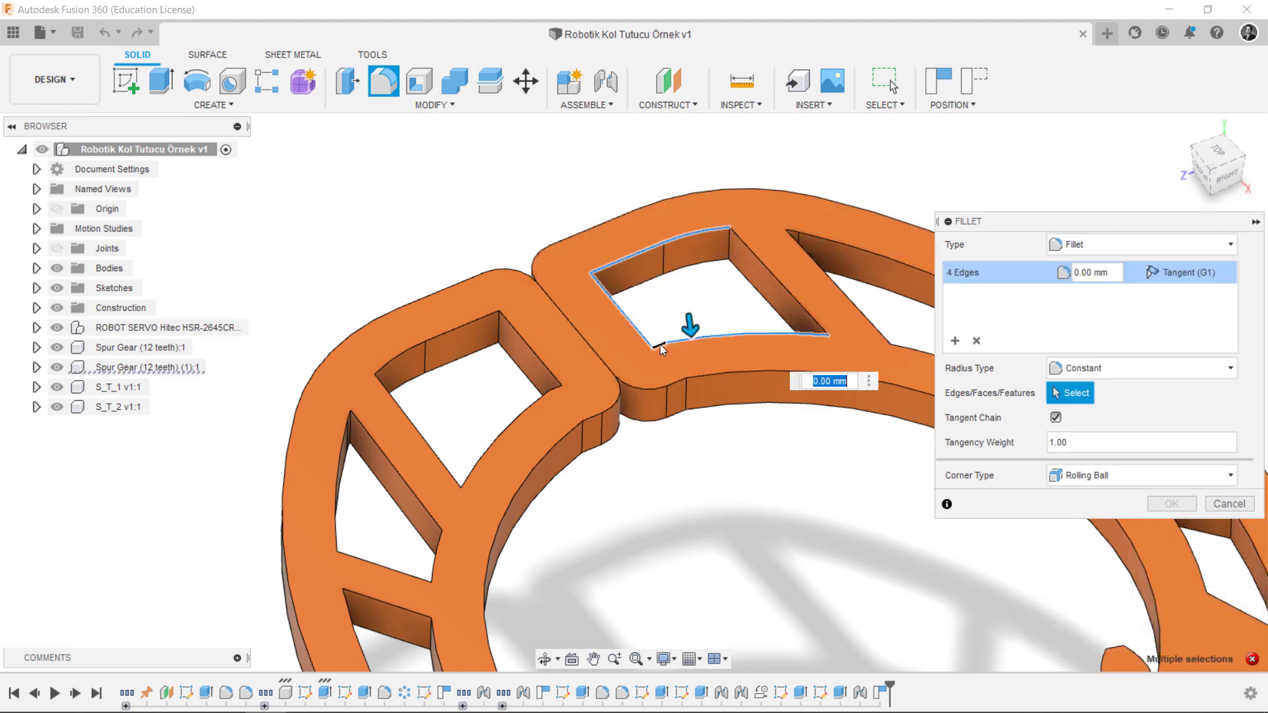
click(768, 270)
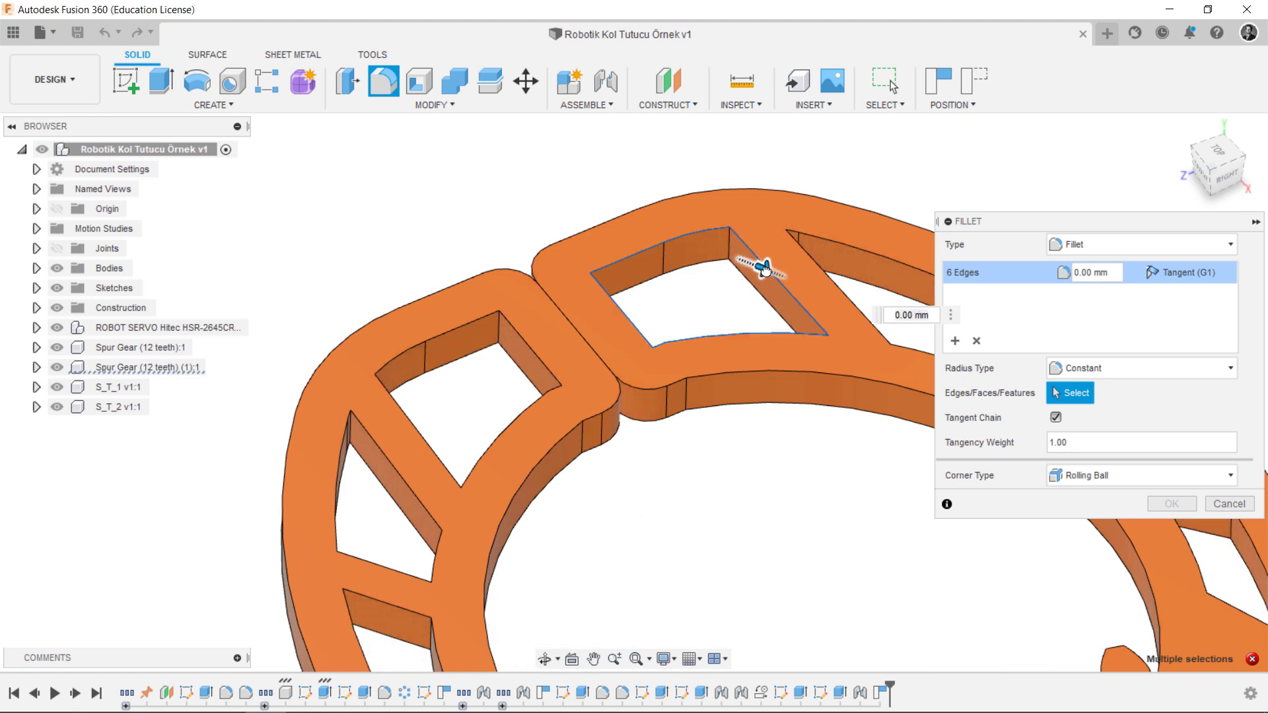
drag(769, 271, 771, 274)
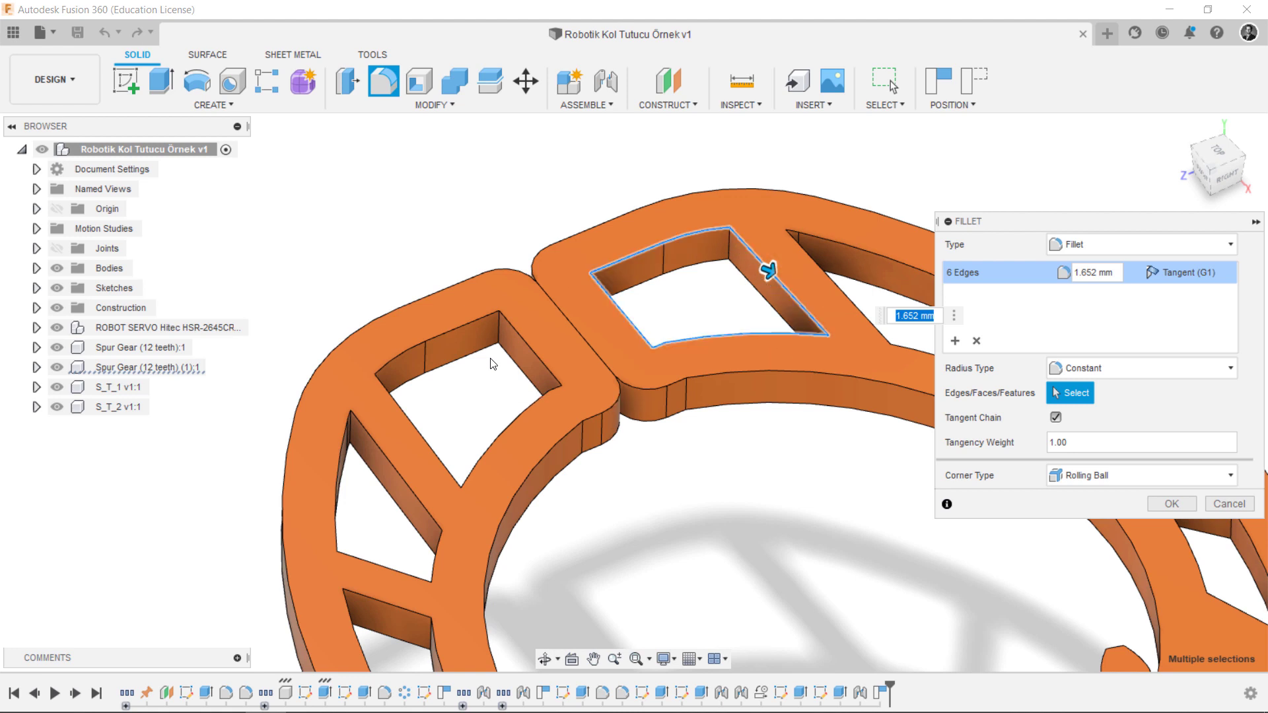
Add the upper edges of the end window in Spur Gear (12 teeth):1 to the same fillet set, with a radius of about 1.08 mm
click(474, 319)
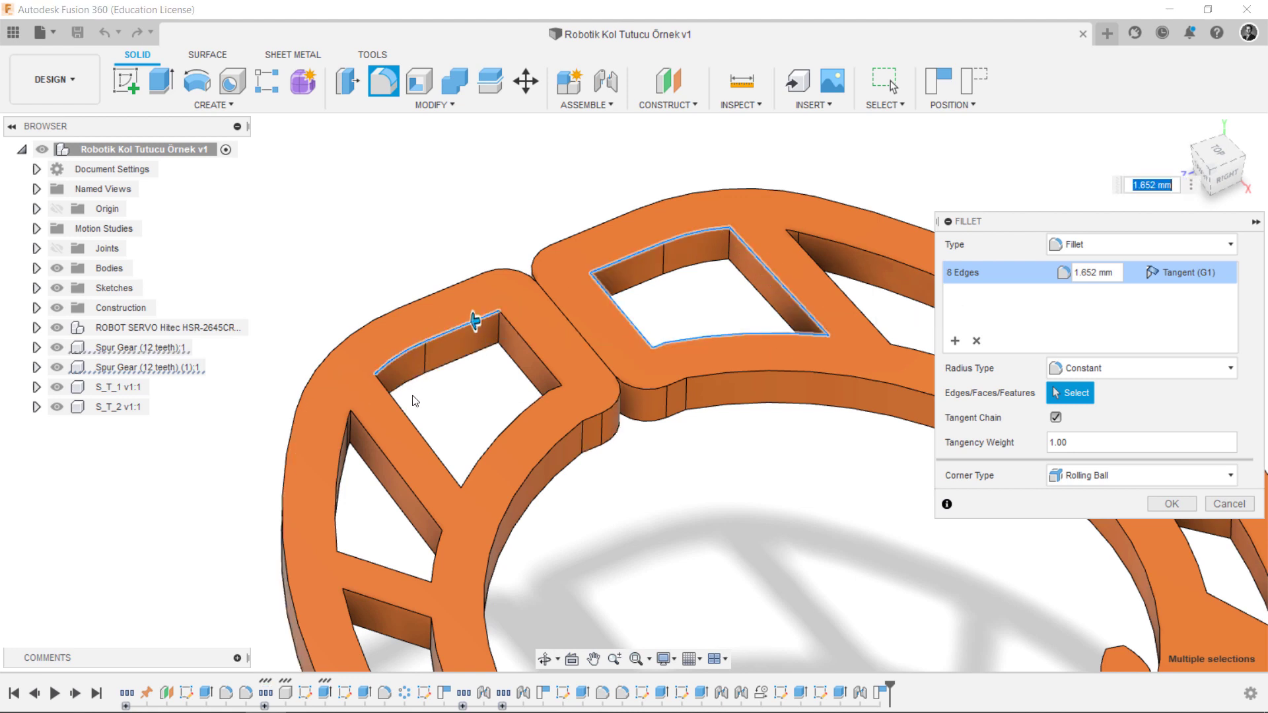
click(489, 451)
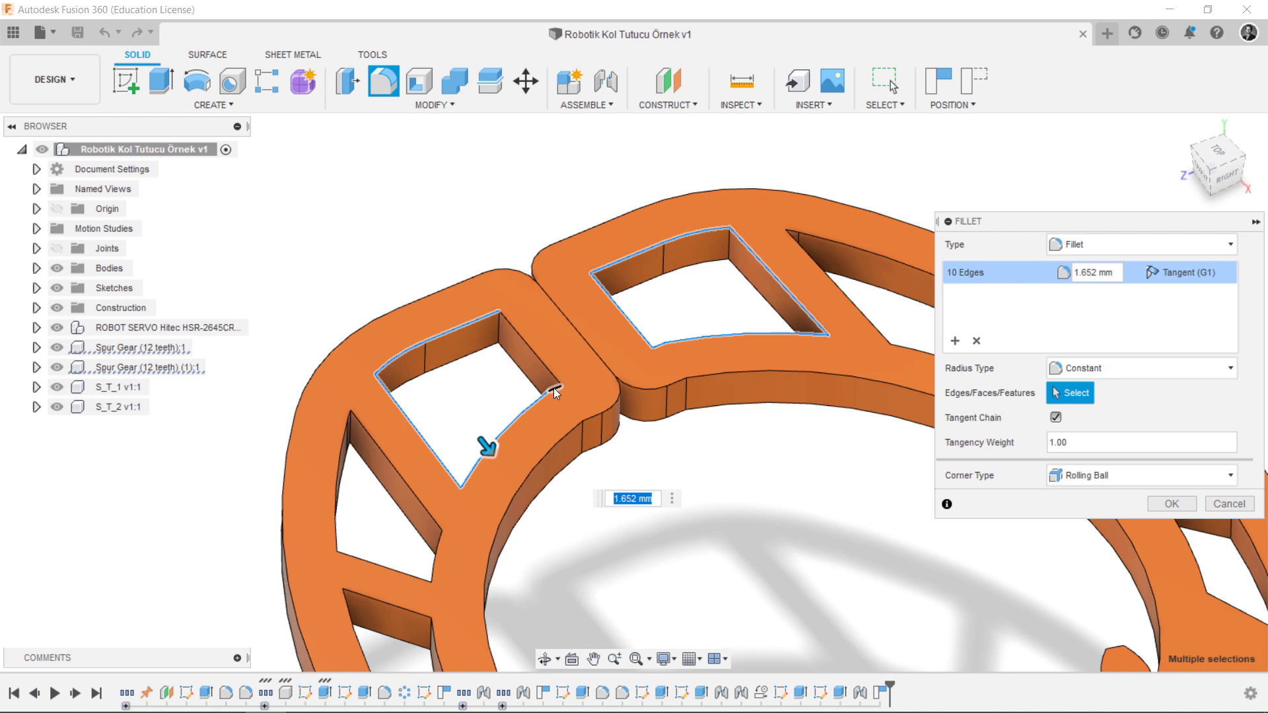
click(547, 365)
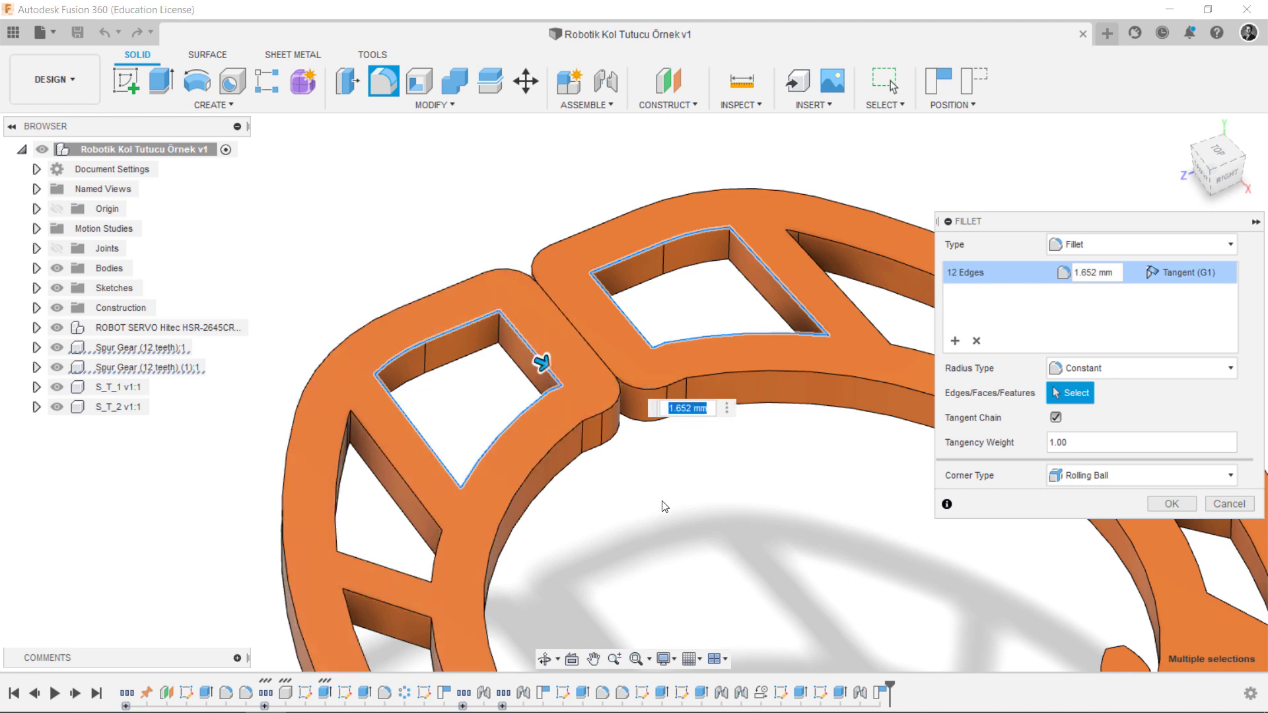
mouse_move(540, 363)
mouse_down()
mouse_move(526, 359)
mouse_move(543, 359)
mouse_up()
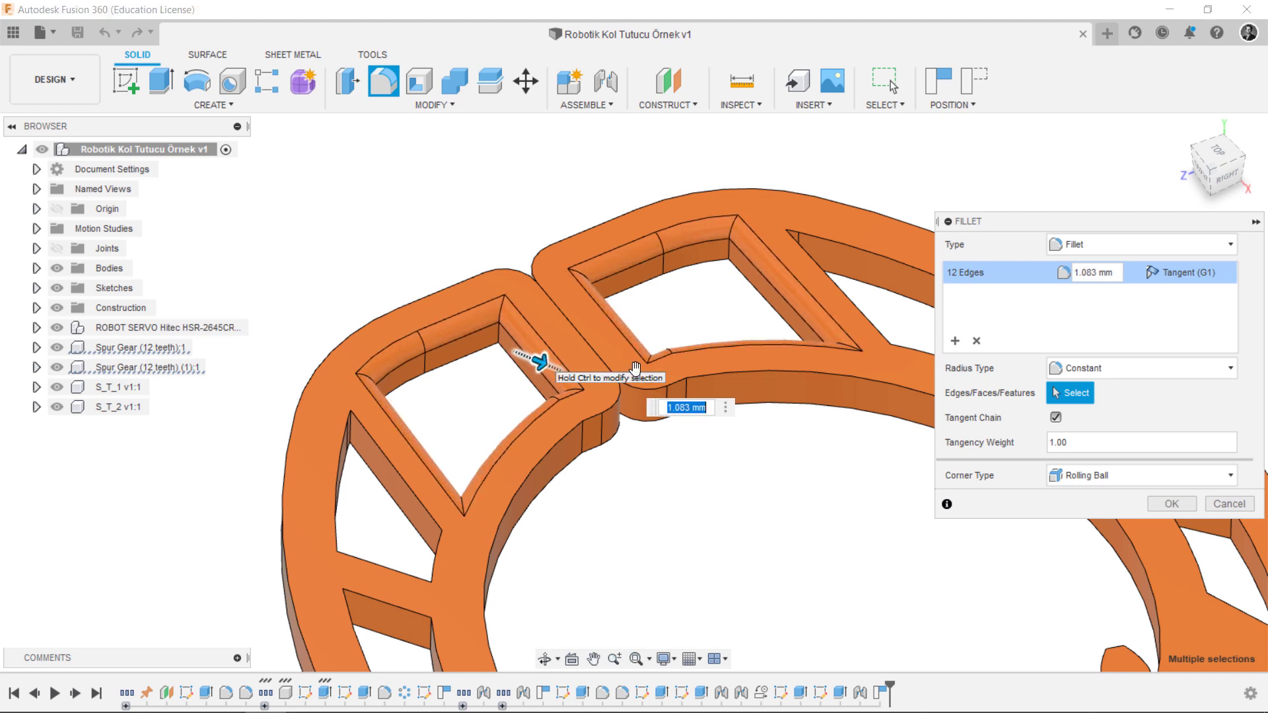
Add a second fillet selection set from the upper edges of the neighbouring window in Spur Gear (12 teeth):1, with a radius of about 1.99 mm
click(955, 343)
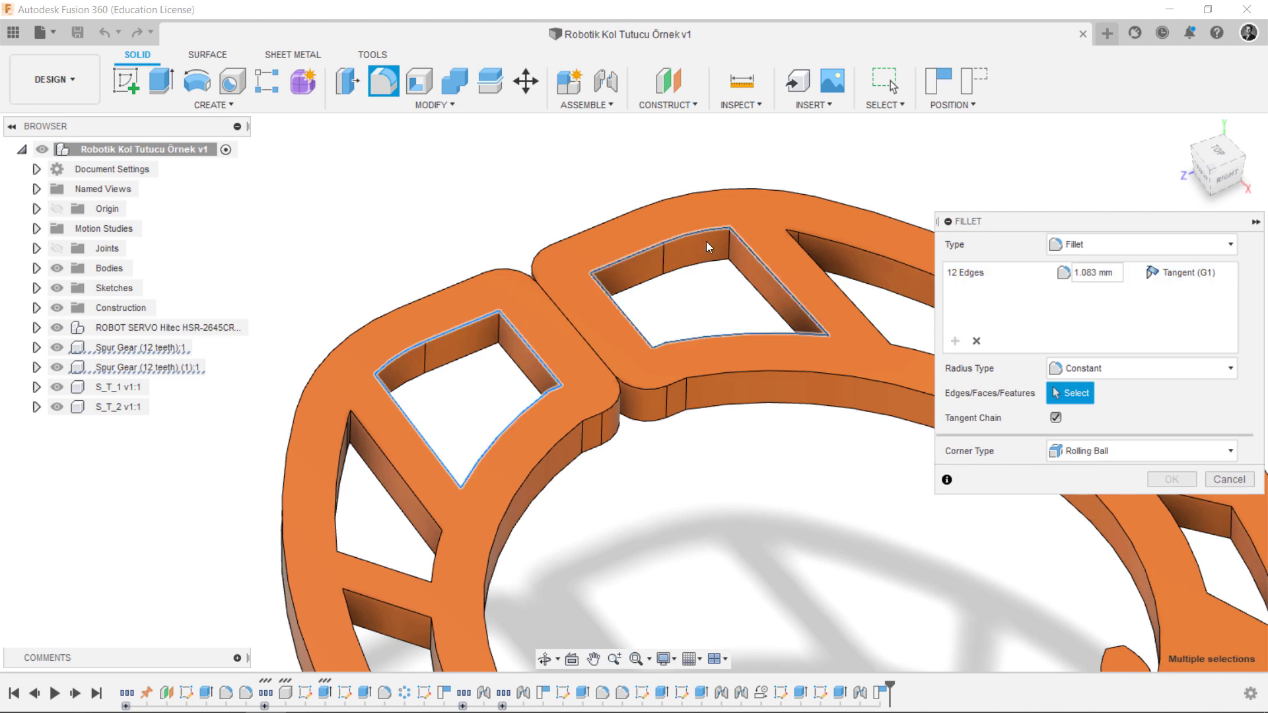
click(345, 437)
click(374, 439)
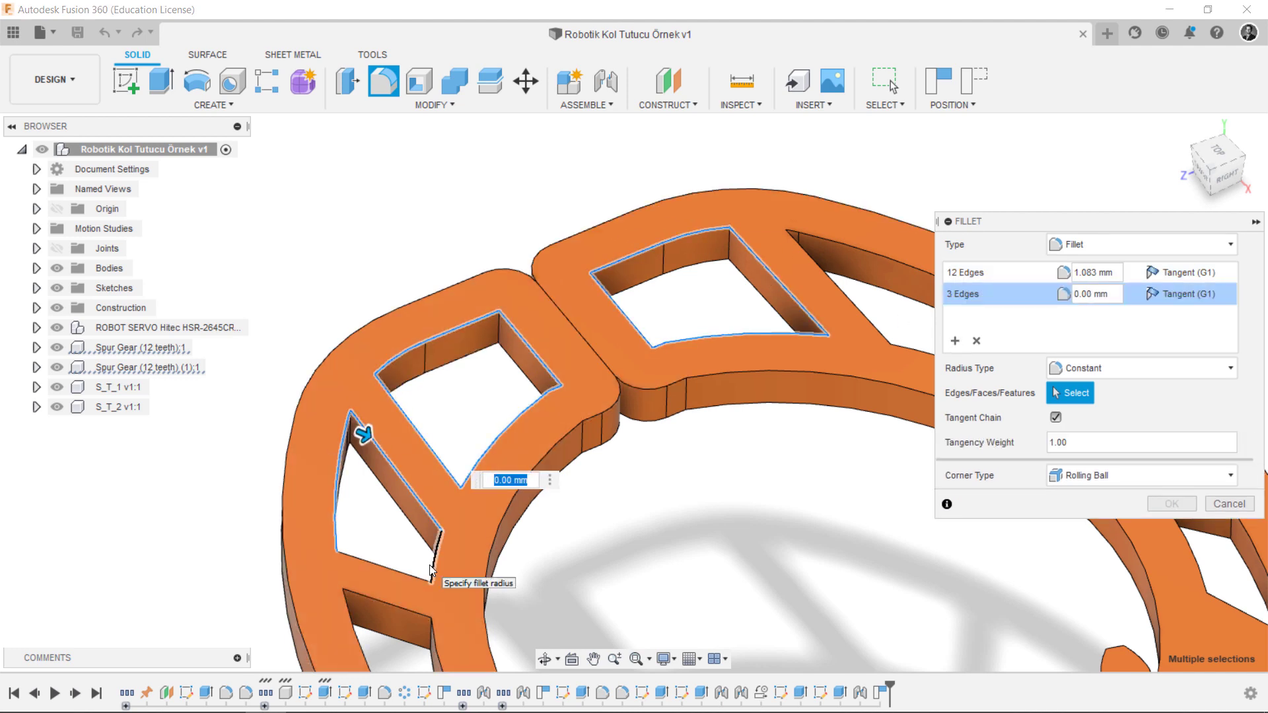
click(433, 567)
click(397, 571)
drag(400, 558, 399, 585)
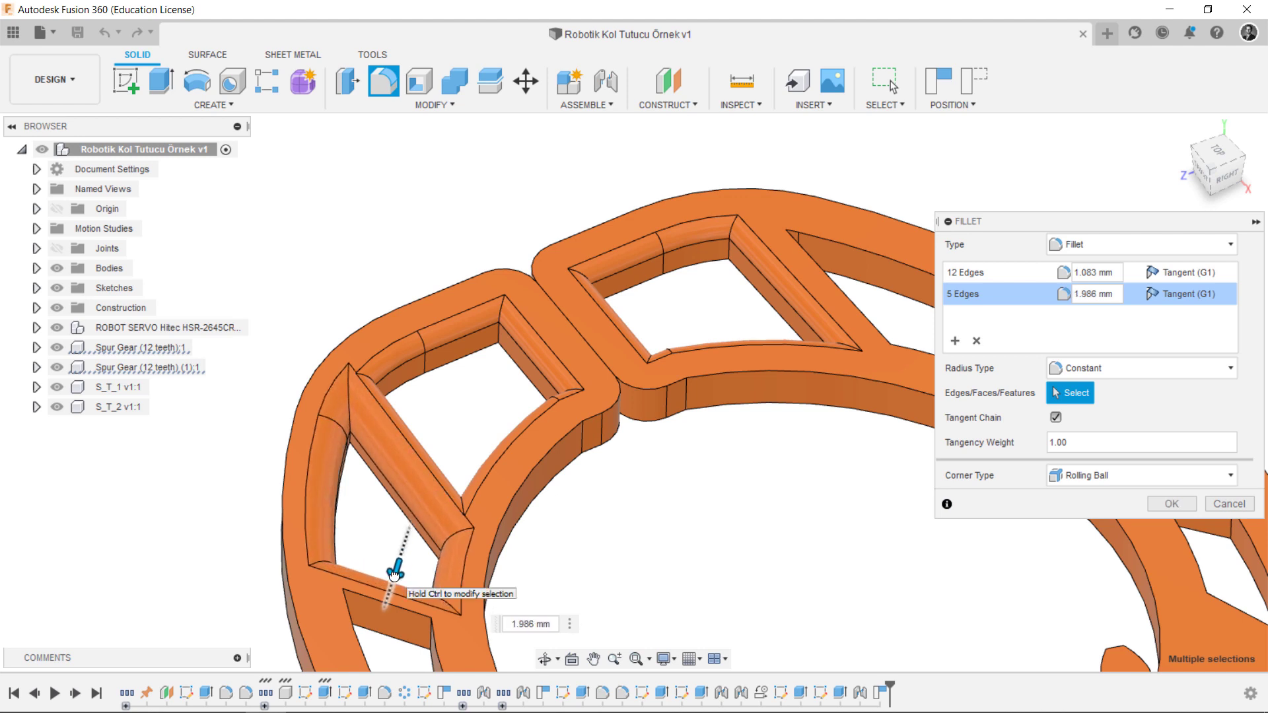
Set the fillet radius to 2 mm for the 5-edge set and 1 mm for the 12-edge set
double_click(1088, 293)
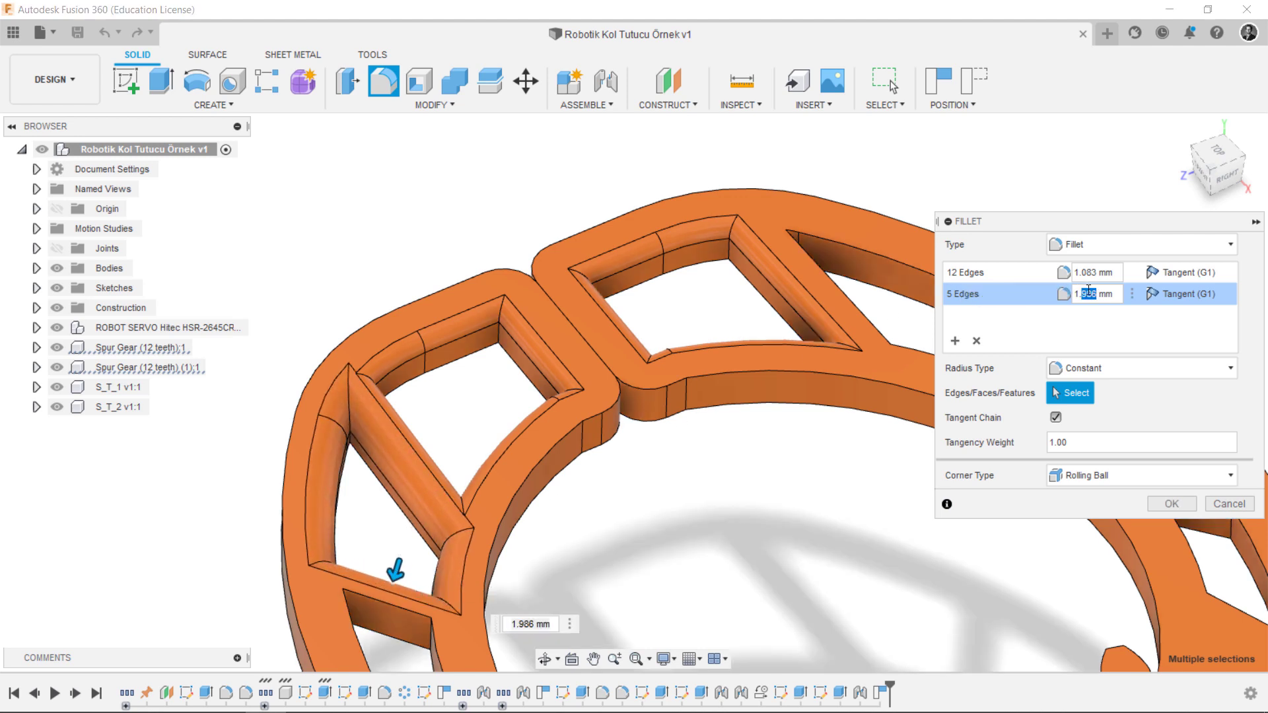
triple_click(1088, 293)
text(2)
click(1087, 271)
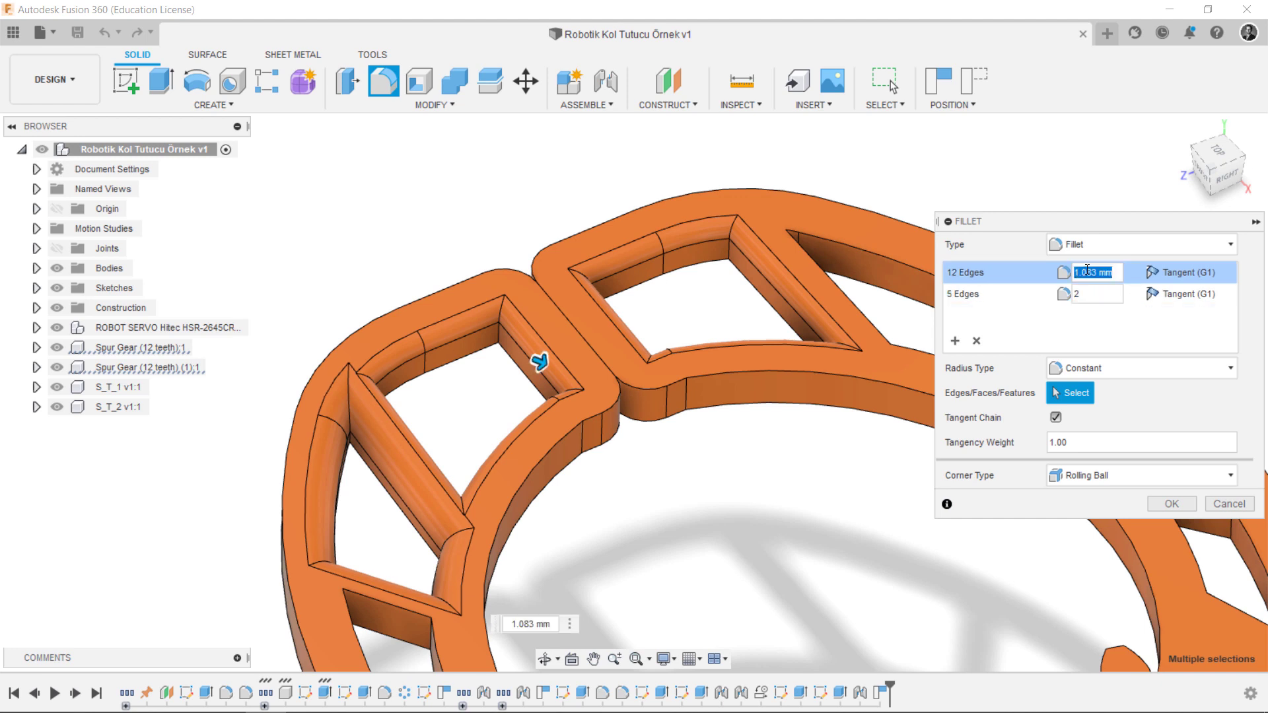
text(1)
drag(1113, 229, 1075, 191)
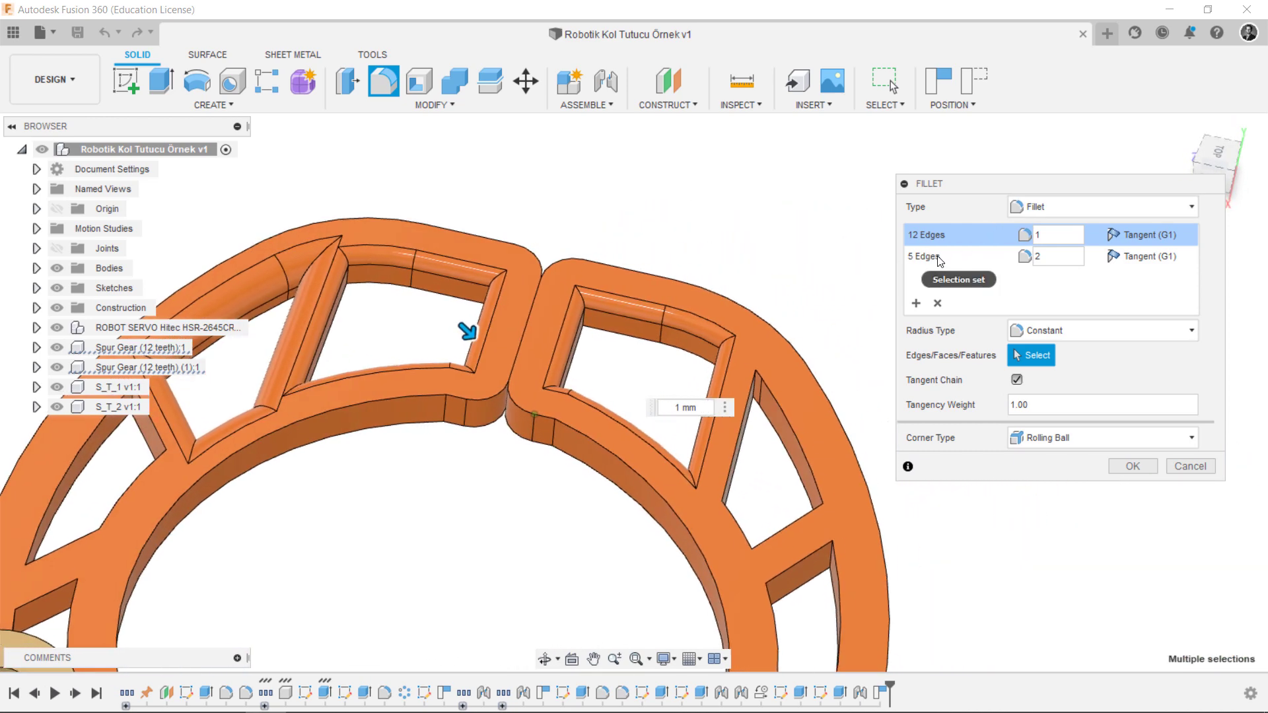
click(937, 255)
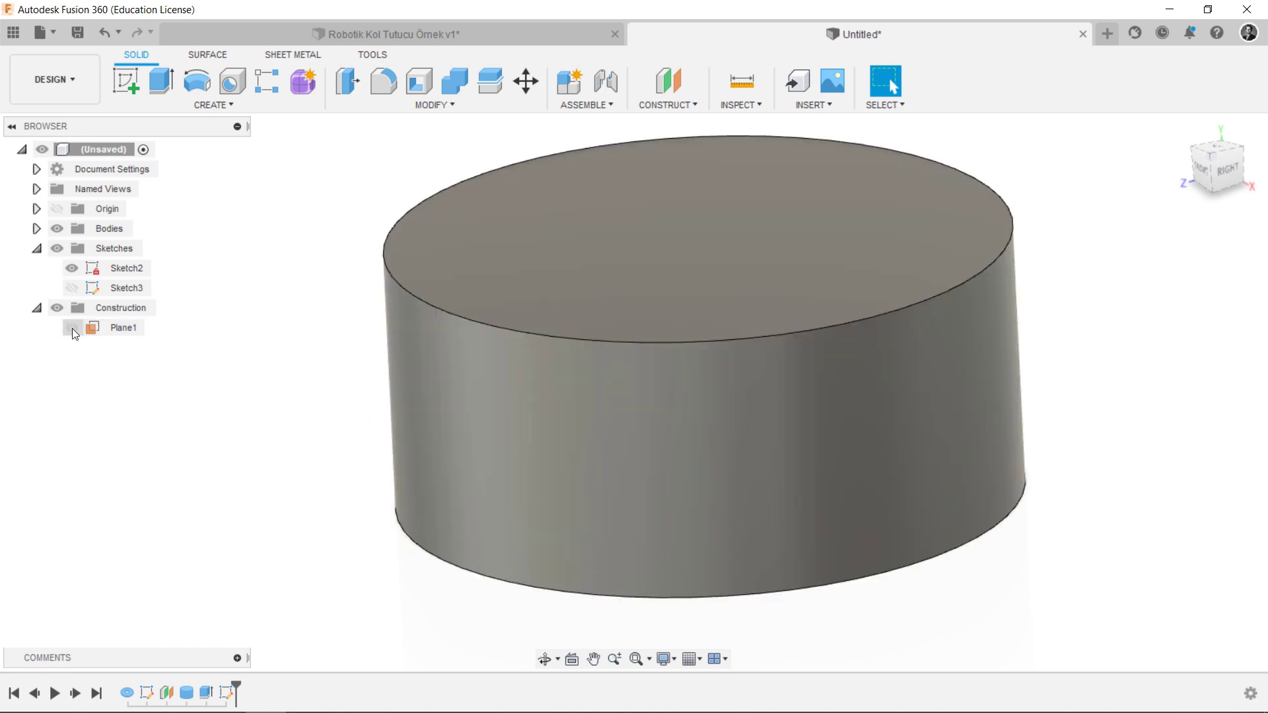
In the untitled cylinder design, show construction plane Plane1 and enlarge it by its corners until it spans the cylinder's side
click(71, 327)
click(425, 443)
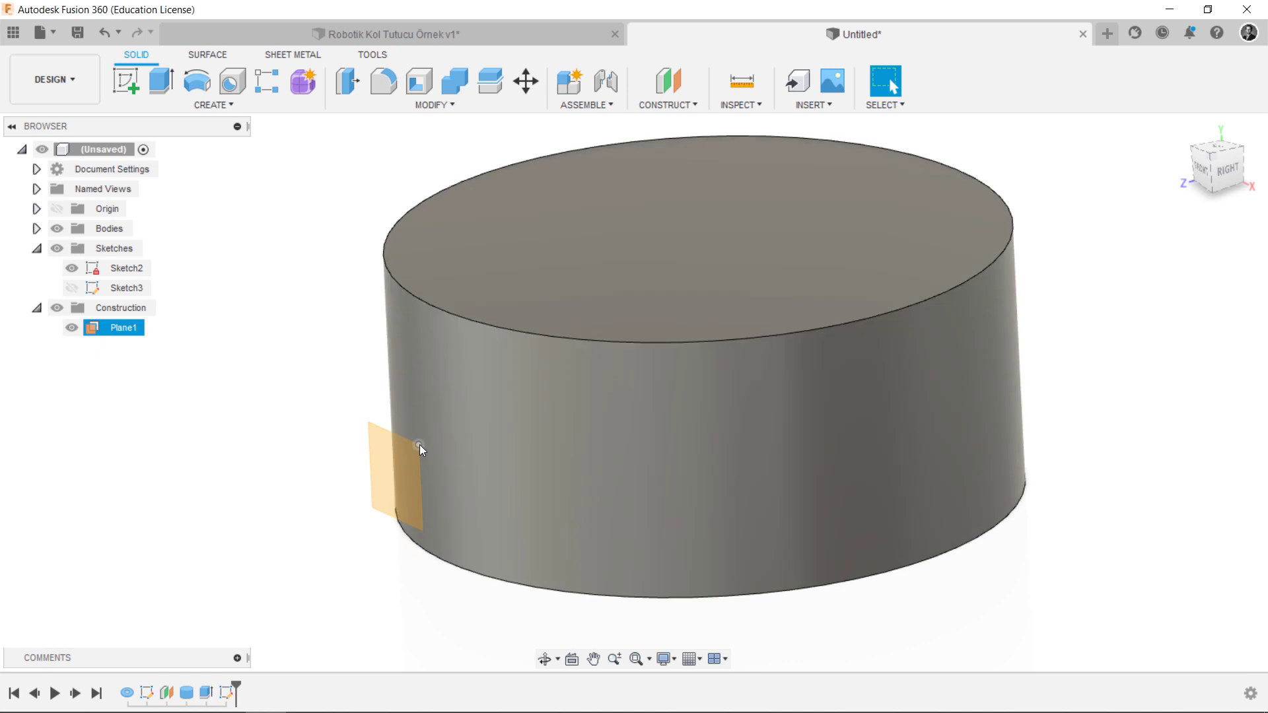
drag(418, 445, 645, 355)
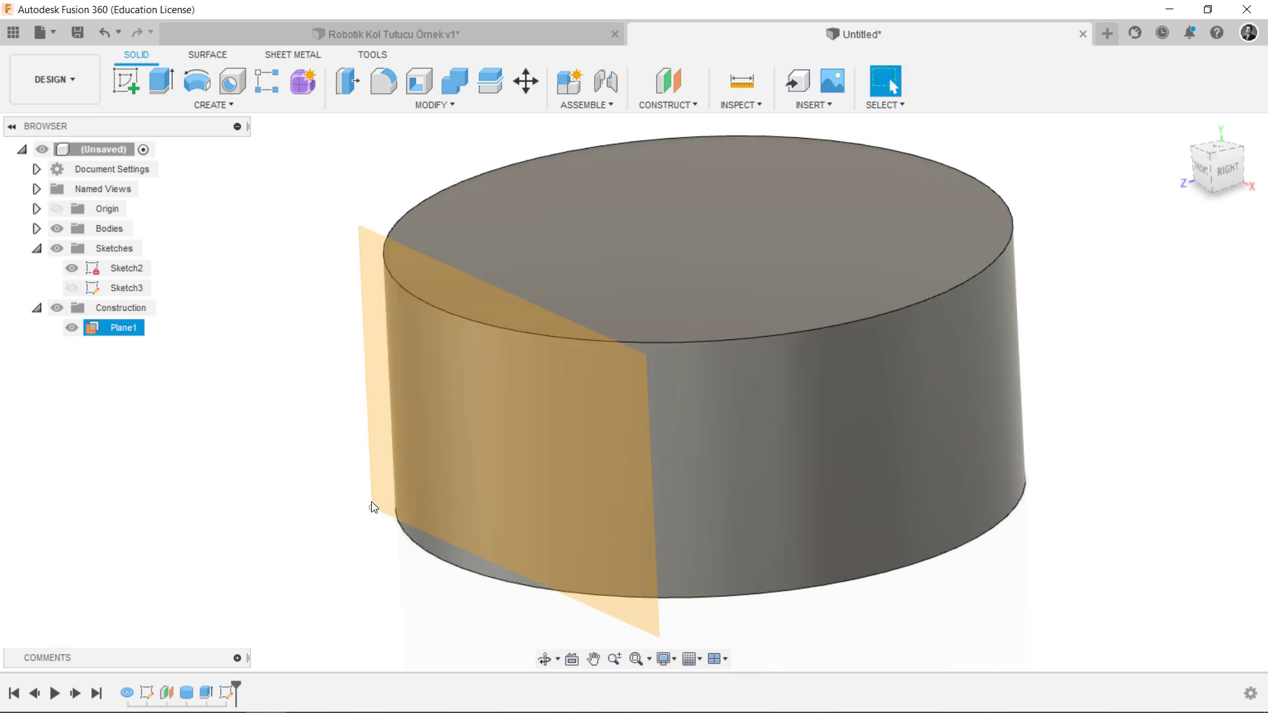
drag(371, 506, 278, 529)
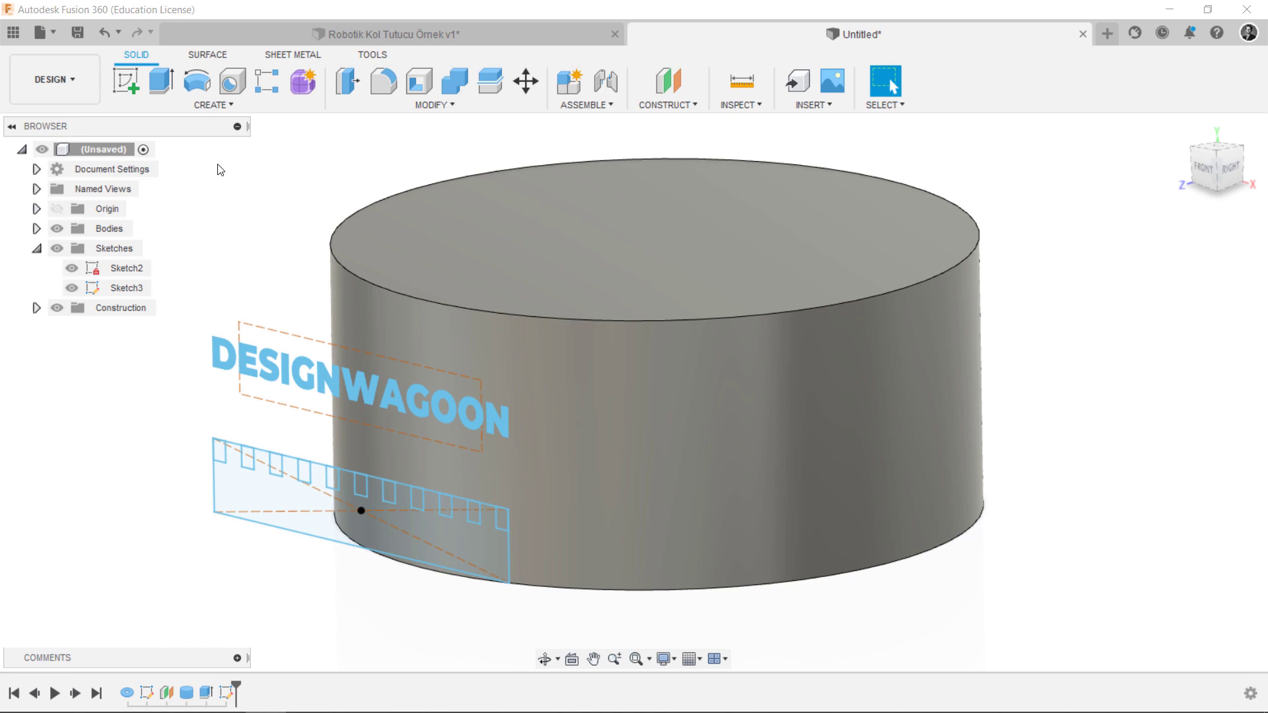
Emboss the DESIGNWAGOON text and the crenellated profile from Sketch3 onto the cylinder's curved side face
click(194, 107)
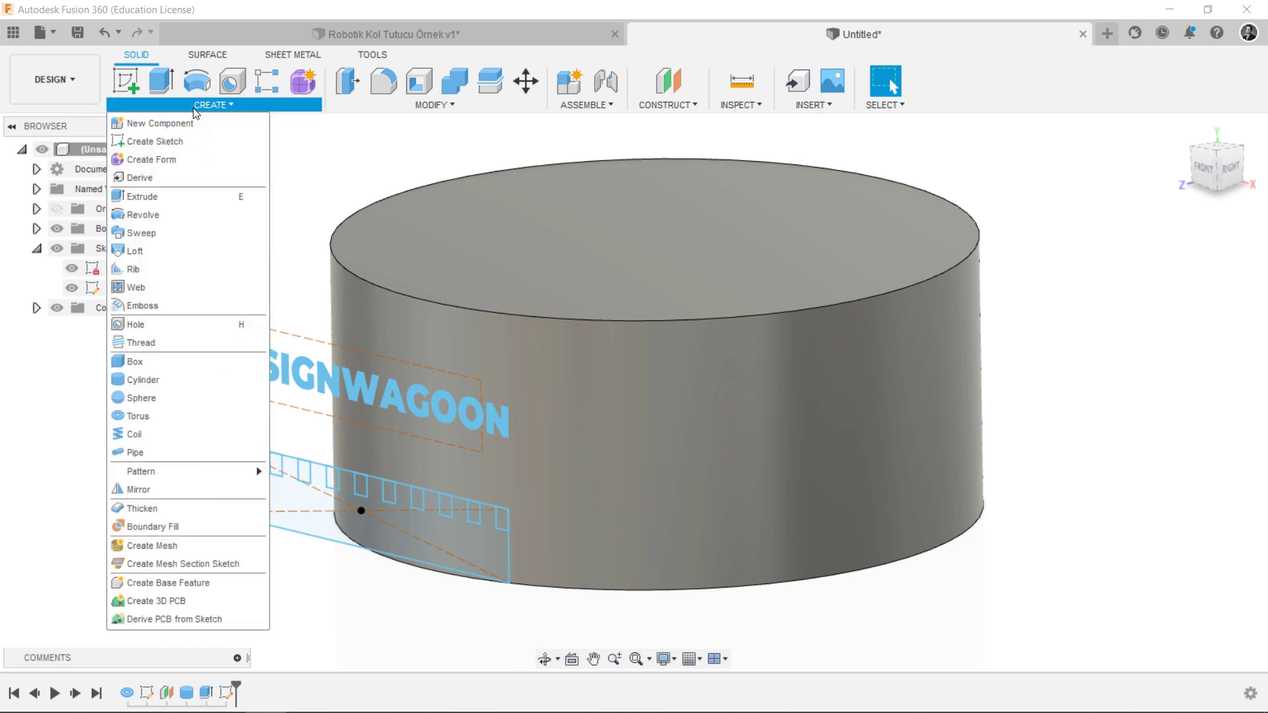
click(165, 306)
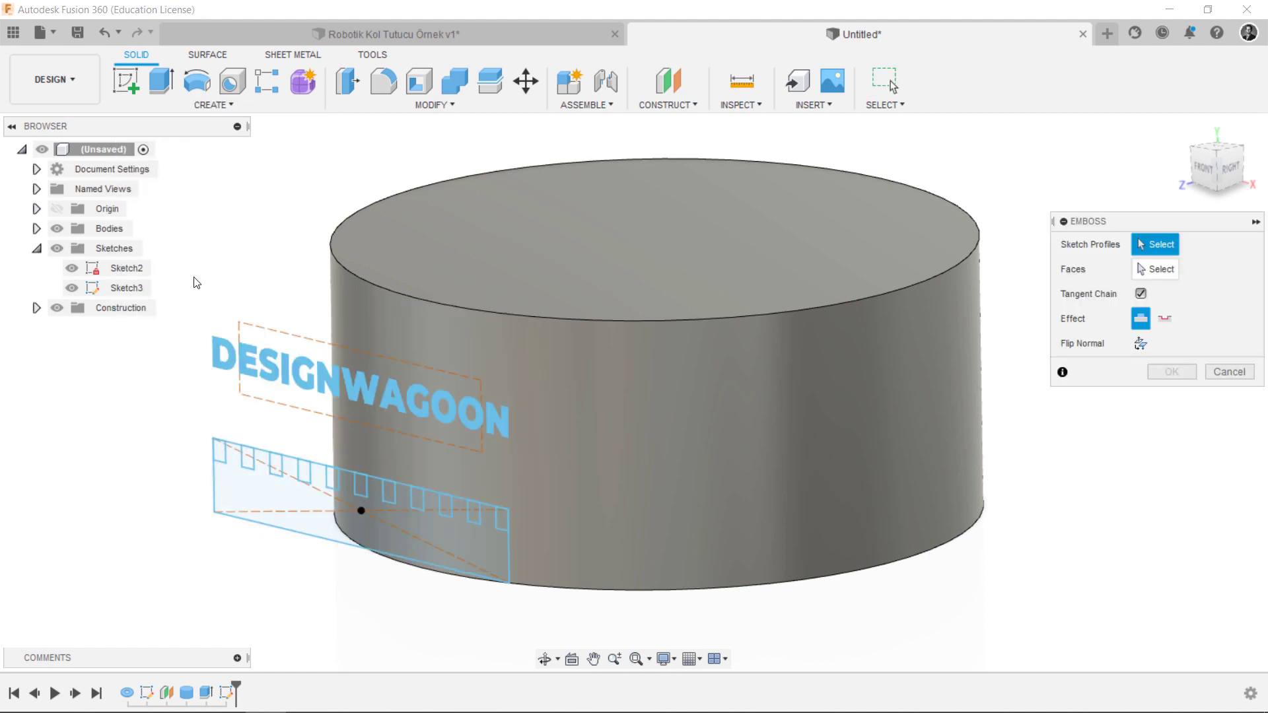
click(238, 489)
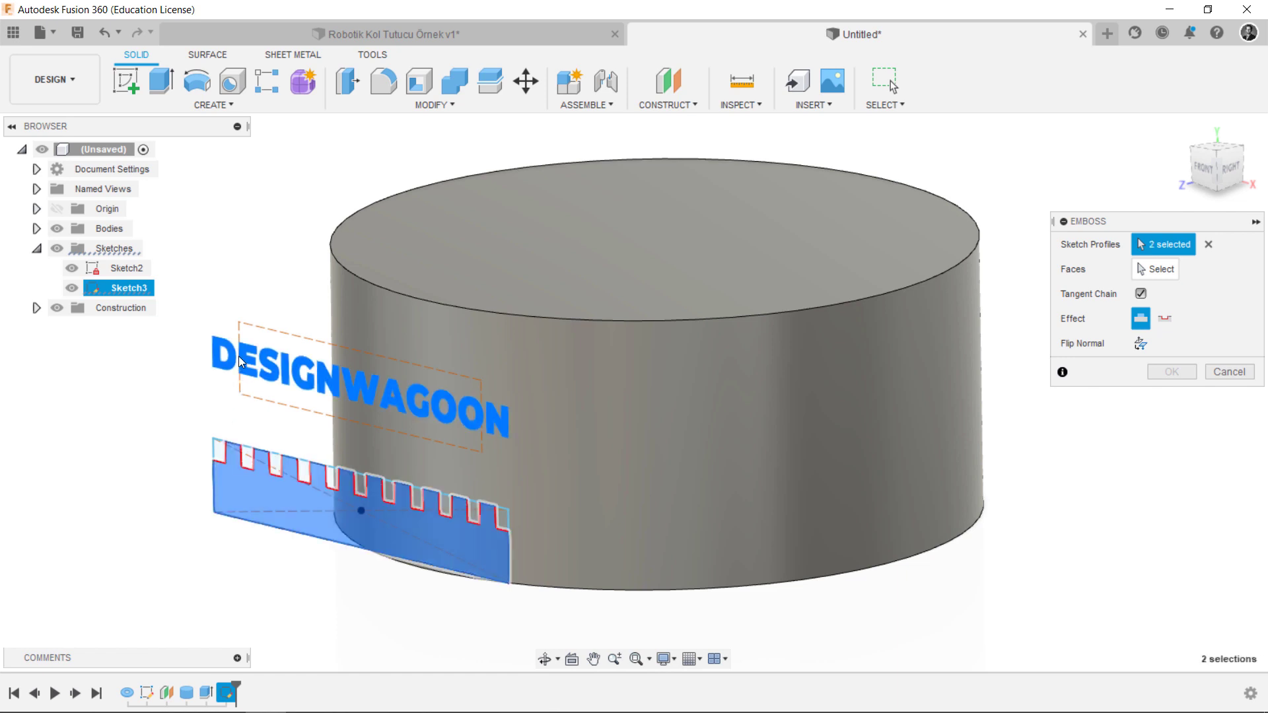
click(1155, 269)
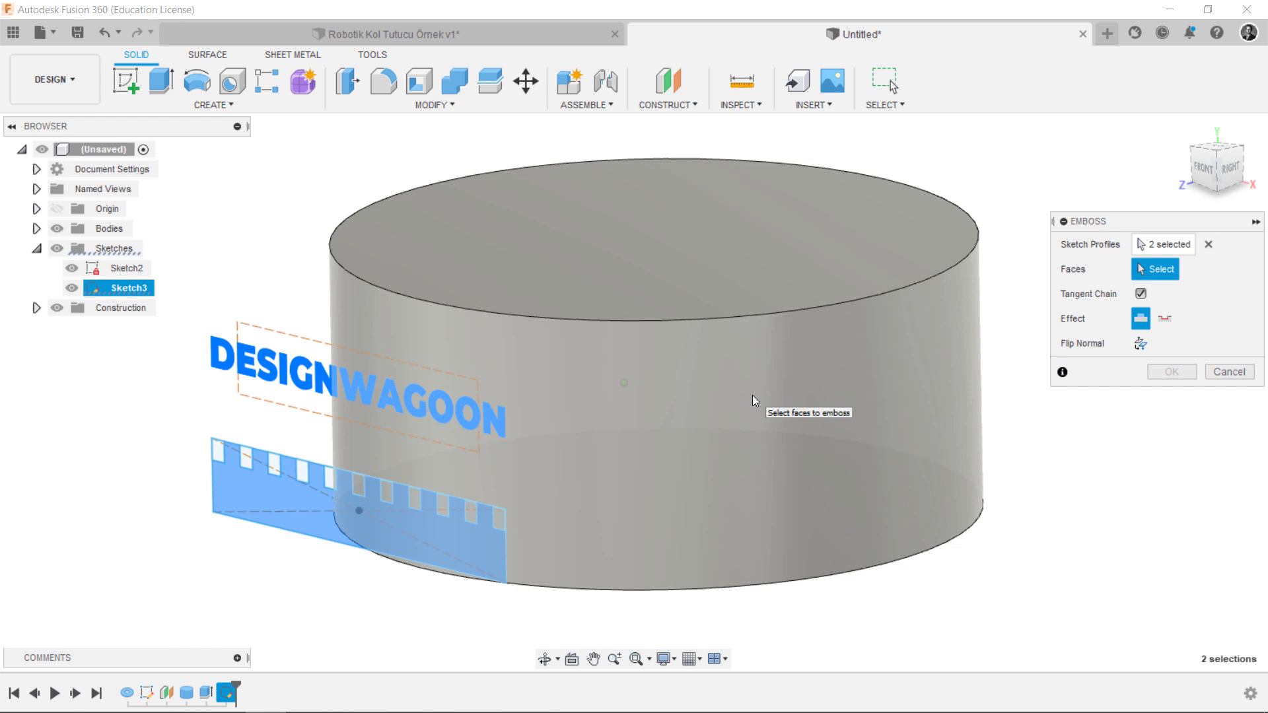
shift+middle_drag(751, 395, 748, 403)
click(596, 441)
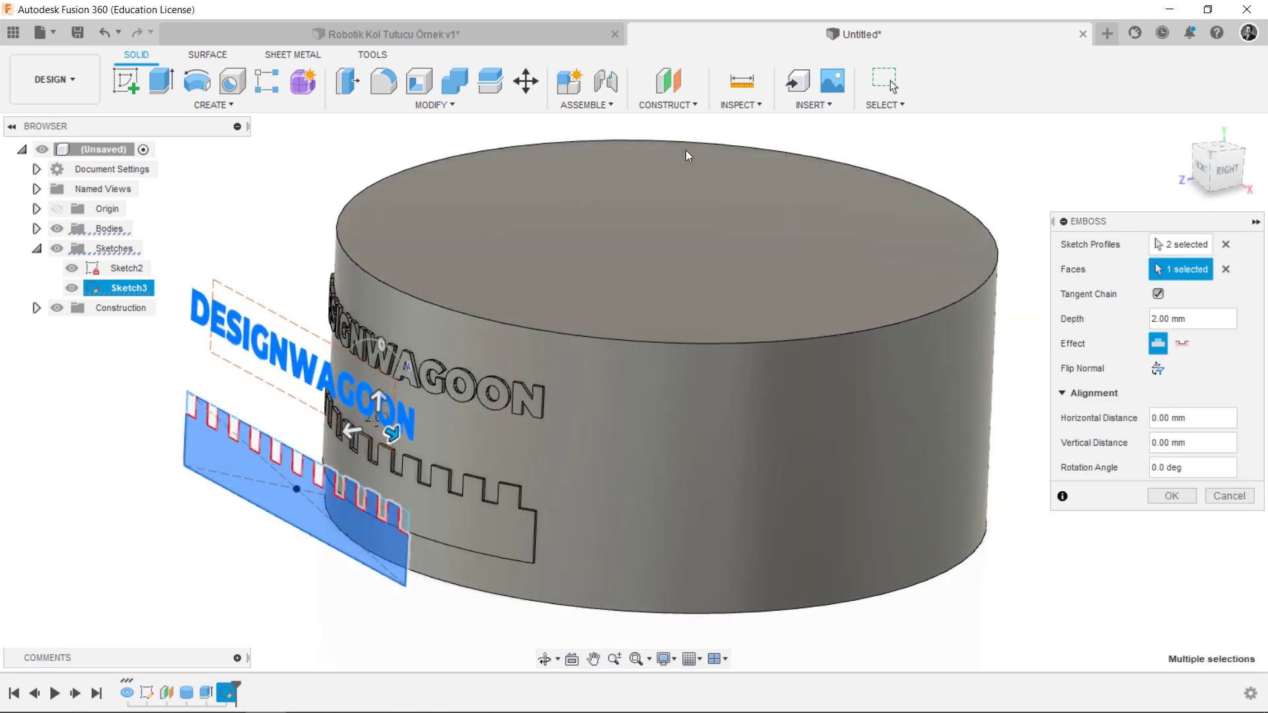
Increase the emboss depth to about 7.38 mm and shift the profiles horizontally by about 108.8 mm along the curved face
scroll(704, 136, up, 5)
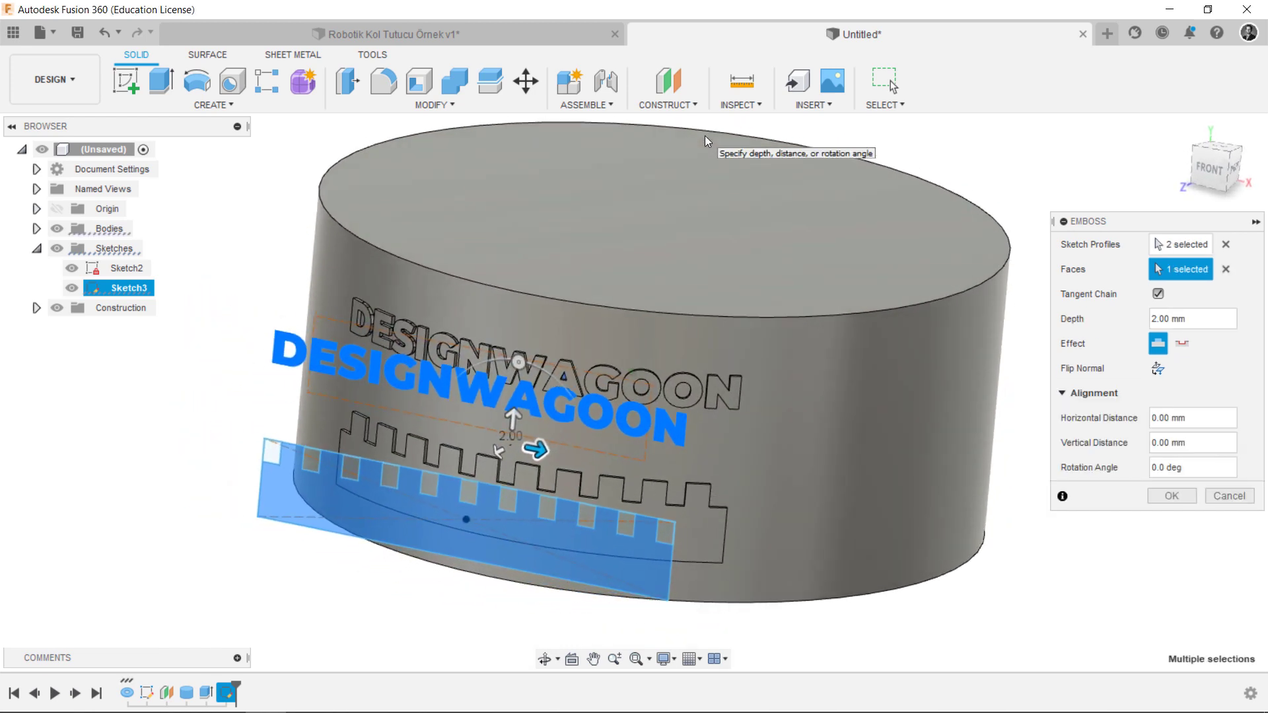
shift+middle_drag(671, 106, 505, 317)
drag(433, 402, 421, 406)
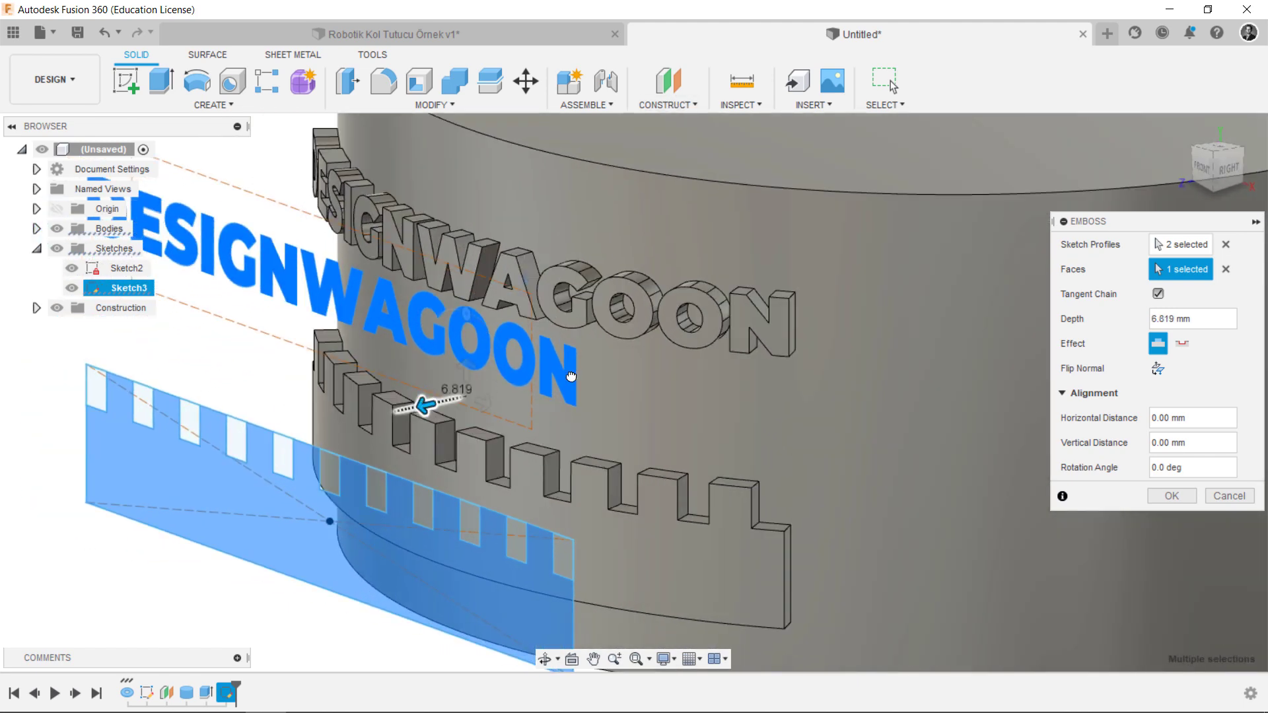
shift+middle_drag(787, 226, 852, 313)
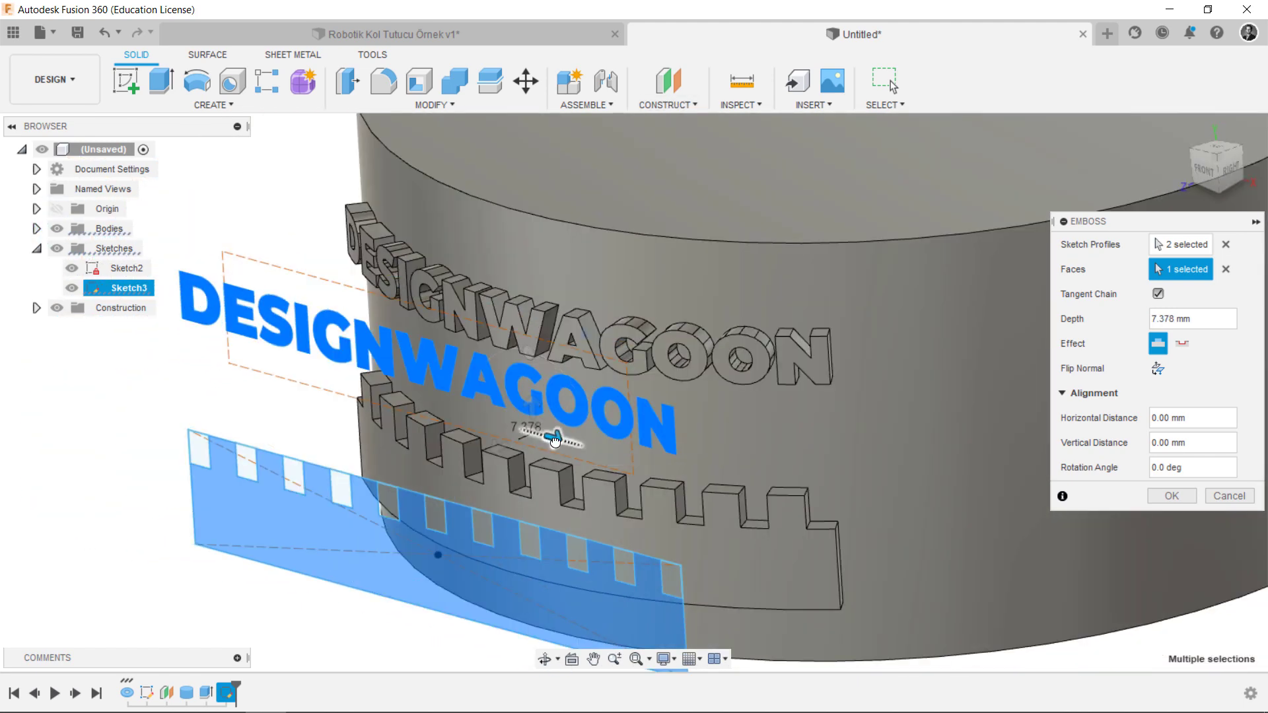
drag(554, 435, 779, 492)
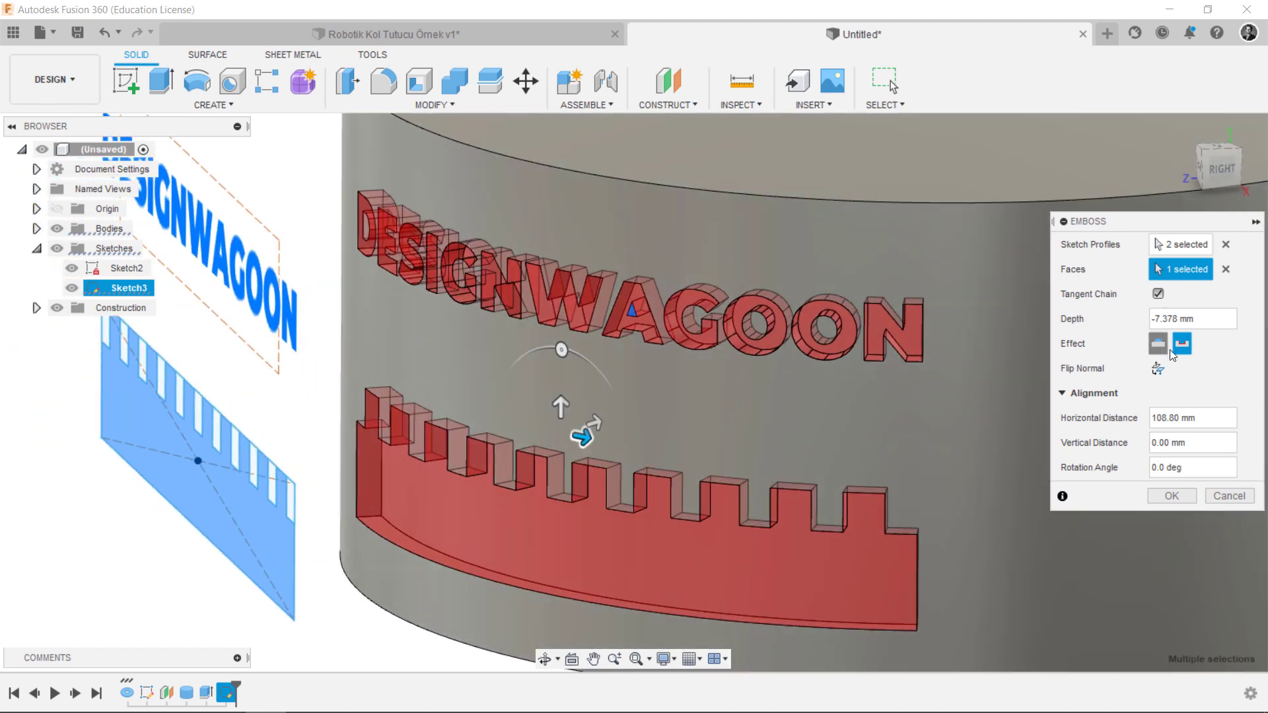
Set the effect to the raised emboss, try a rotation of about -11.2 deg, and reset the rotation angle and horizontal distance to 0
click(1158, 343)
drag(562, 349, 574, 354)
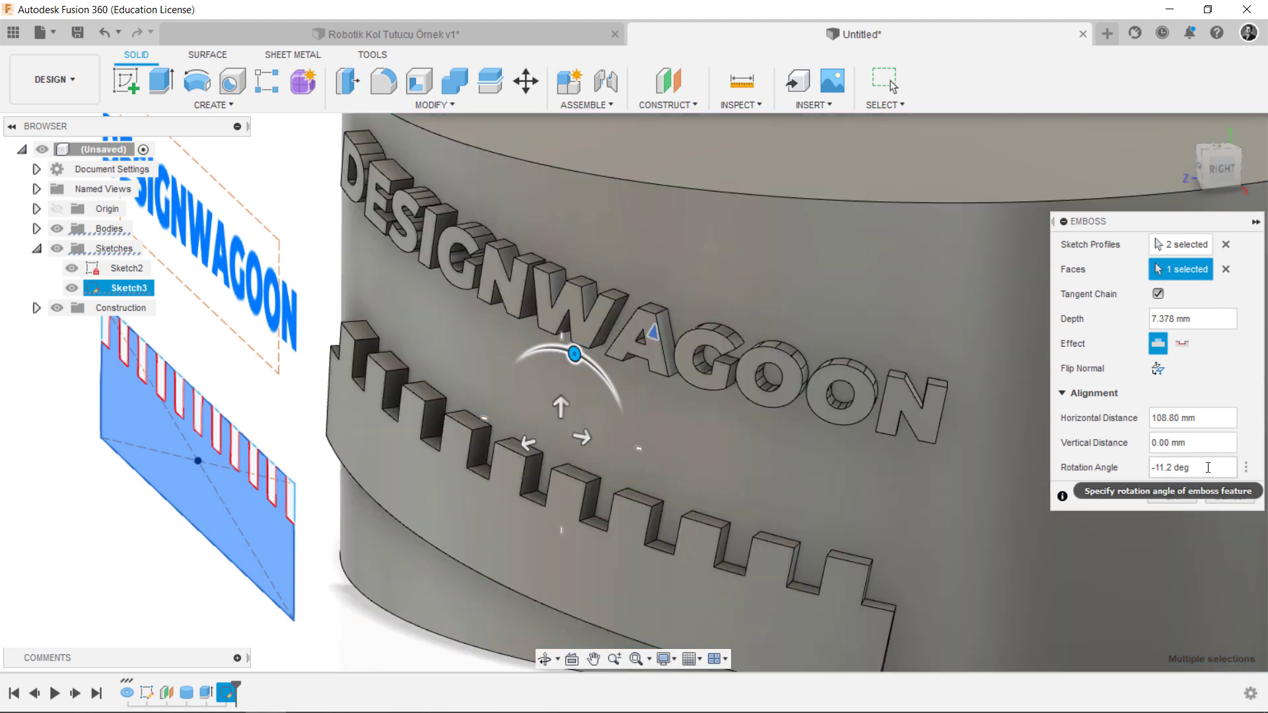
click(1208, 470)
text(0)
click(1201, 417)
text(0)
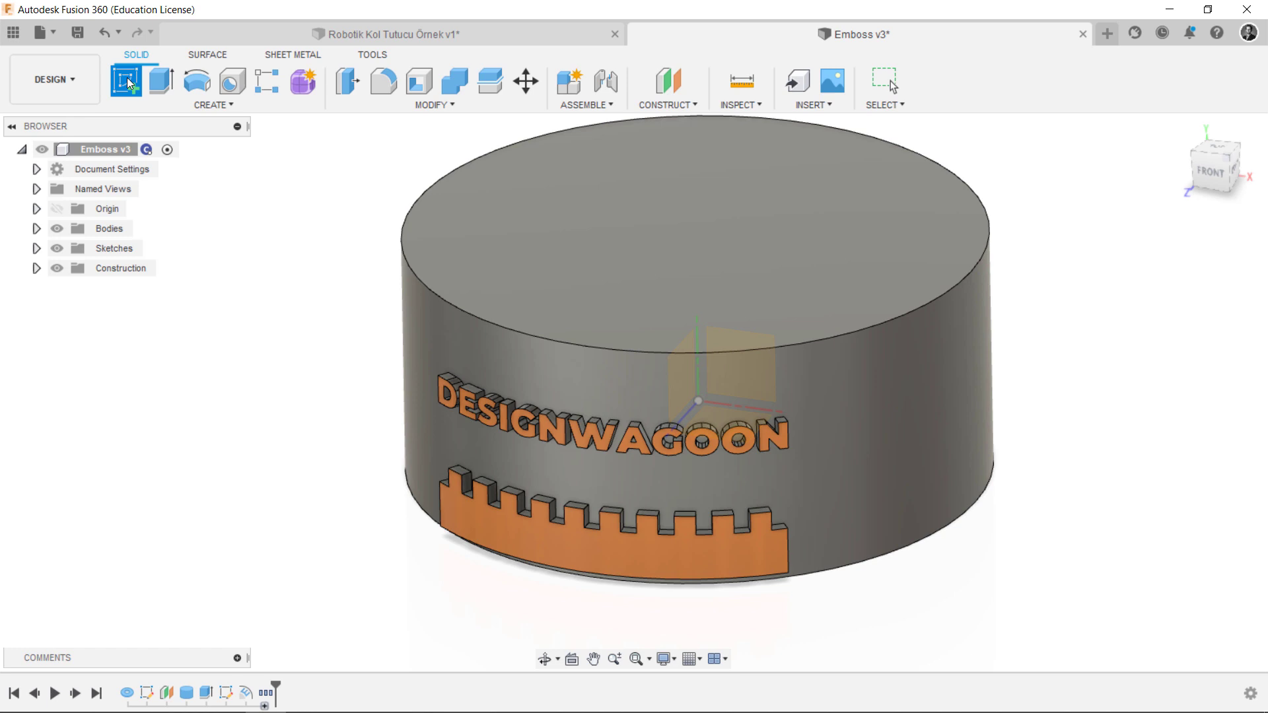
Start a 3D sketch on the cylinder's top face and draw a circle centred on the origin
click(126, 81)
click(720, 260)
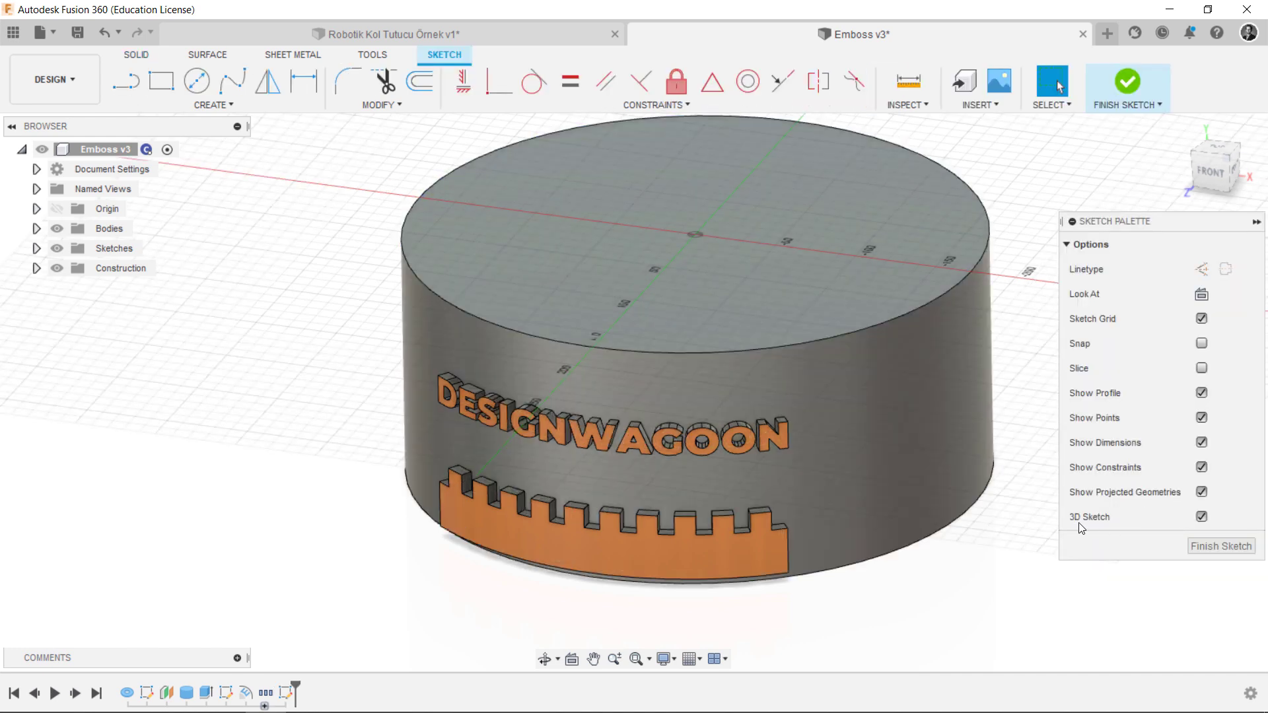
click(1202, 517)
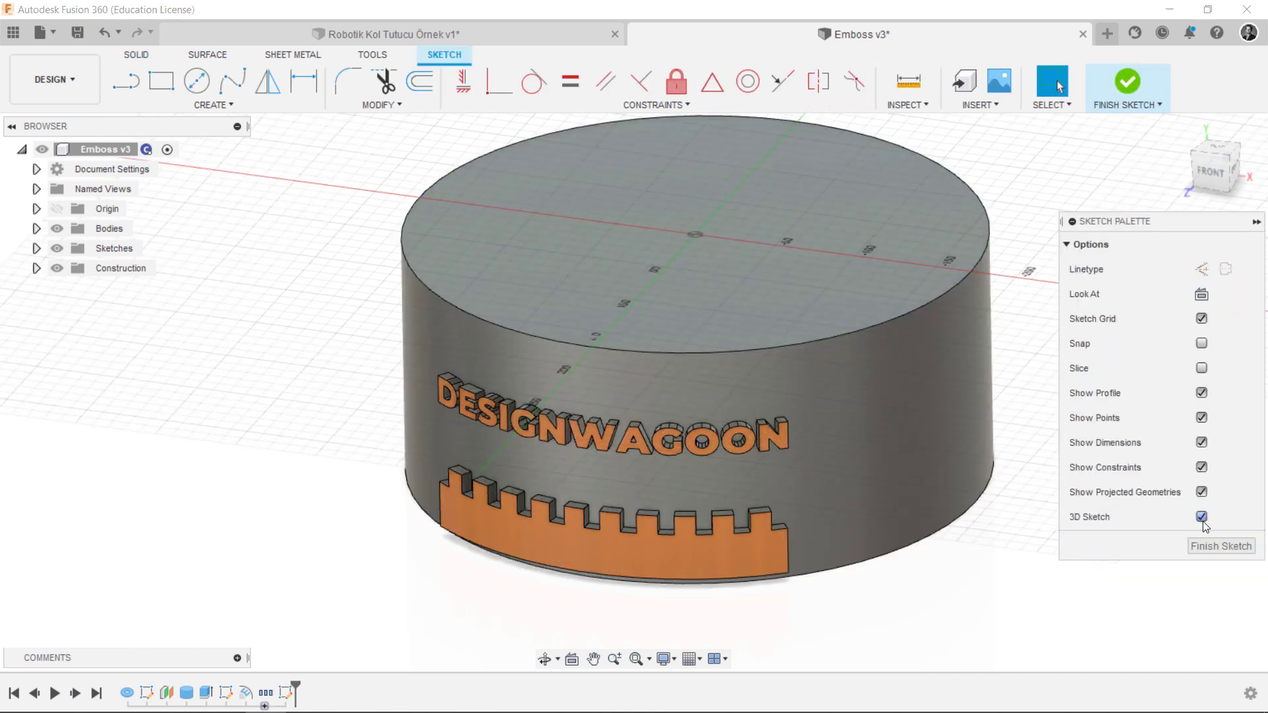
key(c)
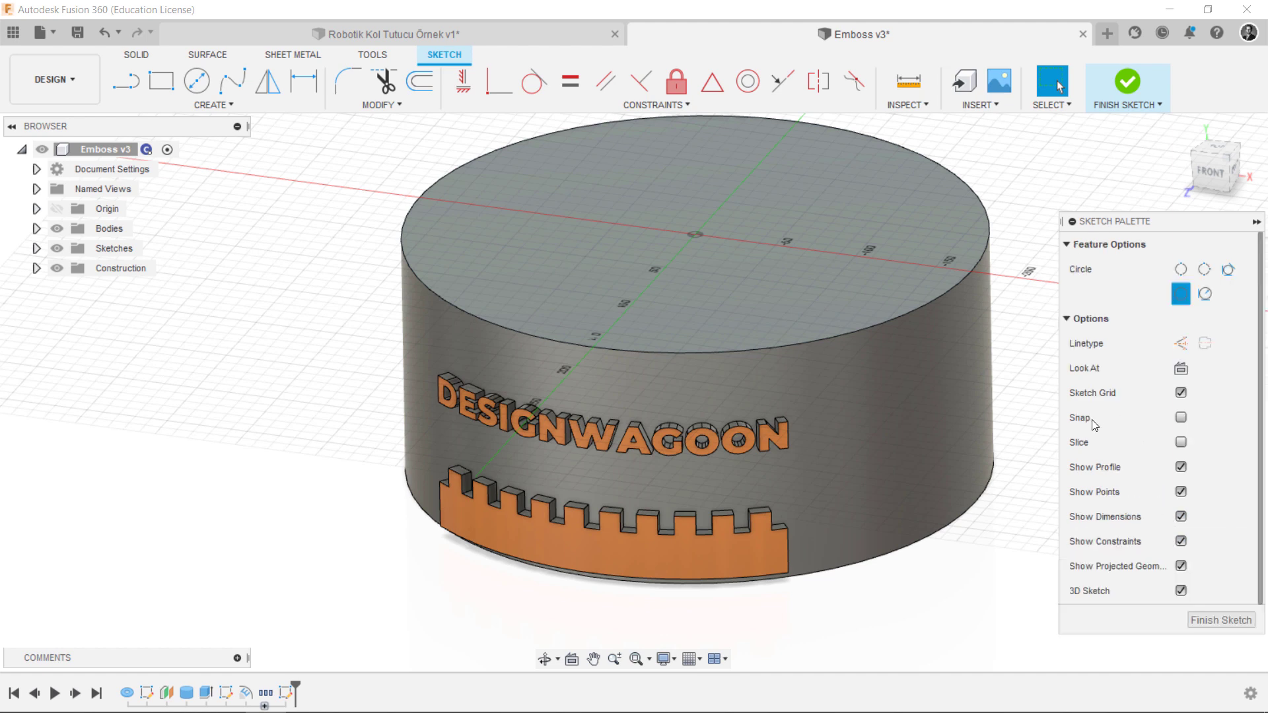
click(696, 234)
click(841, 254)
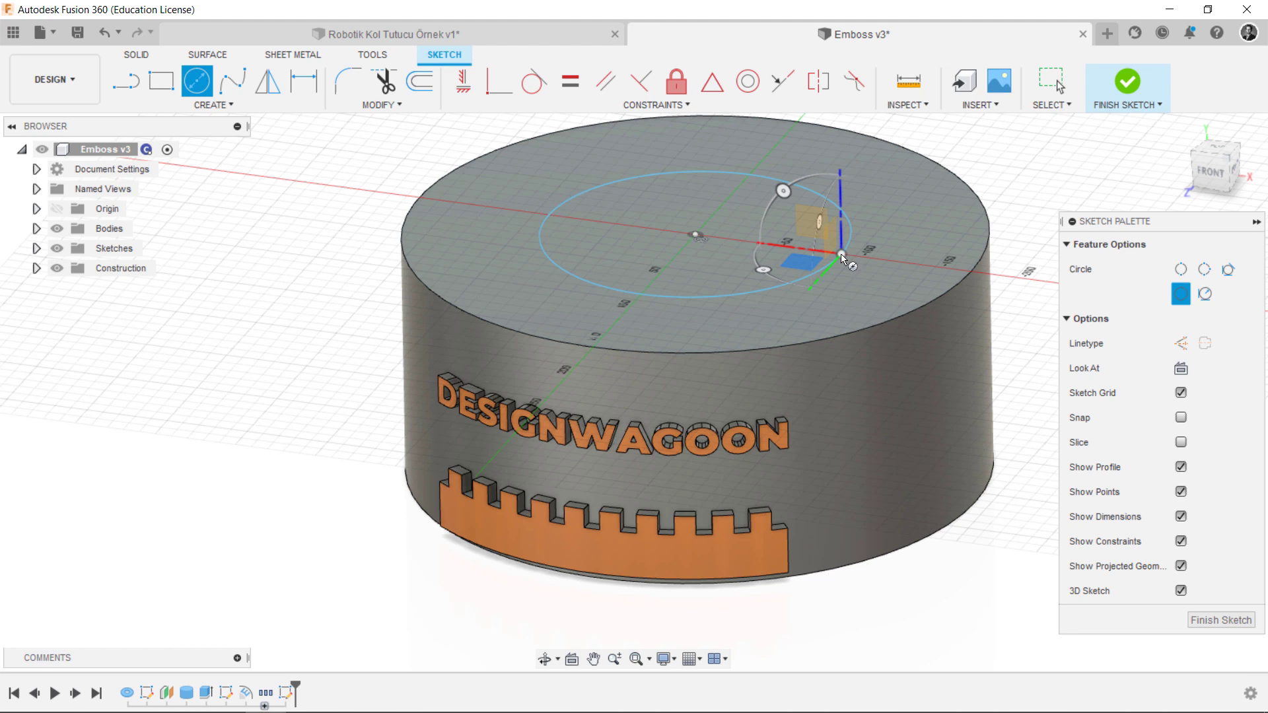
Sketch a line about 81 mm long from the circle outward to the rim, continued about 147.5 mm down the side to the bottom edge
key(l)
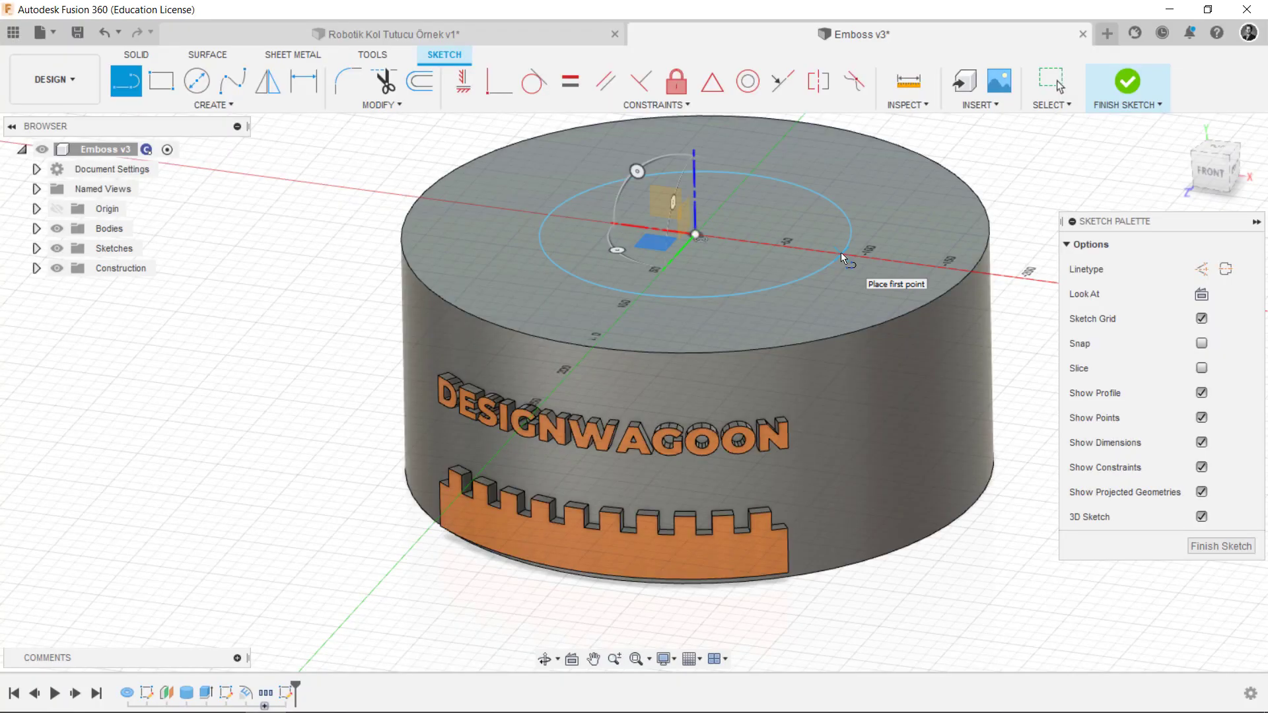
click(842, 253)
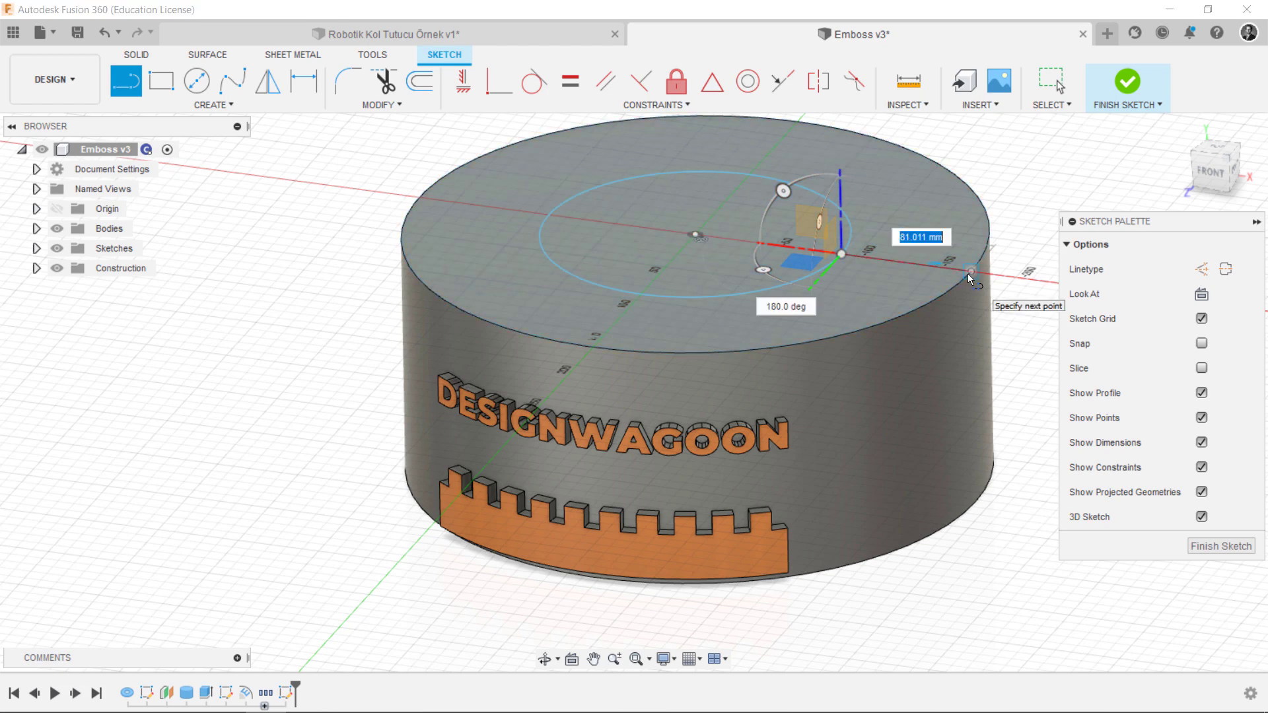
click(968, 273)
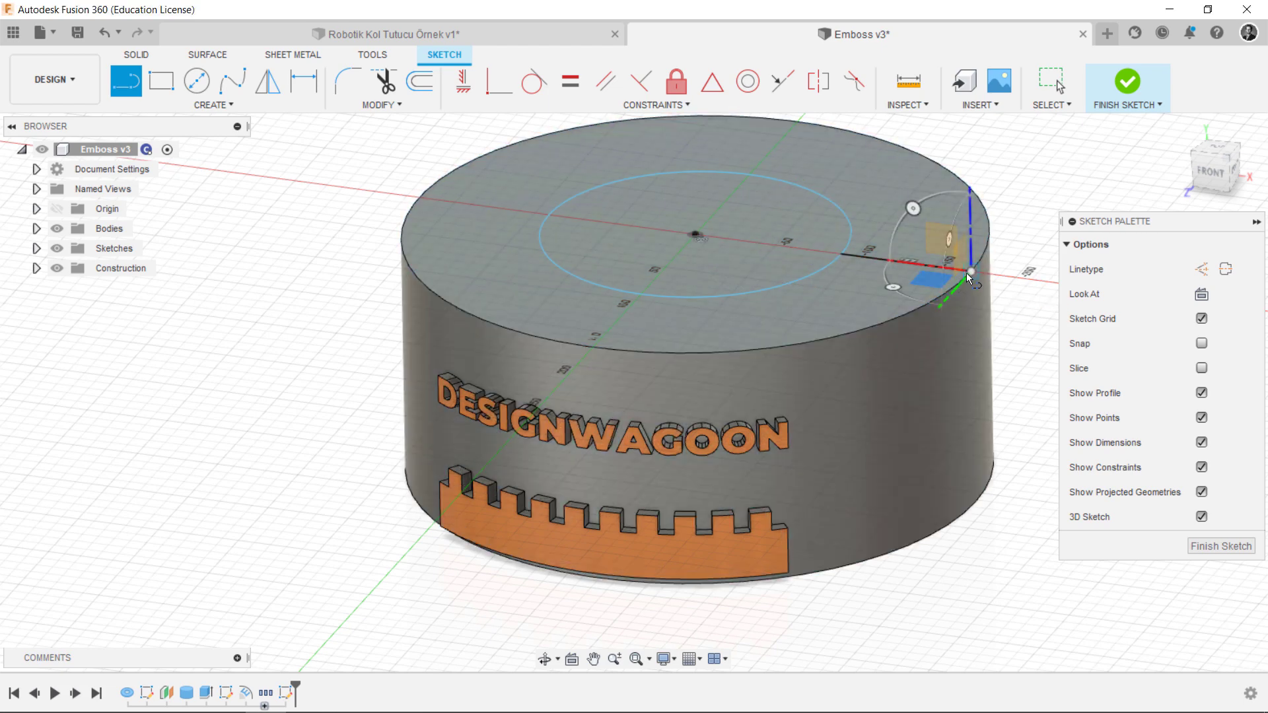
click(960, 255)
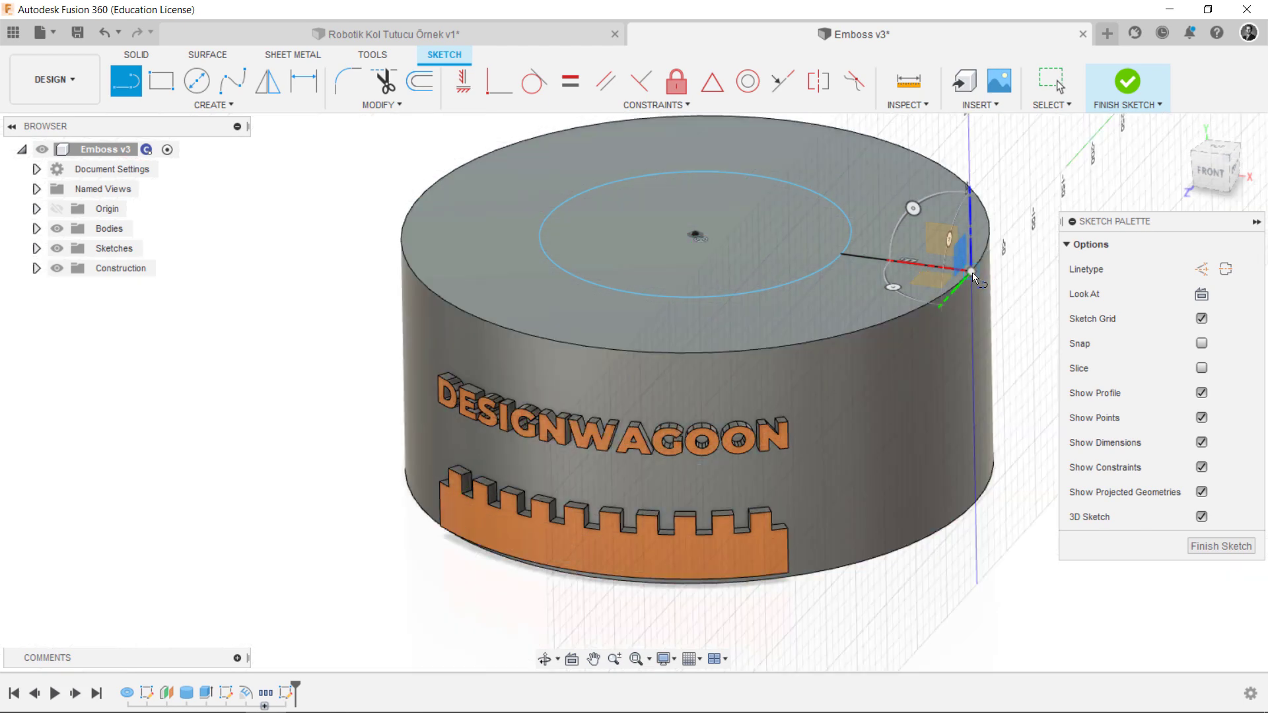
click(972, 272)
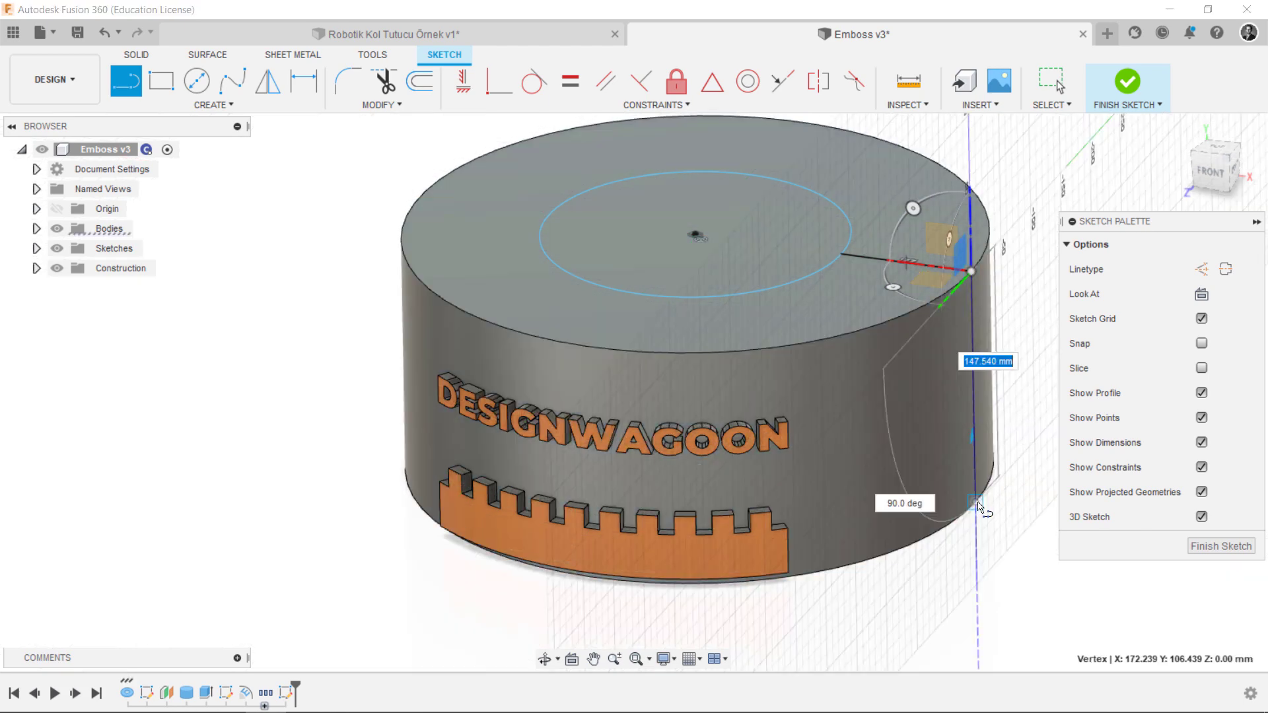
click(976, 504)
key(Escape)
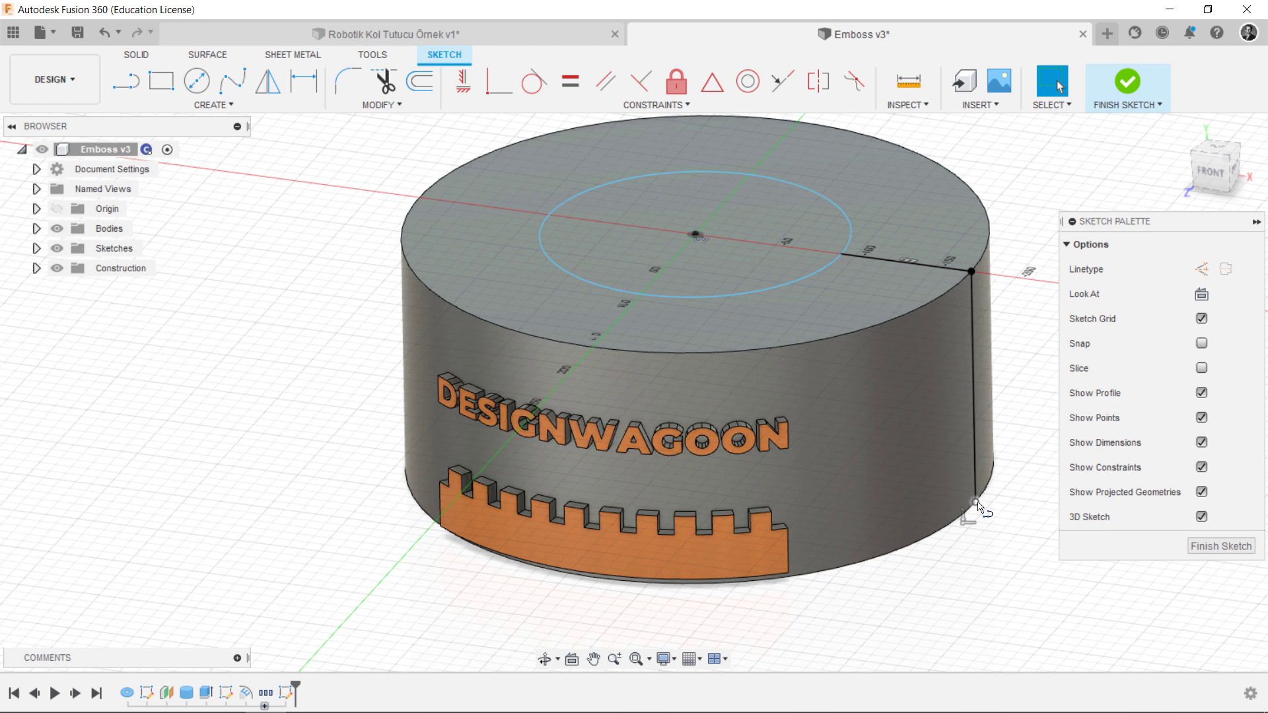
On the opposite side, sketch a line from the circle to the rim and continue it vertically down to the cylinder's bottom edge
key(l)
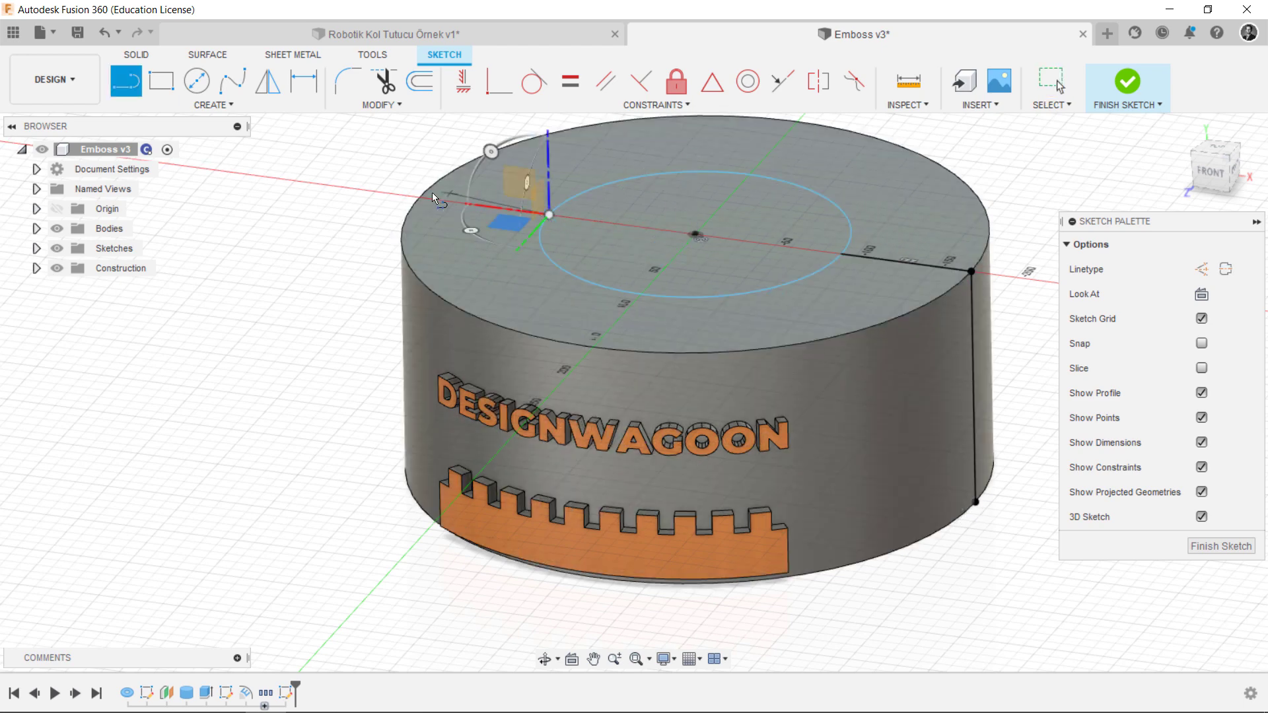
shift+middle_drag(421, 197, 490, 179)
click(541, 182)
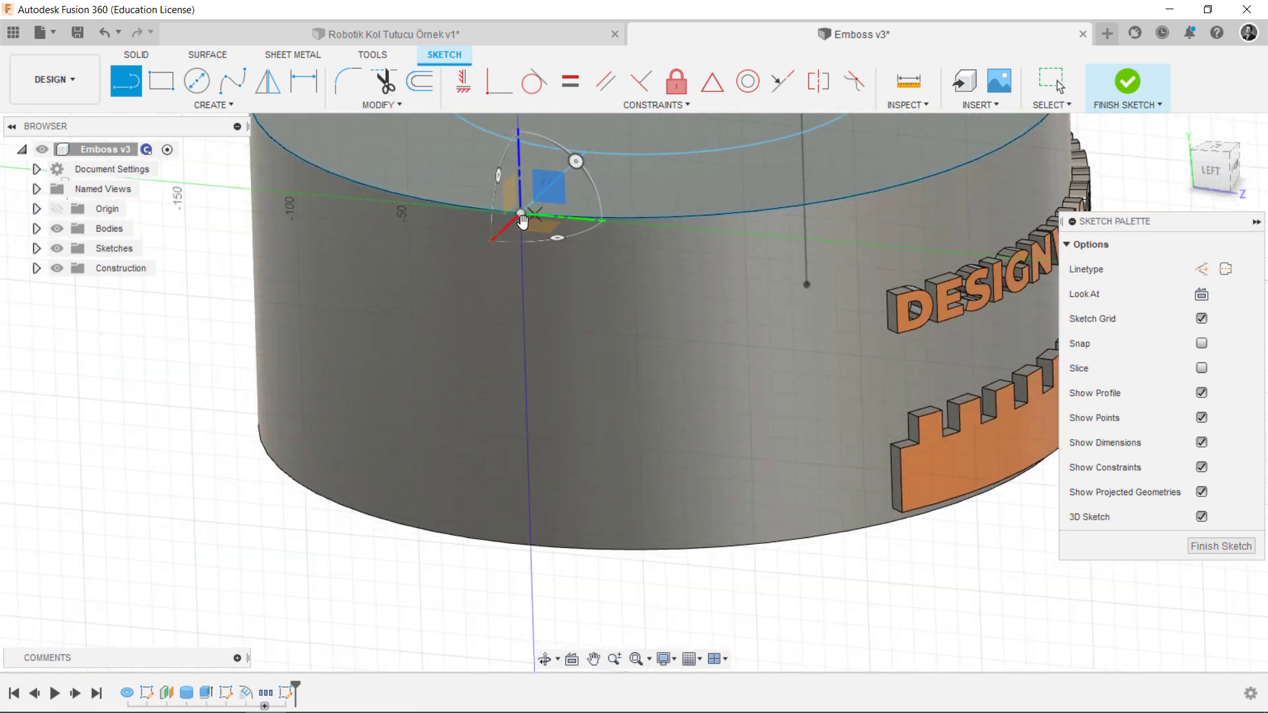
click(521, 216)
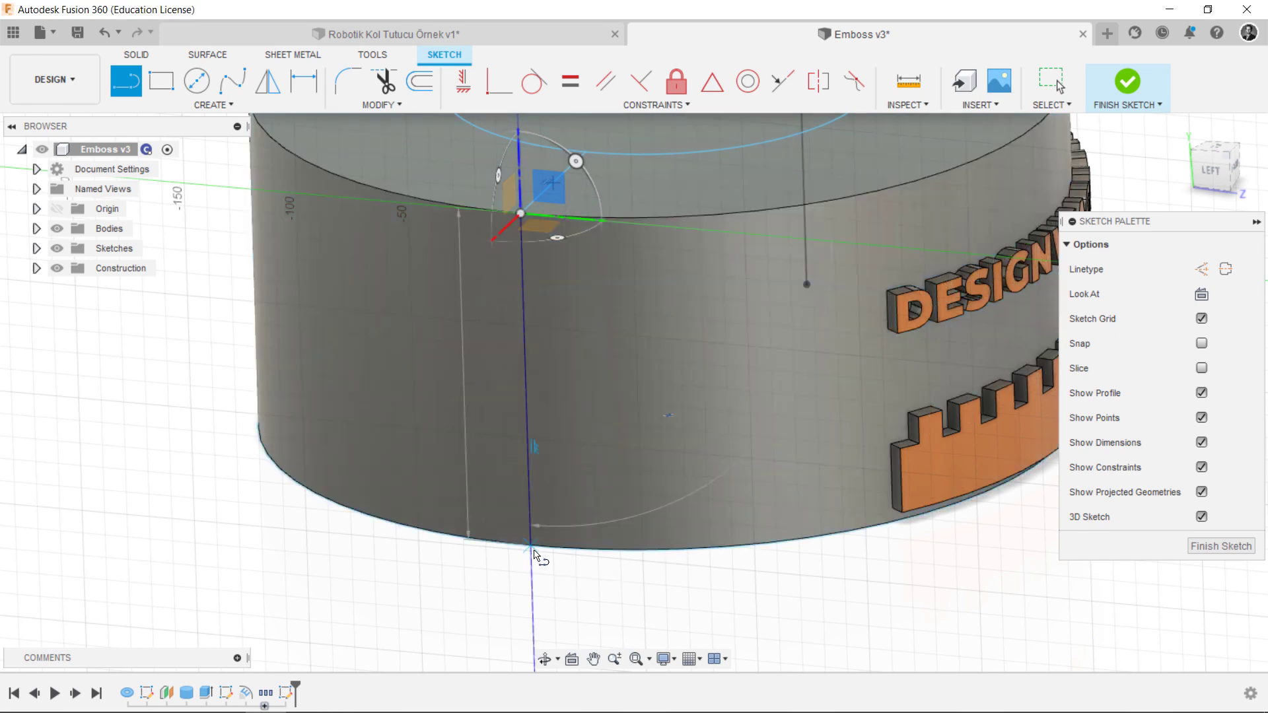
double_click(529, 545)
Draw a small horizontal circle centred on the lower end of the newest vertical line
shift+drag(534, 552, 396, 522)
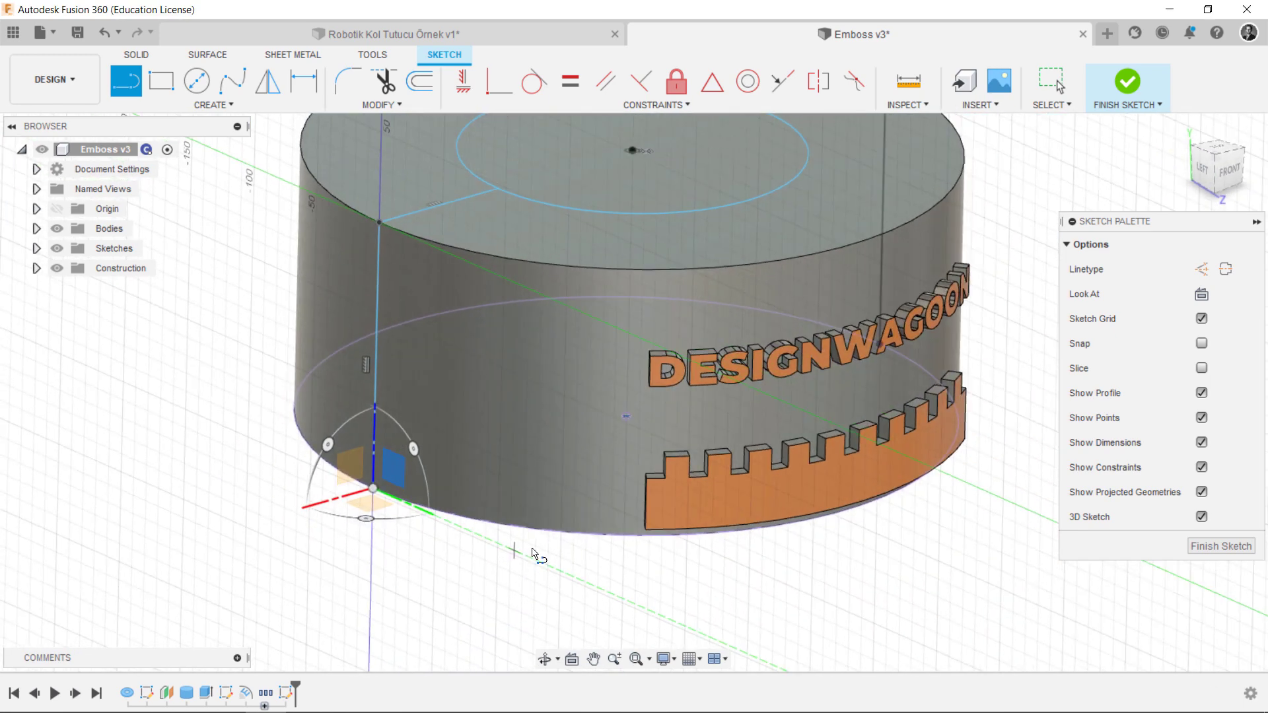
shift+middle_drag(396, 522, 356, 525)
scroll(357, 525, down, 2)
key(c)
click(348, 521)
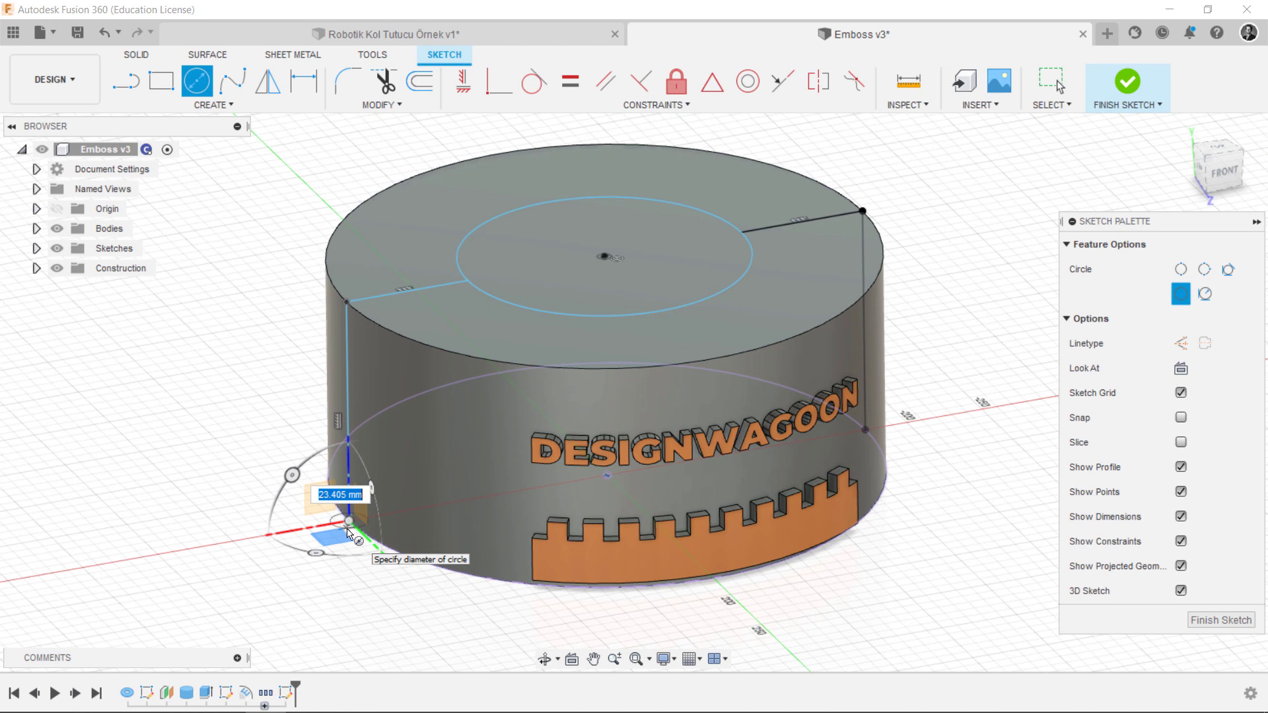
click(346, 531)
key(Escape)
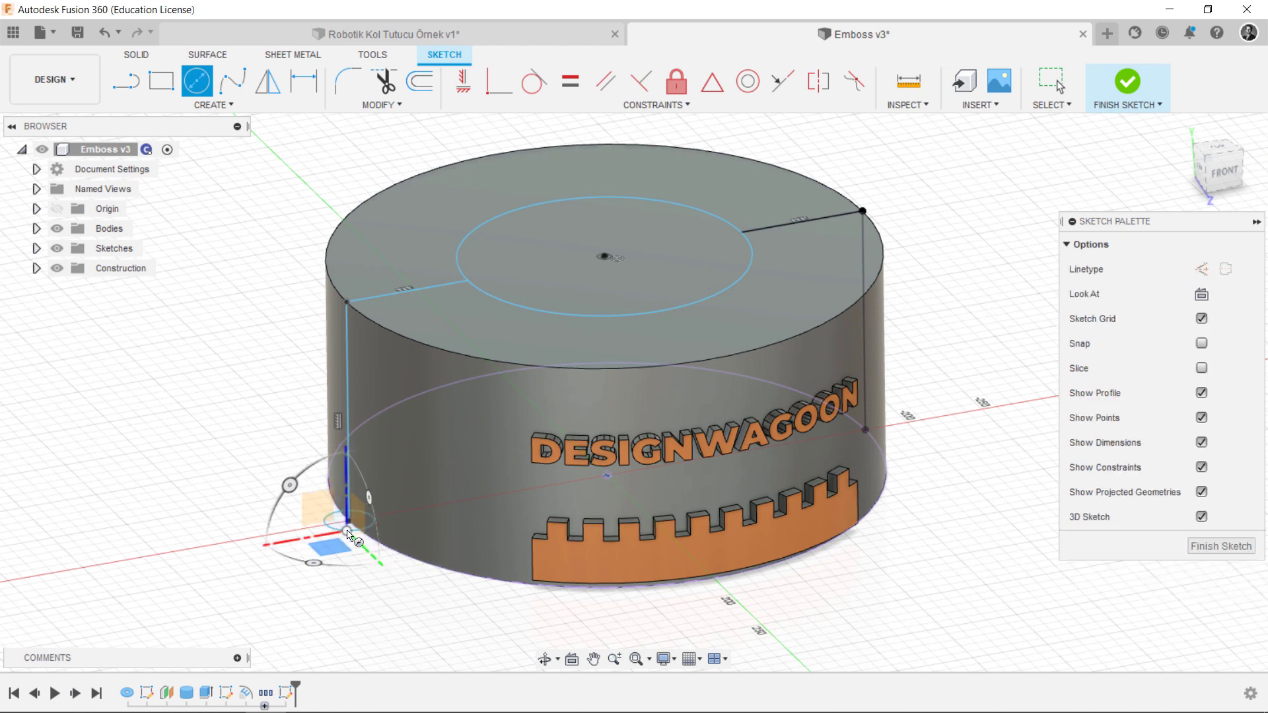
Trim away the rear half of the large circle on the top face
key(t)
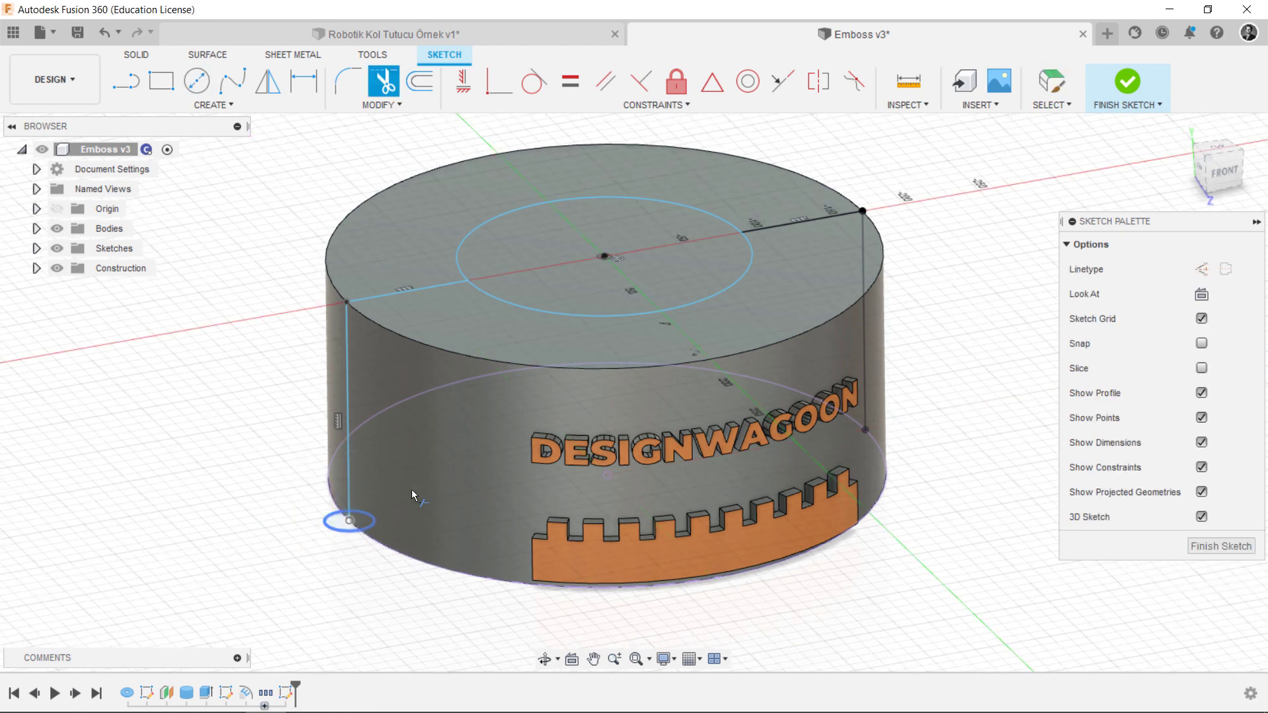
click(575, 200)
key(Escape)
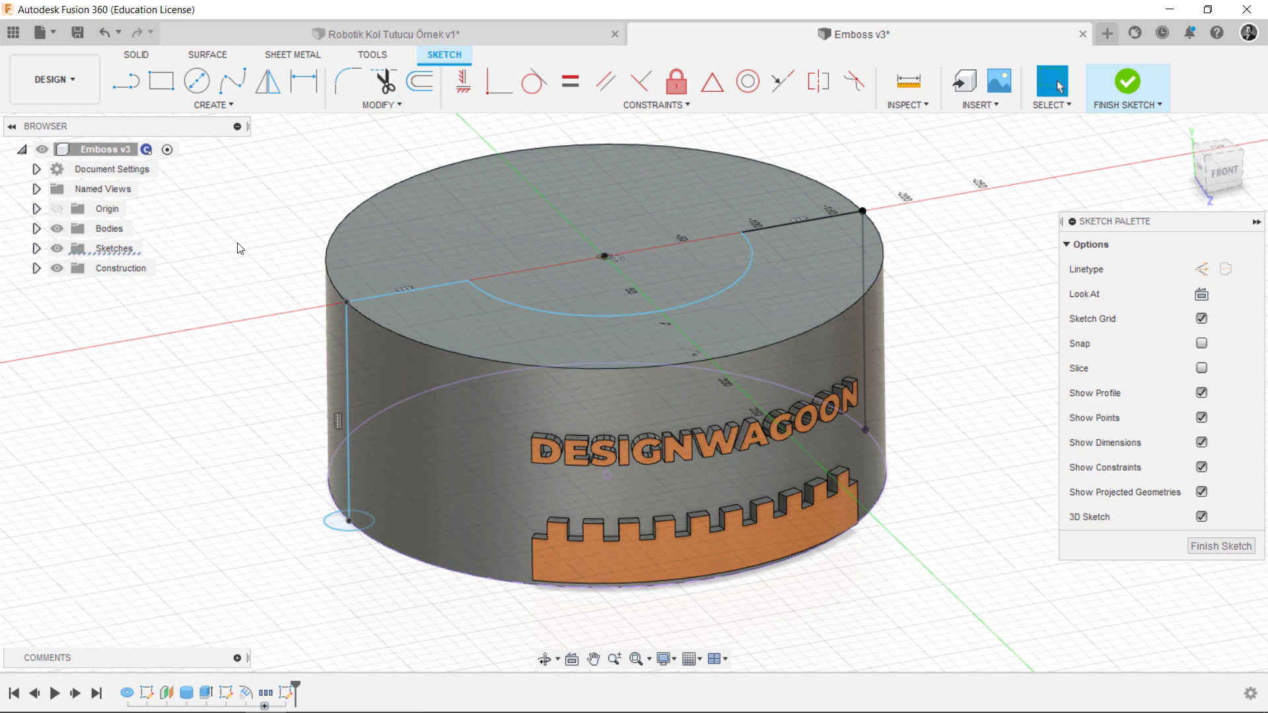
Sweep both regions of the small circle as a cut along the chained lines and arc, including the vertical line on the far side
key(s)
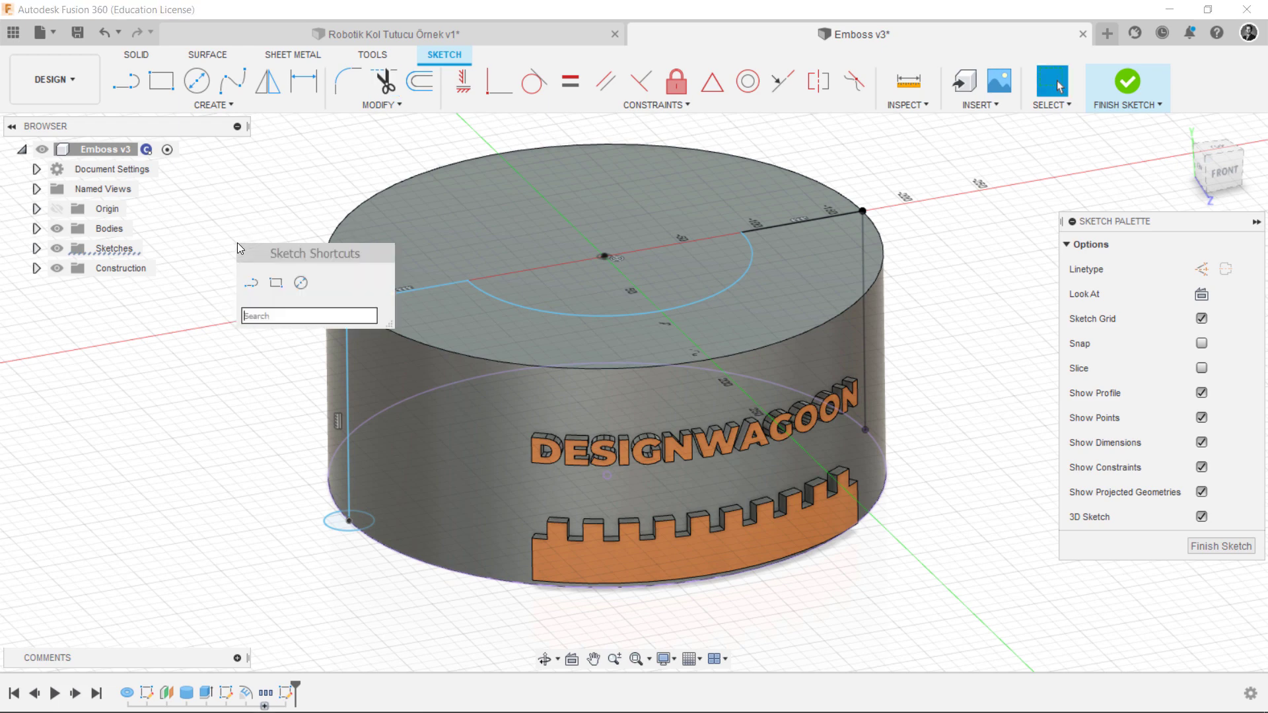
text(swe)
click(301, 340)
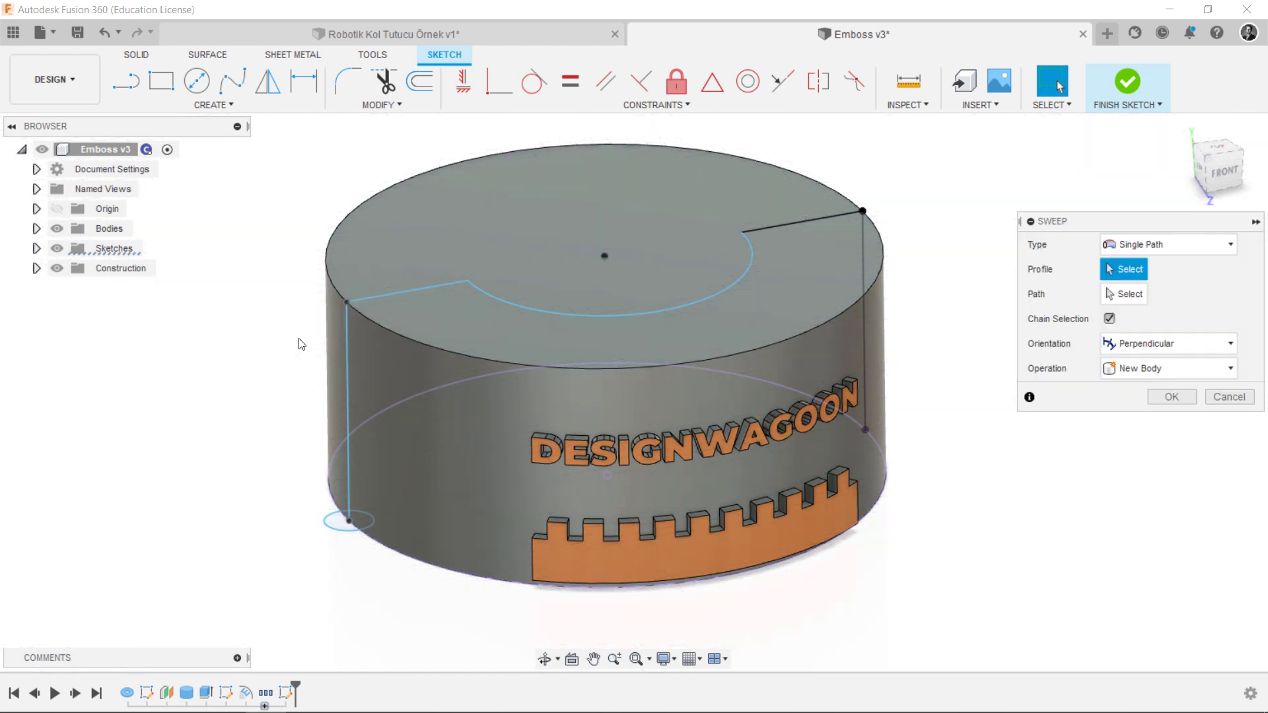
click(352, 520)
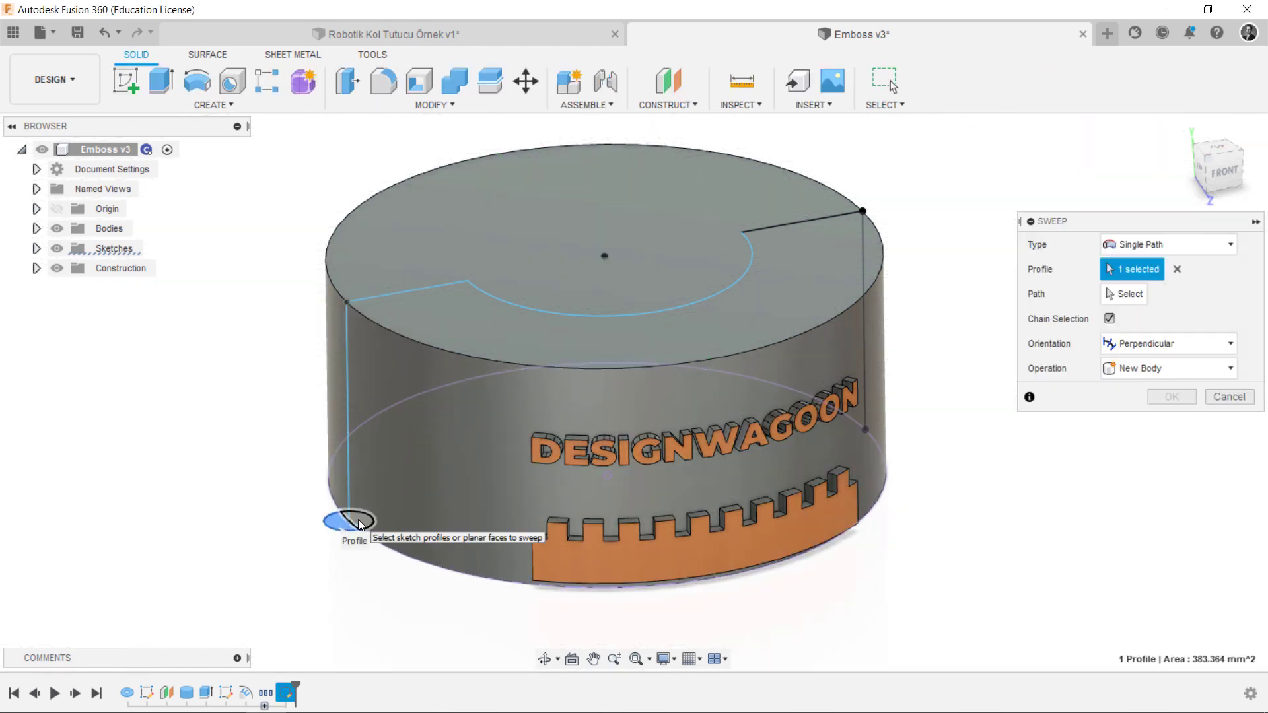
click(358, 519)
click(1130, 290)
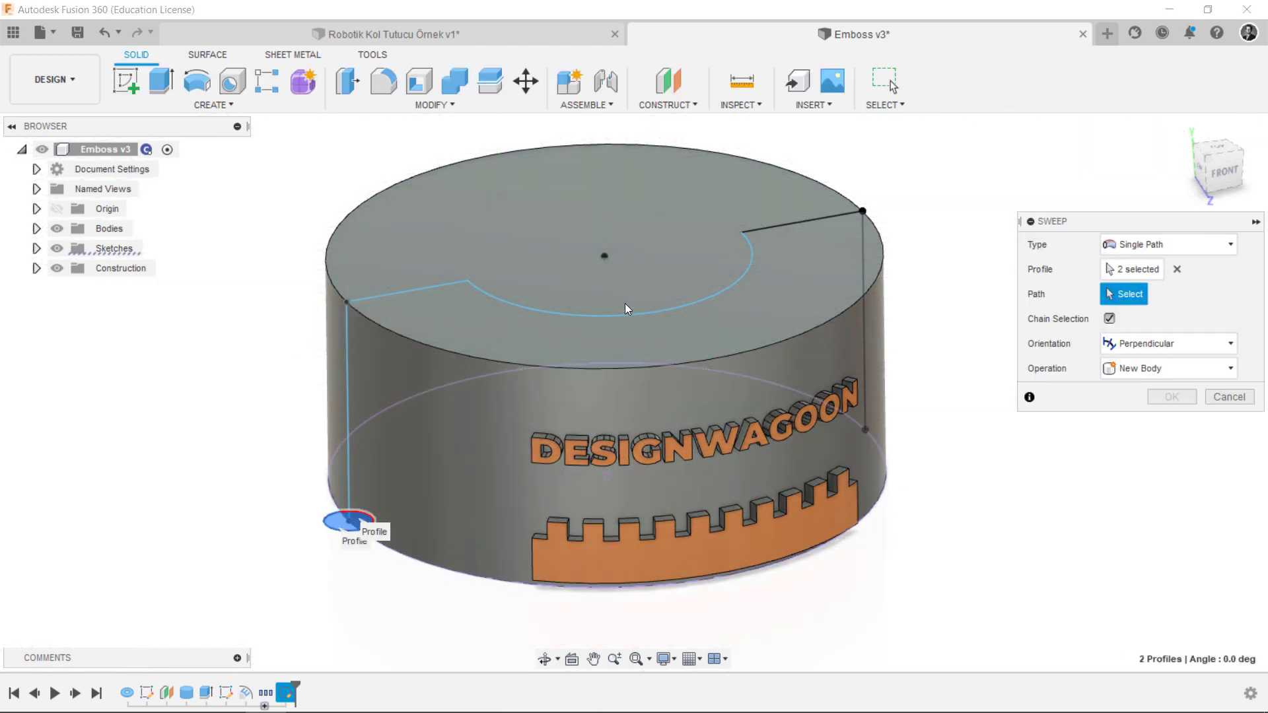
click(345, 350)
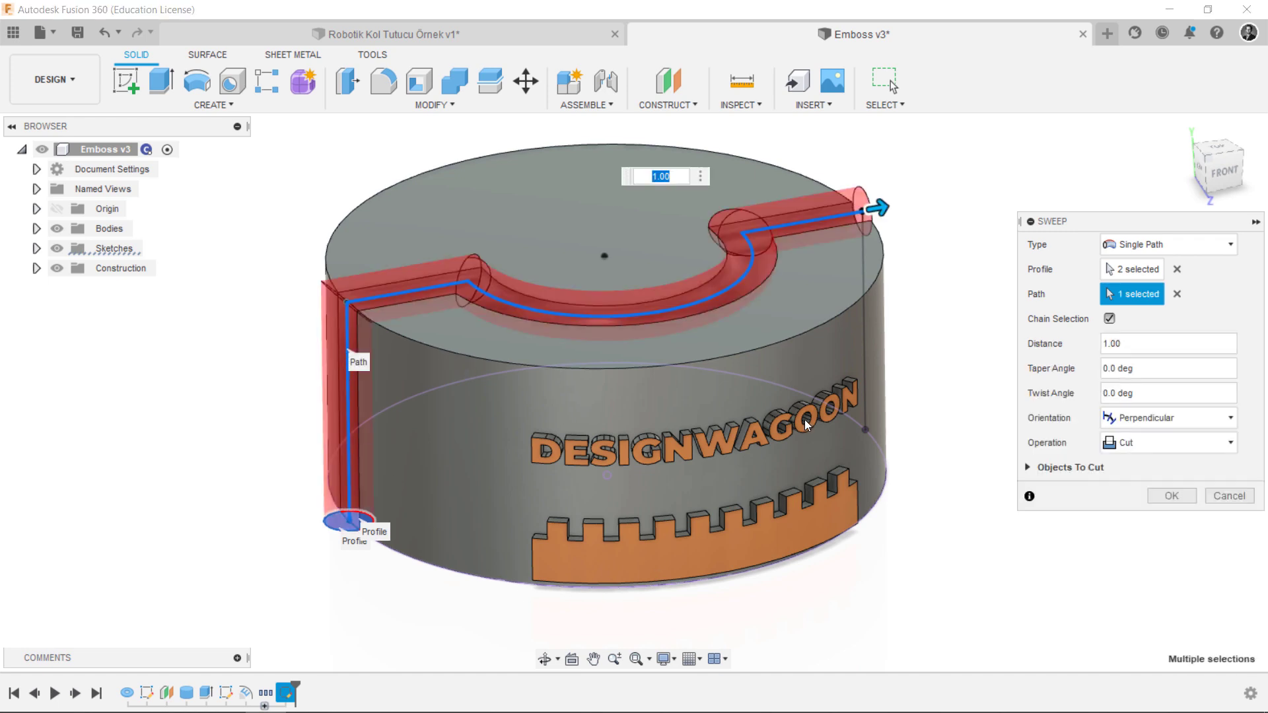
click(863, 272)
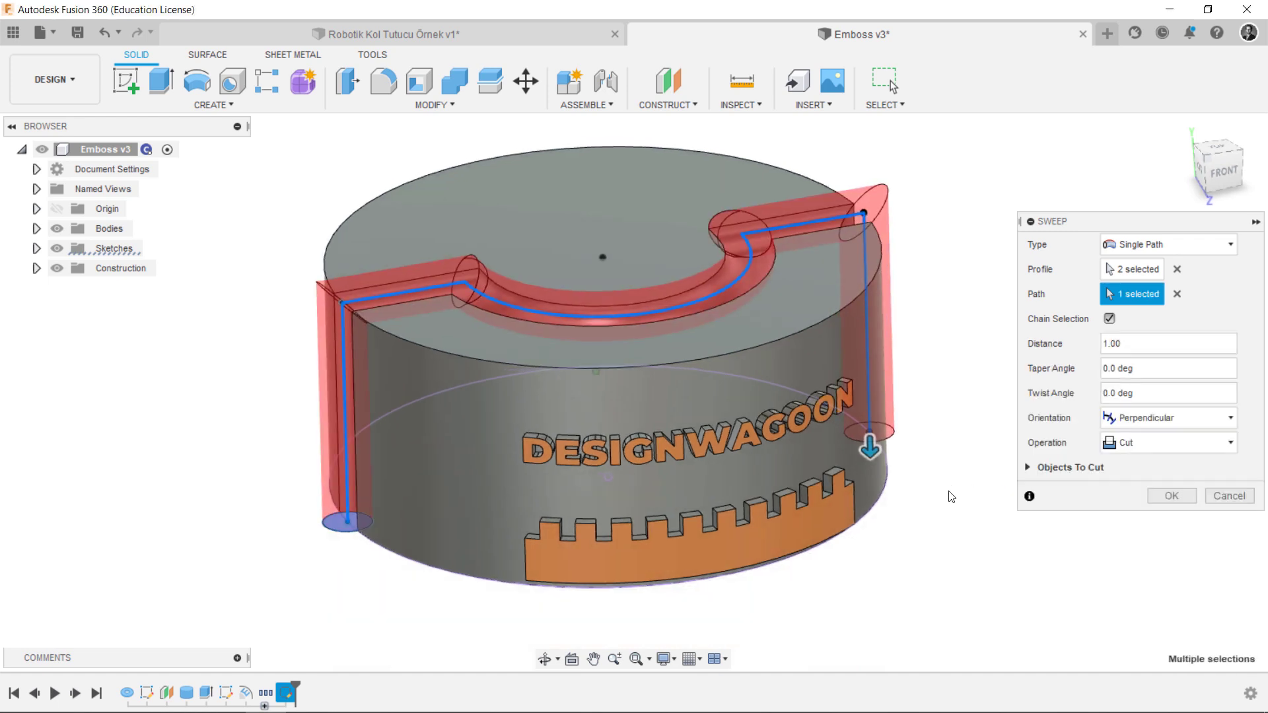
shift+middle_drag(951, 497, 1175, 494)
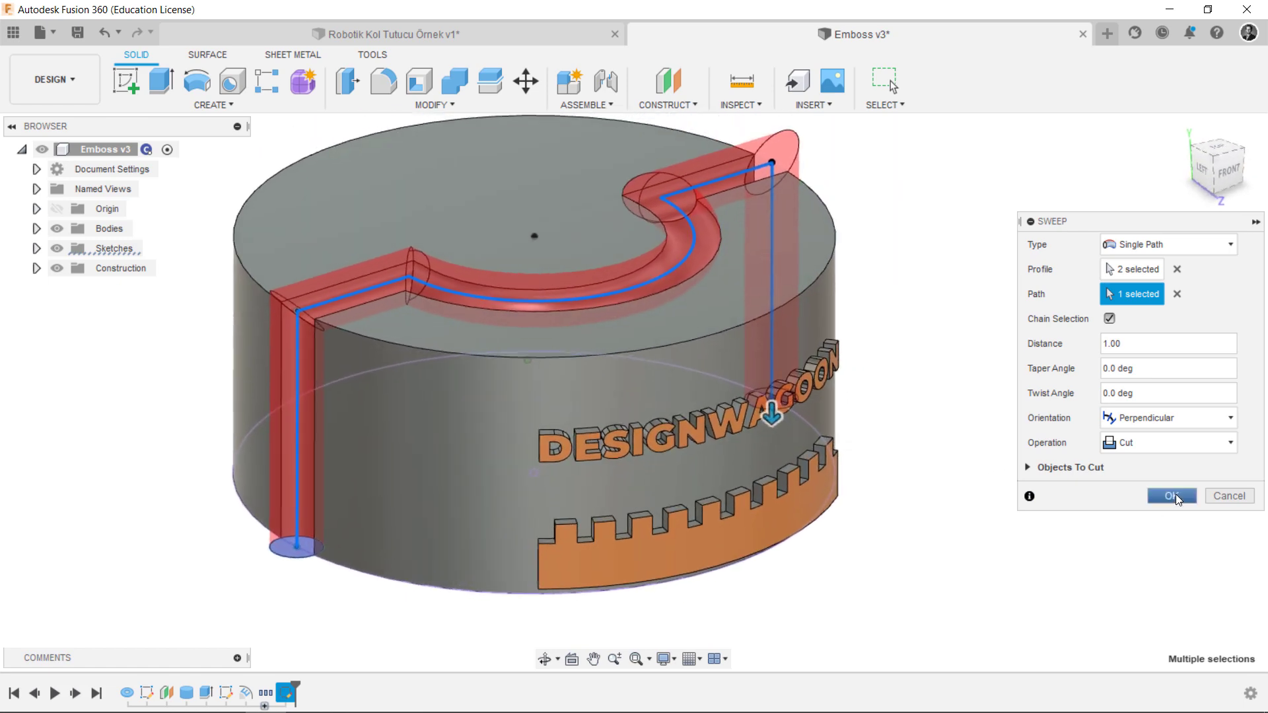
click(1174, 501)
shift+middle_drag(1083, 411, 1010, 410)
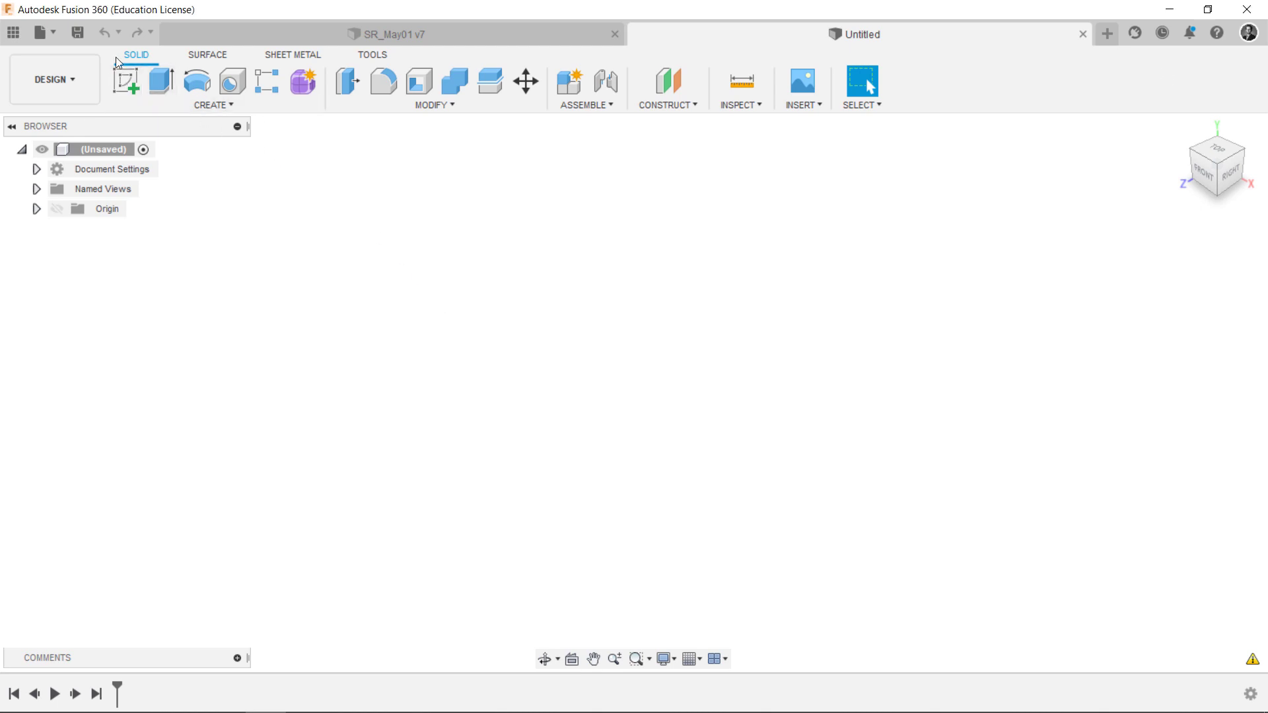
In the new untitled design, create a 100 × 70 mm box from the origin on the horizontal plane, about 51.1 mm high
click(176, 104)
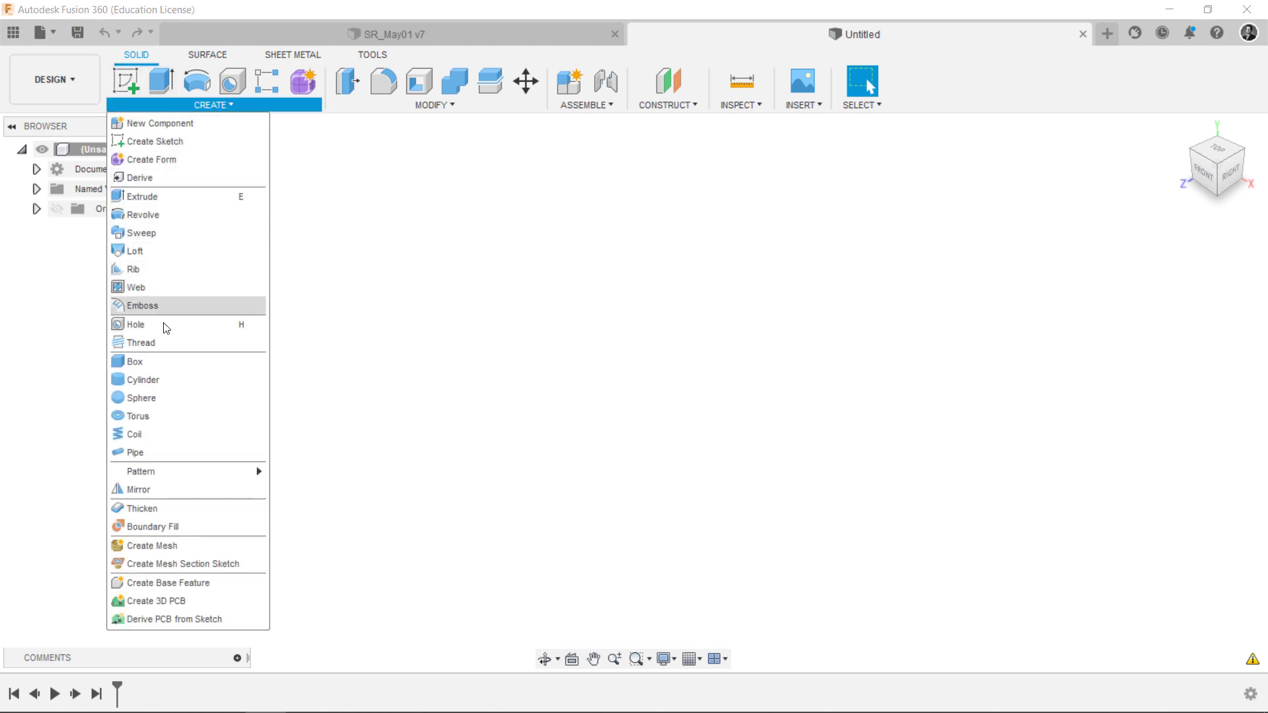
click(166, 369)
click(622, 444)
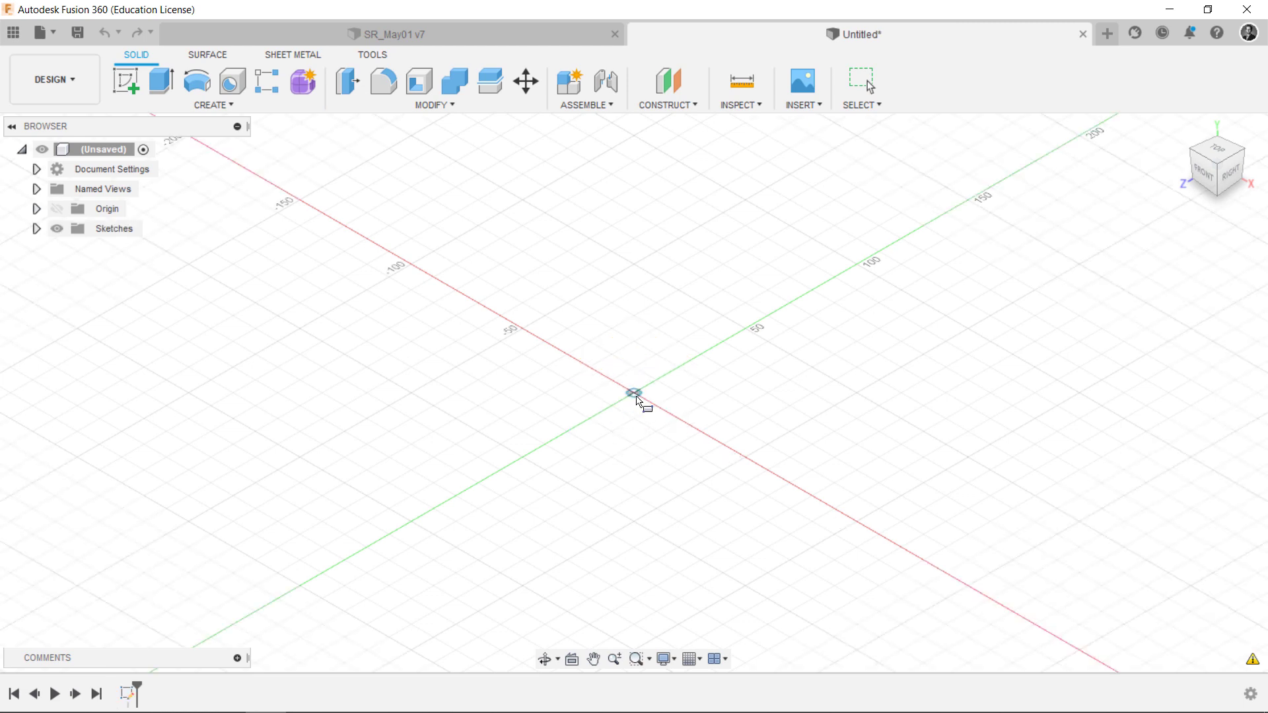
click(635, 395)
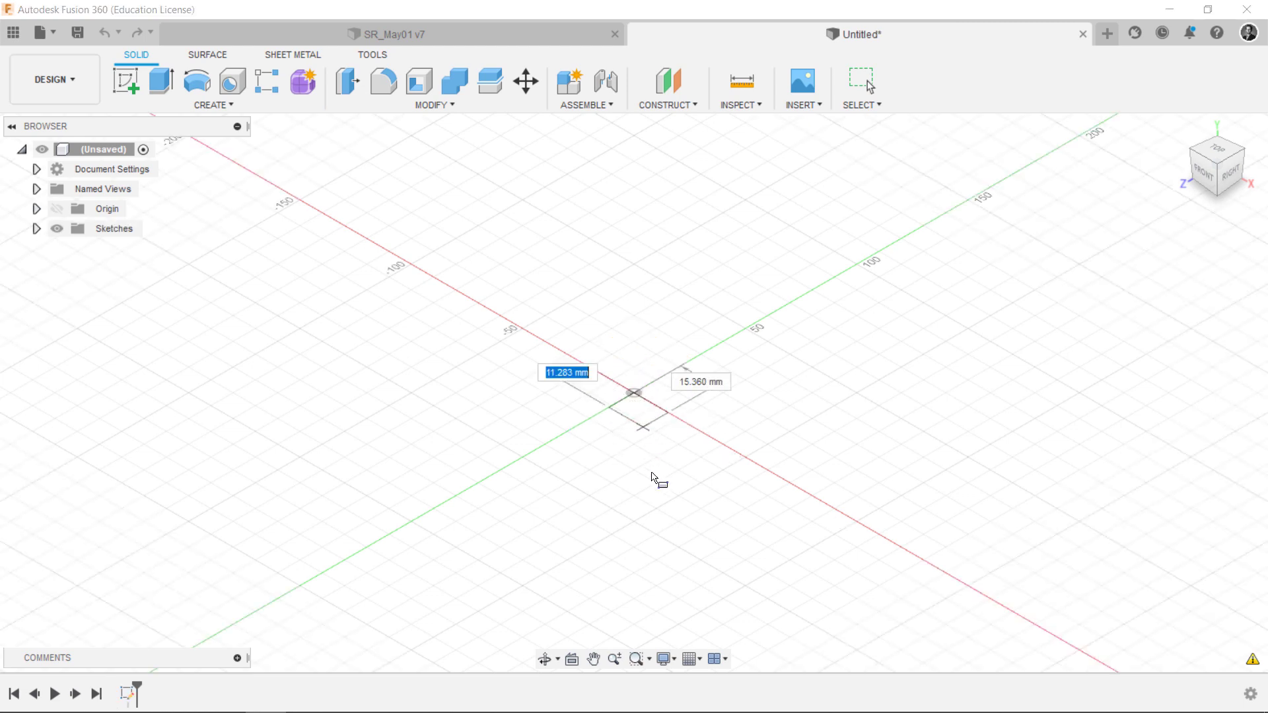
click(695, 618)
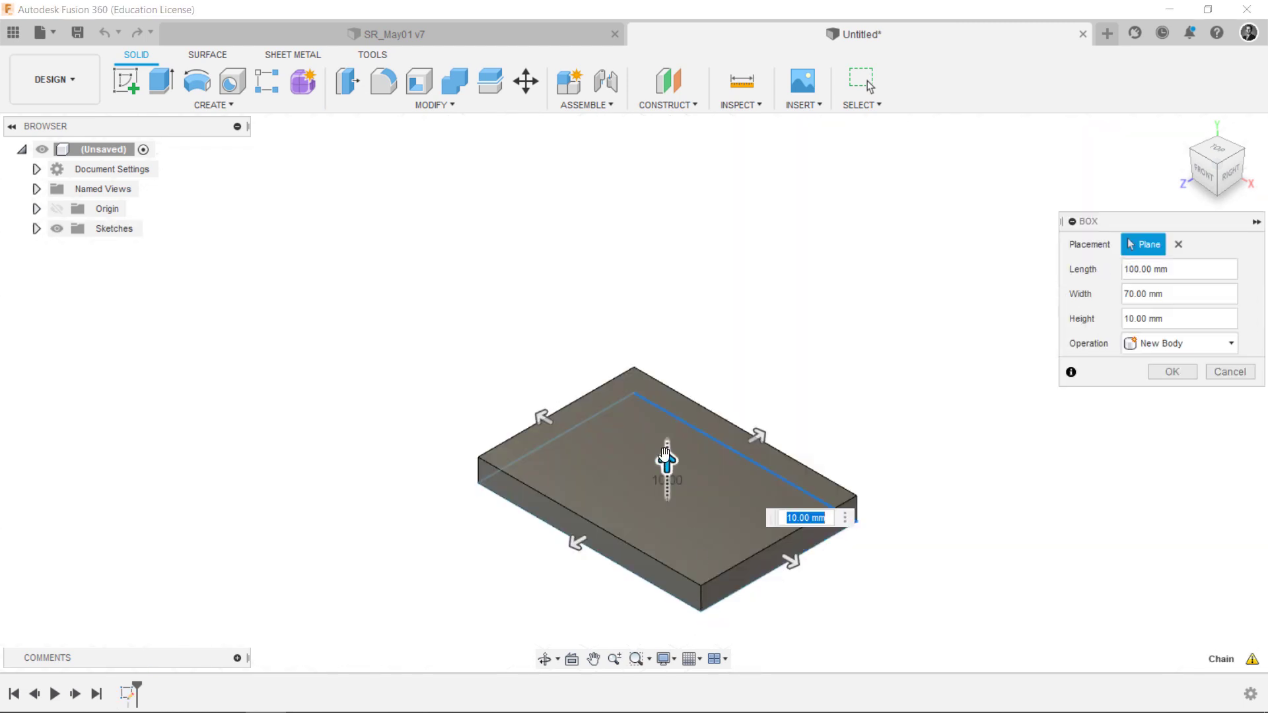
drag(668, 404, 667, 350)
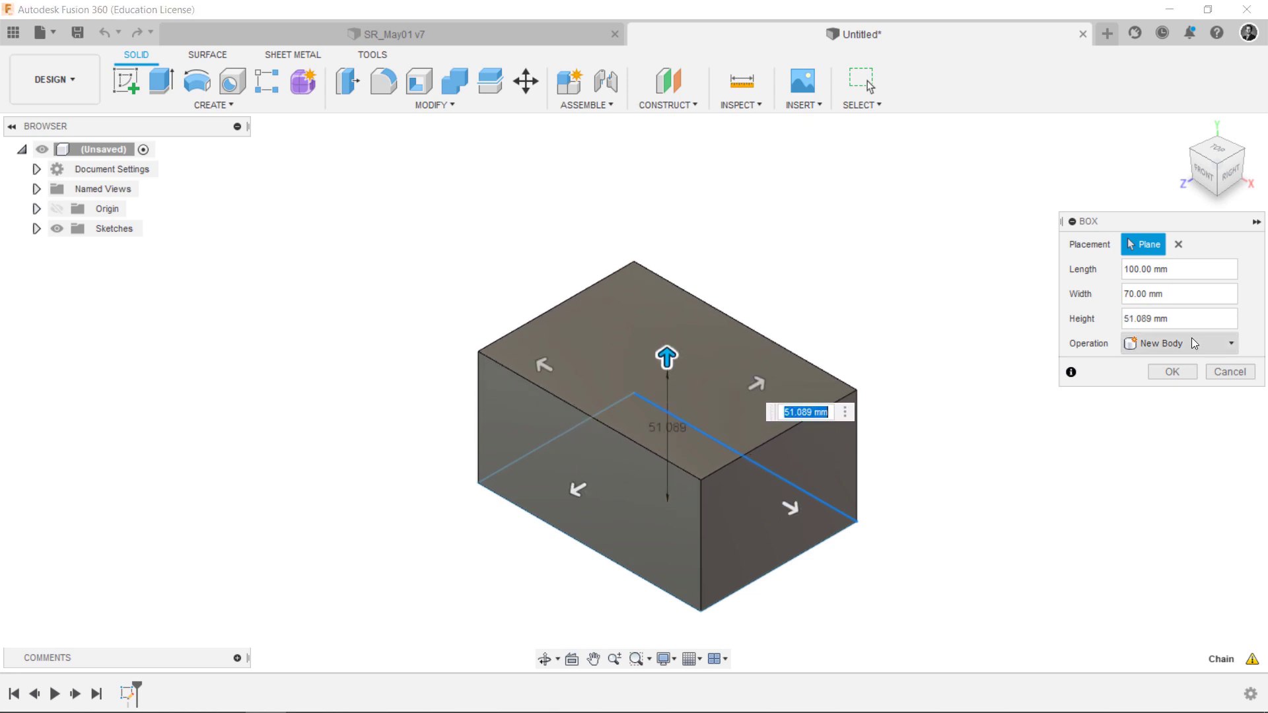
click(1171, 371)
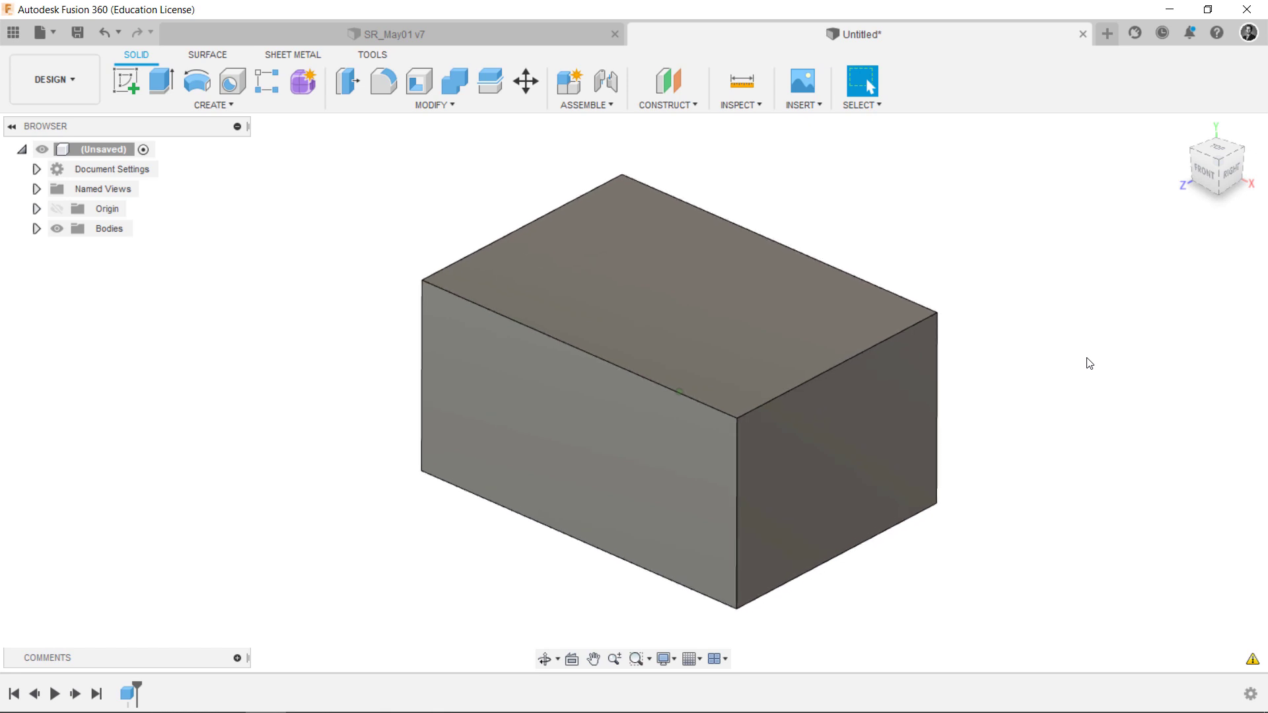
Rotate the box's right end face 40.5° about the Y angle with Move/Copy on faces, pivoting at its lower edge's midpoint
click(526, 82)
click(1162, 250)
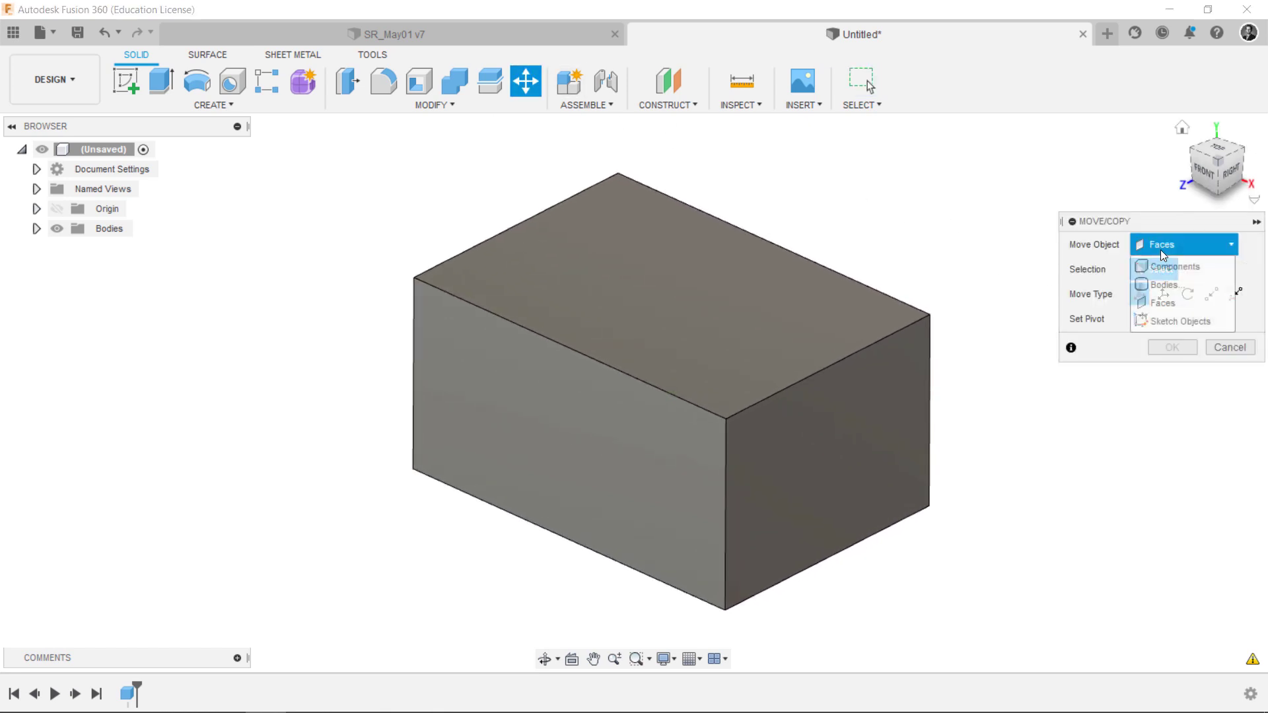
click(1175, 306)
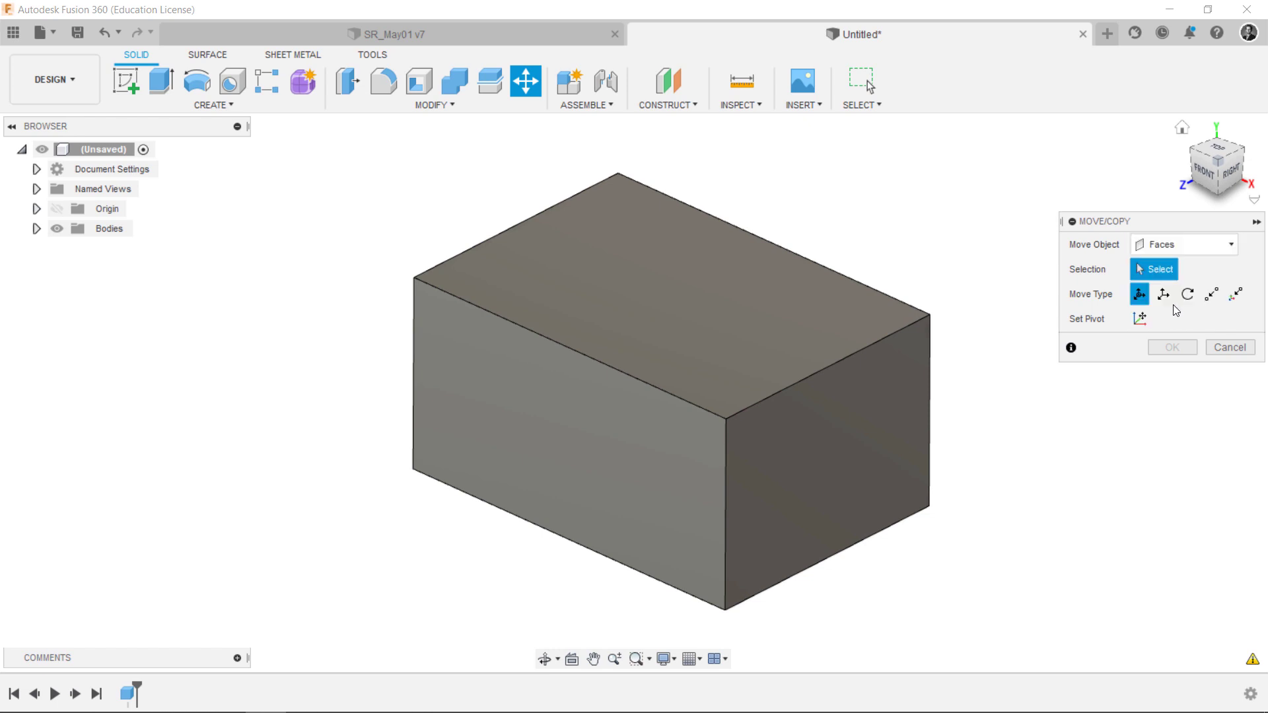
click(836, 460)
drag(831, 473, 828, 540)
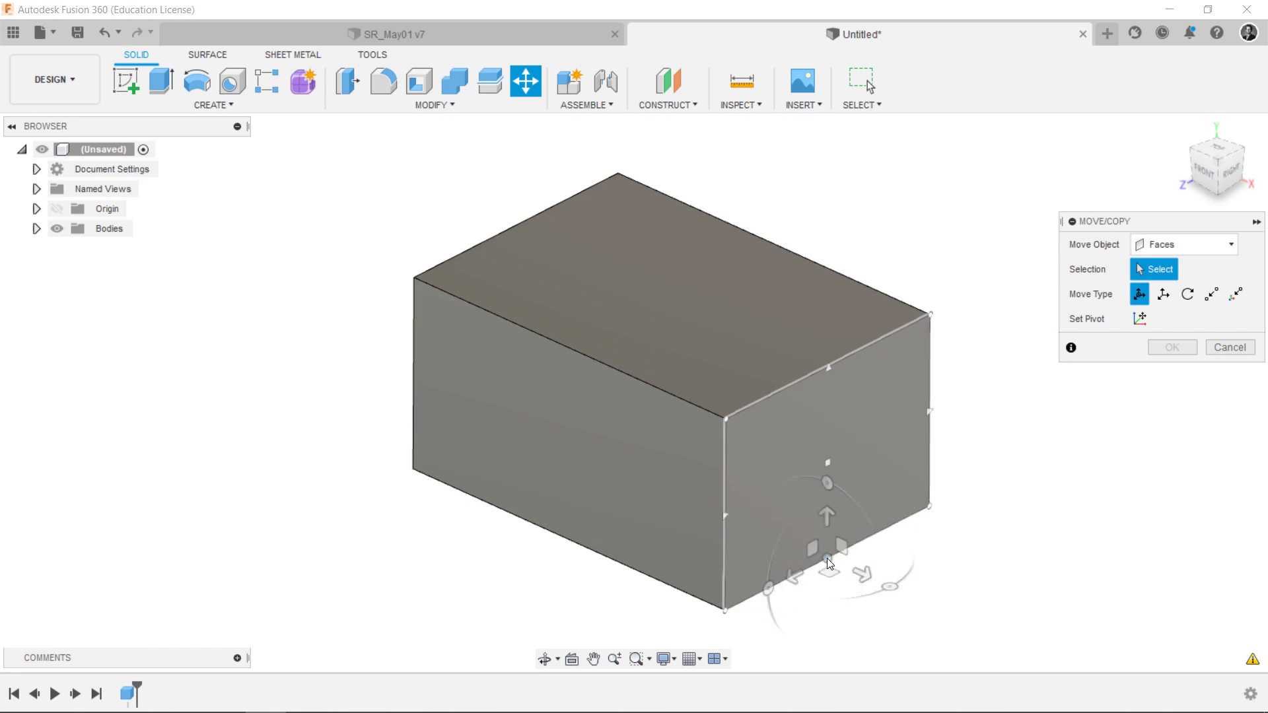
click(826, 556)
scroll(948, 371, up, 2)
shift+middle_drag(948, 371, 752, 470)
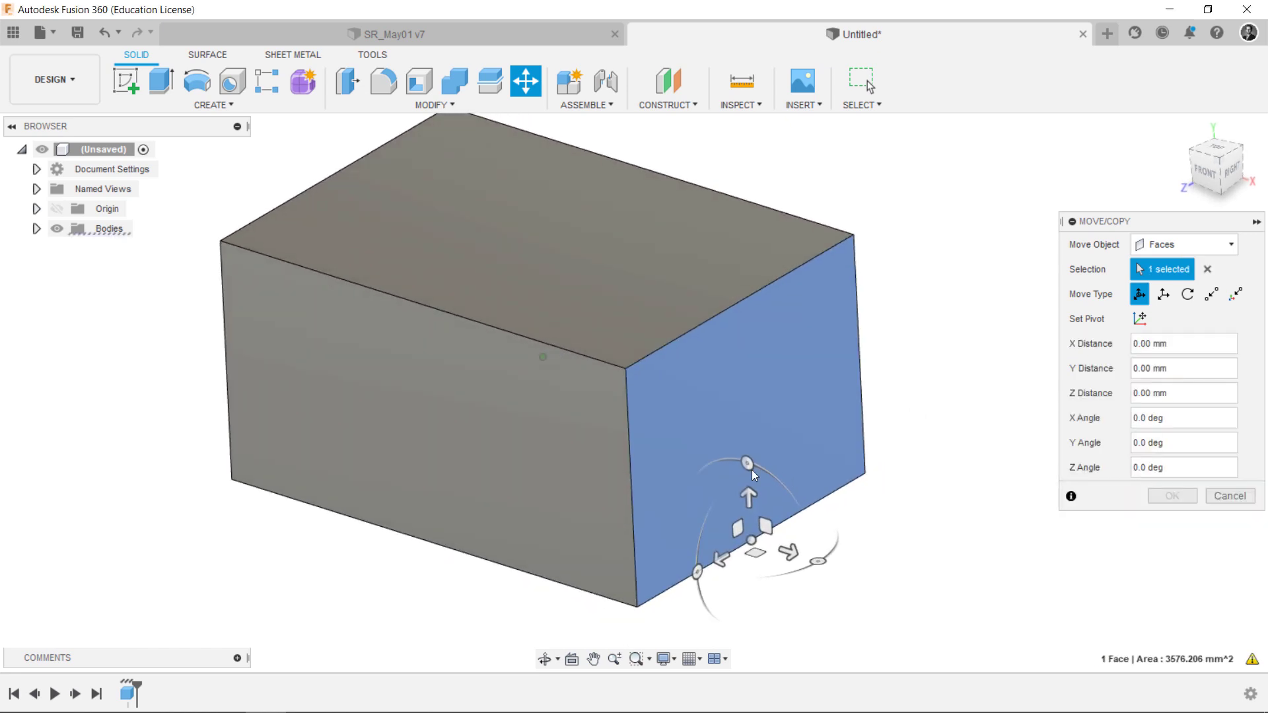
click(746, 462)
drag(745, 462, 702, 456)
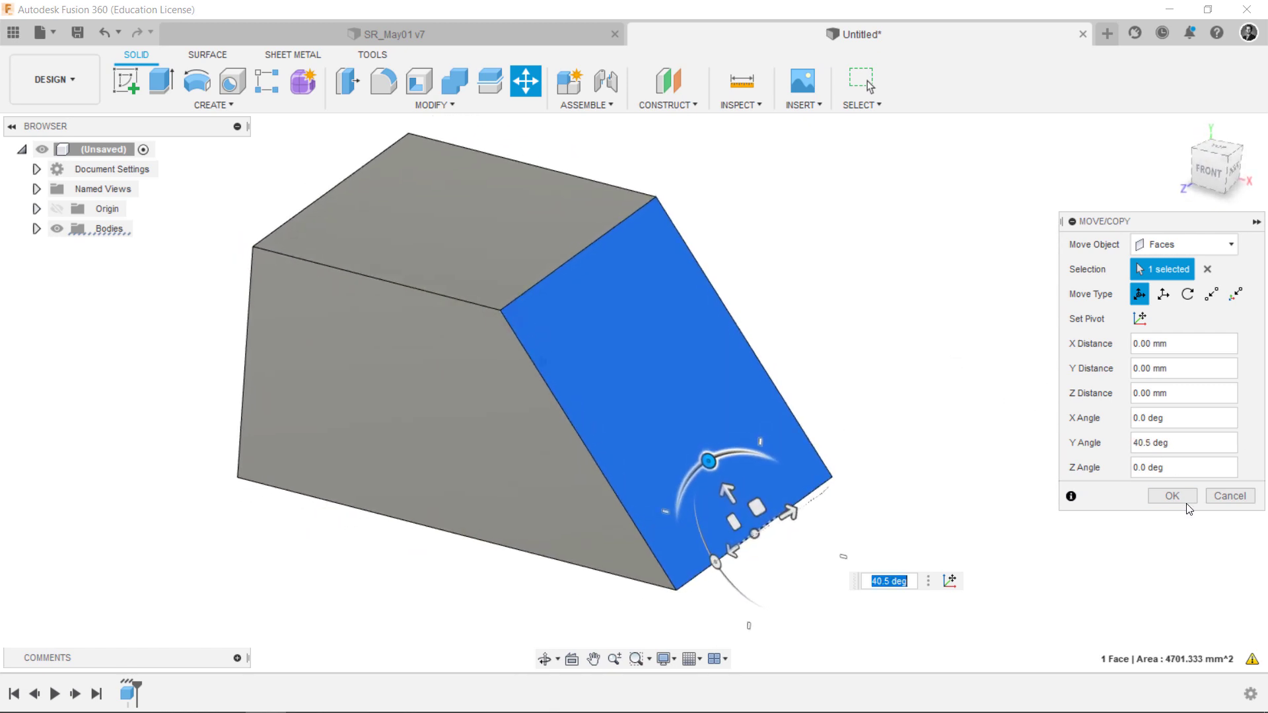
click(1184, 500)
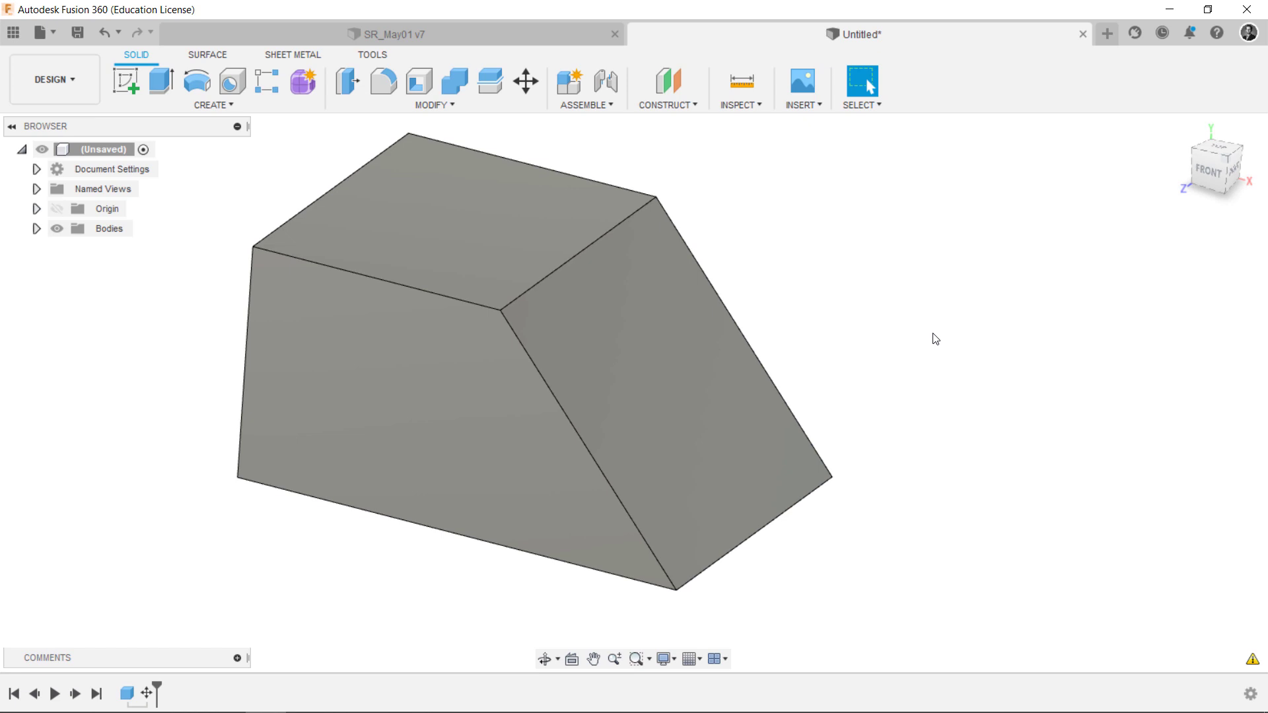
Tilt the front face inward with Move/Copy to an X angle of -33.2°, with the pivot set at its lower-left corner
right_click(932, 332)
click(935, 280)
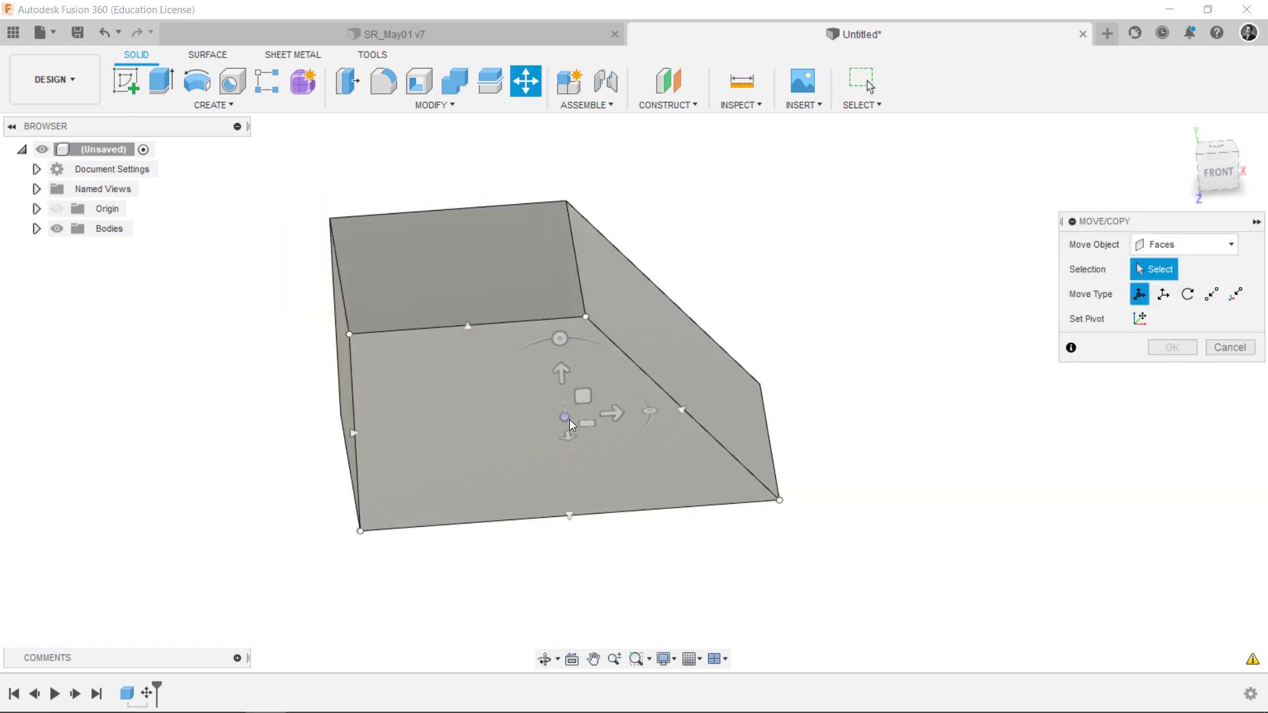
click(568, 417)
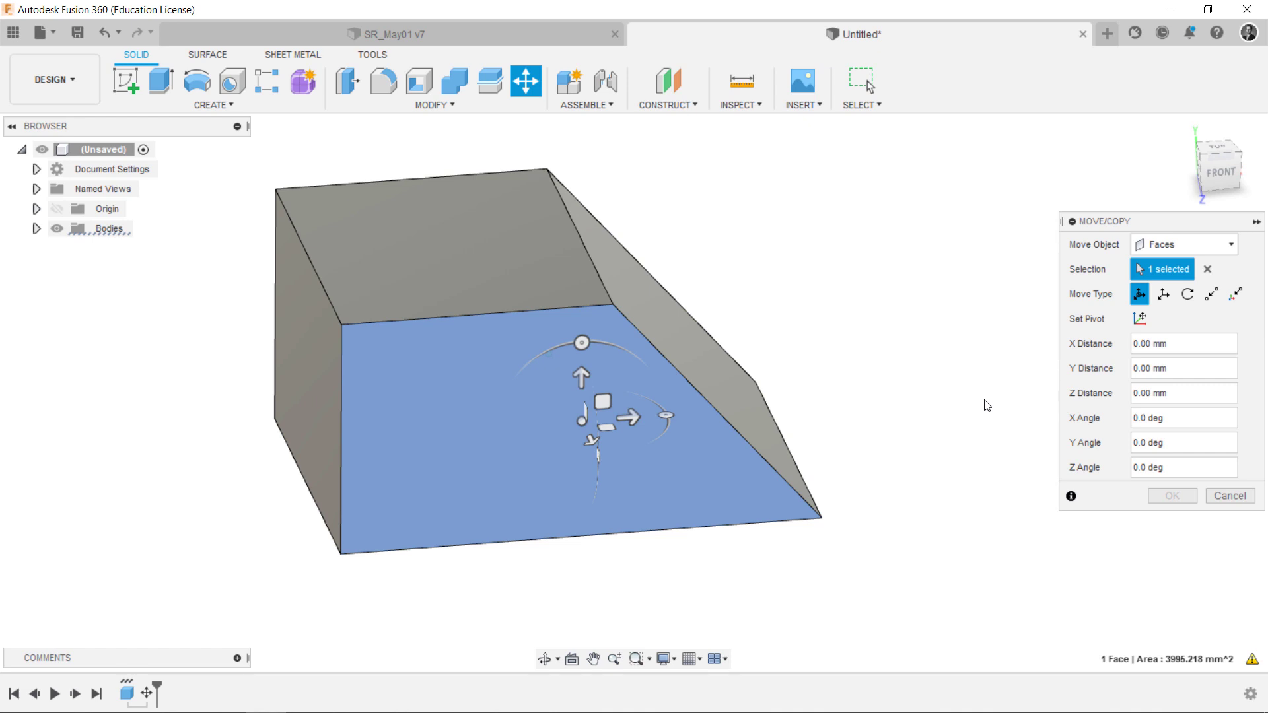
click(1139, 319)
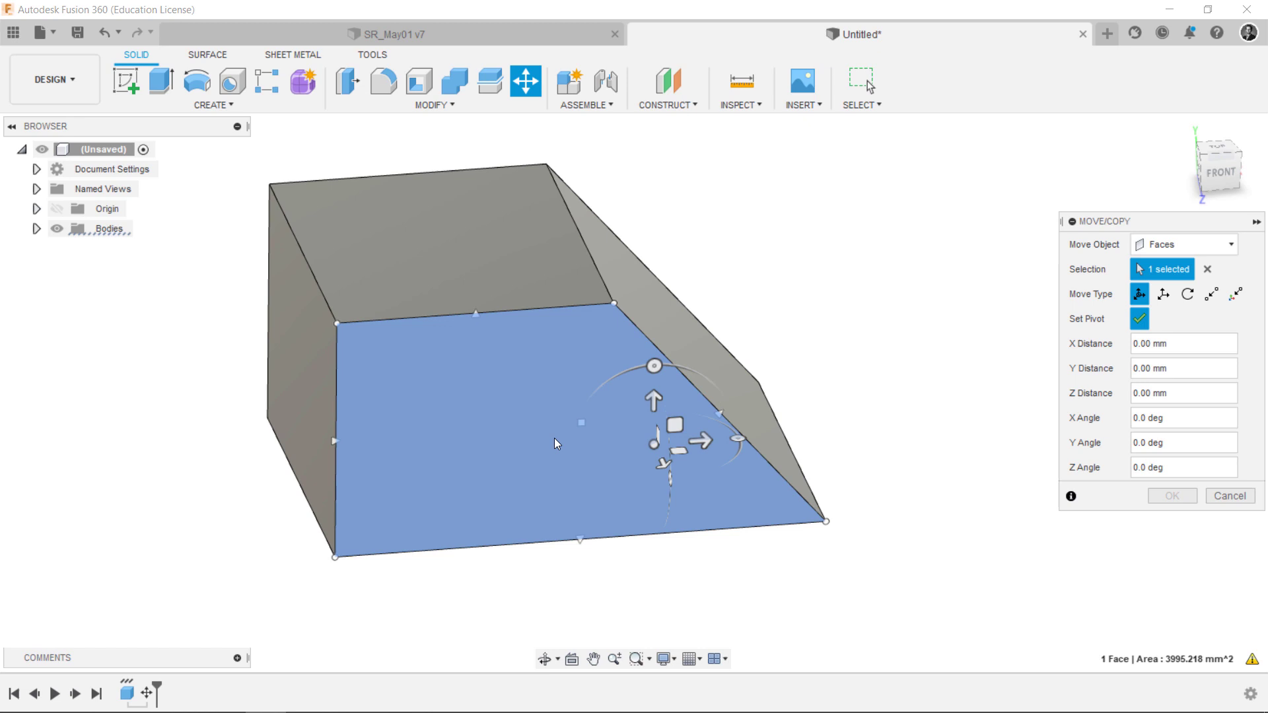
click(336, 555)
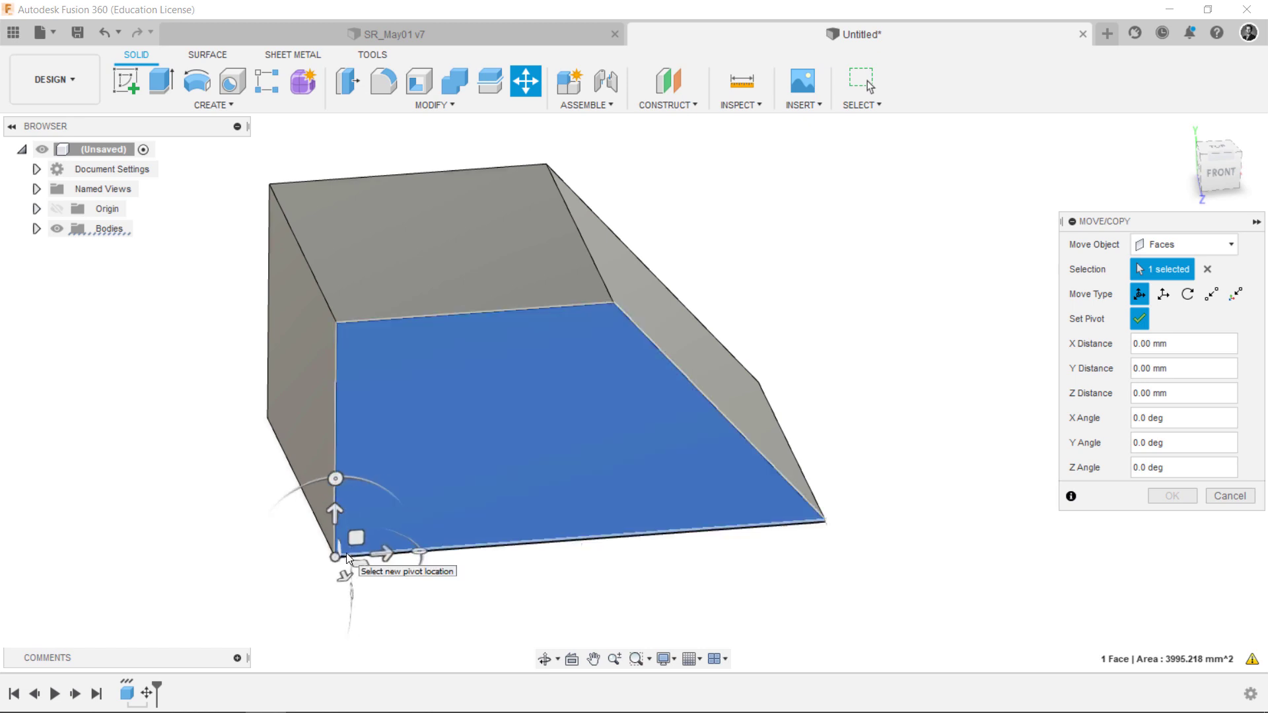
shift+middle_drag(802, 449, 924, 485)
click(1146, 318)
shift+middle_drag(892, 374, 909, 350)
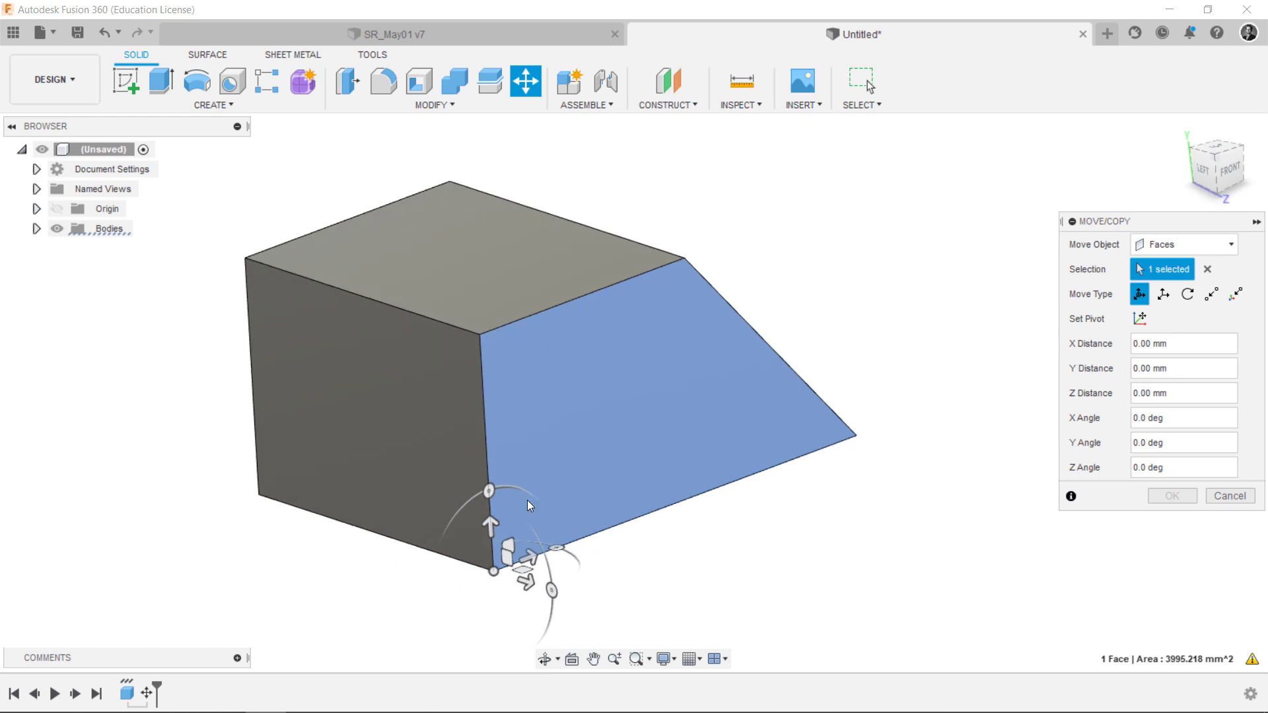
drag(552, 590, 536, 540)
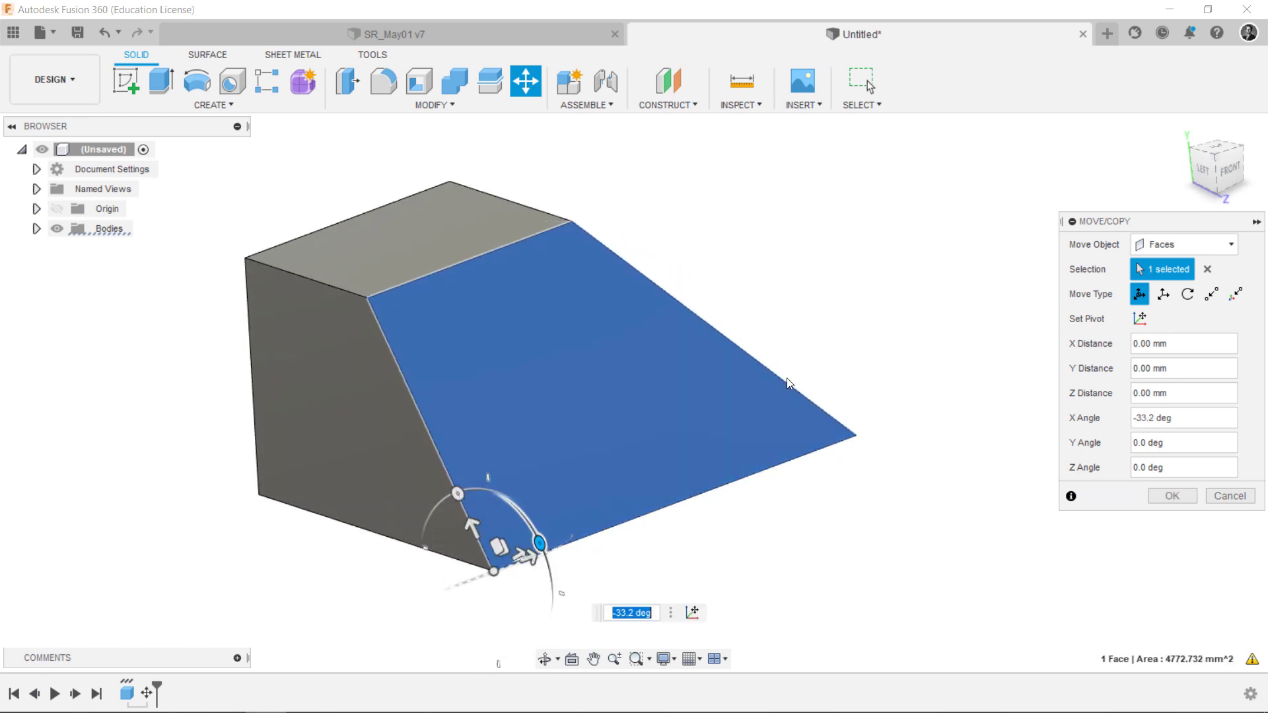
shift+middle_drag(786, 378, 882, 313)
shift+middle_drag(883, 314, 917, 317)
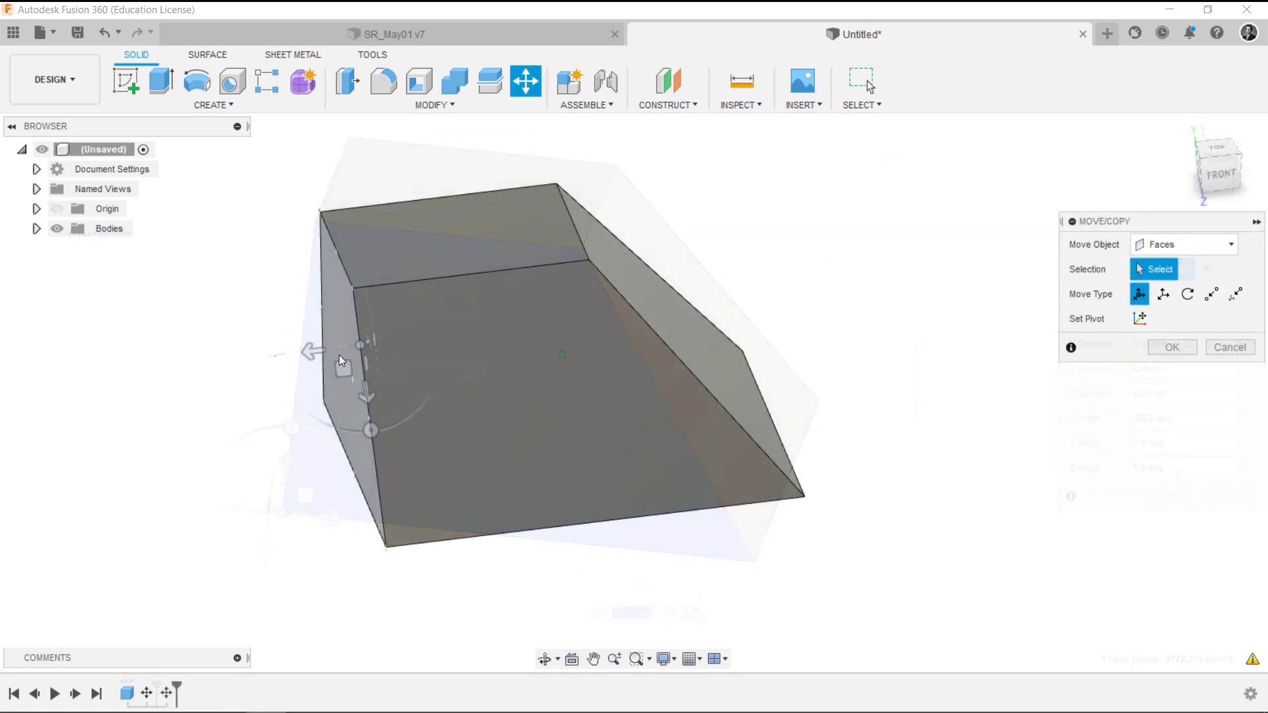
Tilt the left end face inward with Move/Copy to a Y angle of -27.3°, pivoting at its lower rear corner
shift+middle_drag(339, 355, 361, 377)
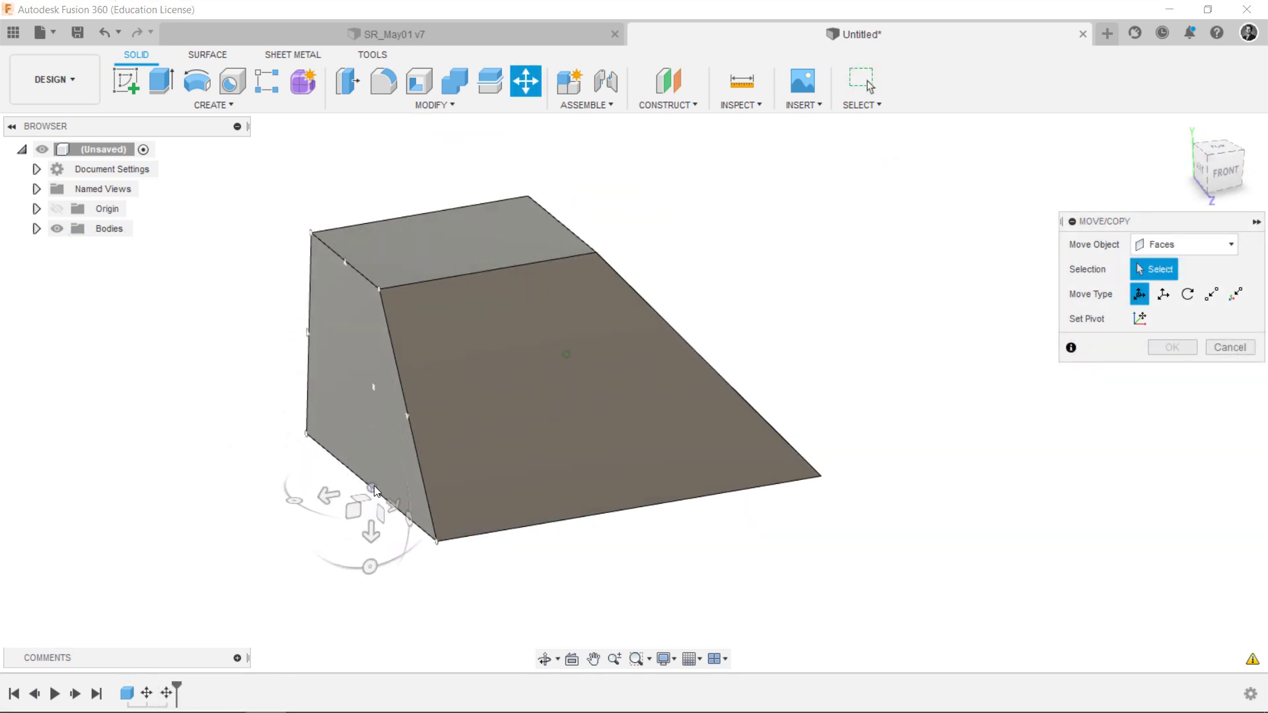
click(316, 437)
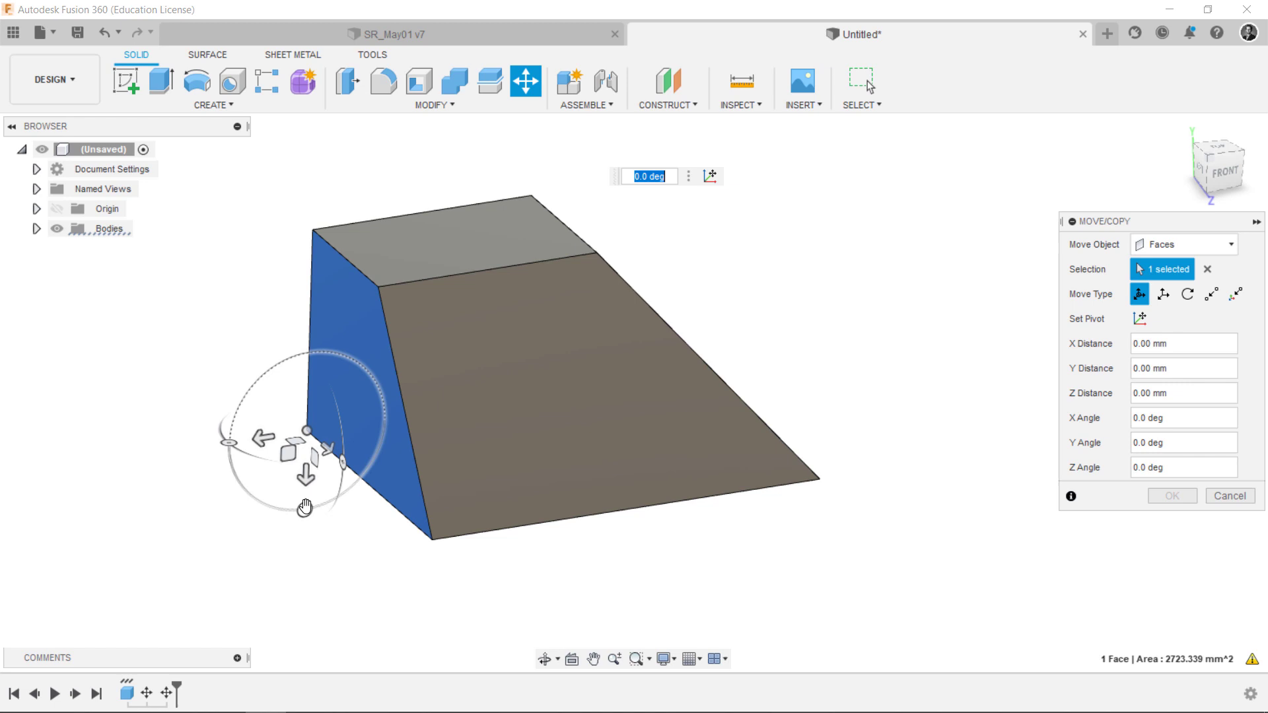
drag(304, 511, 268, 506)
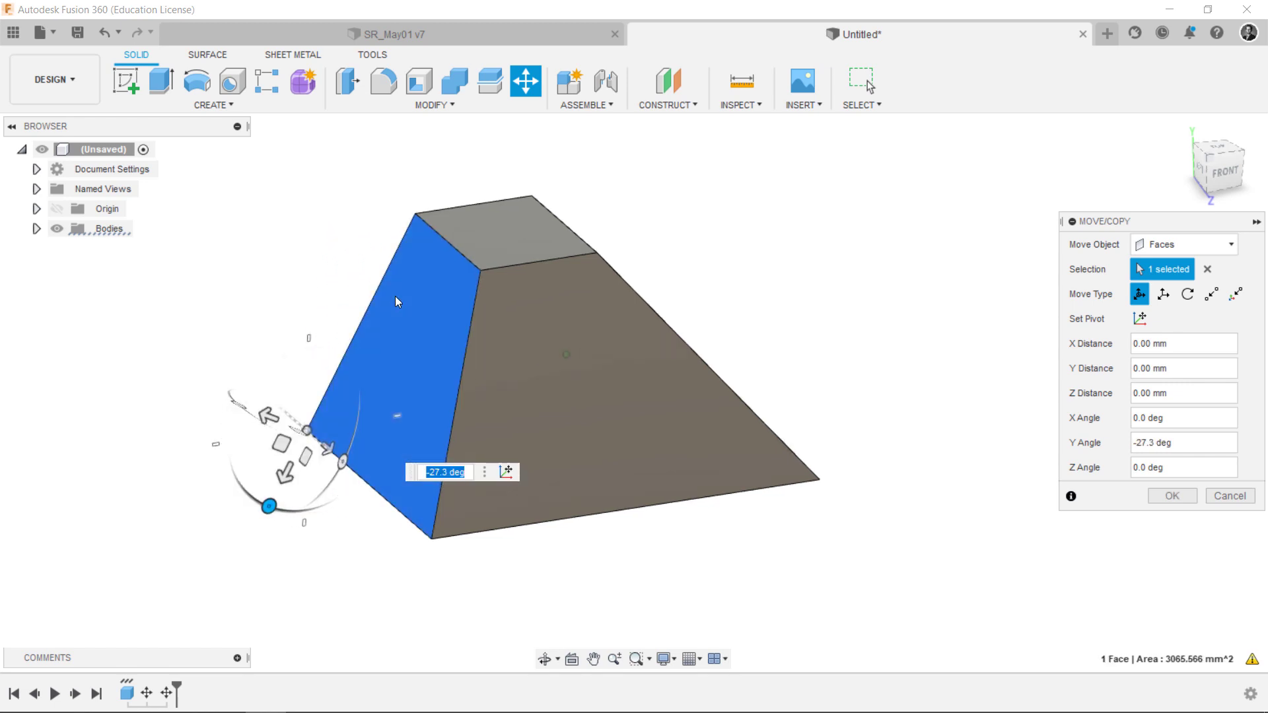
shift+middle_drag(395, 295, 439, 341)
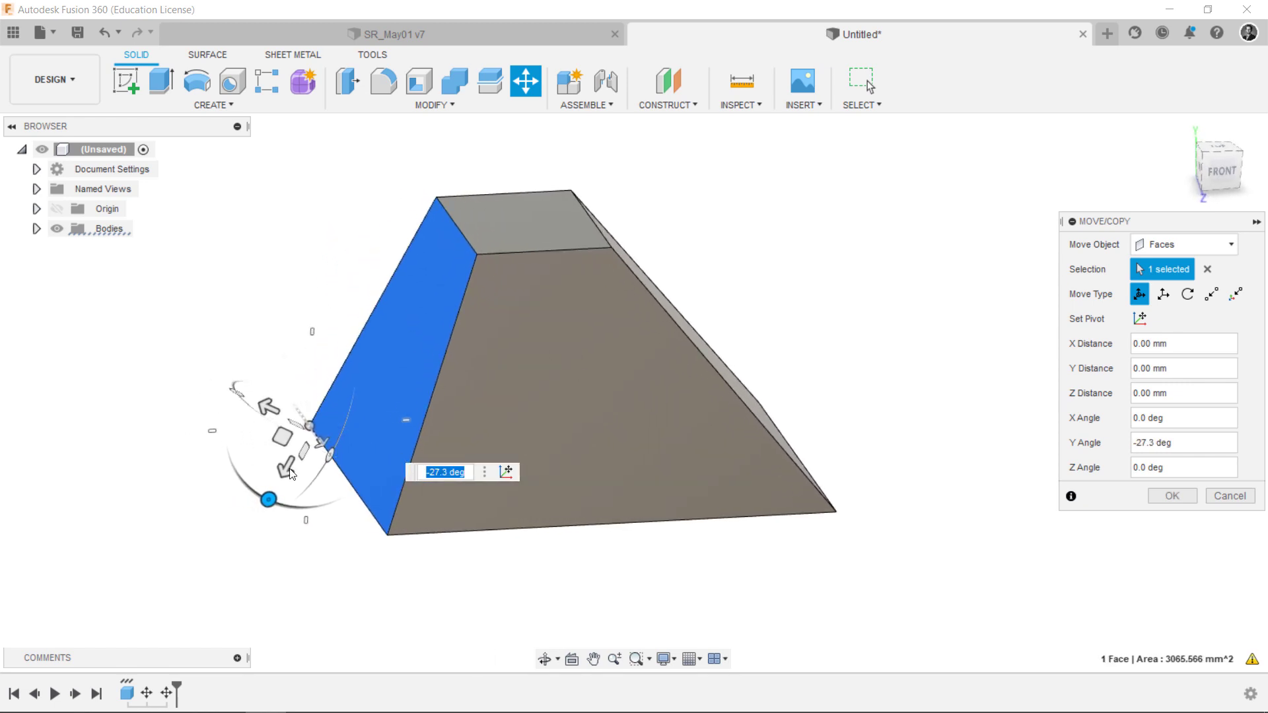
Translate the slanted left end face outward along the X axis
click(1165, 295)
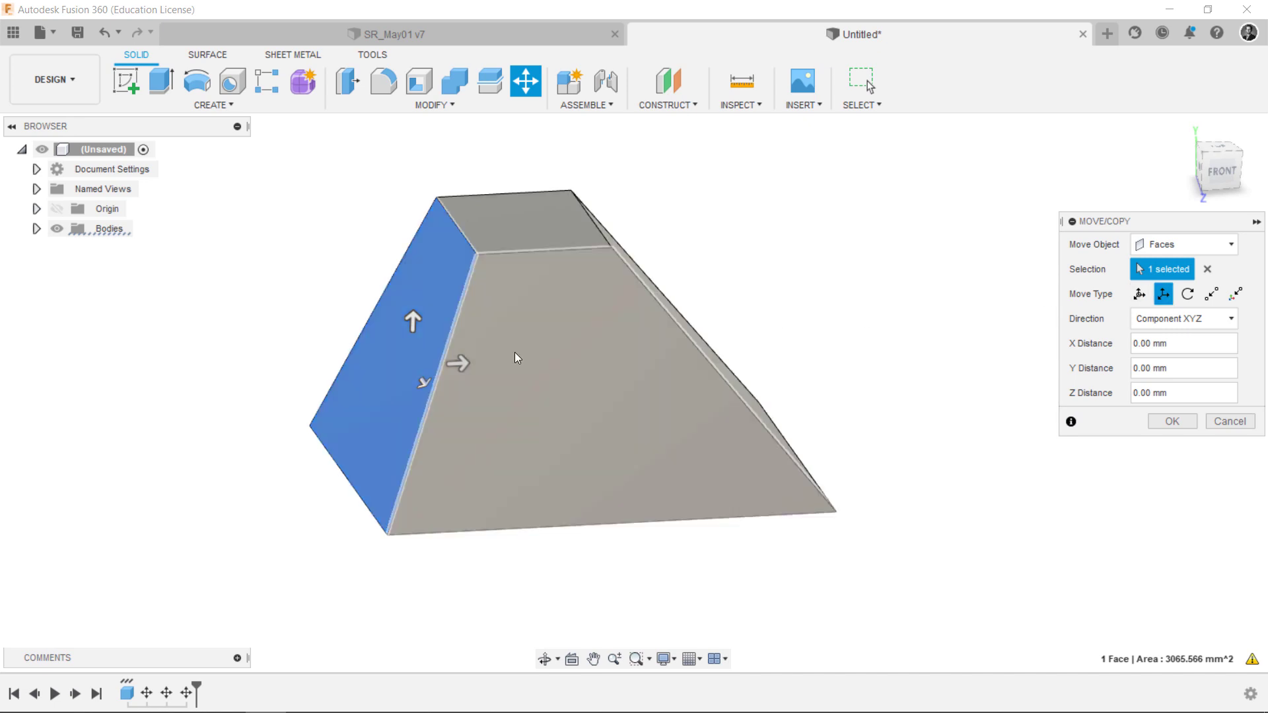
drag(456, 360, 287, 386)
click(1168, 422)
shift+middle_drag(1103, 348, 1080, 296)
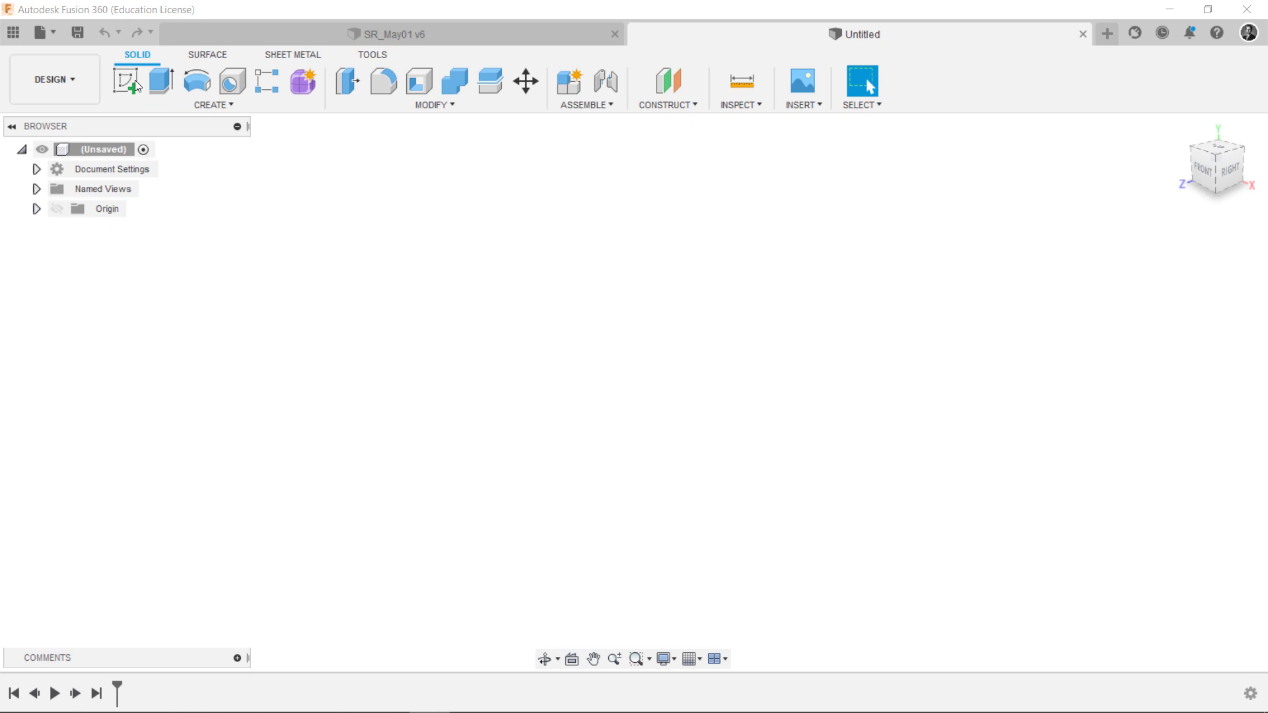
On the horizontal plane of a new untitled design, sketch a center rectangle from the origin, about 91.5 × 53.1 mm
click(135, 80)
click(653, 462)
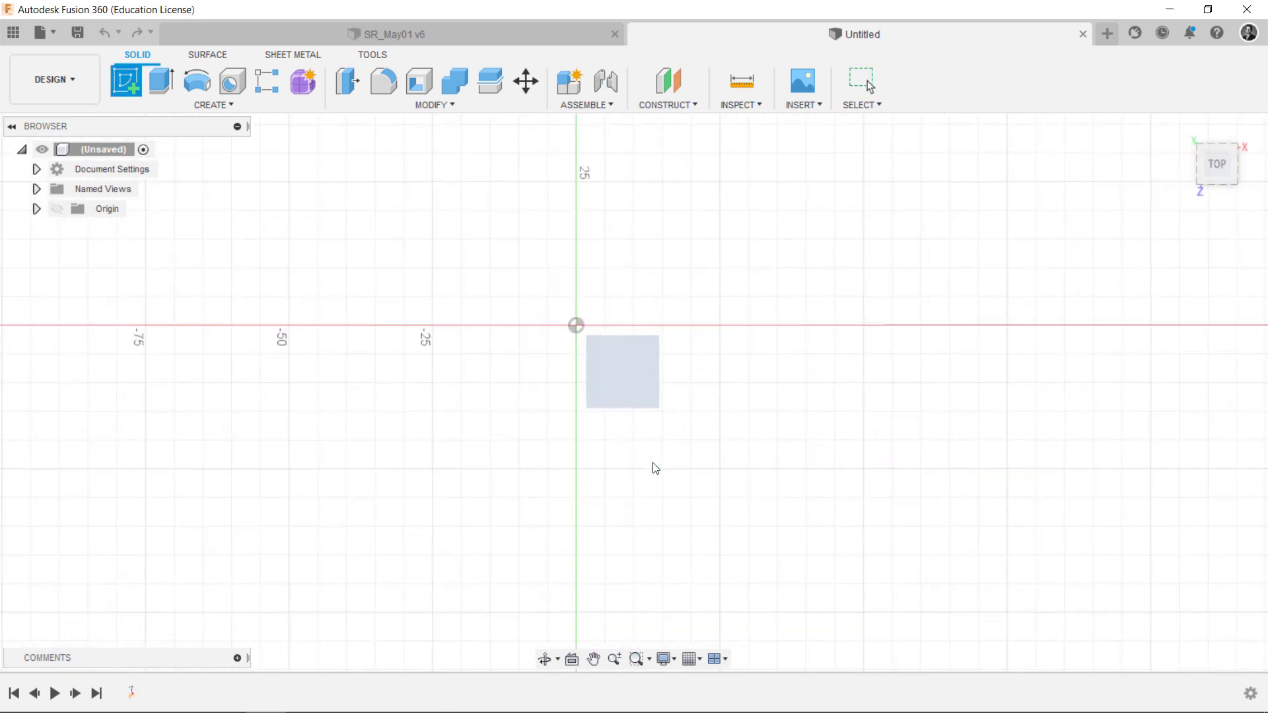
key(r)
click(1200, 294)
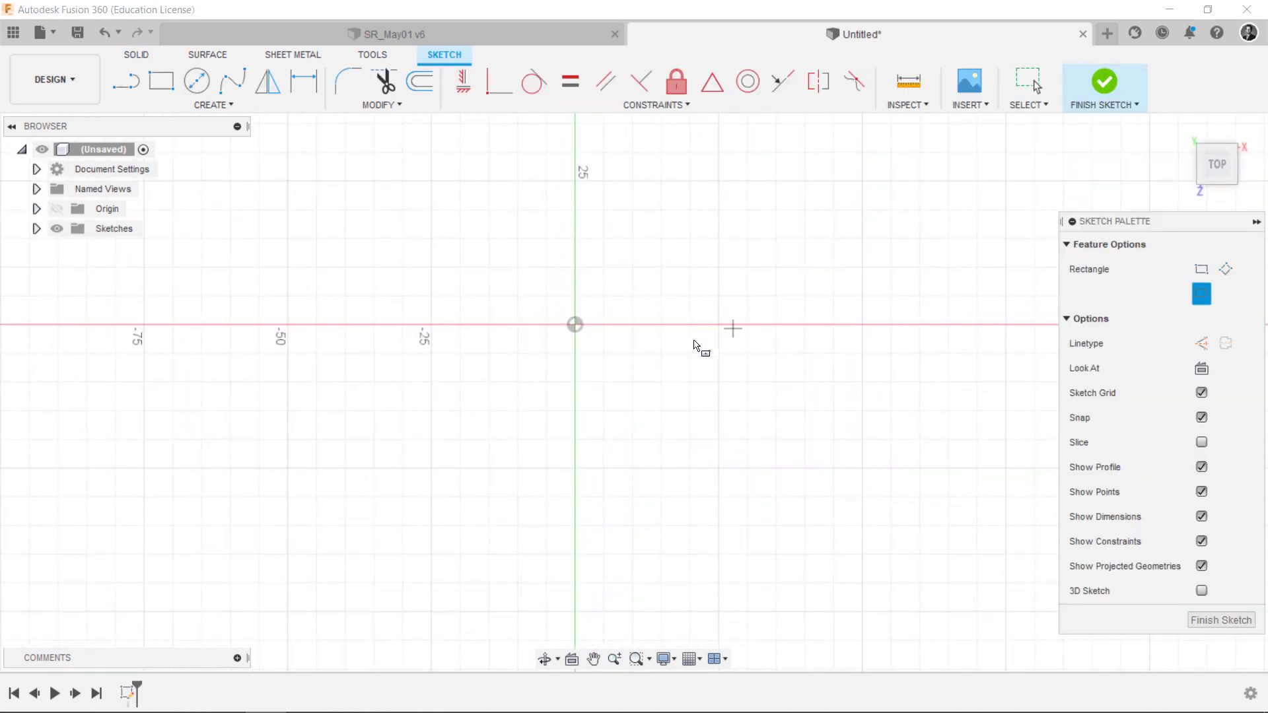
click(574, 324)
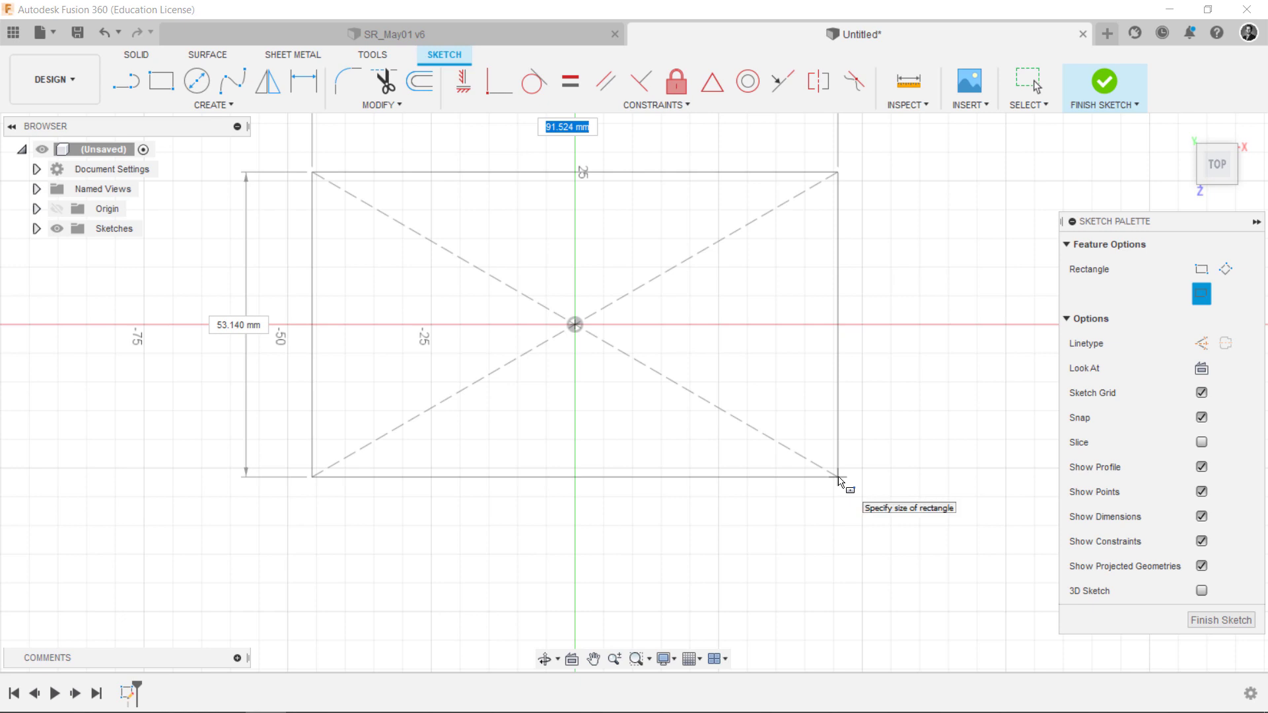
click(837, 477)
Dimension the rectangle's vertical side to 50 mm
key(d)
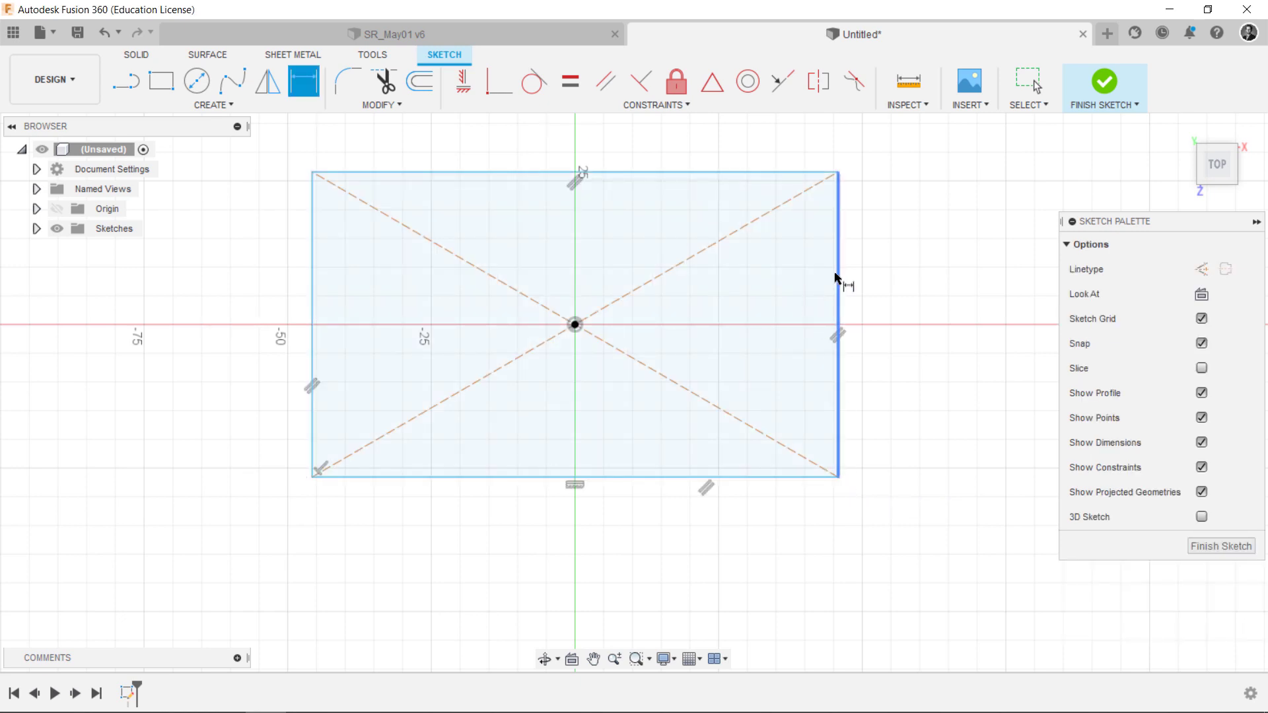
click(837, 282)
click(931, 284)
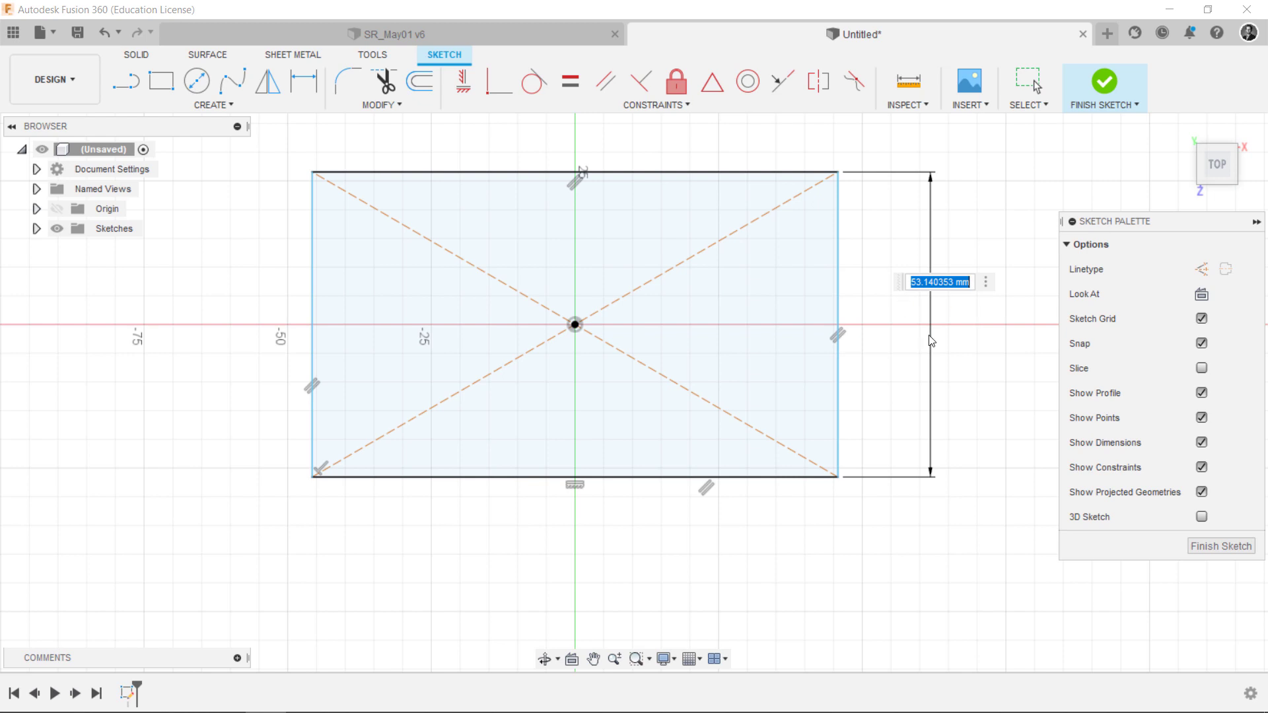
text(50)
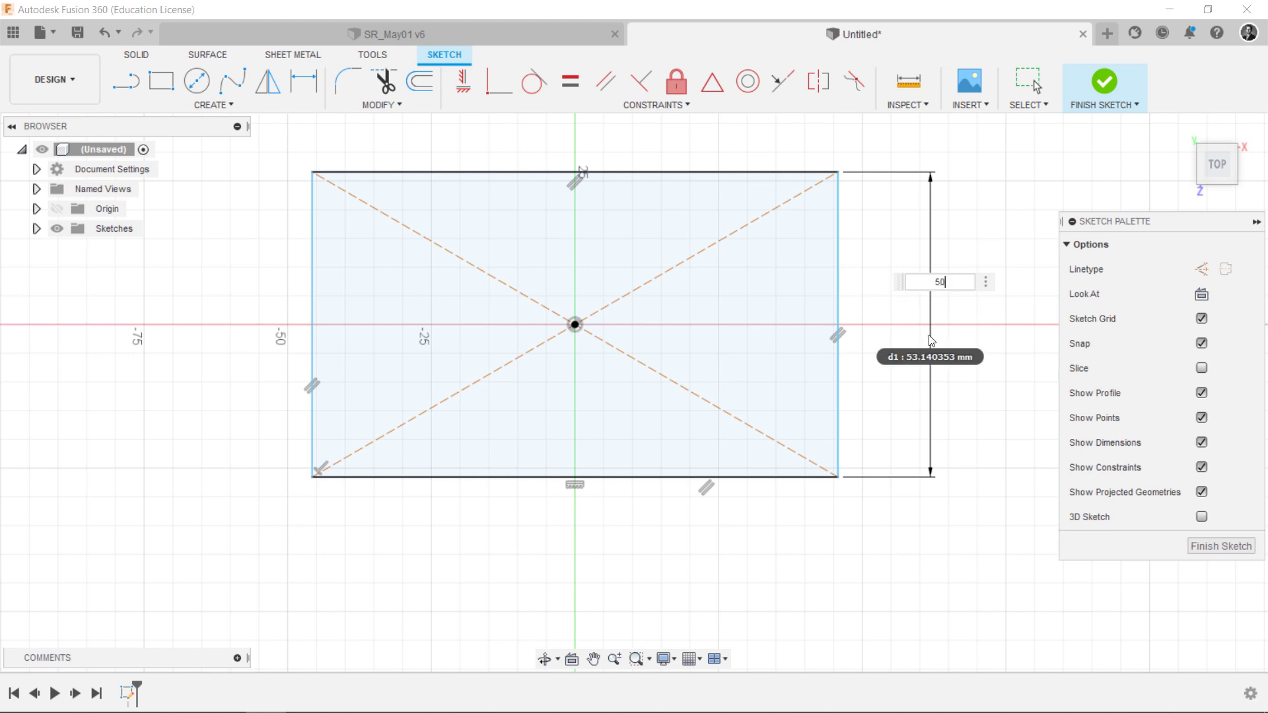
key(Return)
Dimension the rectangle's horizontal side with the formula d1 * 2, referencing the 50 mm dimension
click(783, 469)
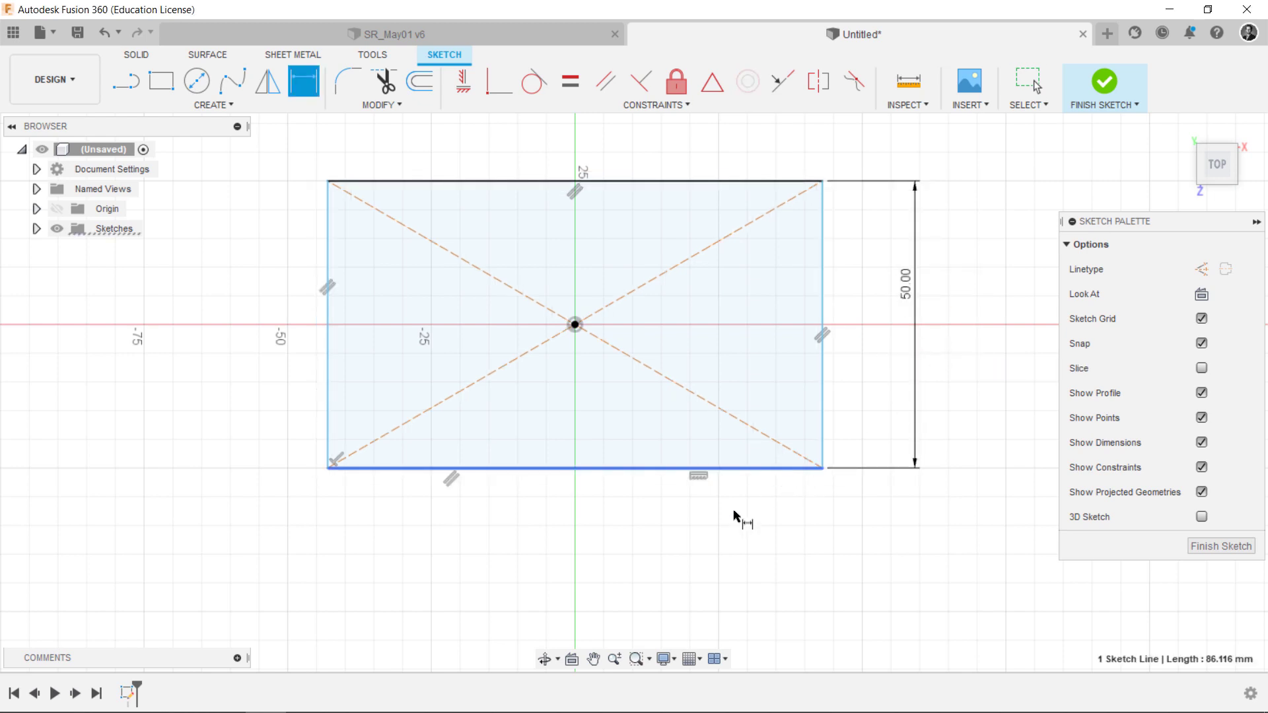
click(645, 569)
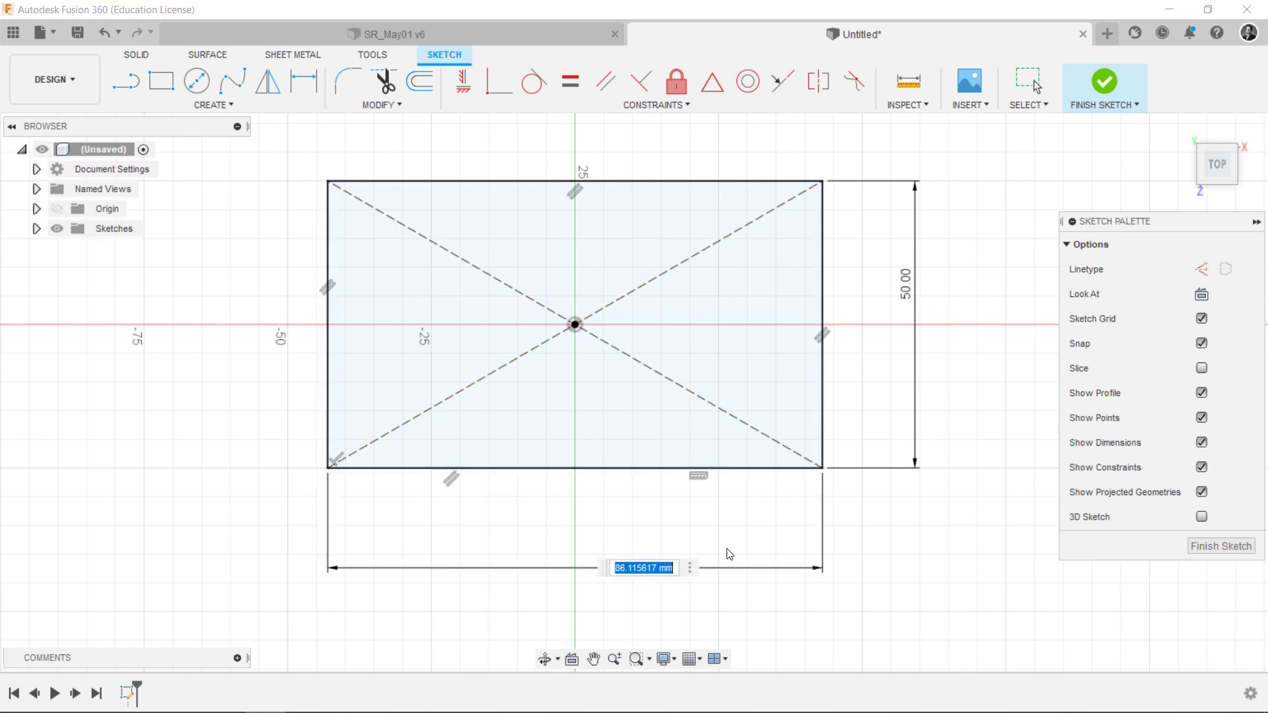
click(907, 295)
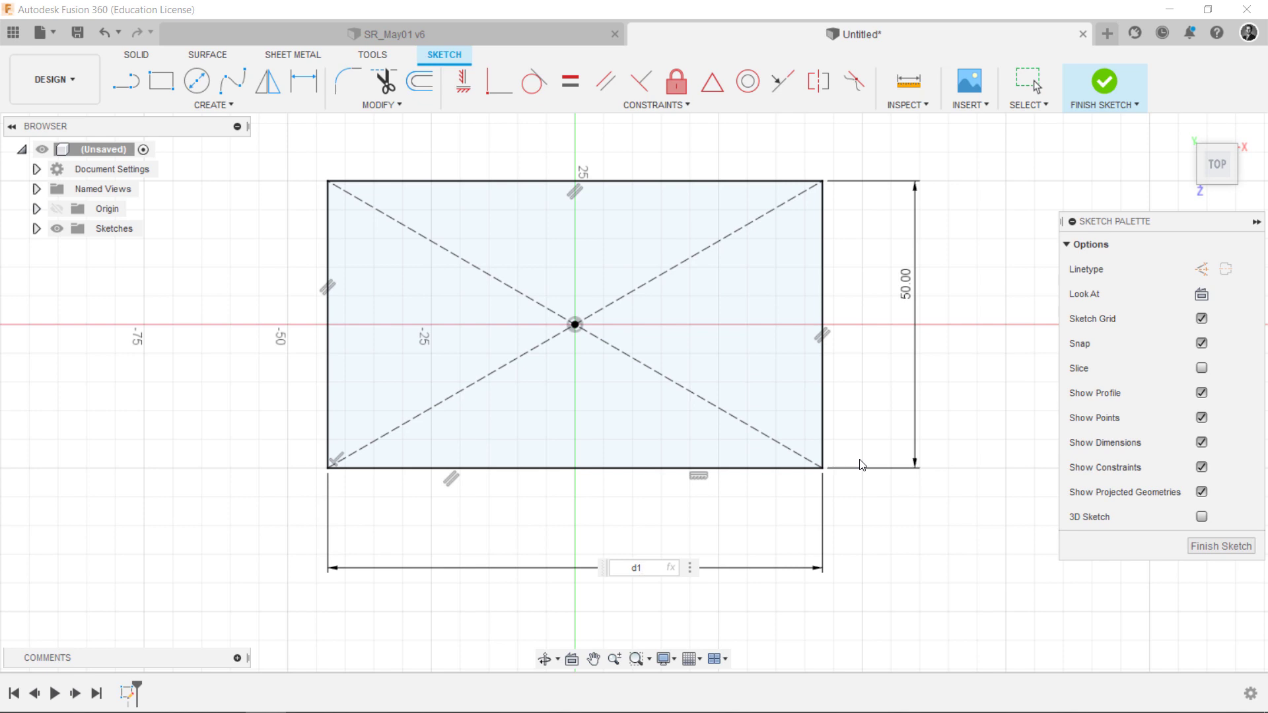
text(*2)
key(Return)
Change the formula of the rectangle's horizontal dimension to d1 / 2
key(d)
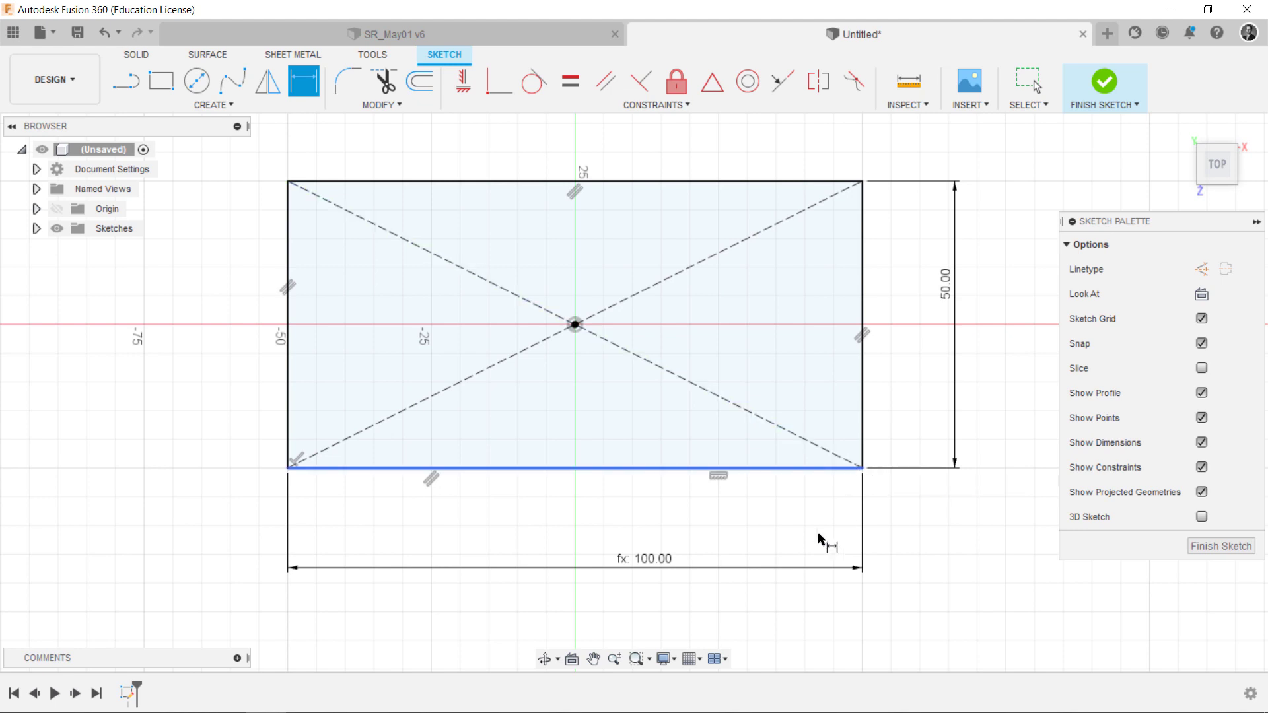
double_click(647, 560)
click(654, 568)
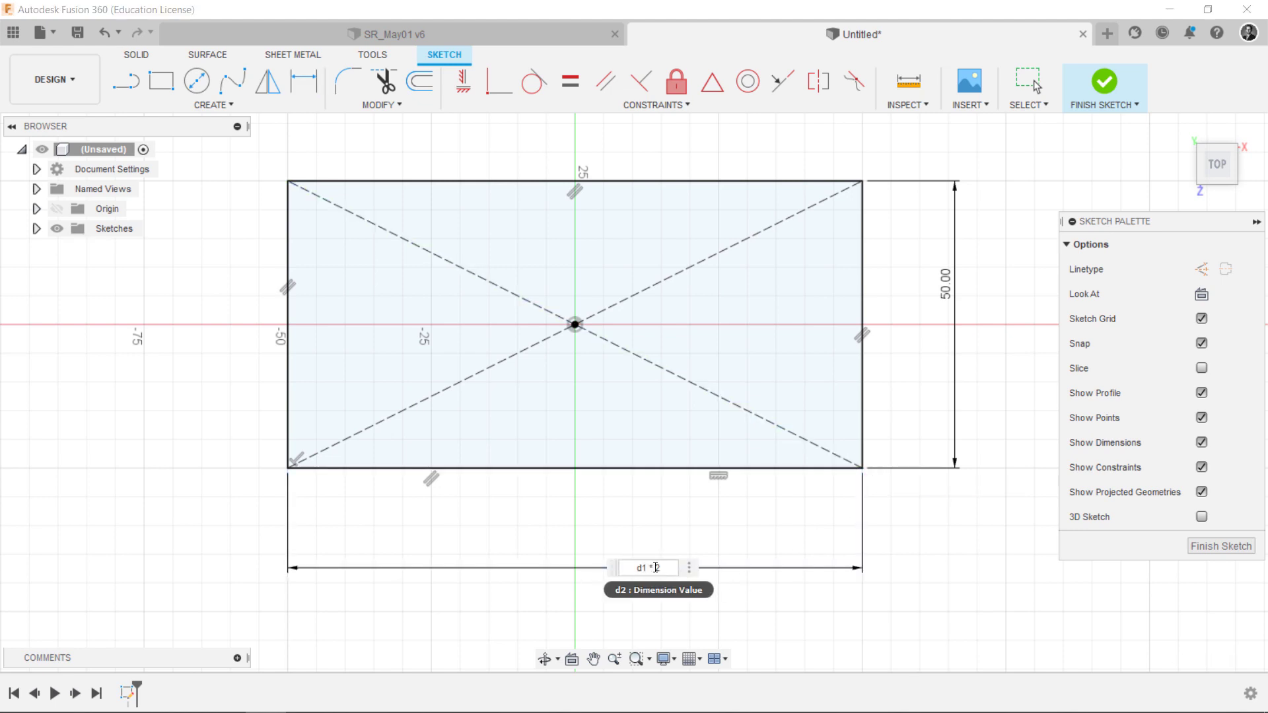
key(BackSpace)
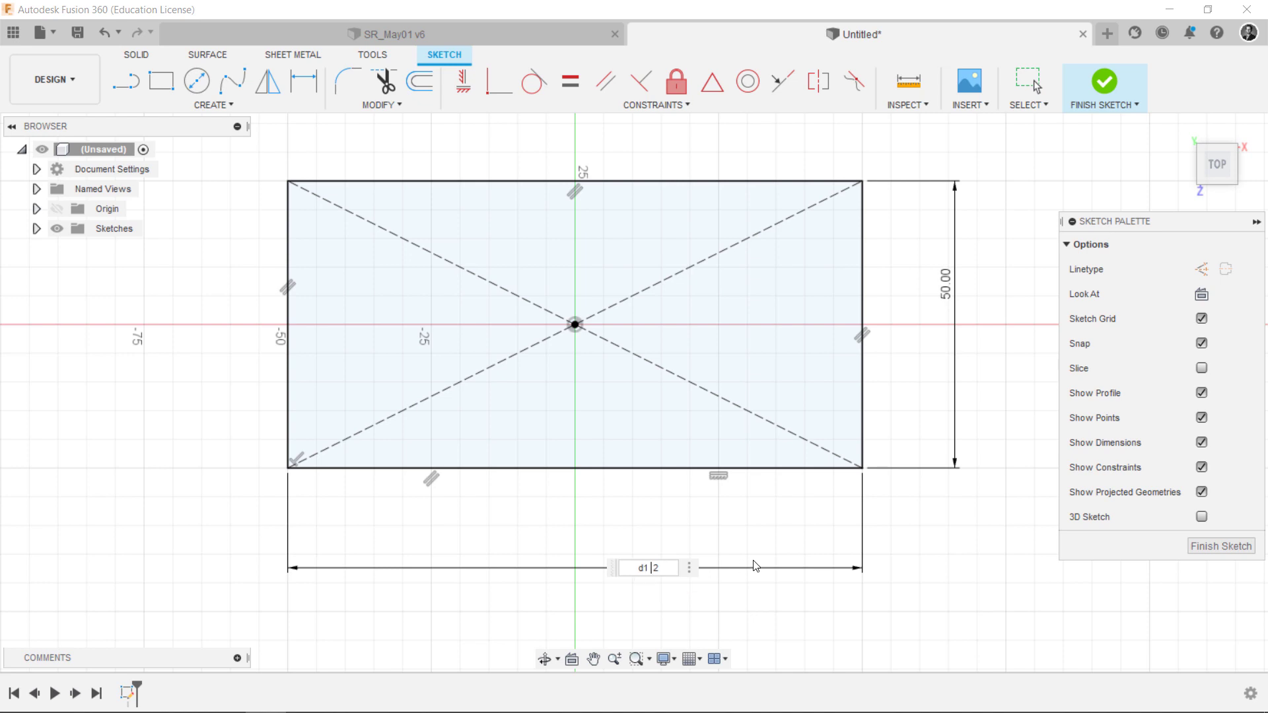
text(/)
key(Return)
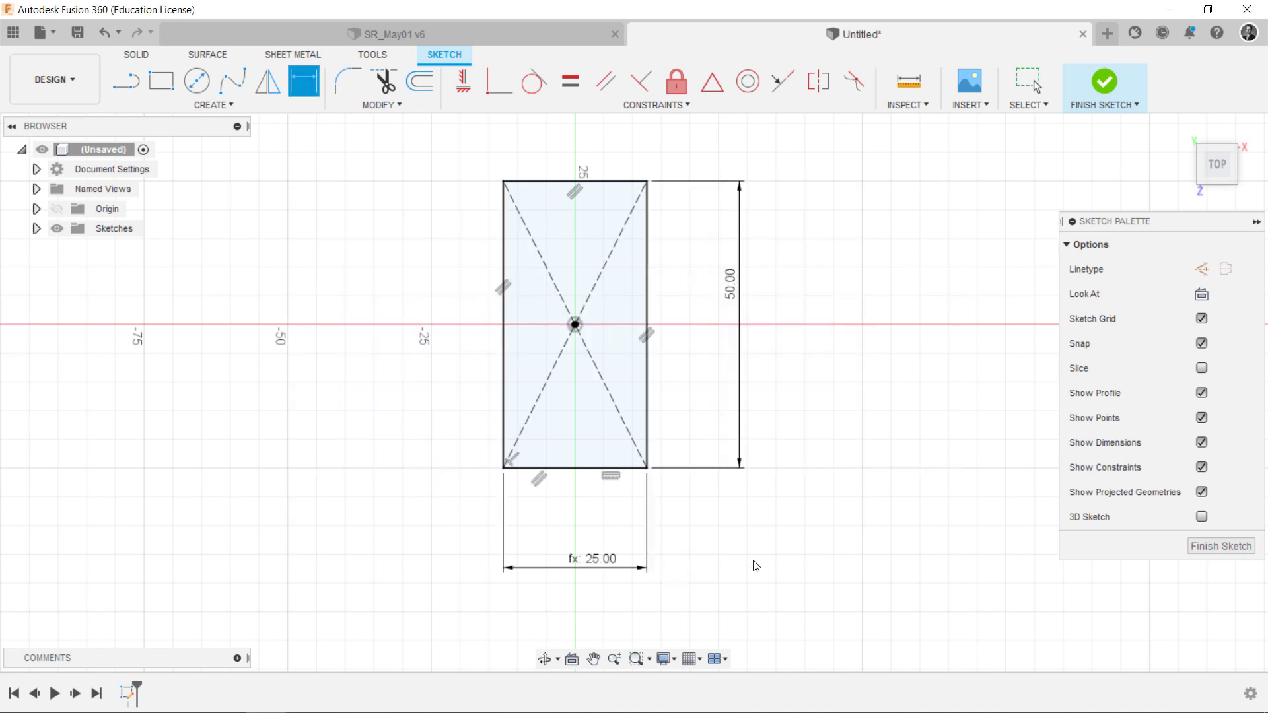
Set the formula of the rectangle's horizontal dimension back to d1 * 2
double_click(596, 565)
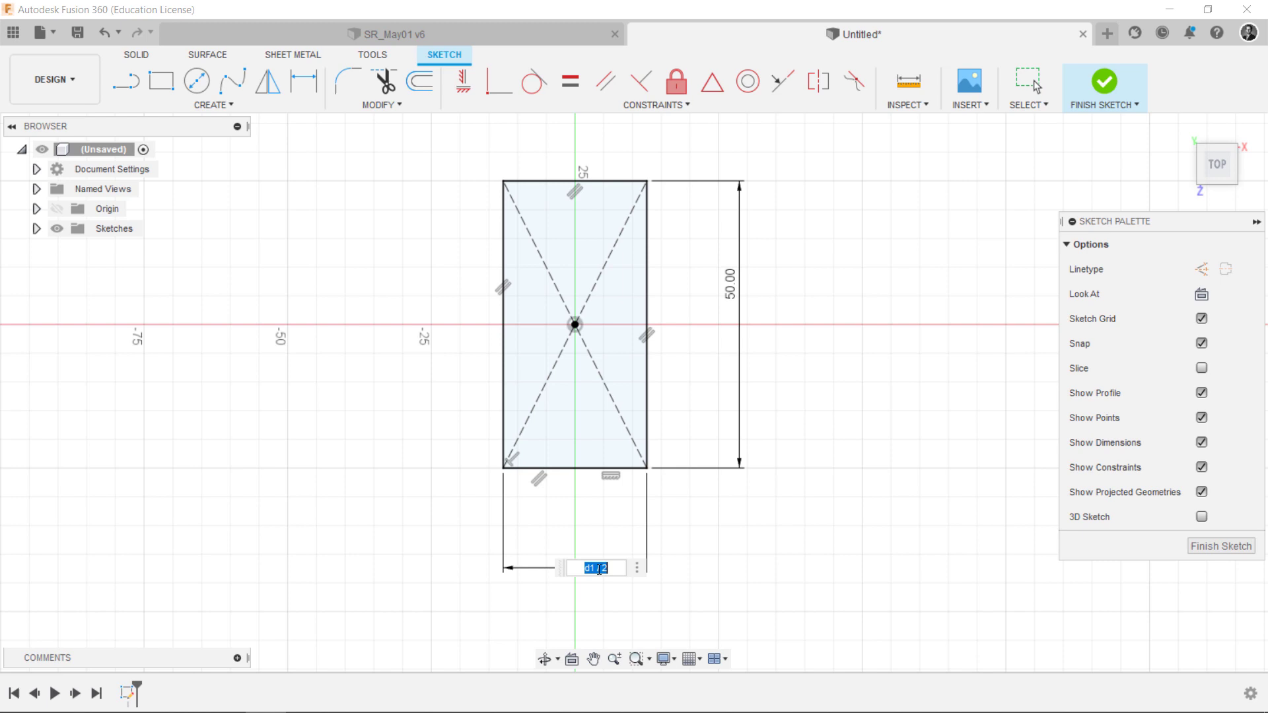
key(BackSpace)
text(*)
key(Return)
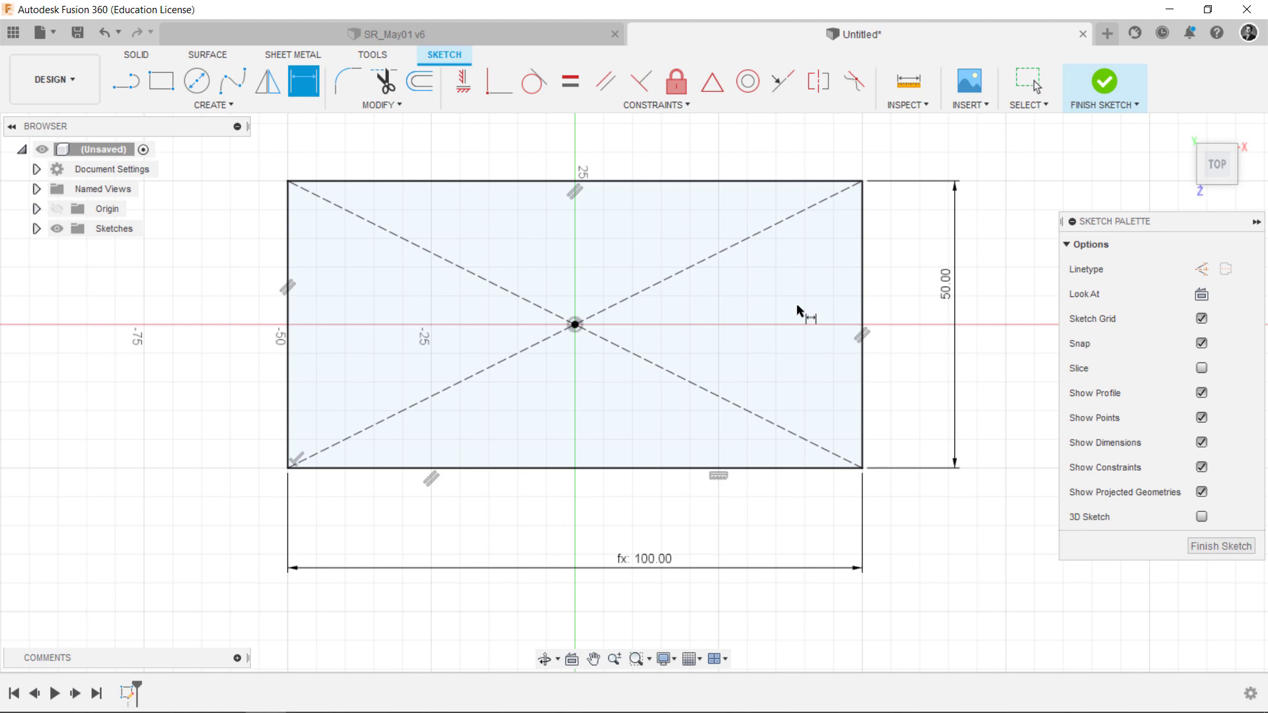
Extrude the rectangle profile as a new body with the formula-driven distance d1 / 3
key(e)
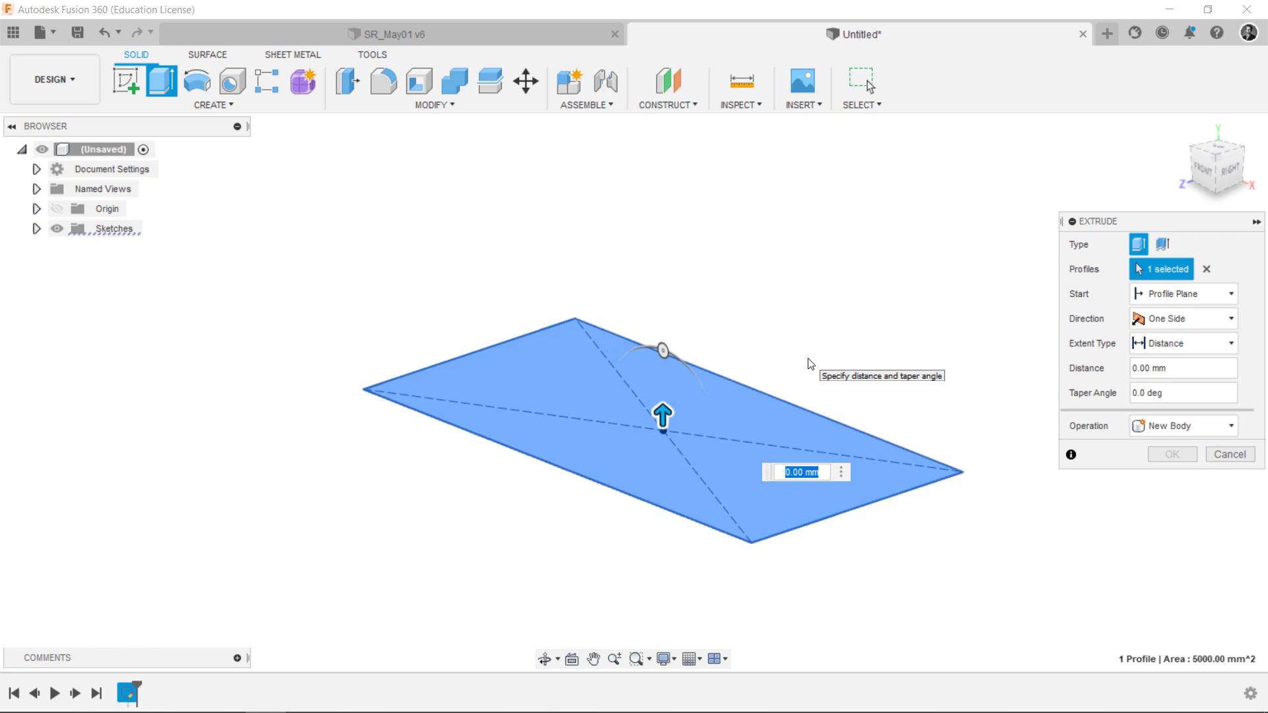
text(d1)
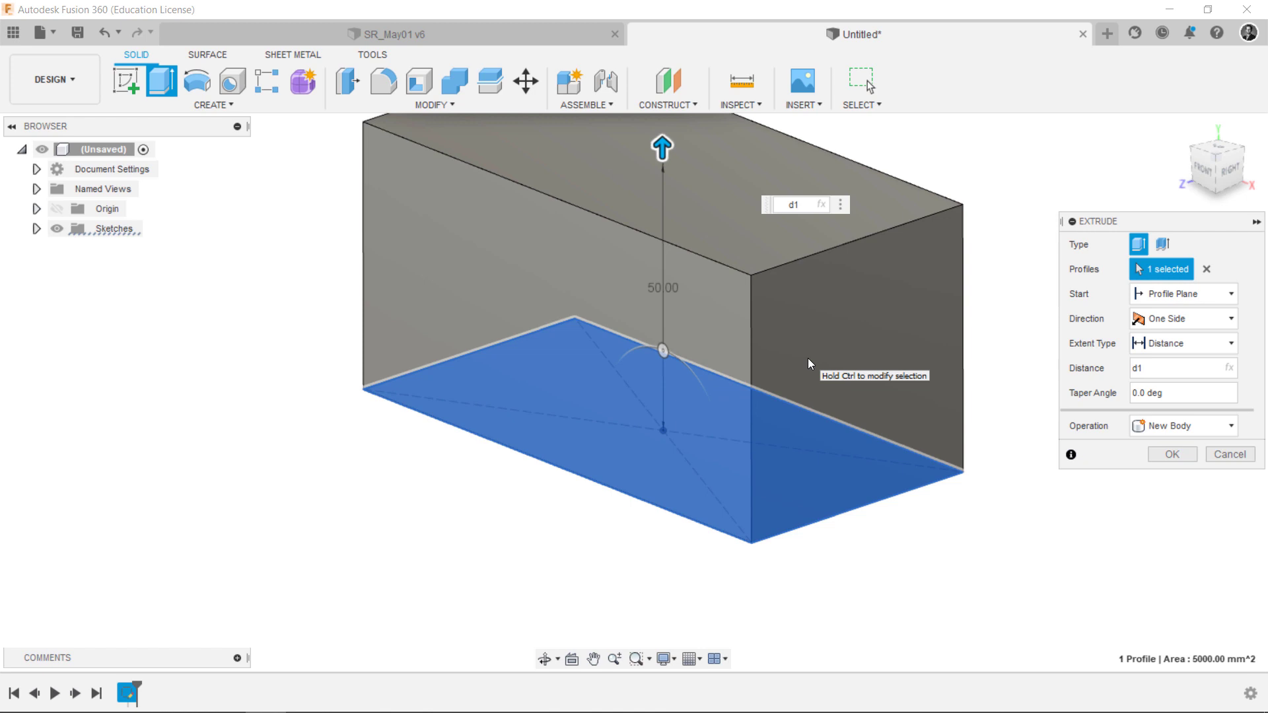
text(/3)
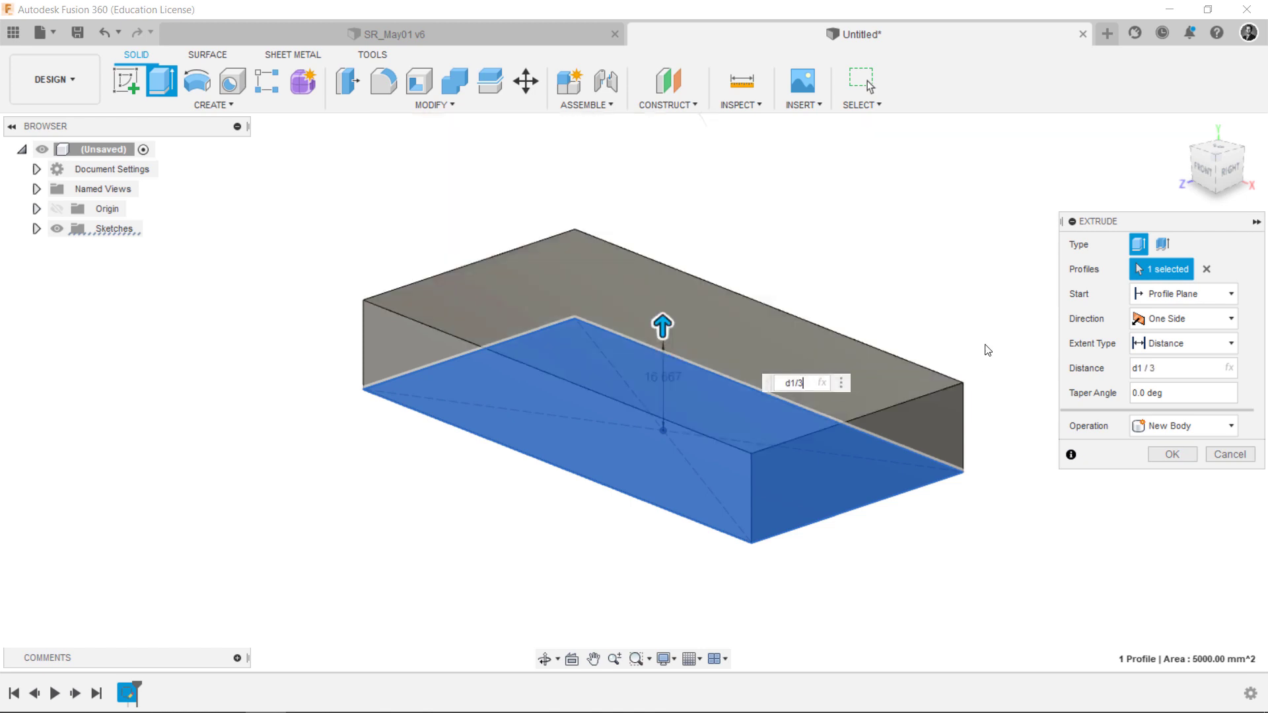
scroll(980, 338, up, 3)
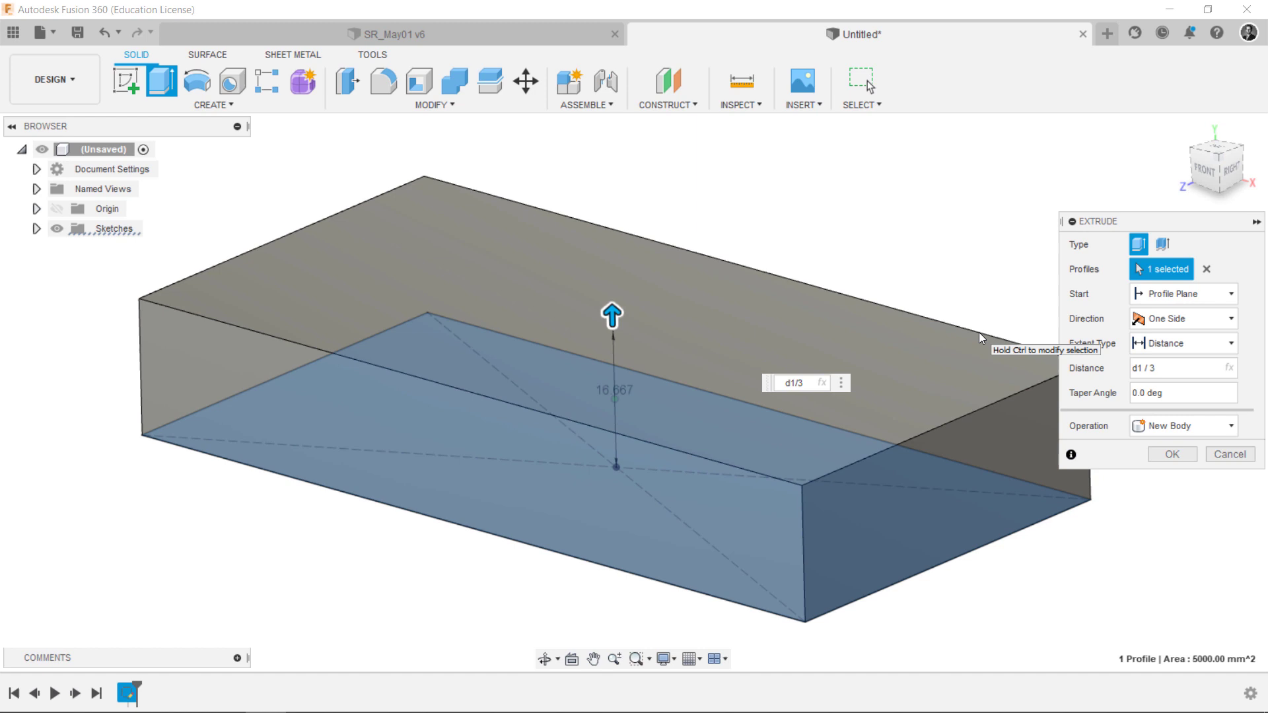
scroll(978, 331, down, 1)
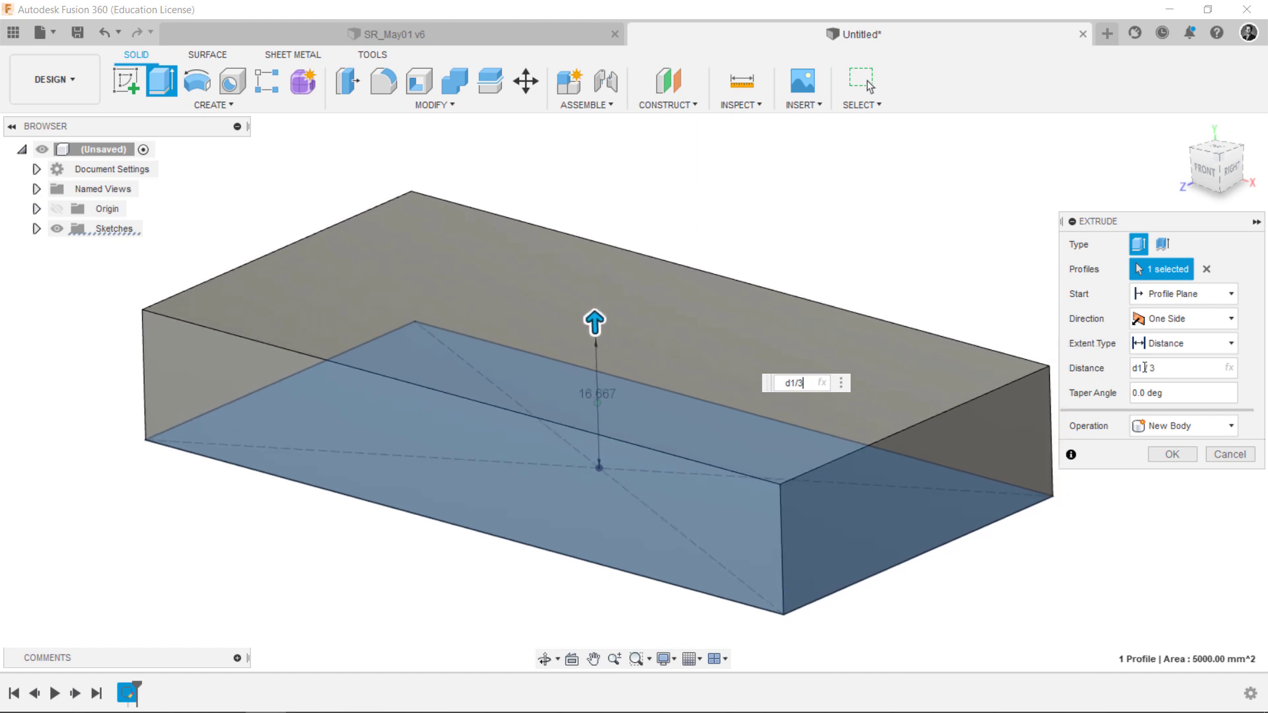
click(1228, 370)
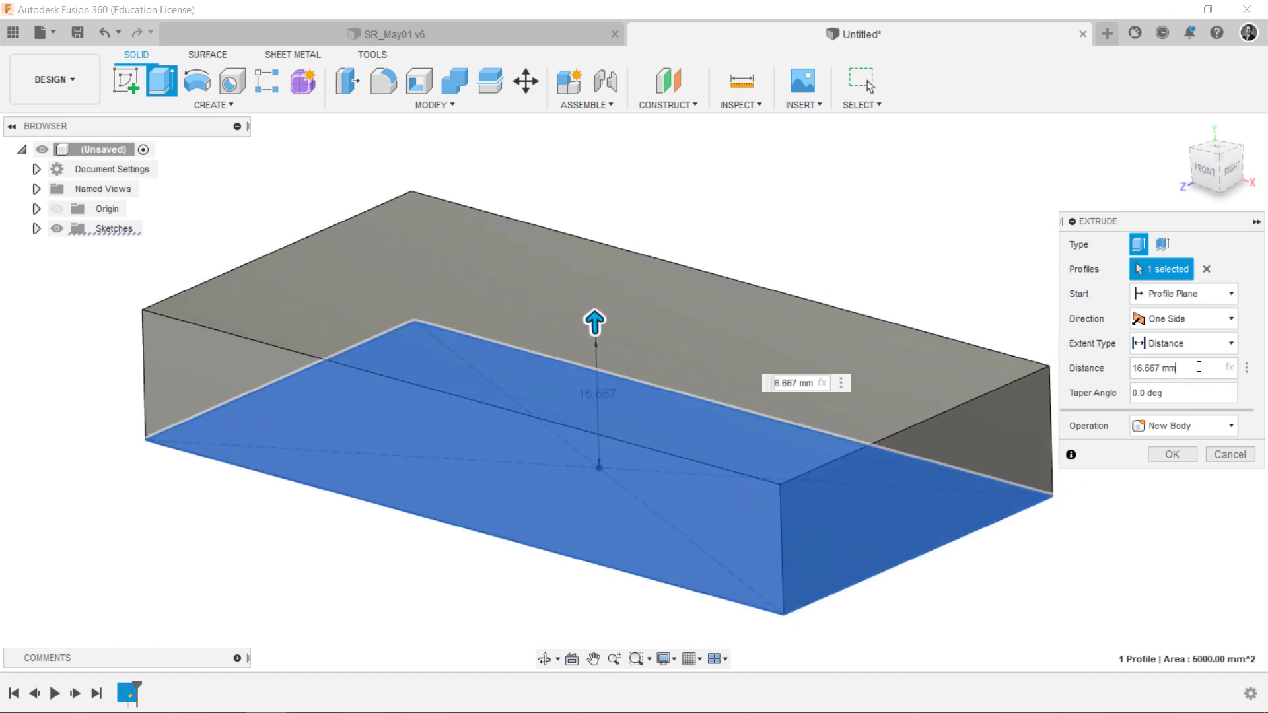
drag(1202, 367, 1065, 367)
text(d1/3)
key(Return)
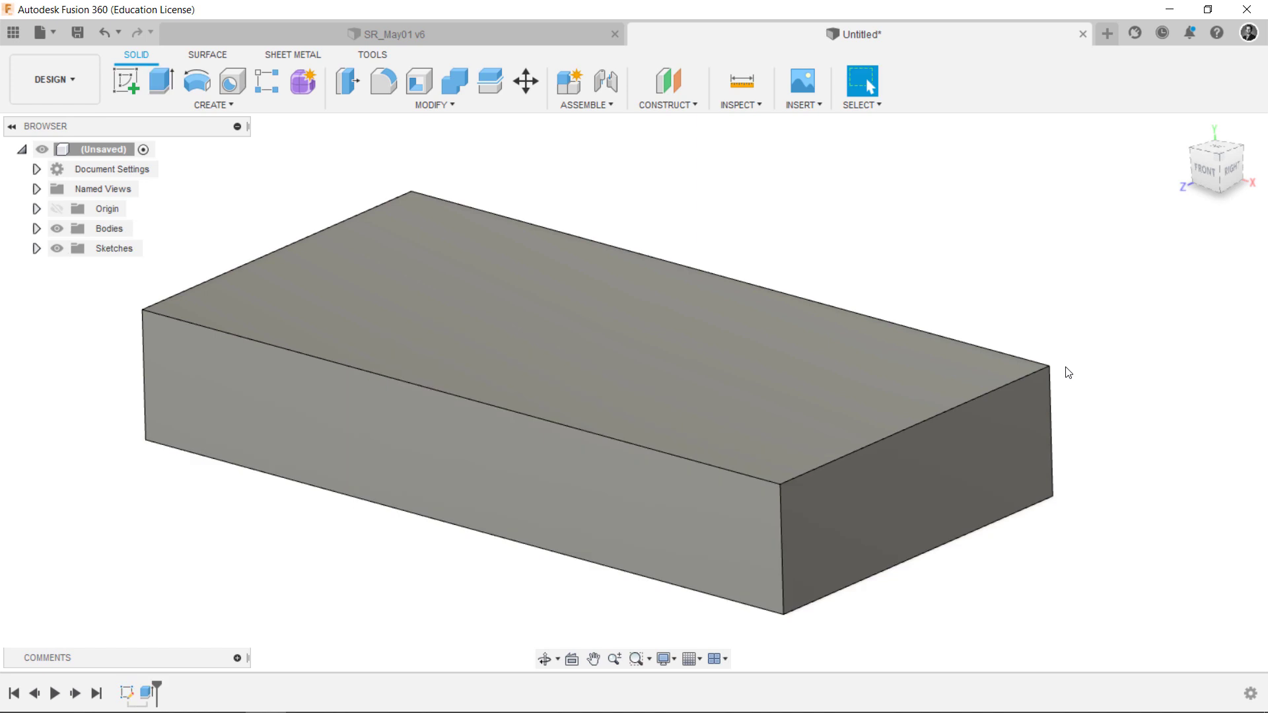
Start a fillet on the block's four vertical edges with the radius formula d1 / 5
key(f)
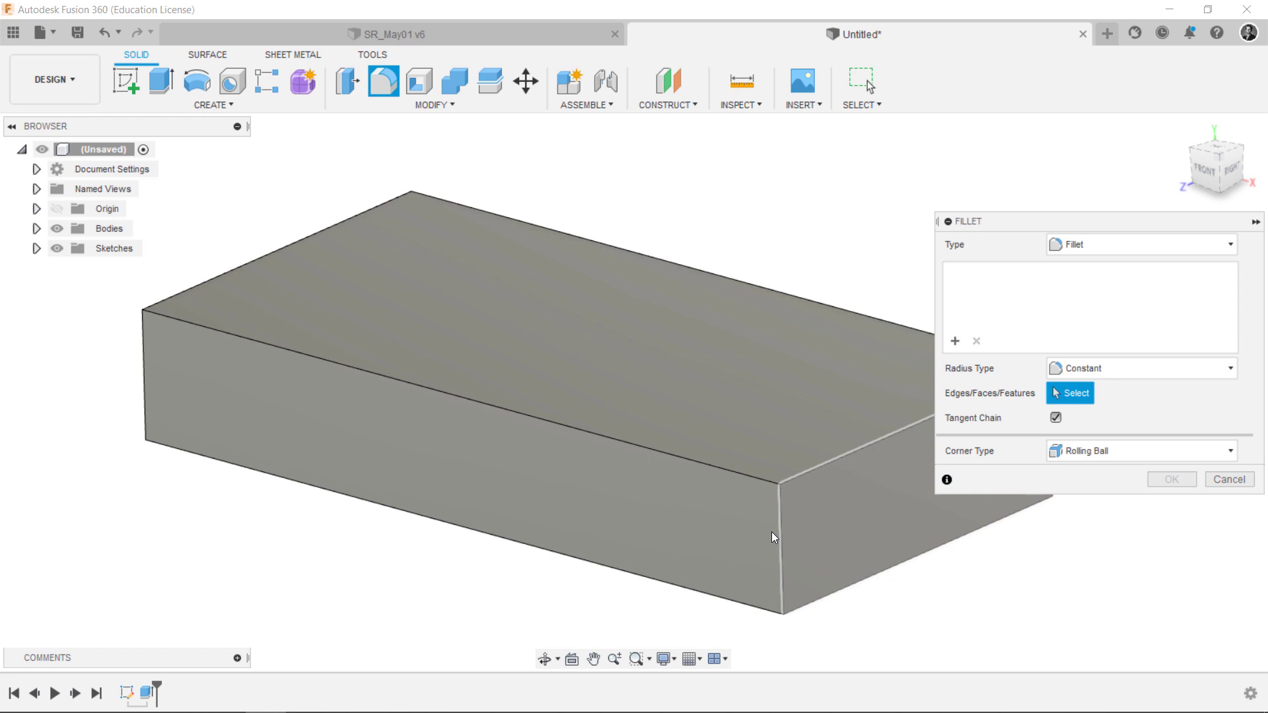
click(780, 529)
shift+middle_drag(843, 483, 878, 443)
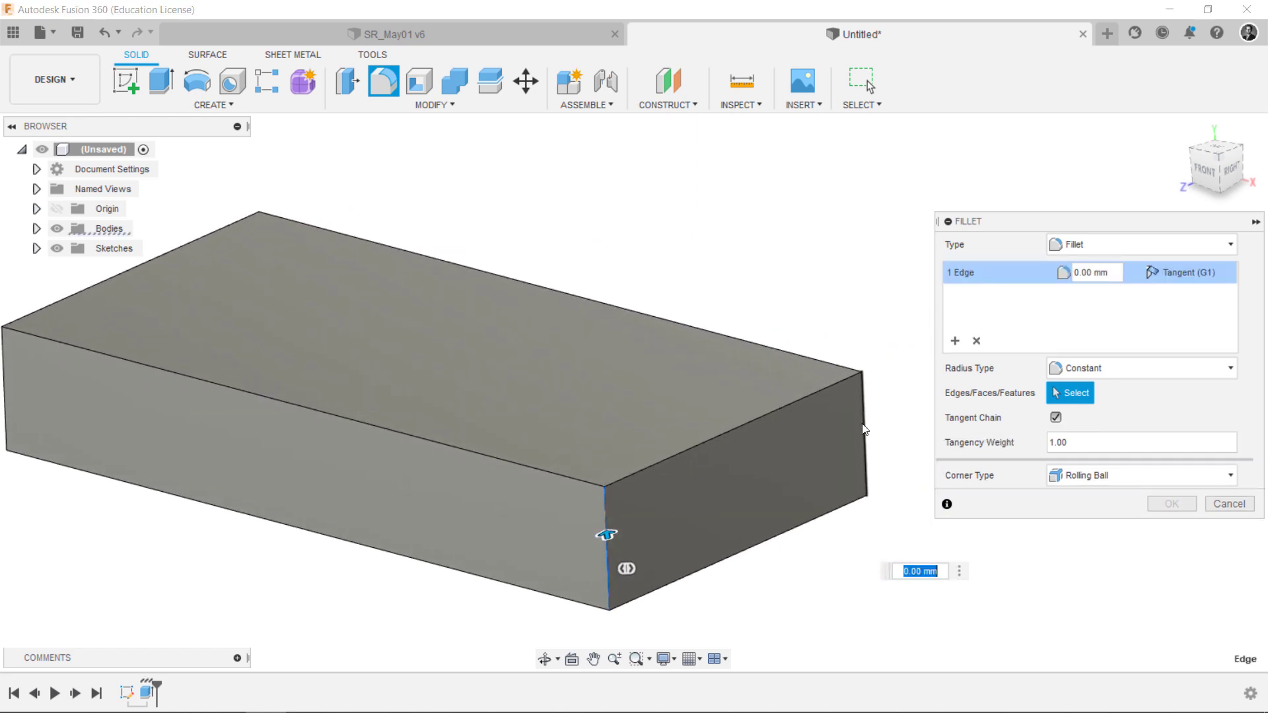
click(877, 443)
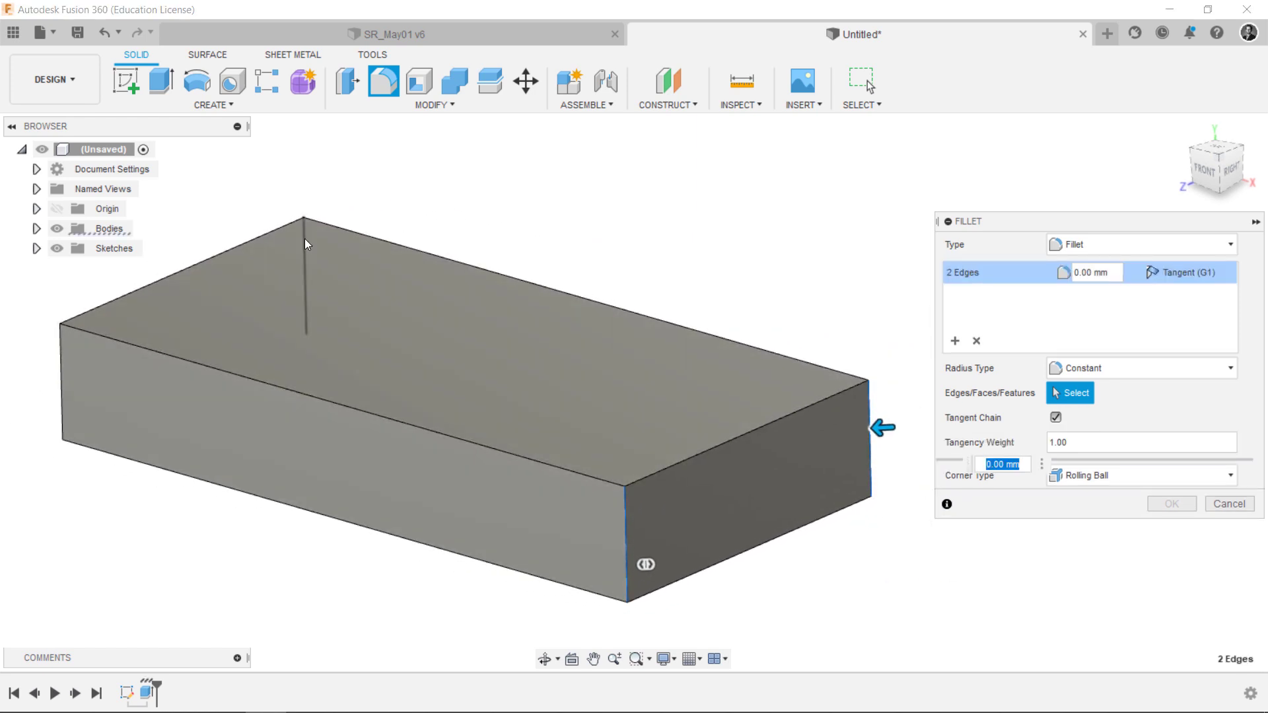
click(303, 239)
click(58, 354)
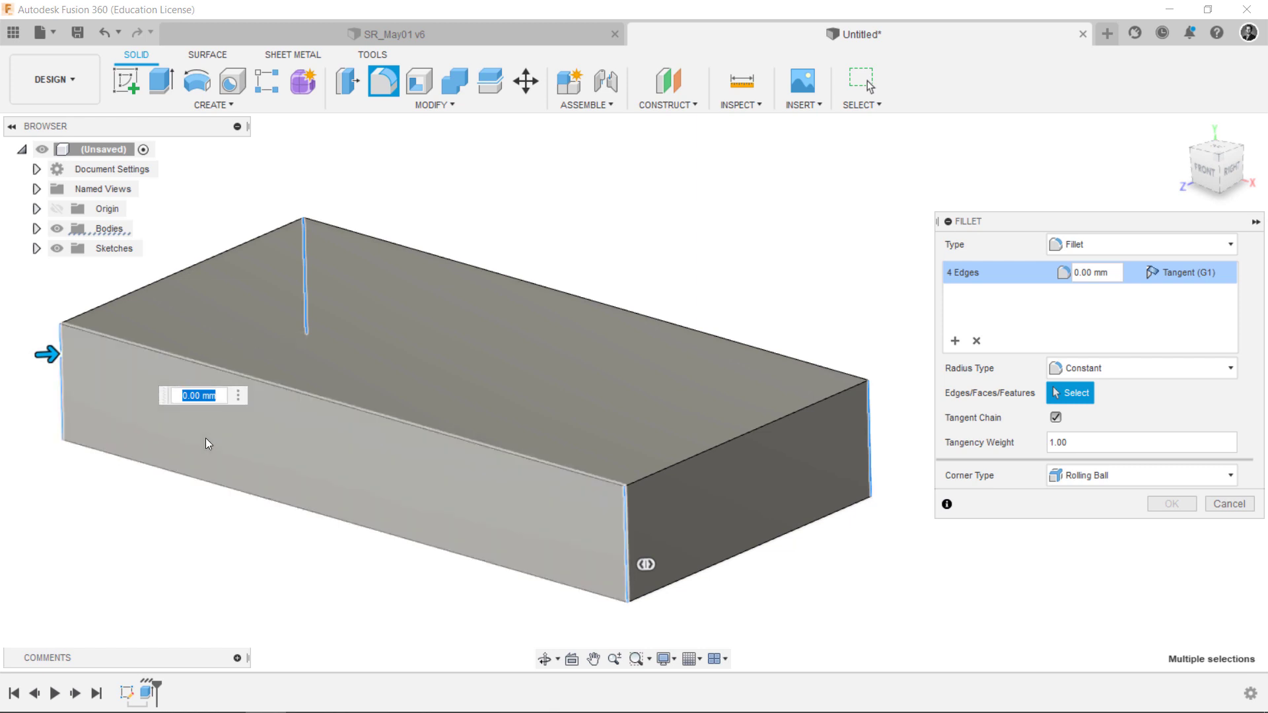
text(d1/5)
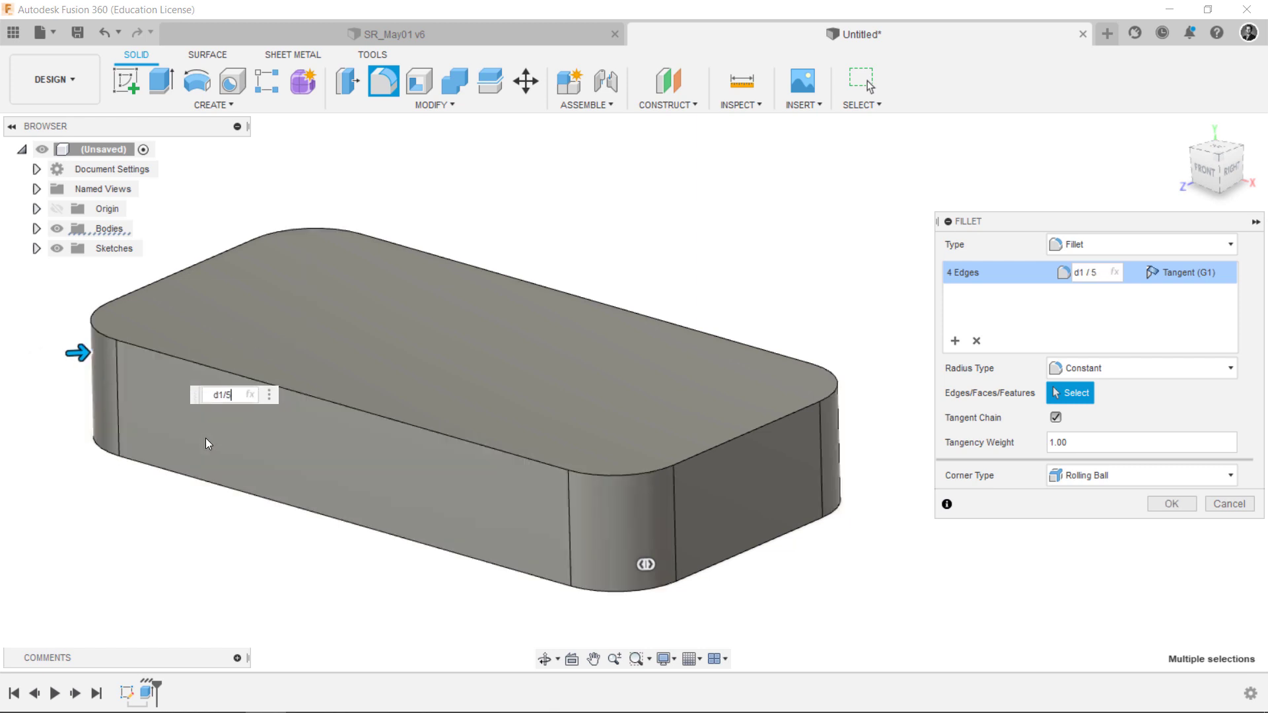
Add the block's four top edges to the same d1 / 5 fillet and apply it
shift+middle_drag(205, 438, 867, 223)
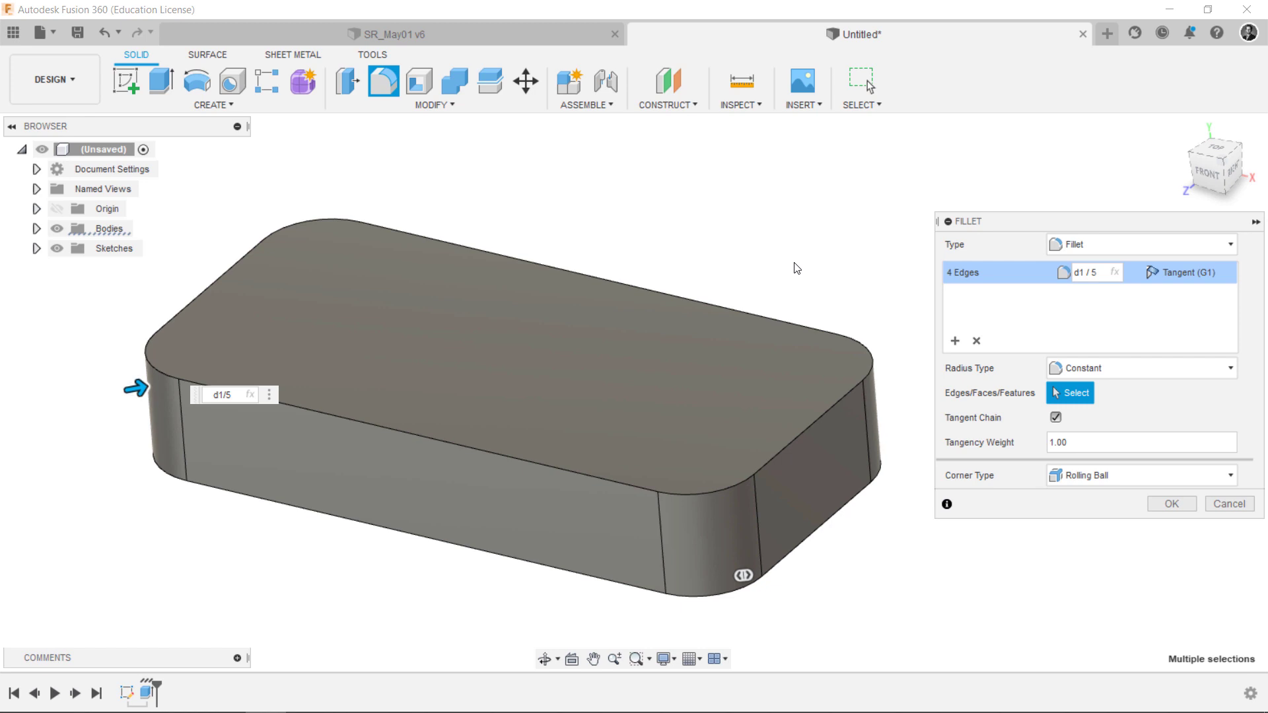
click(635, 287)
click(865, 389)
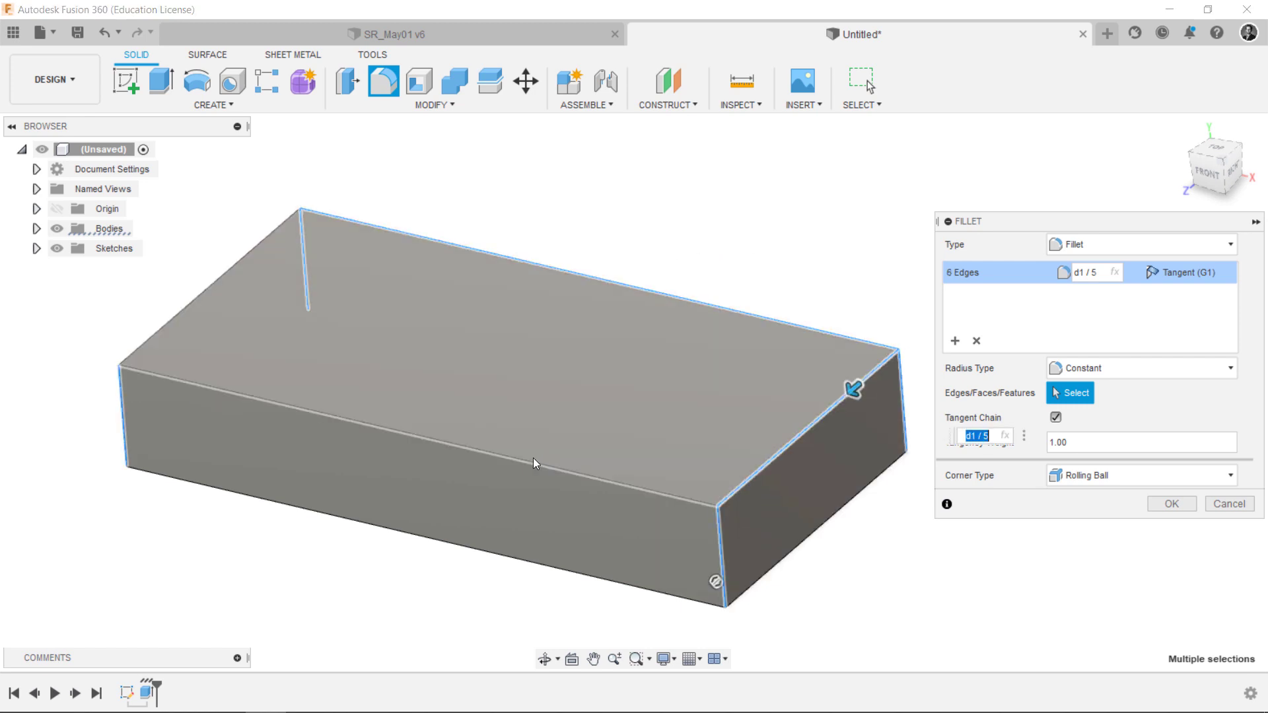
click(533, 458)
click(197, 296)
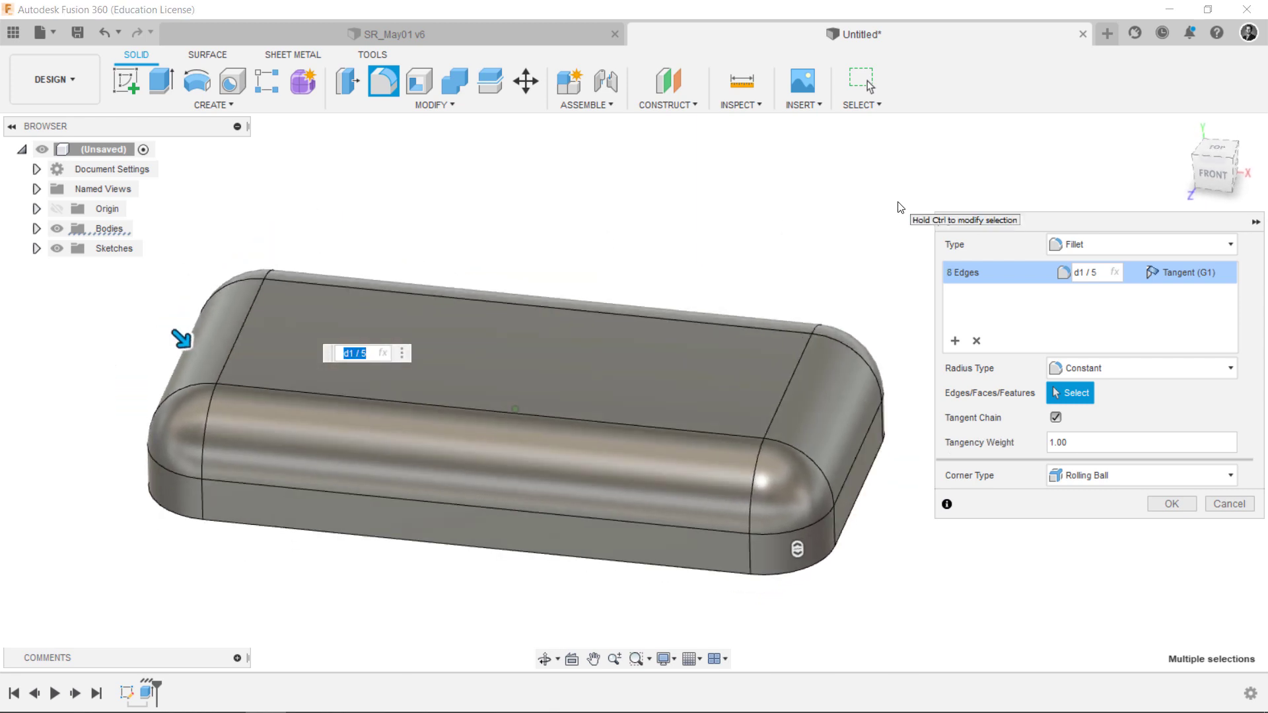
shift+middle_drag(900, 207, 900, 207)
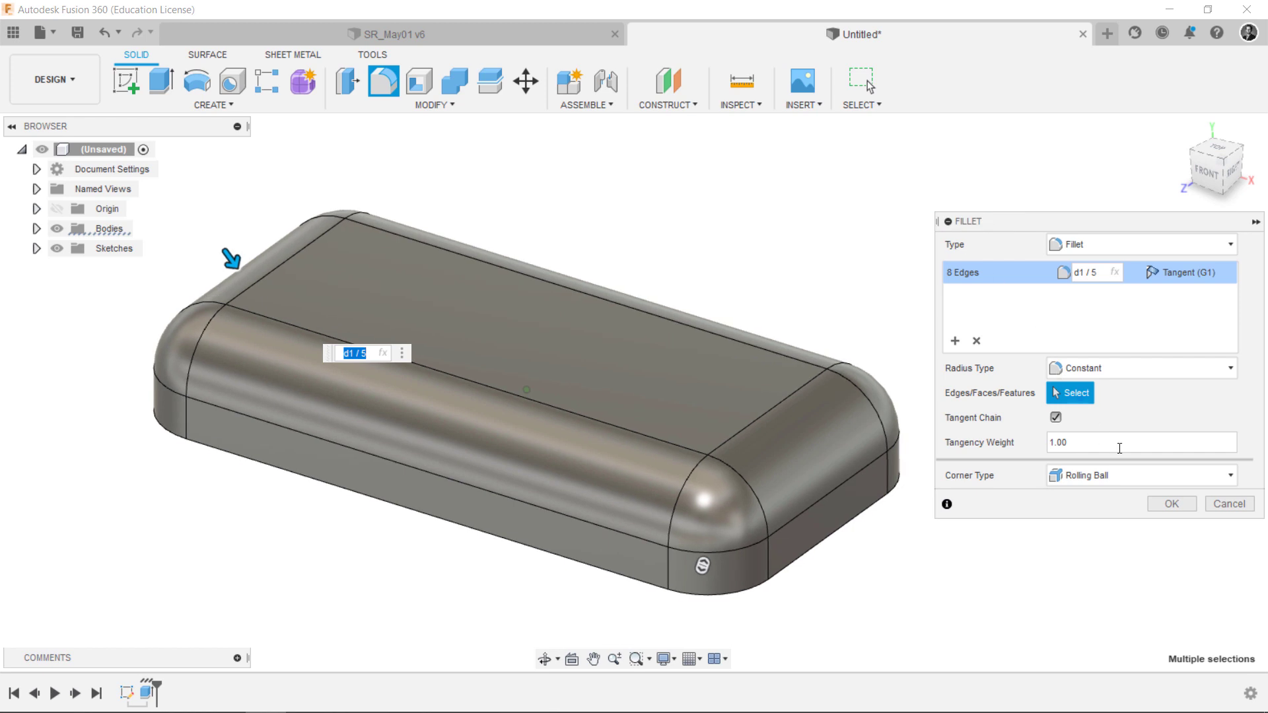
click(1167, 504)
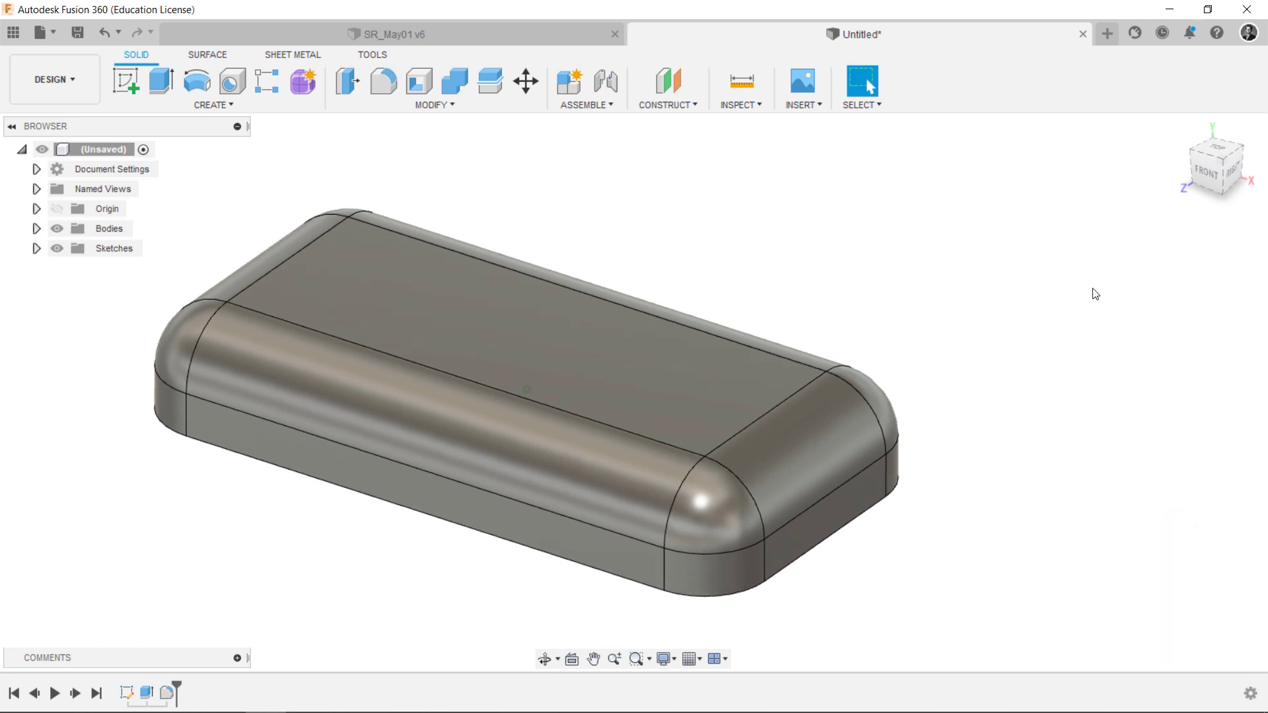
mouse_move(1090, 289)
shift+middle_down()
mouse_move(1009, 289)
mouse_move(1093, 294)
shift+middle_up()
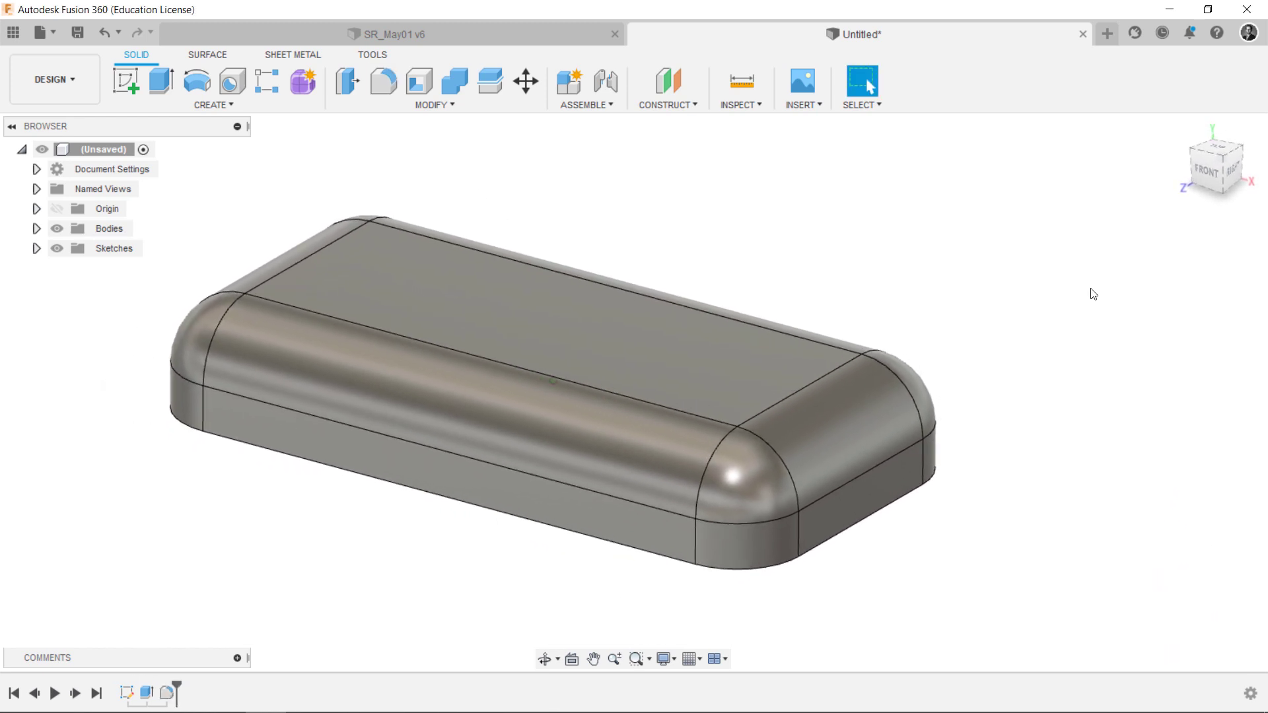
Open the model parameters, expand Sketch1 and mark its linear dimension d1 as a favorite
click(477, 104)
click(441, 456)
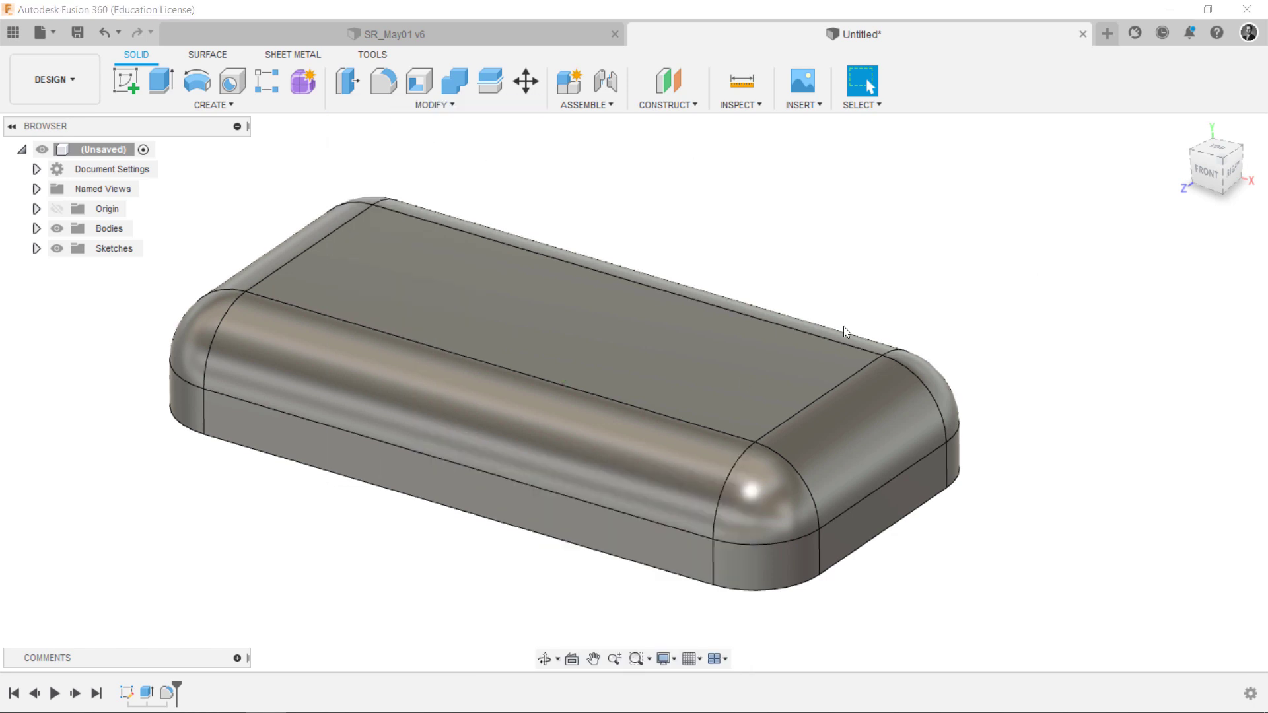
drag(311, 299, 817, 297)
click(853, 263)
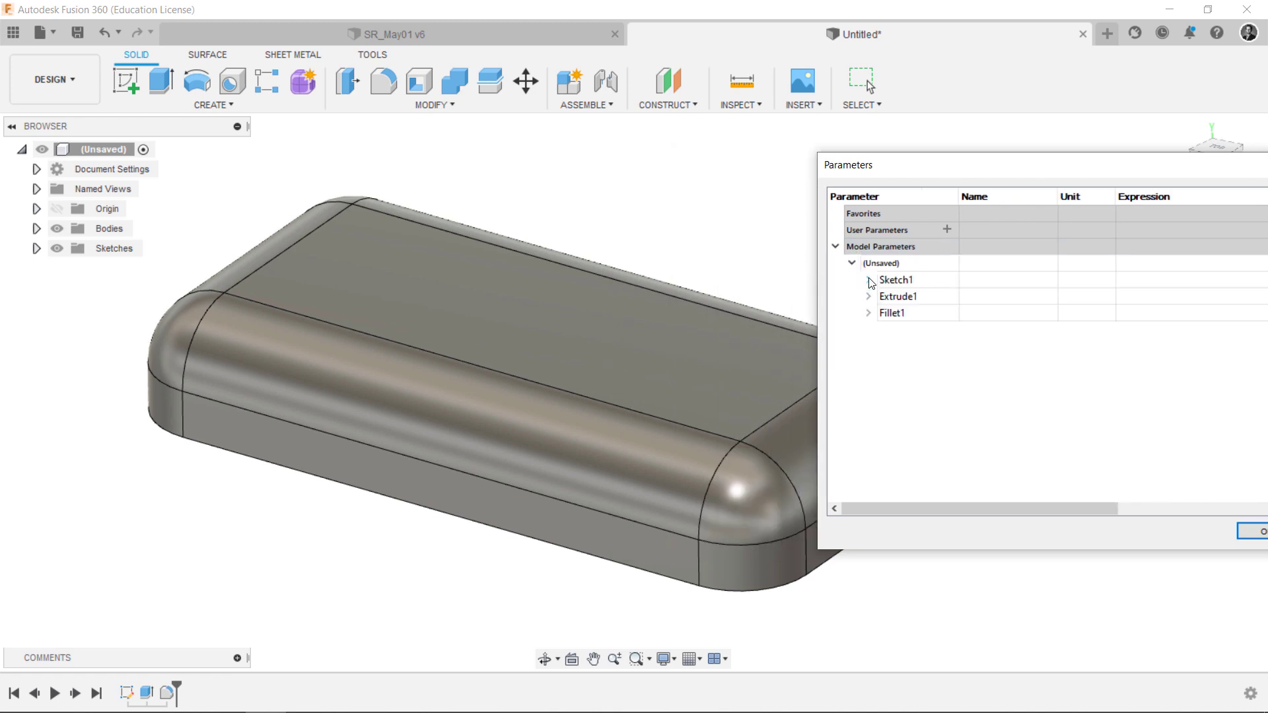
click(868, 281)
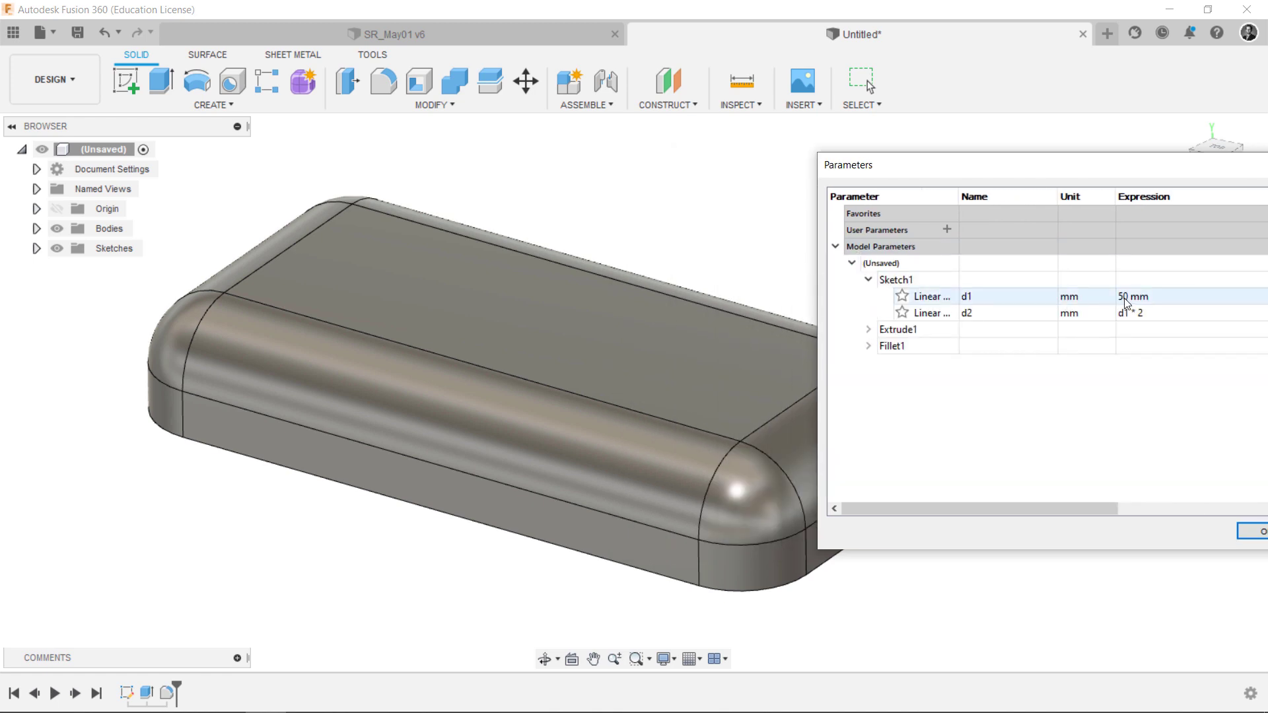
click(901, 297)
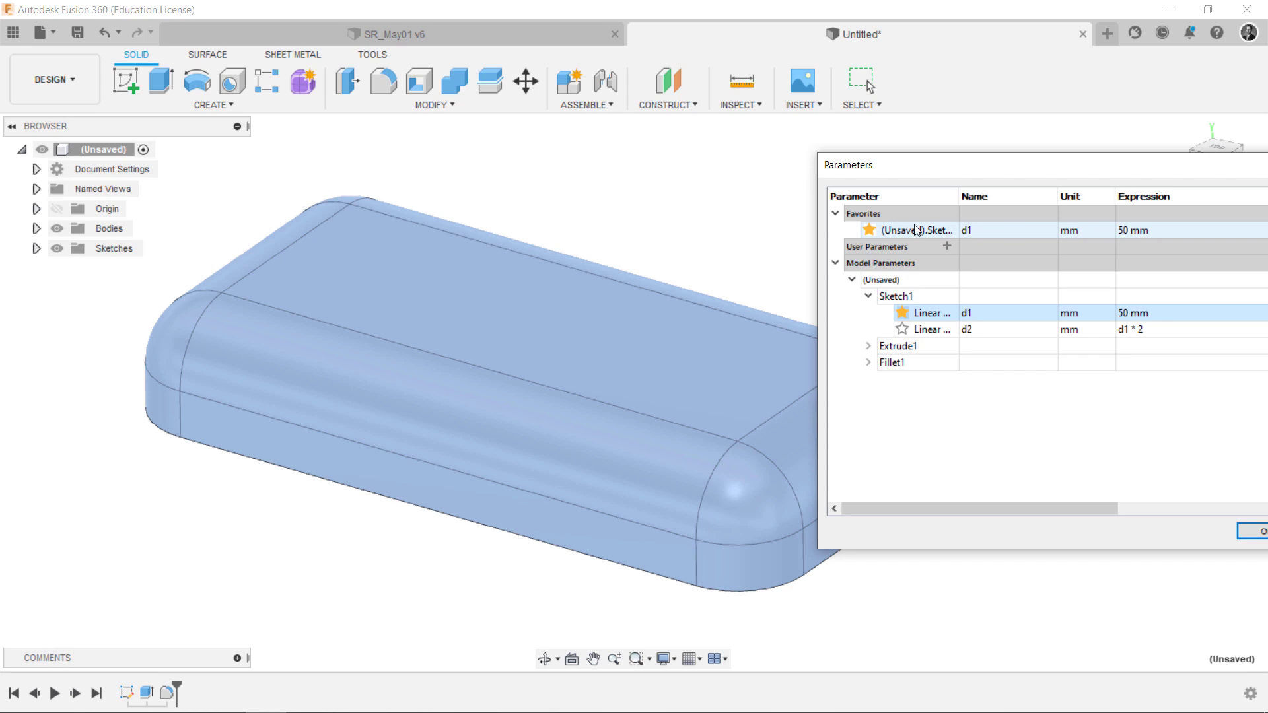
Set the favorite parameter d1 to 65 mm
click(1133, 237)
click(1133, 237)
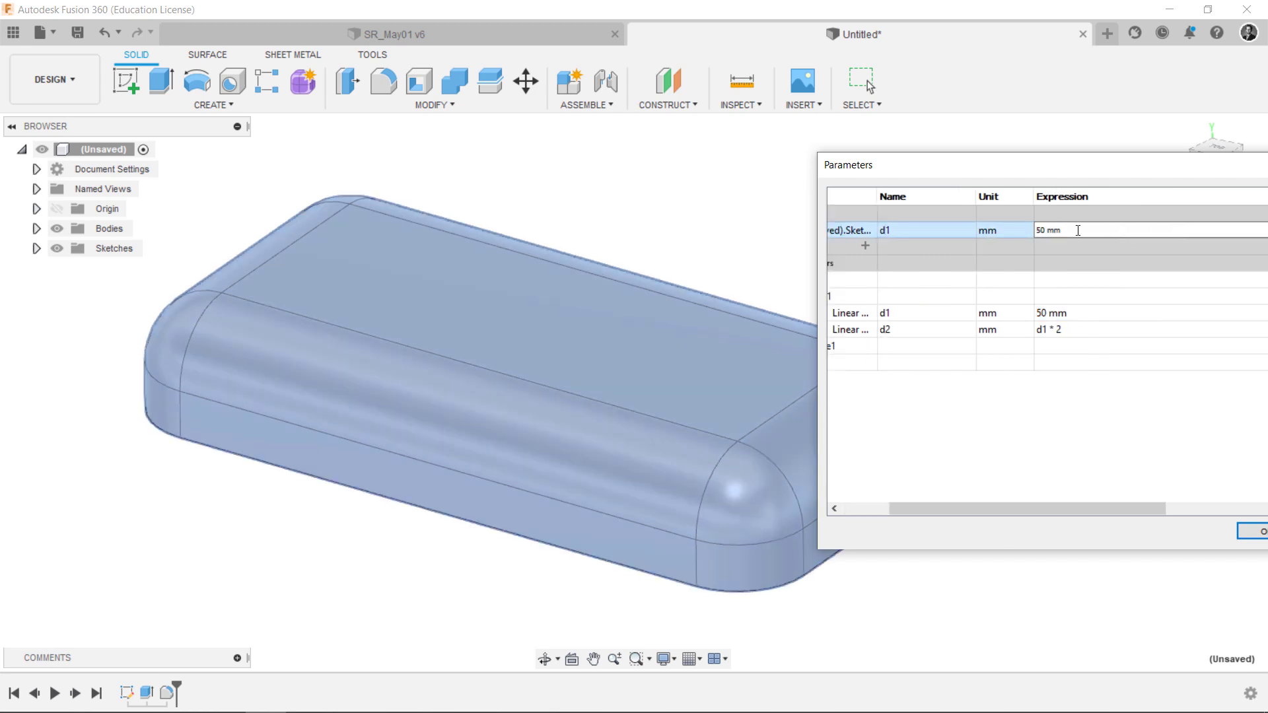
drag(1133, 237, 1022, 235)
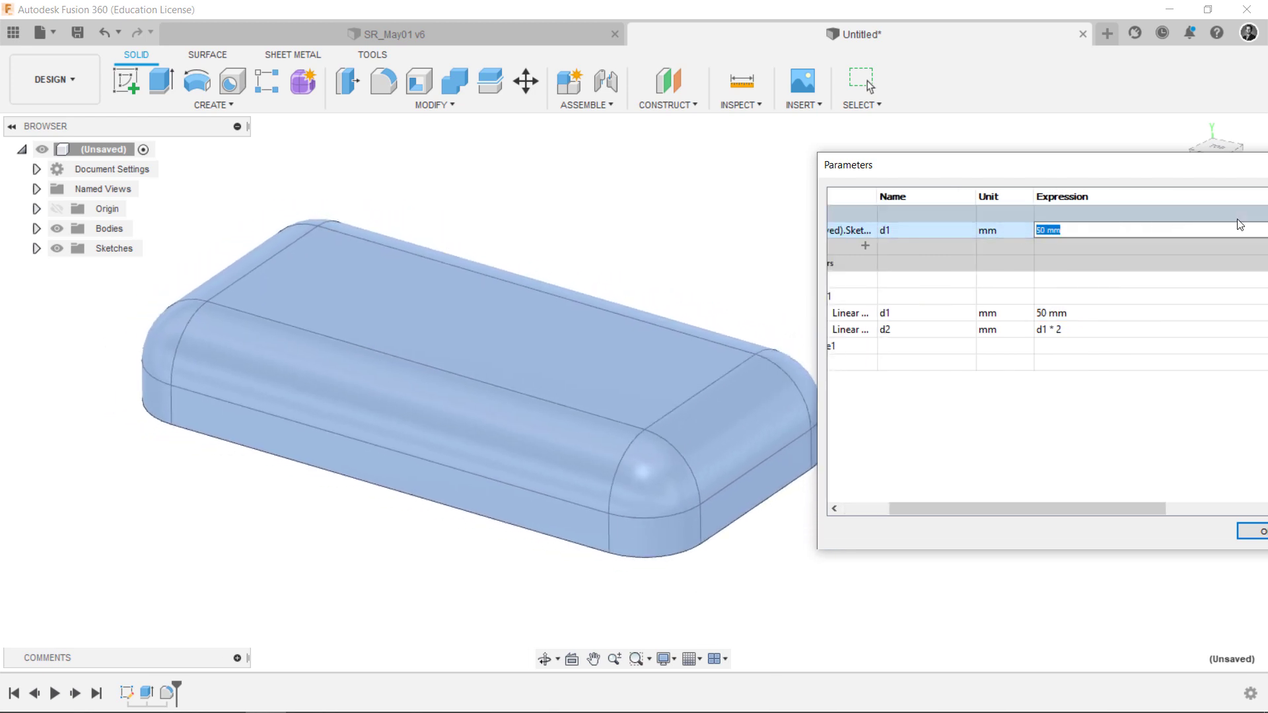
text(65)
key(Return)
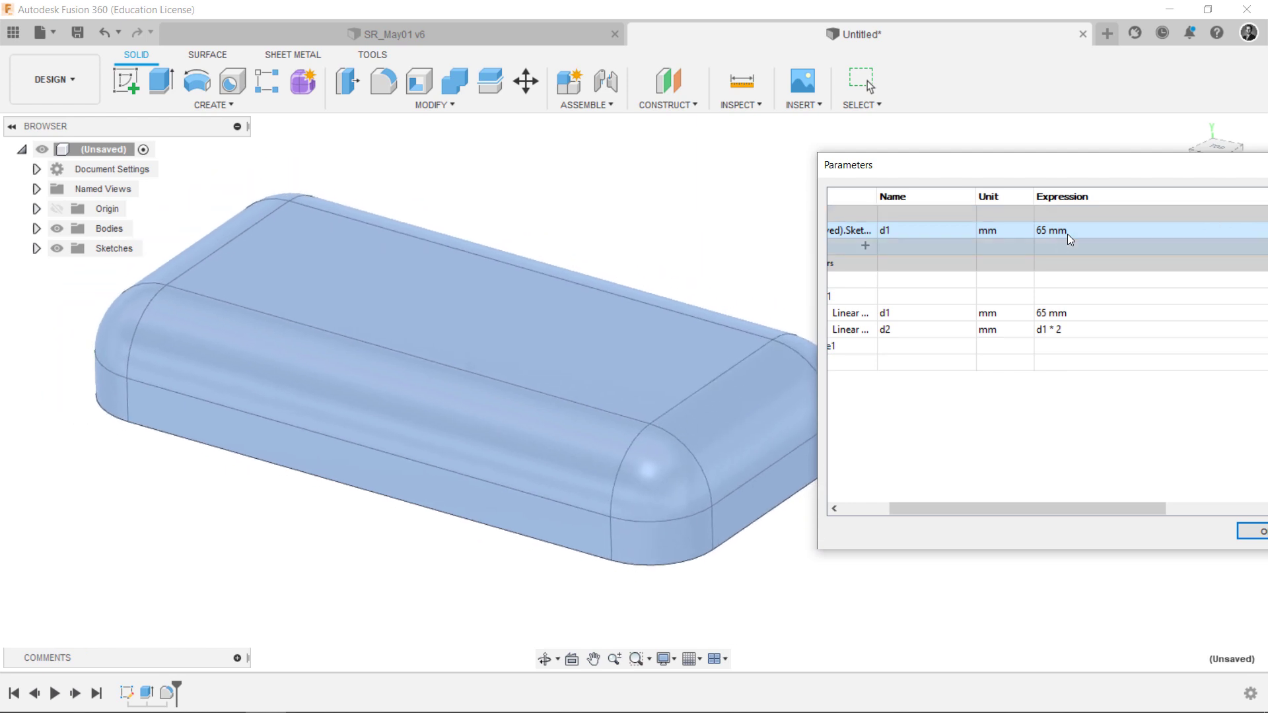
Change the favorite parameter d1 to 35 mm
double_click(1072, 230)
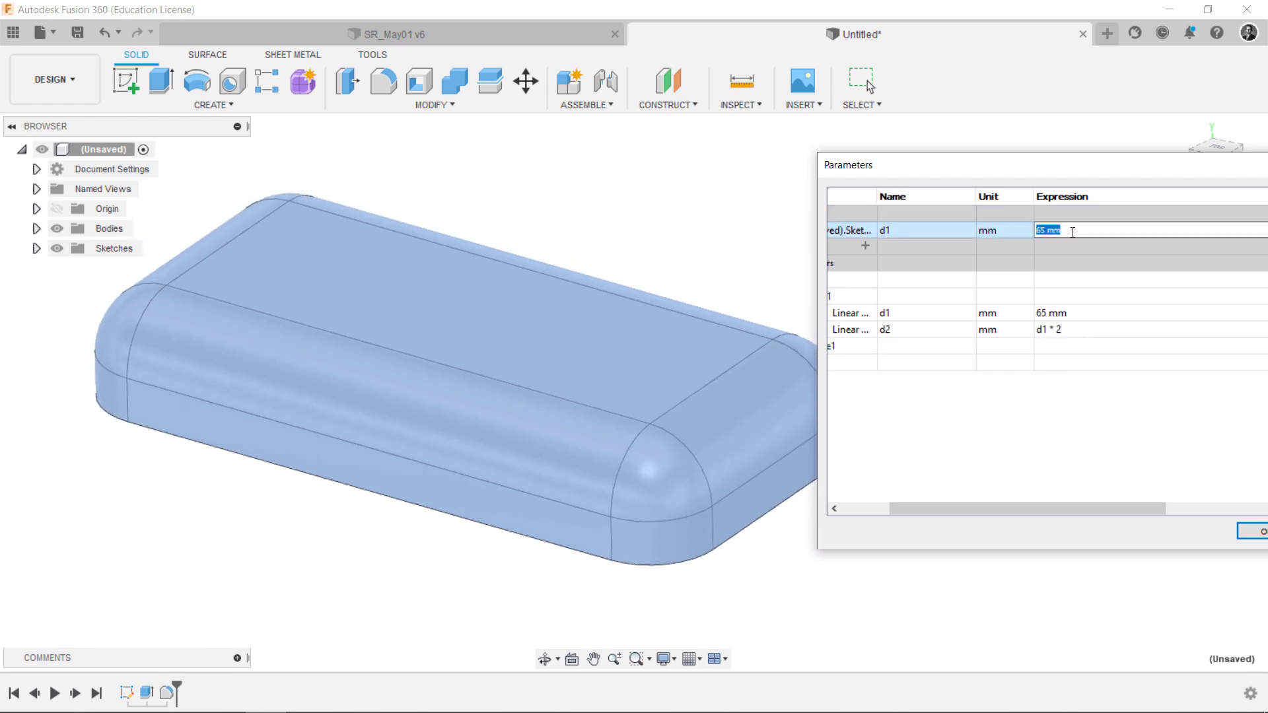
text(35)
key(Return)
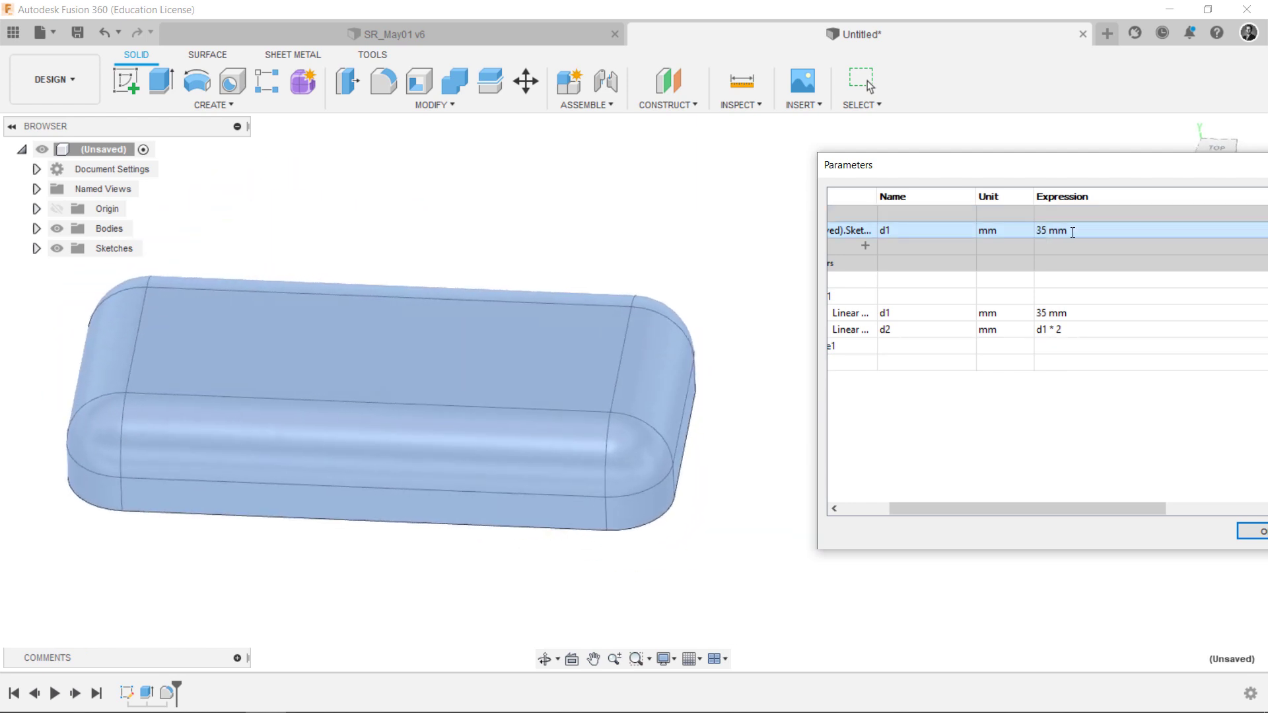
Set the favorite parameter d1 to 50 mm and close the parameters
double_click(1072, 230)
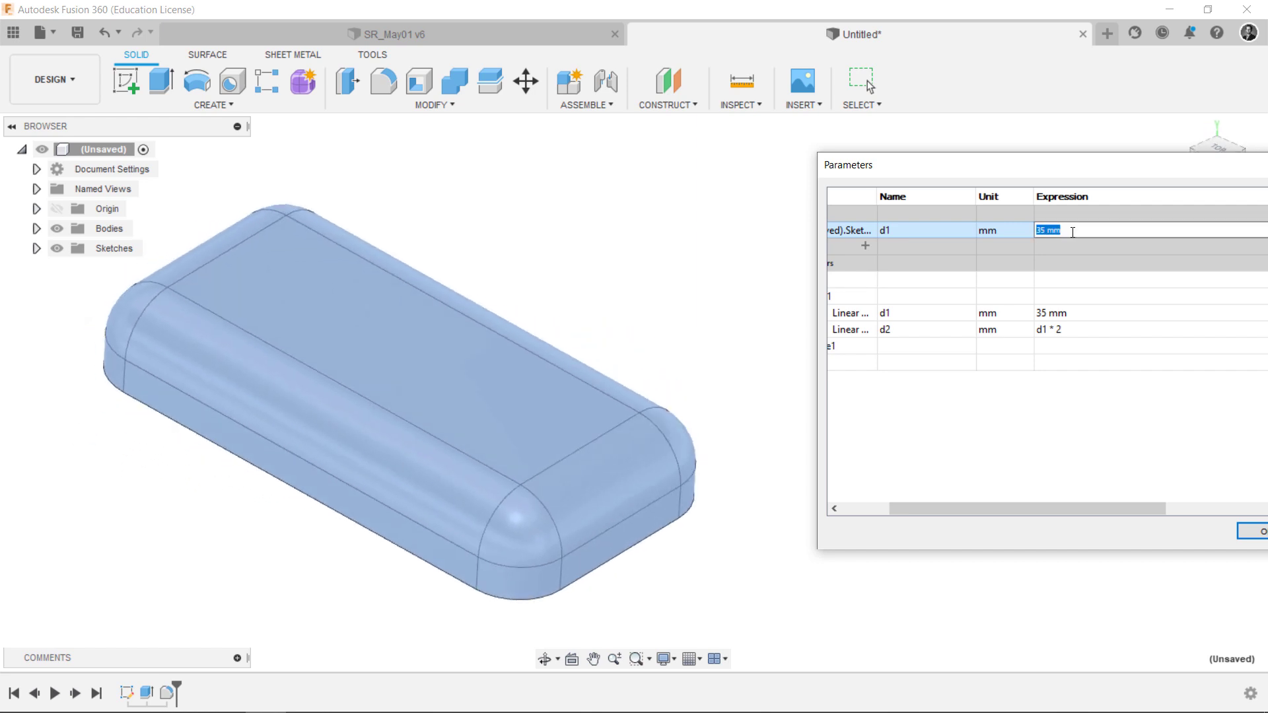
text(50)
key(Return)
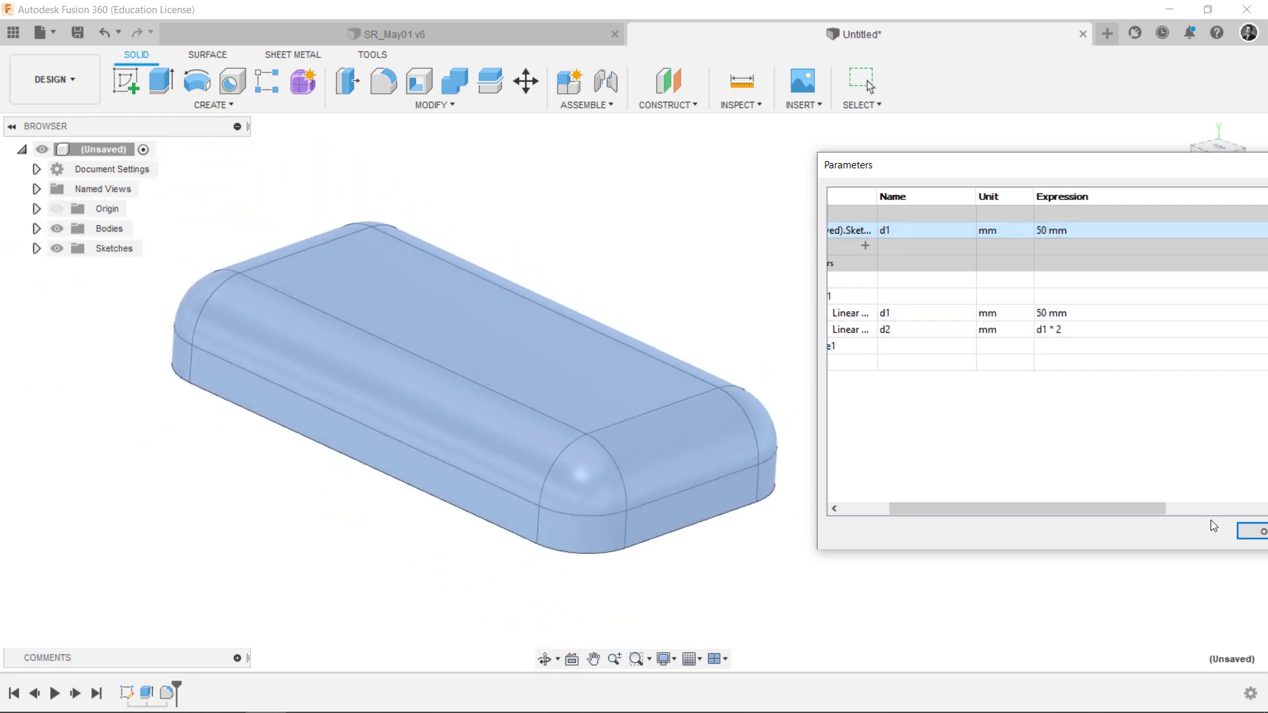
drag(1070, 158, 996, 128)
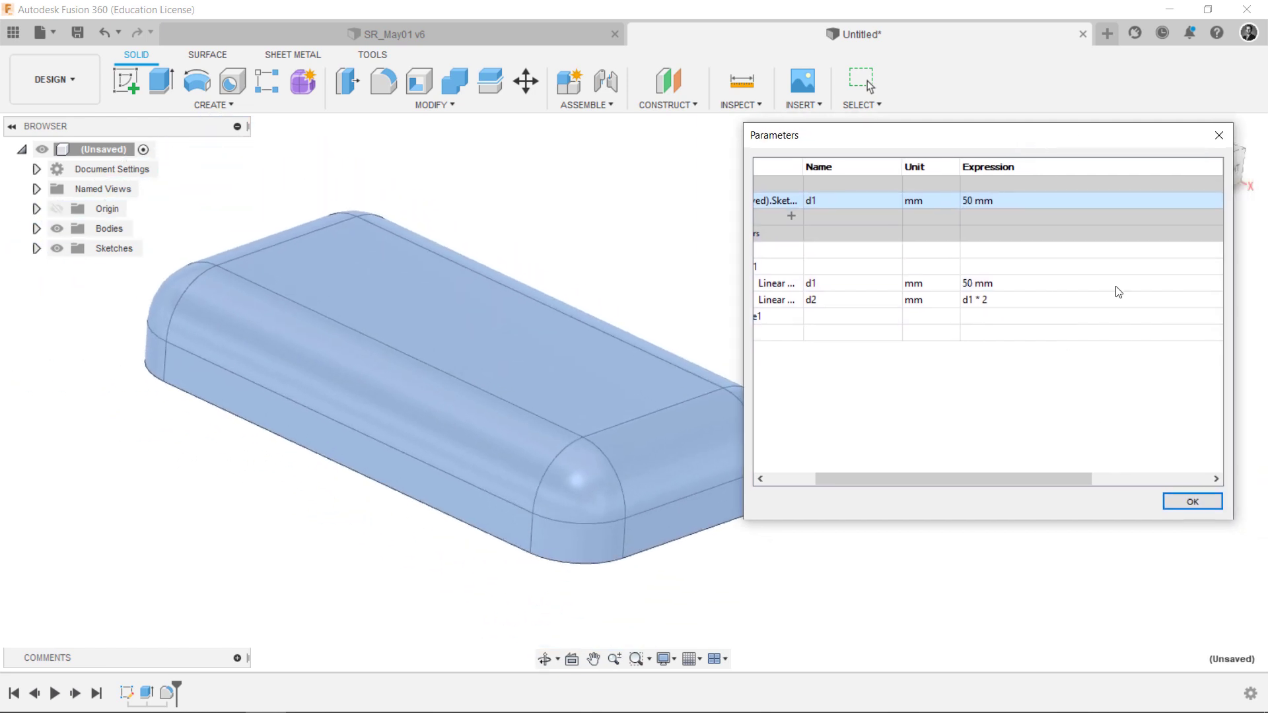
click(1192, 501)
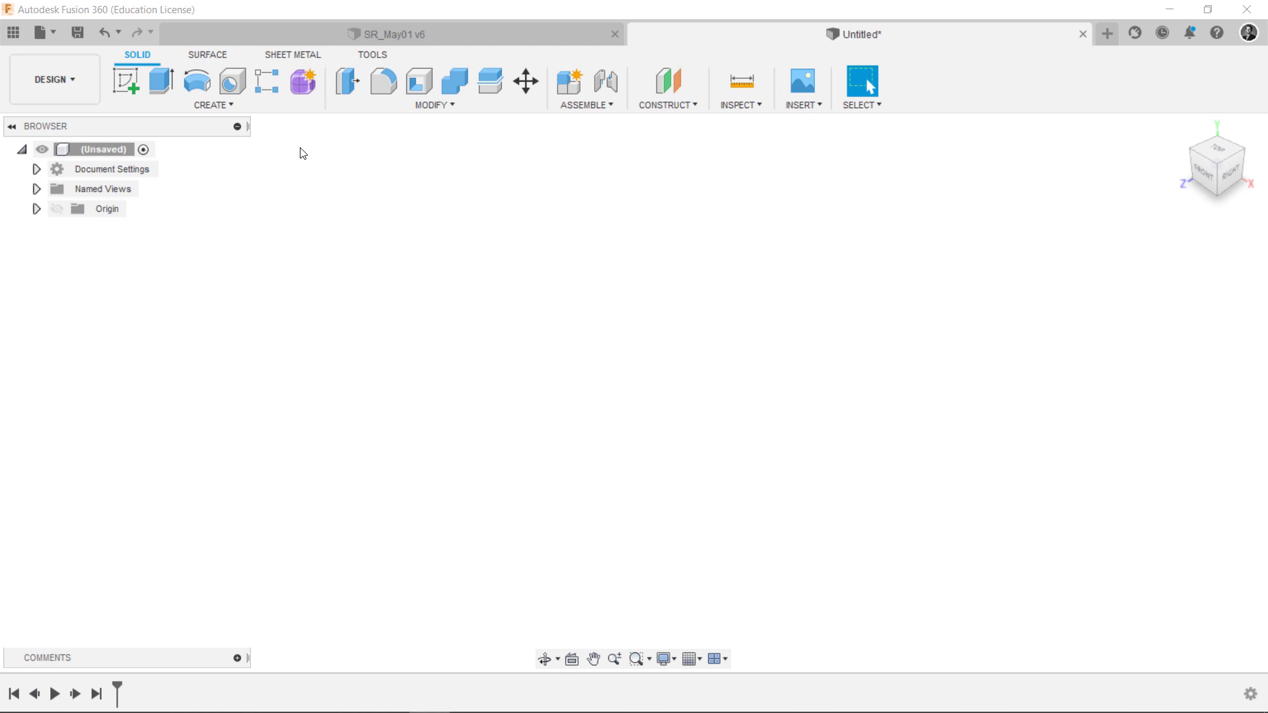
Create a box 65 mm long, 70 mm wide and 70 mm high on the horizontal origin plane, with a corner at the origin
click(213, 104)
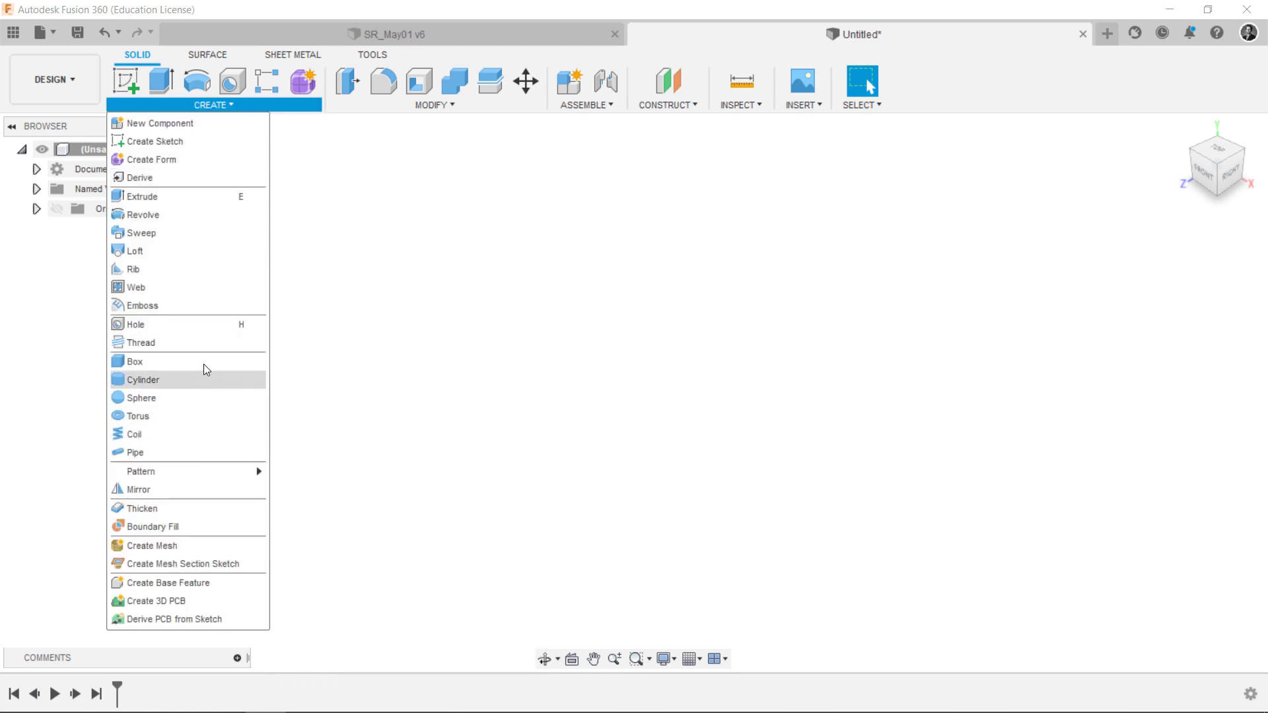
click(204, 362)
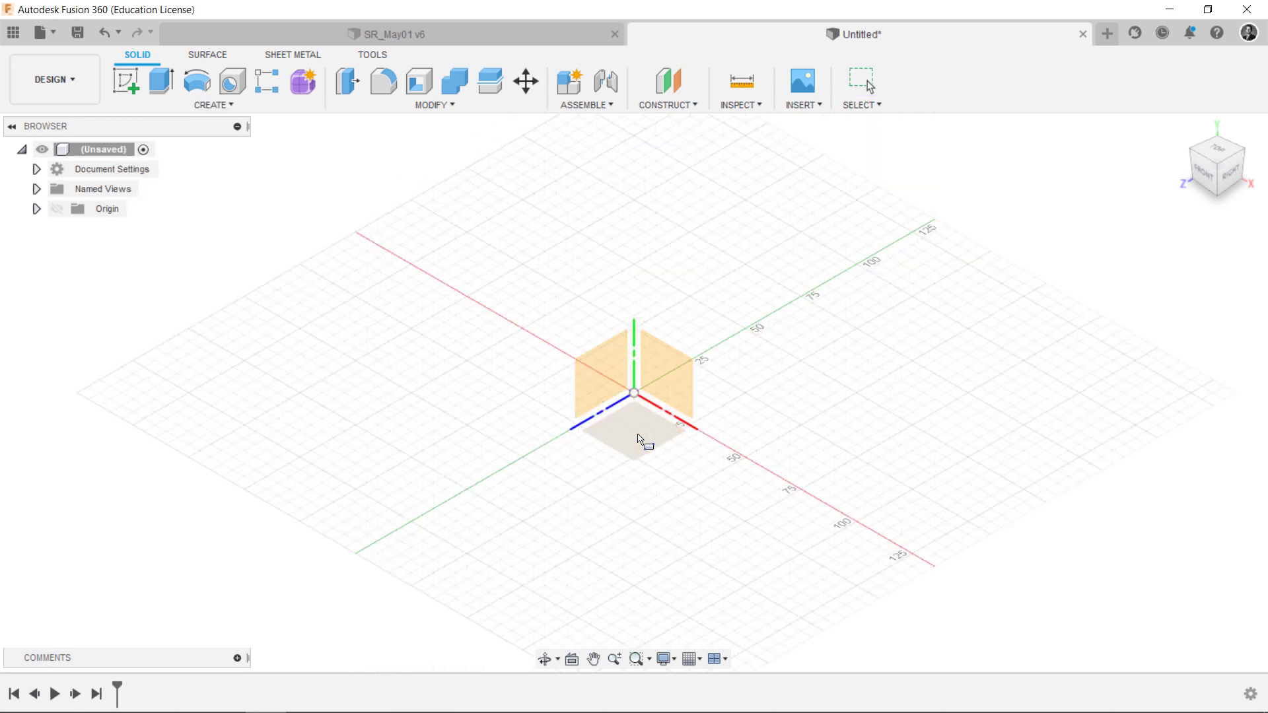
click(639, 439)
click(633, 393)
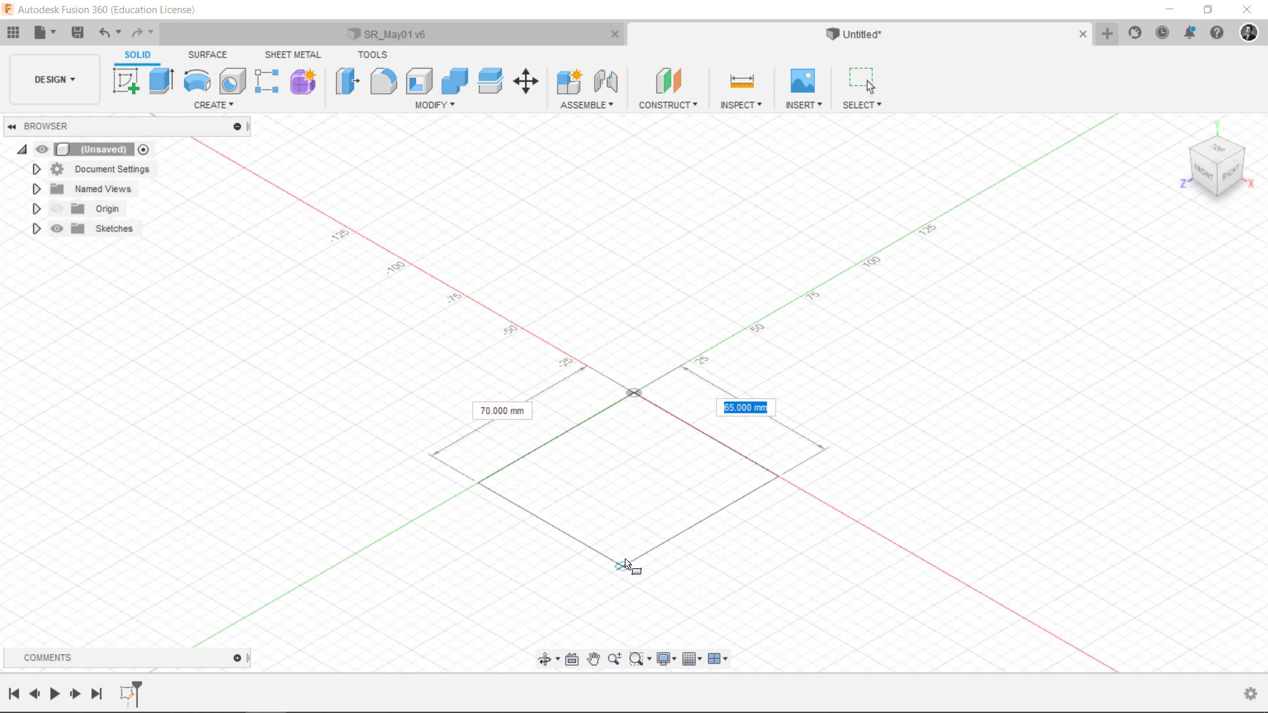
click(626, 564)
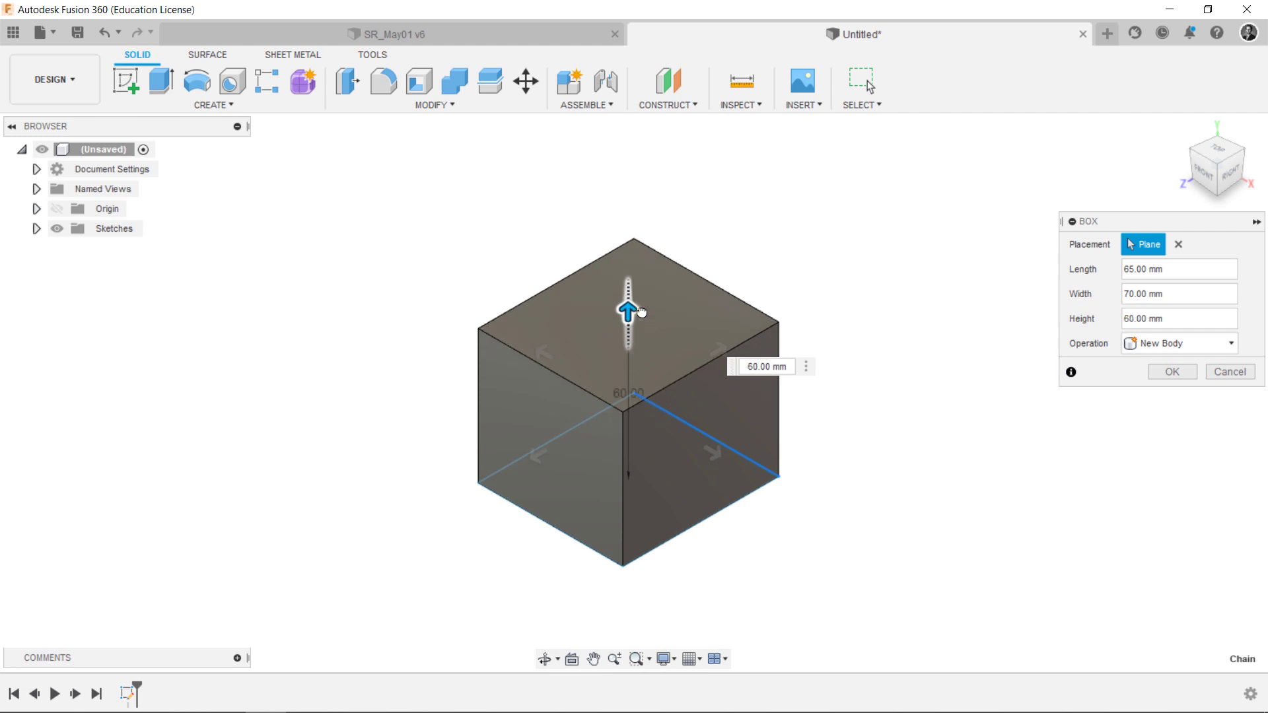
drag(641, 312, 648, 287)
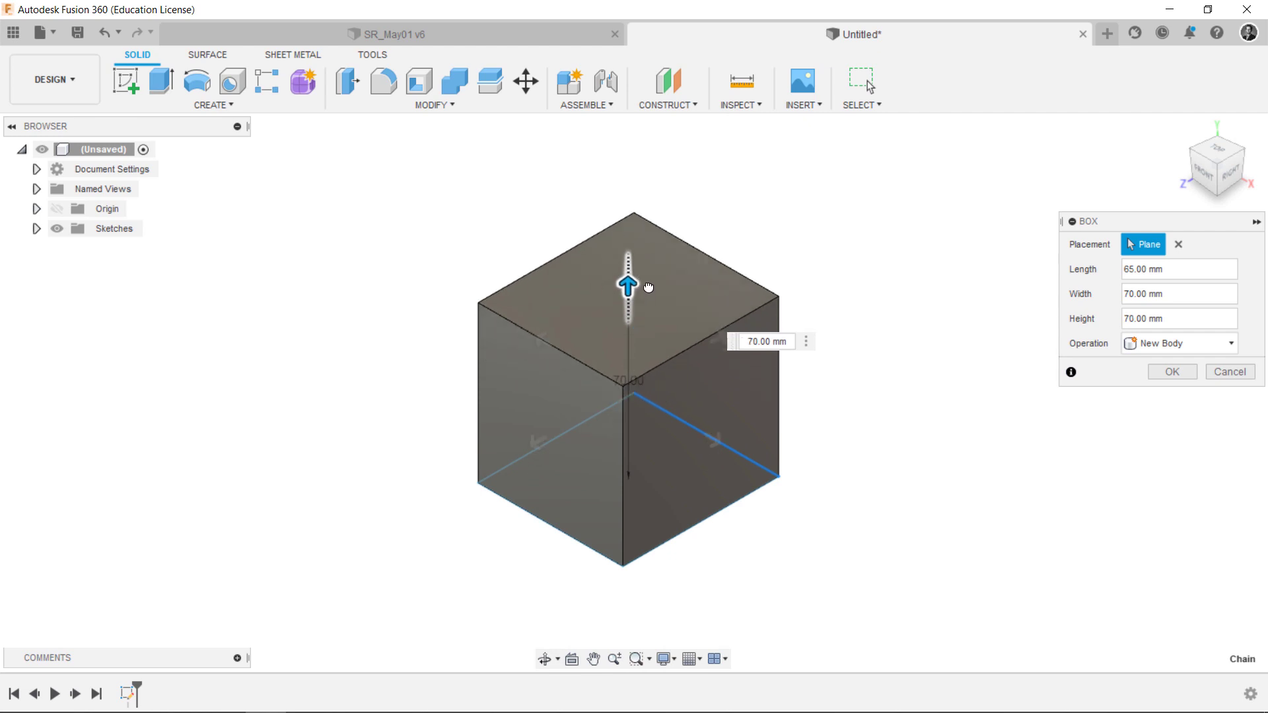
click(1172, 372)
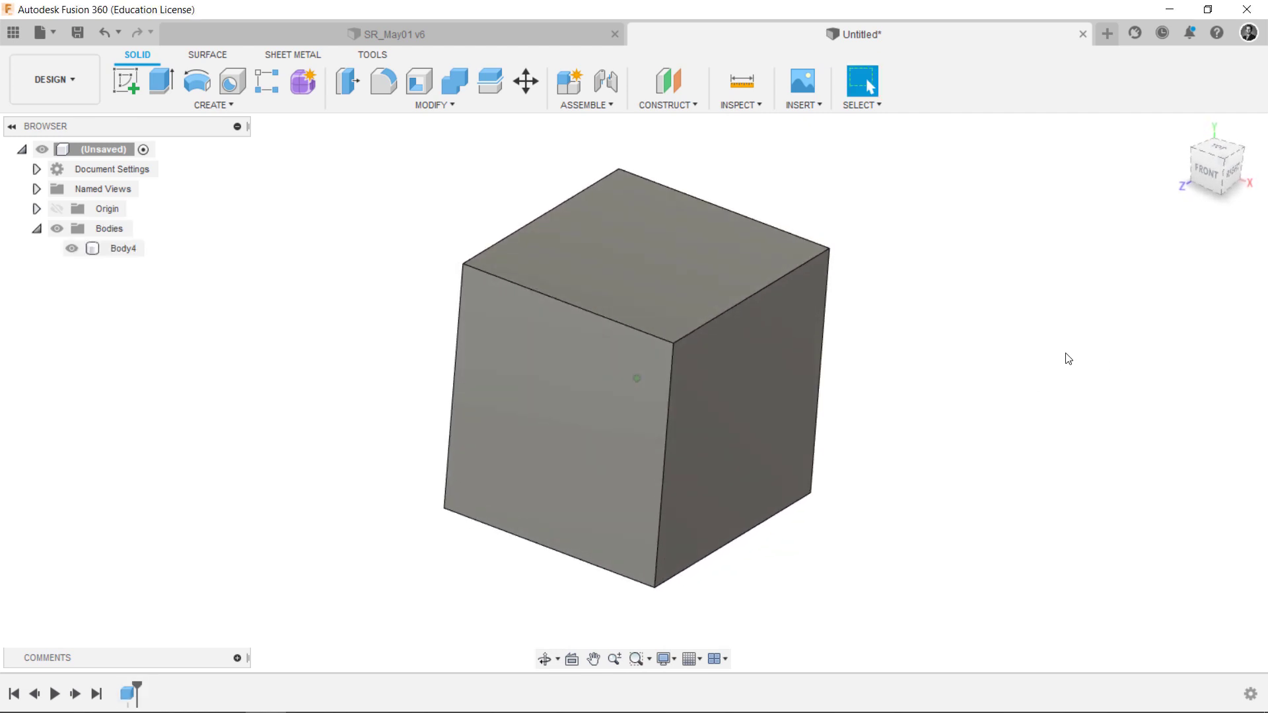
Delete the box's front face with the surface tools, turning the solid into an open surface body
click(208, 57)
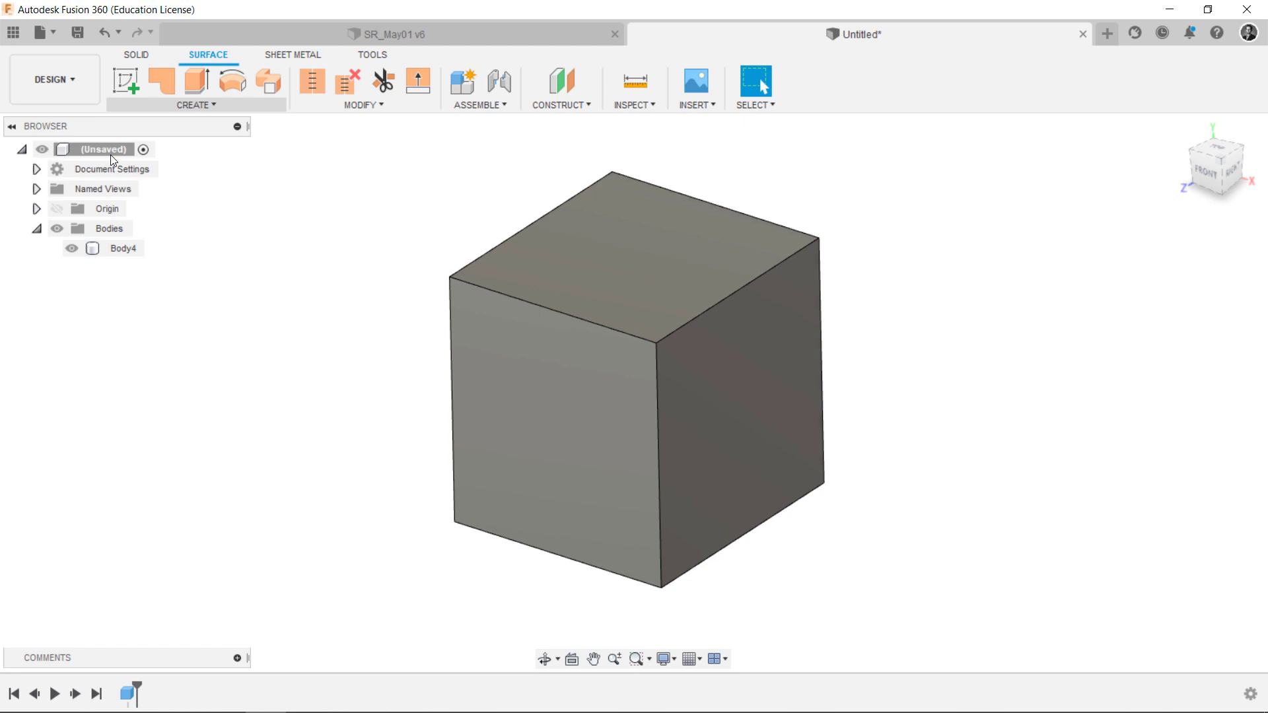
click(553, 412)
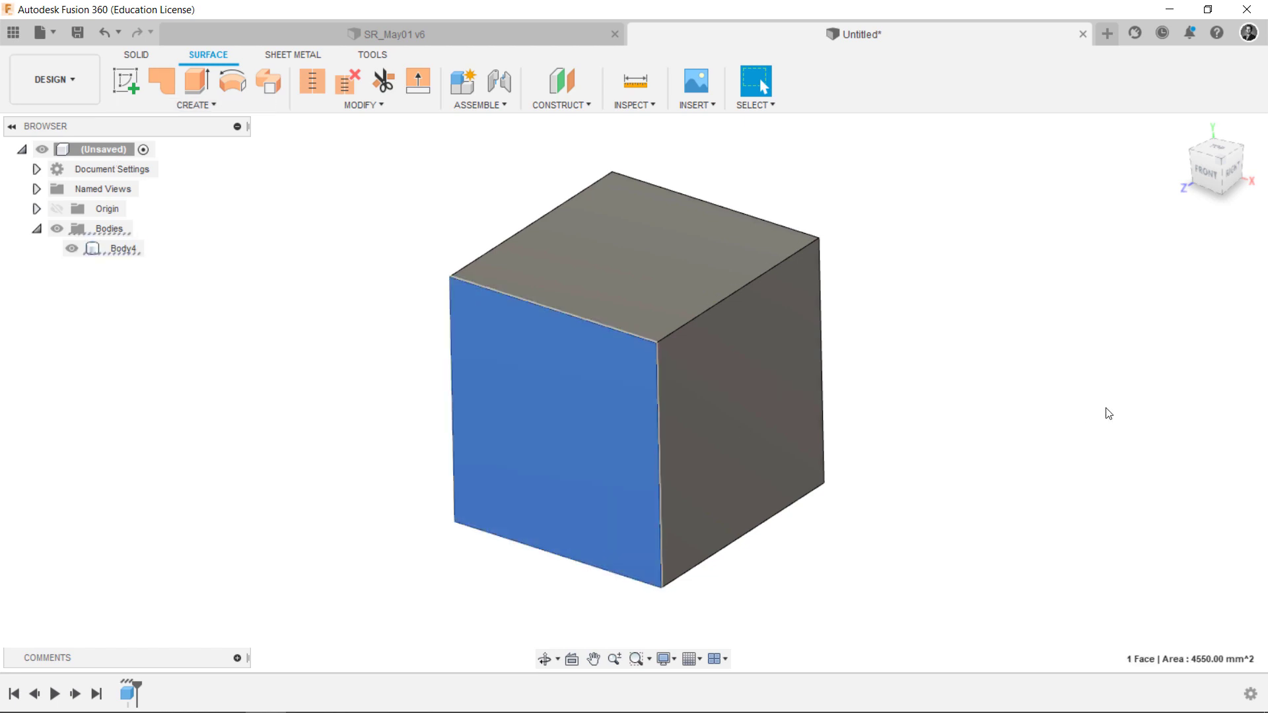
right_click(628, 414)
click(577, 389)
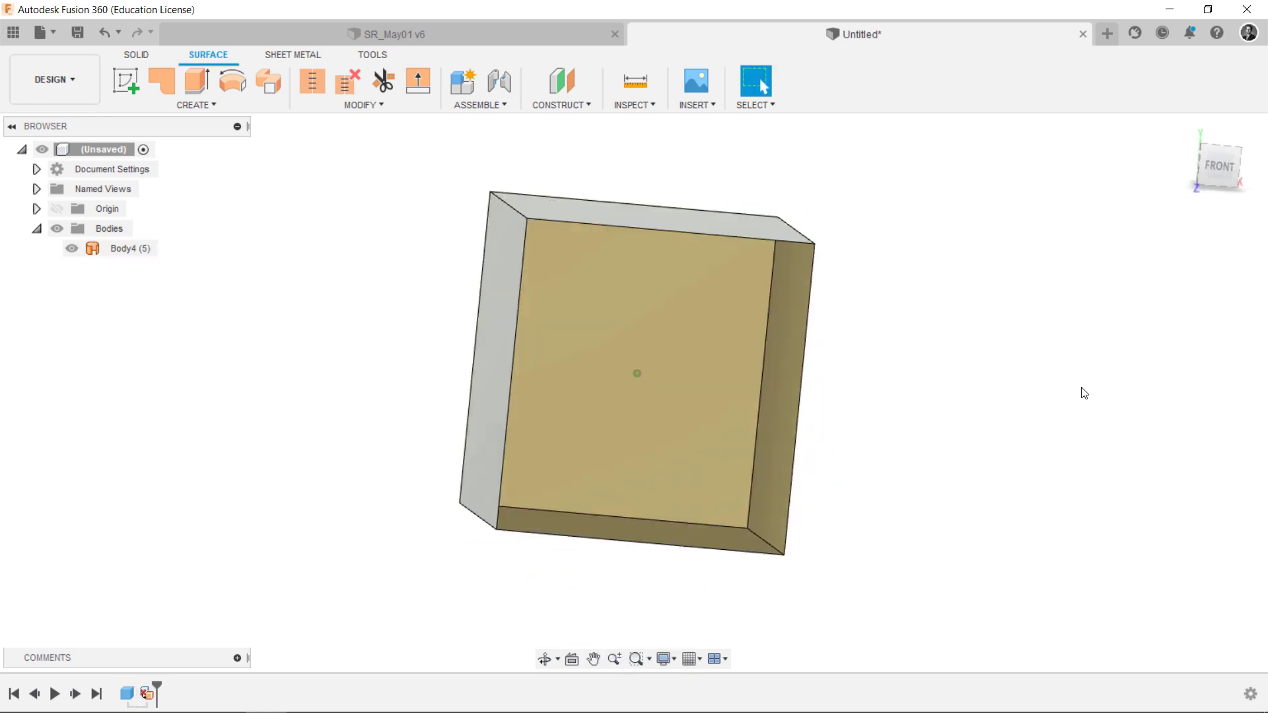
shift+middle_drag(1083, 393, 1083, 392)
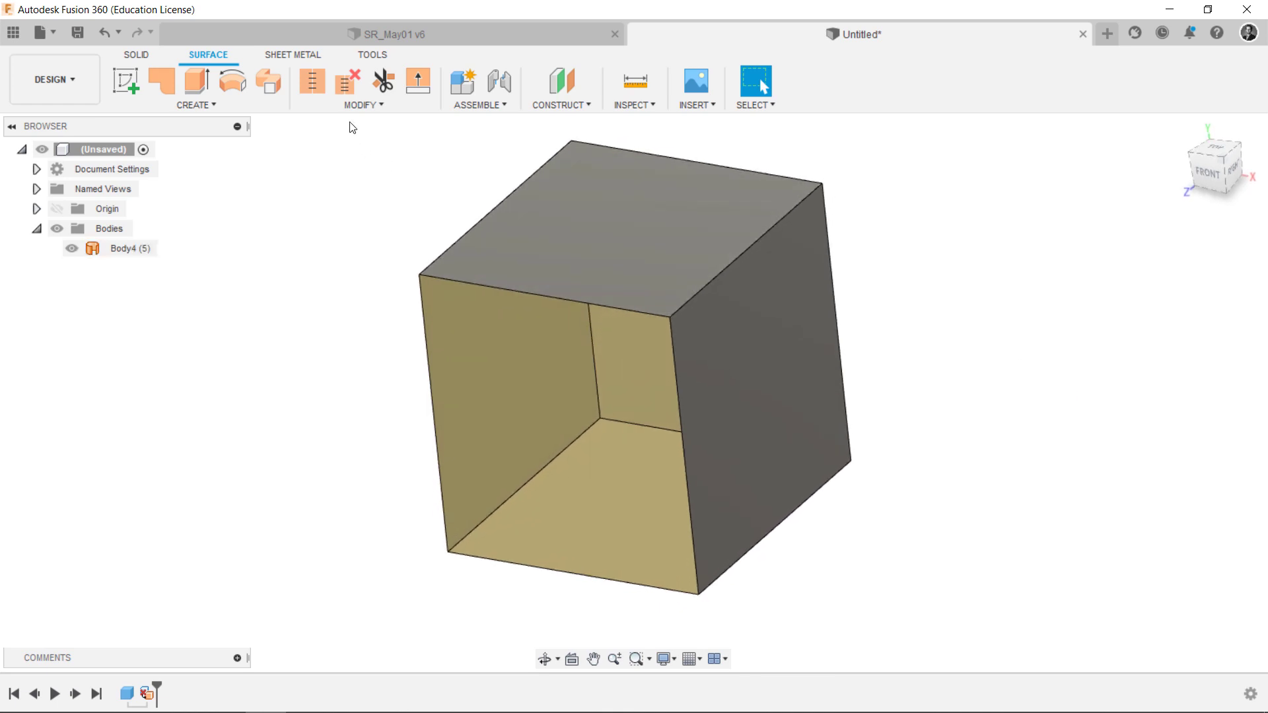
Limit selection to body edges and fillet the open box's four front-to-back edges with a 15 mm radius
click(361, 105)
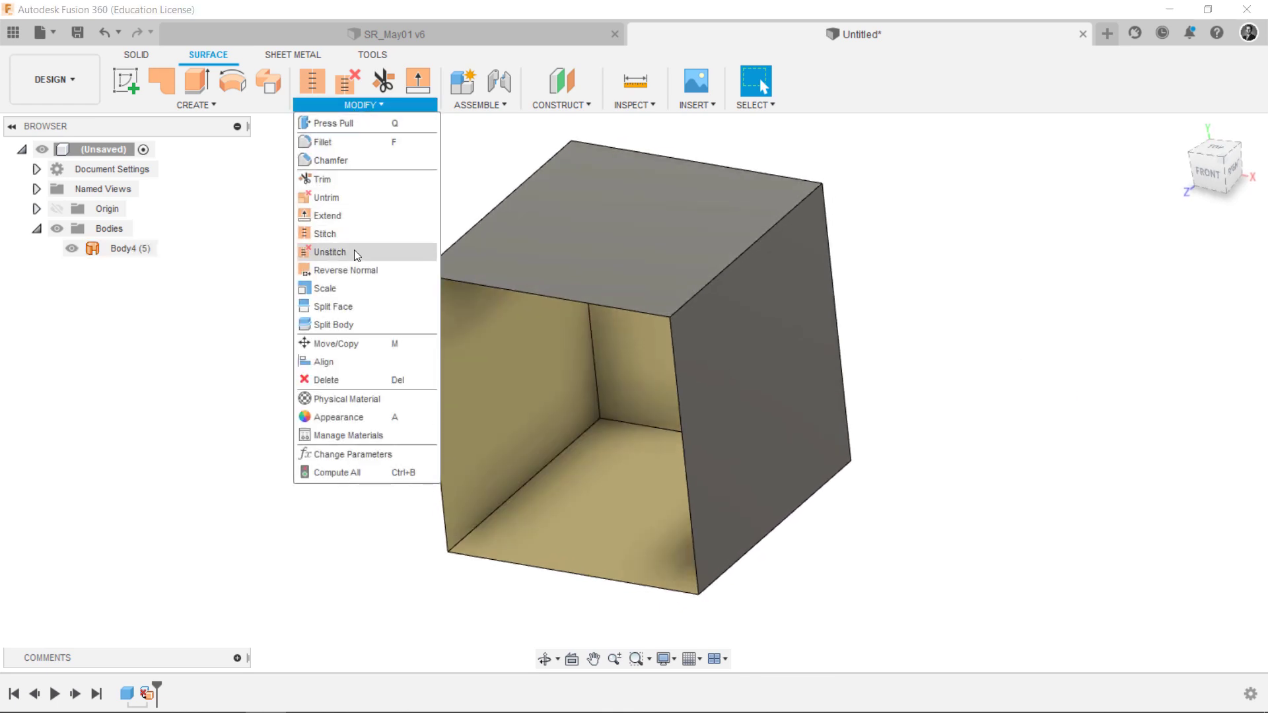
click(338, 141)
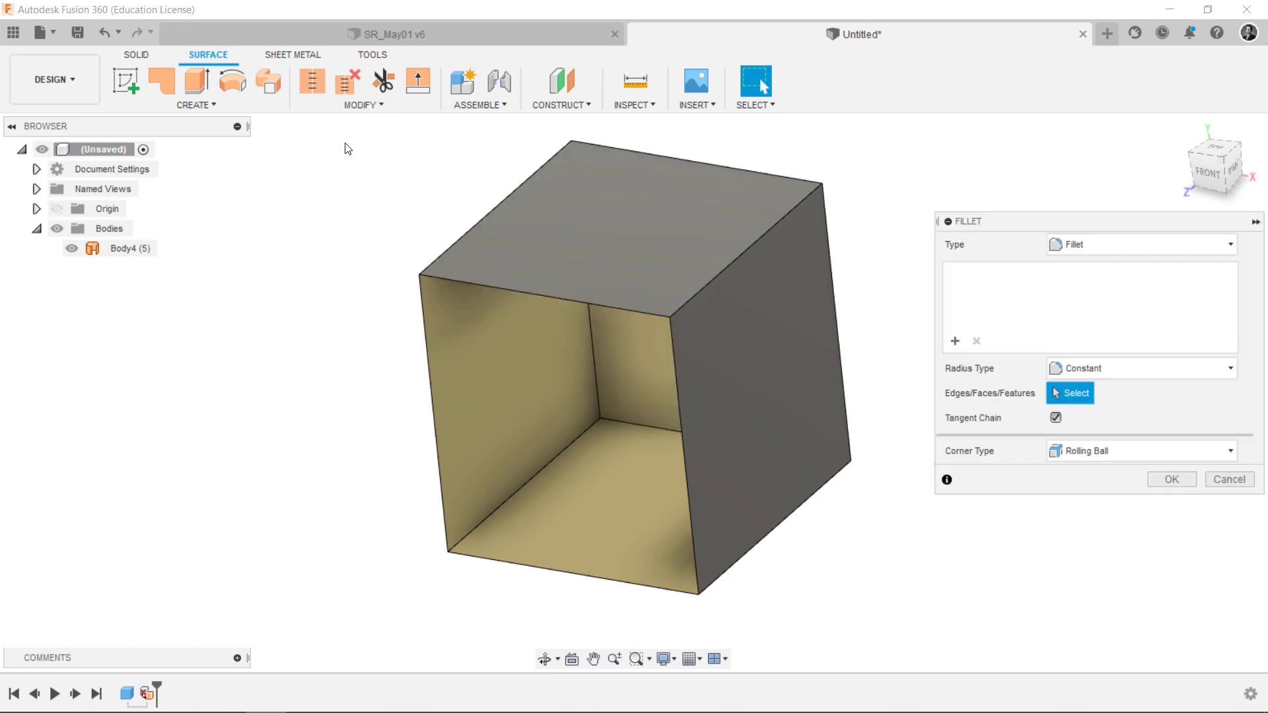
click(754, 104)
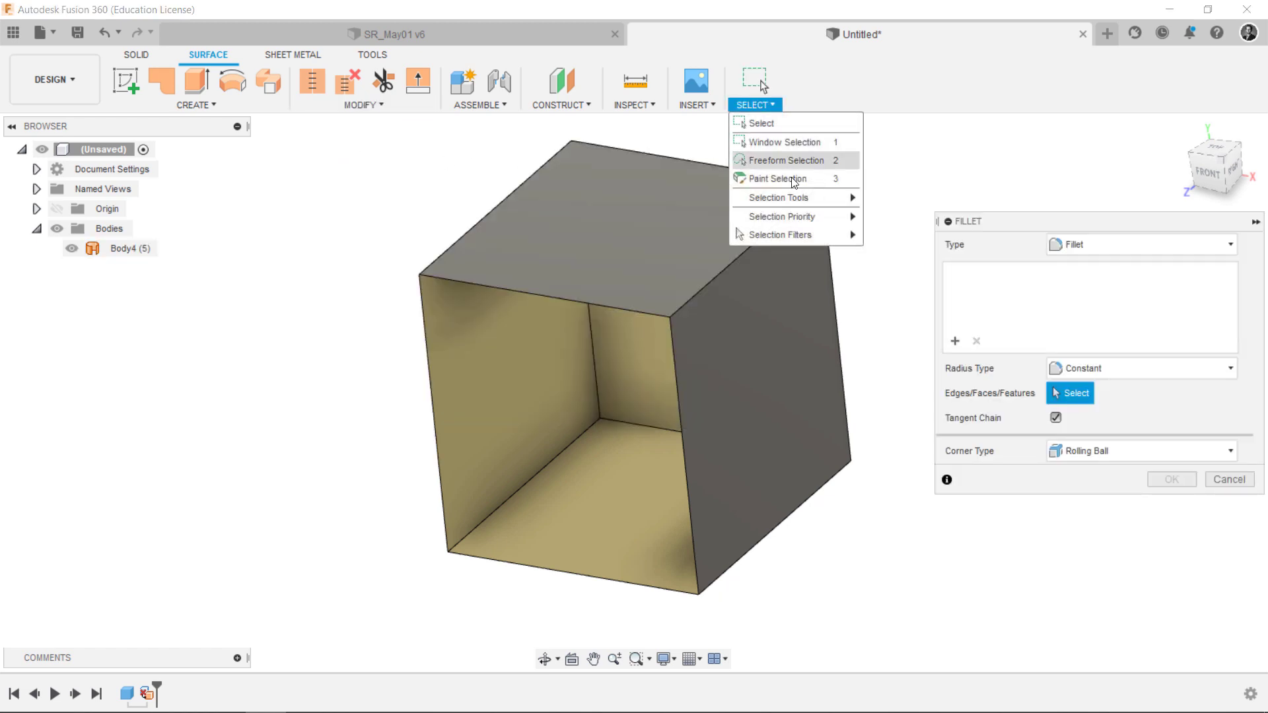
mouse_move(818, 232)
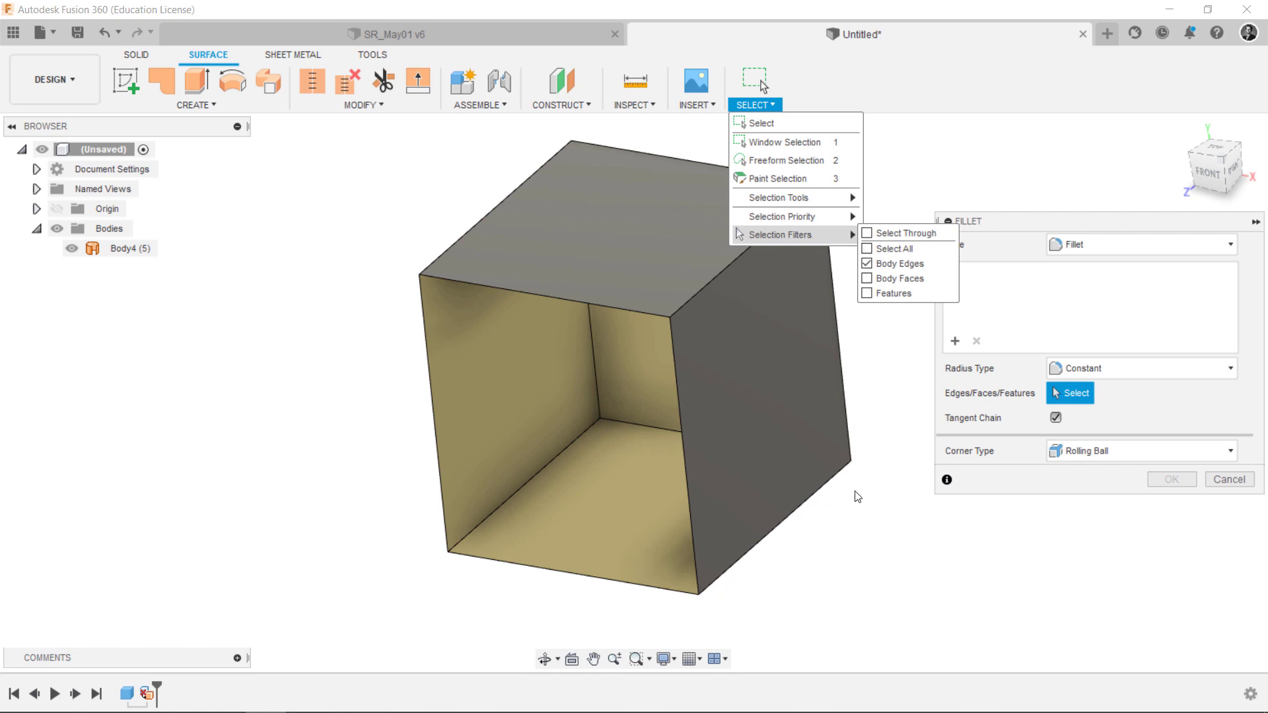
click(855, 534)
shift+middle_drag(855, 534, 871, 338)
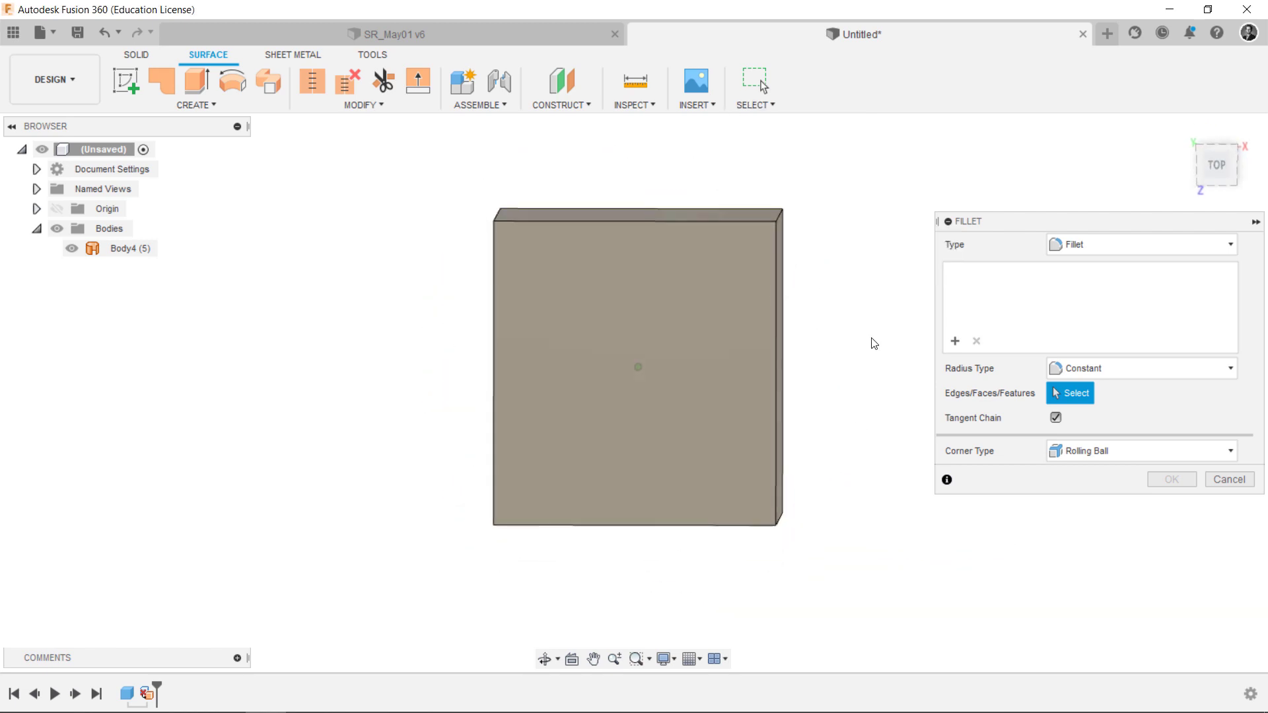
drag(858, 330, 367, 389)
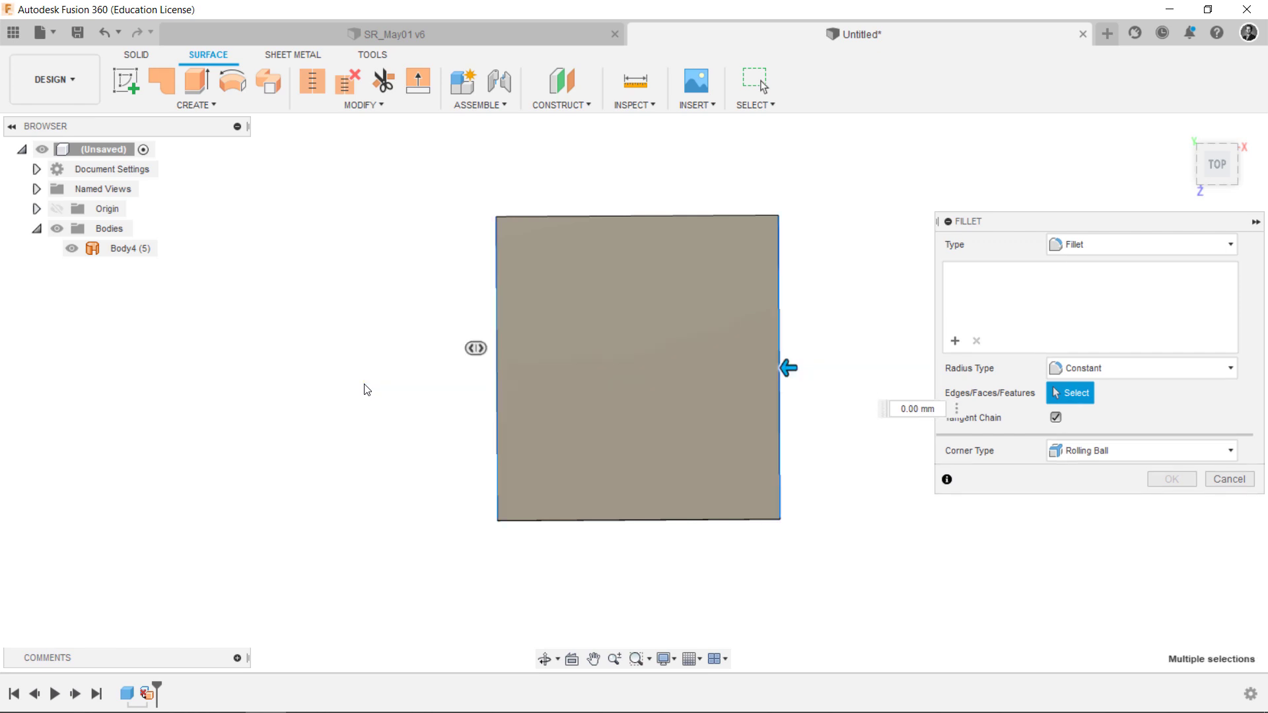
shift+middle_drag(368, 390, 509, 458)
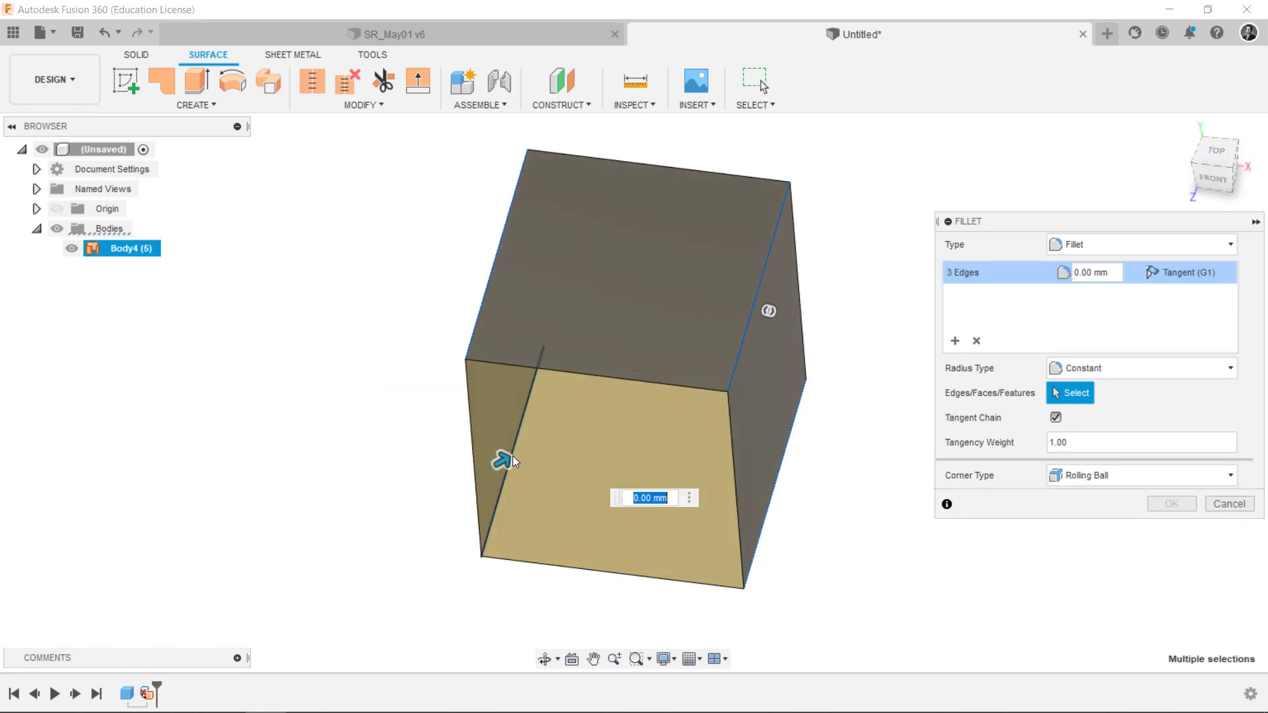
click(513, 456)
shift+middle_drag(716, 538, 670, 452)
drag(484, 493, 507, 481)
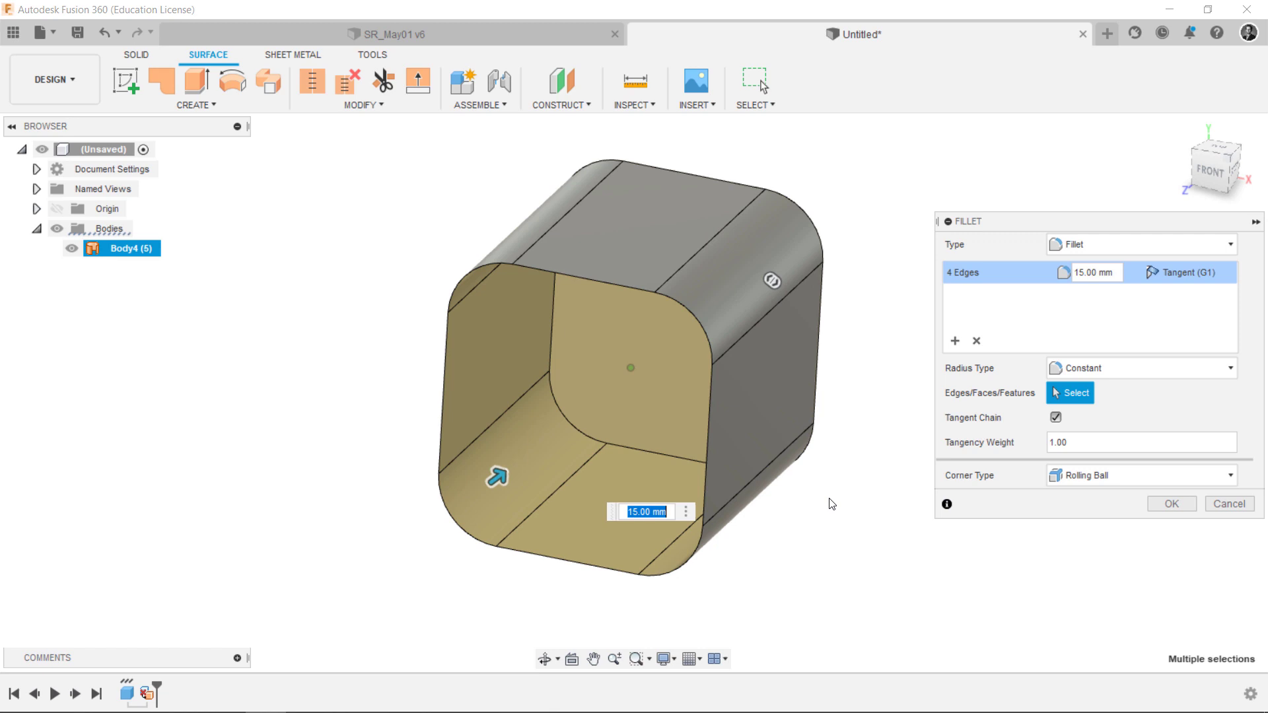
click(1170, 504)
Thicken the filleted surface's side faces and back face by 5 mm on one side as a new body
click(247, 106)
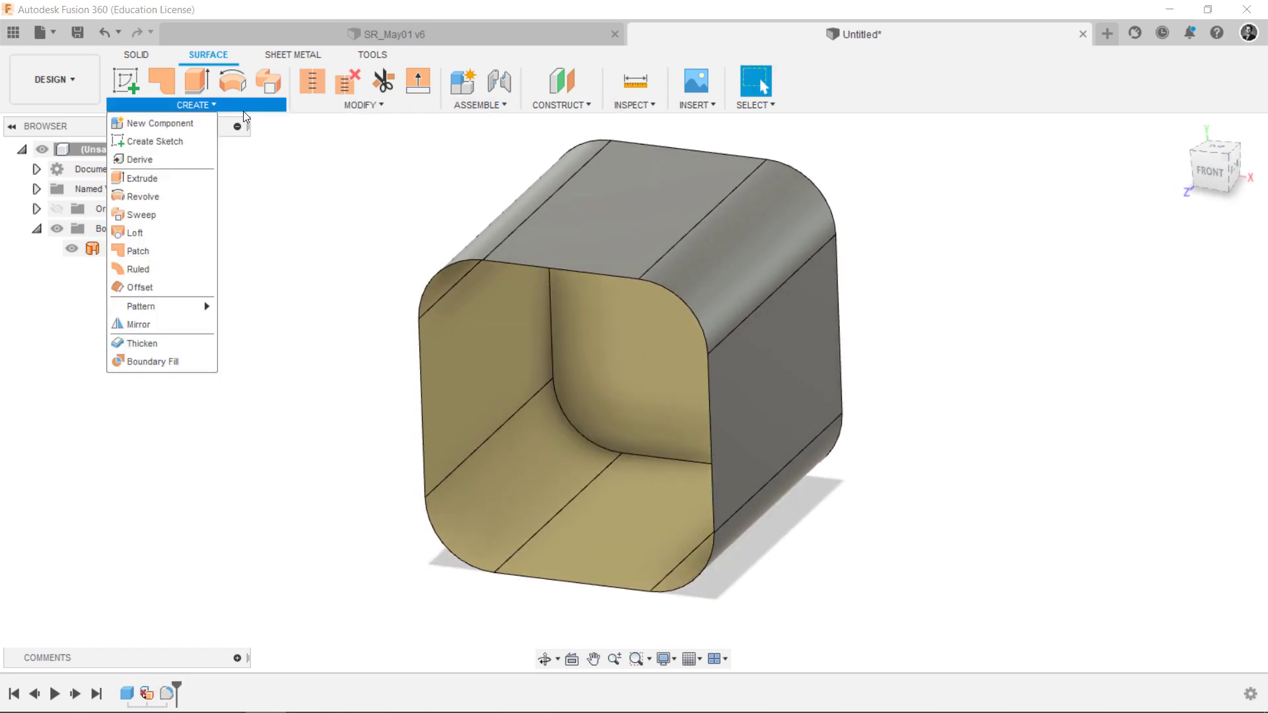
click(142, 343)
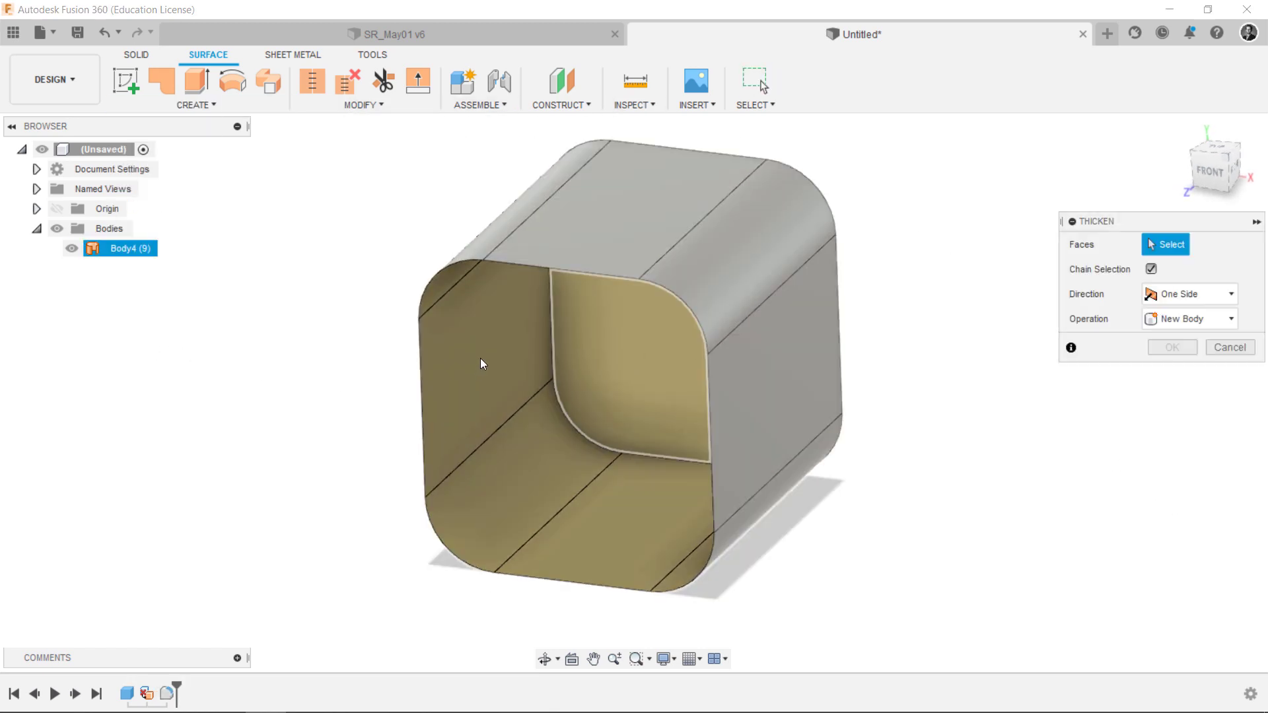
click(566, 357)
click(618, 348)
drag(620, 347, 629, 337)
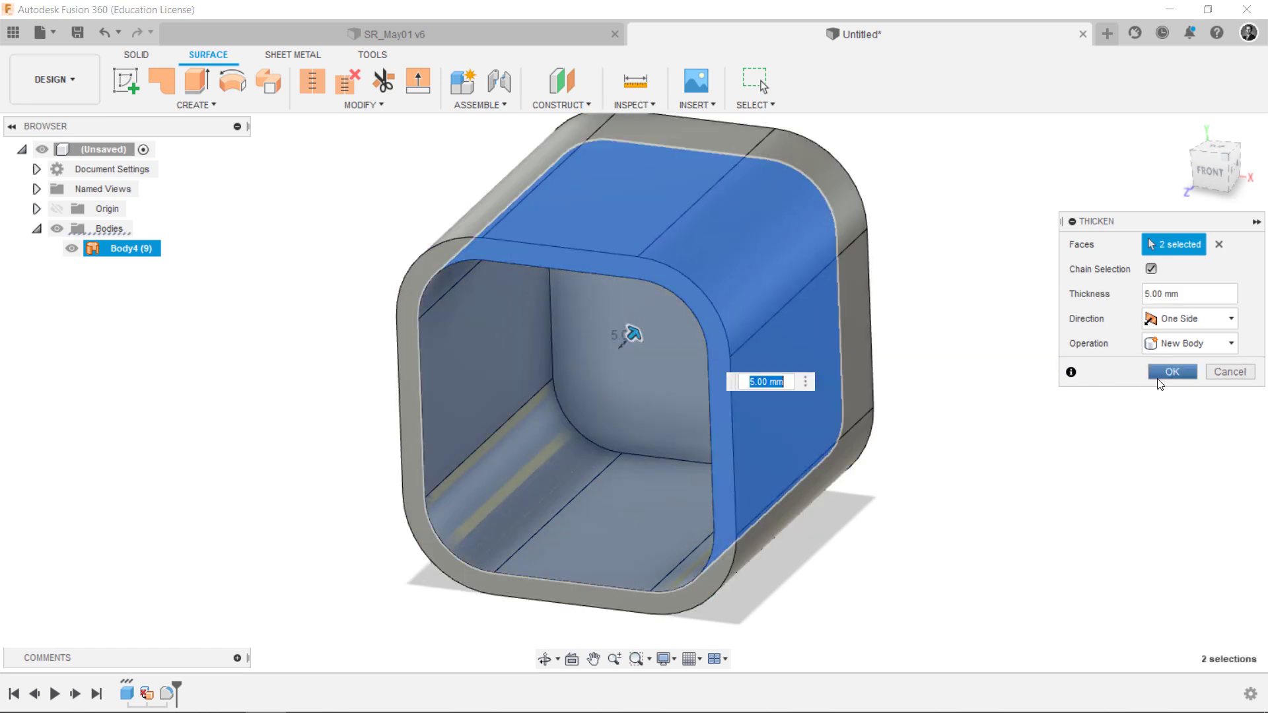
click(1157, 374)
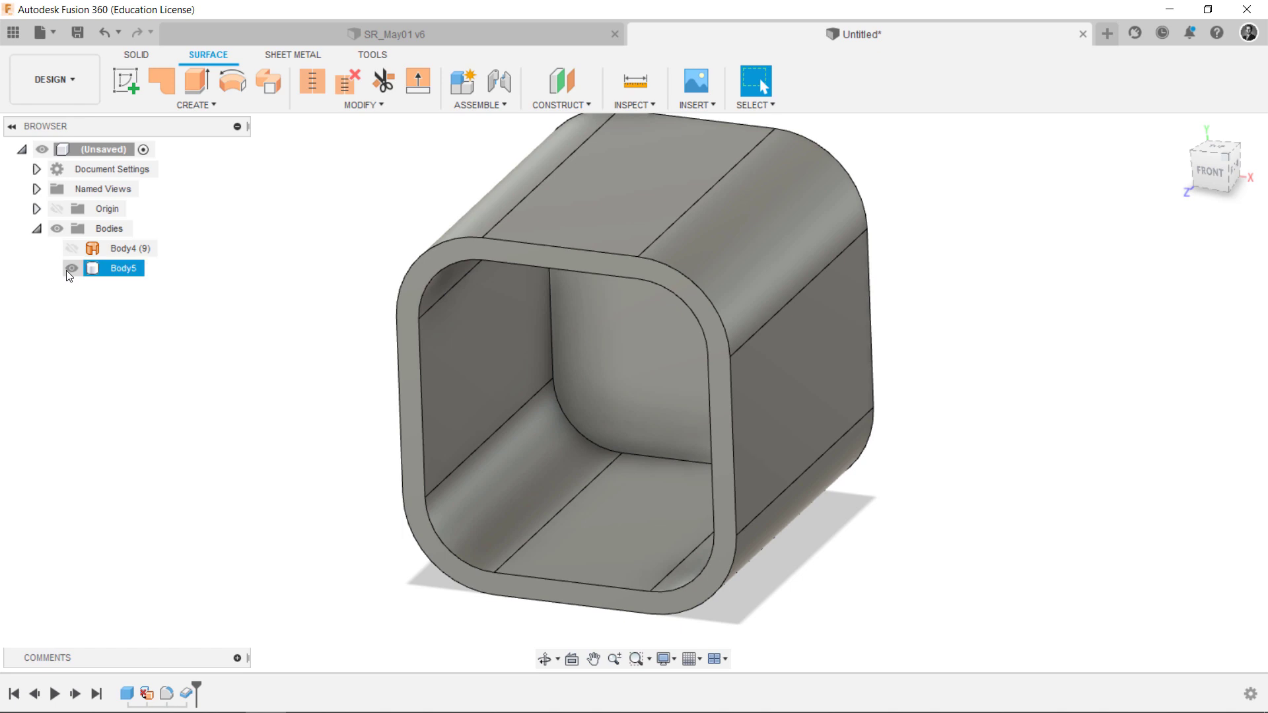
Compare the thickened solid Body5 with the surface Body4 by switching their visibility, leaving only the solid shown
click(146, 56)
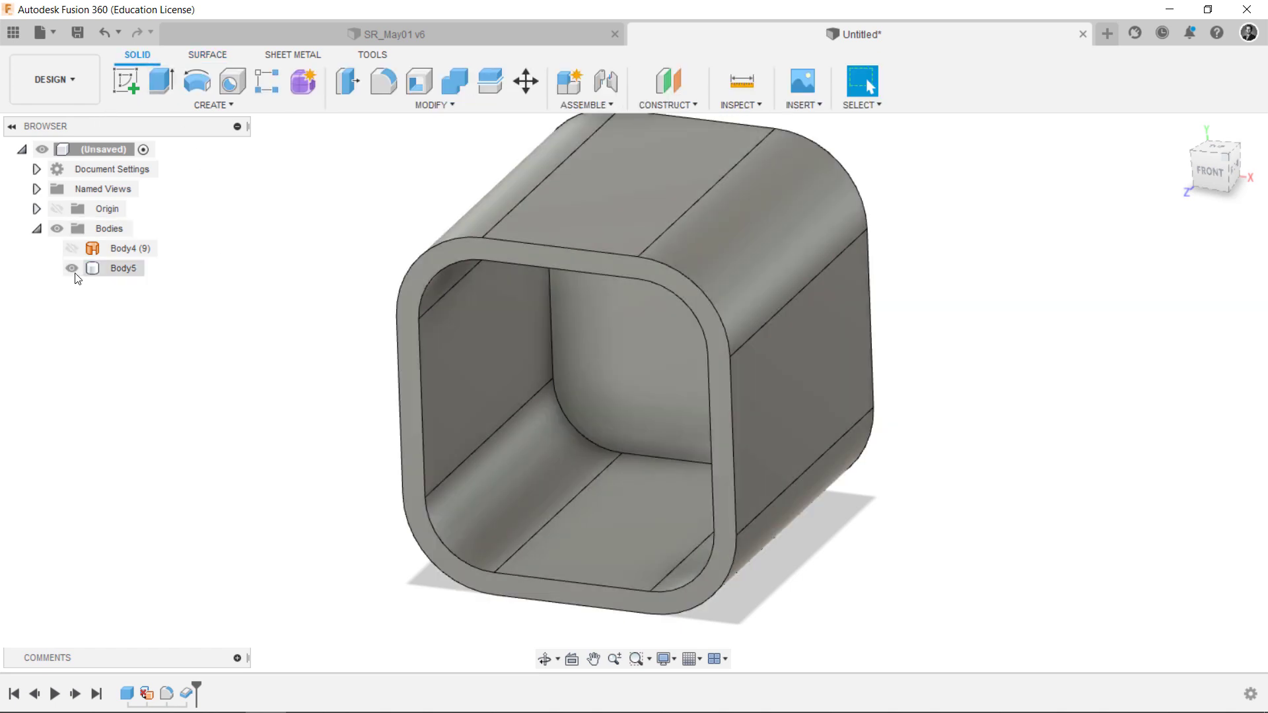
click(72, 268)
click(71, 248)
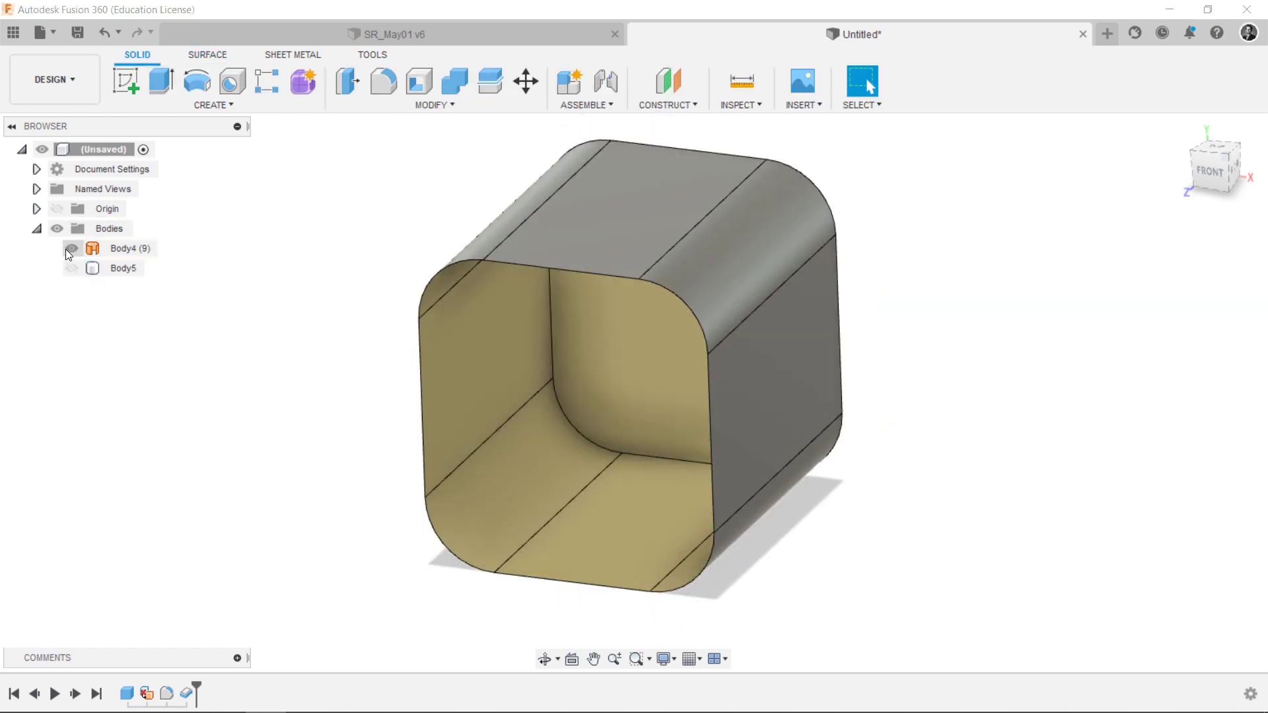
click(67, 268)
click(70, 250)
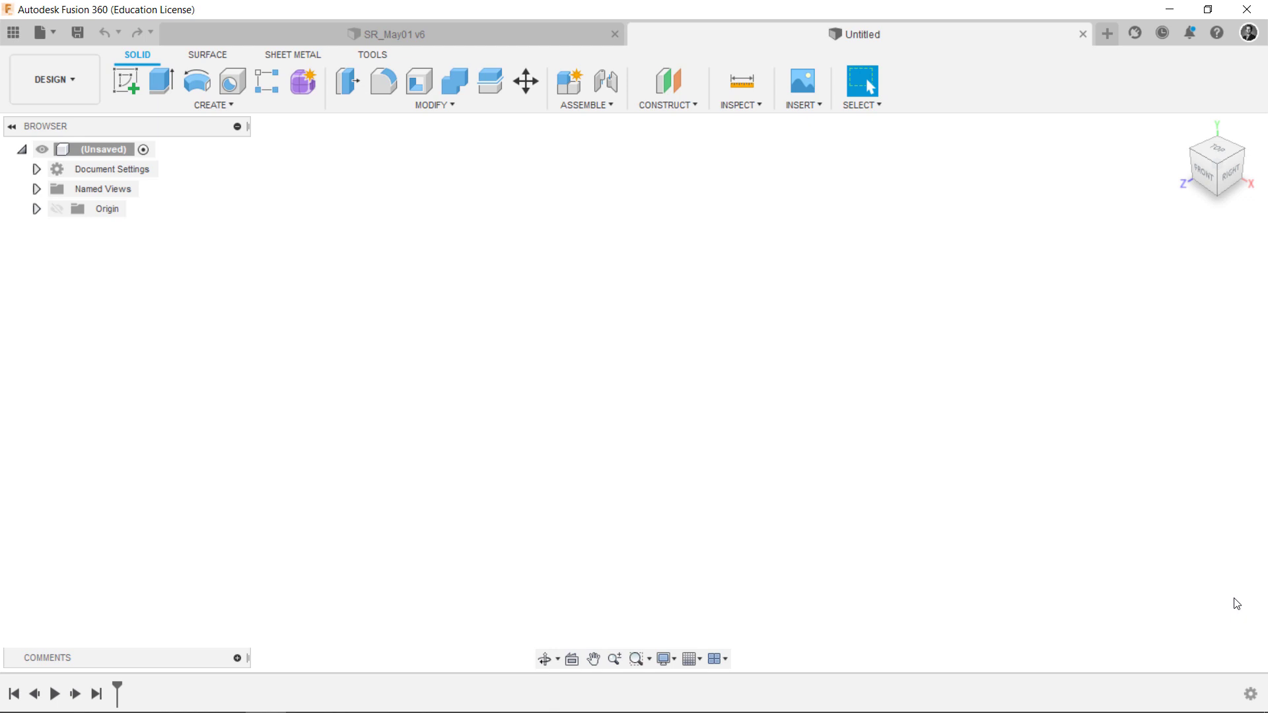
Create a form with a 280 × 240 mm plane centered on the origin, using a dense face grid with 27 length faces
click(304, 83)
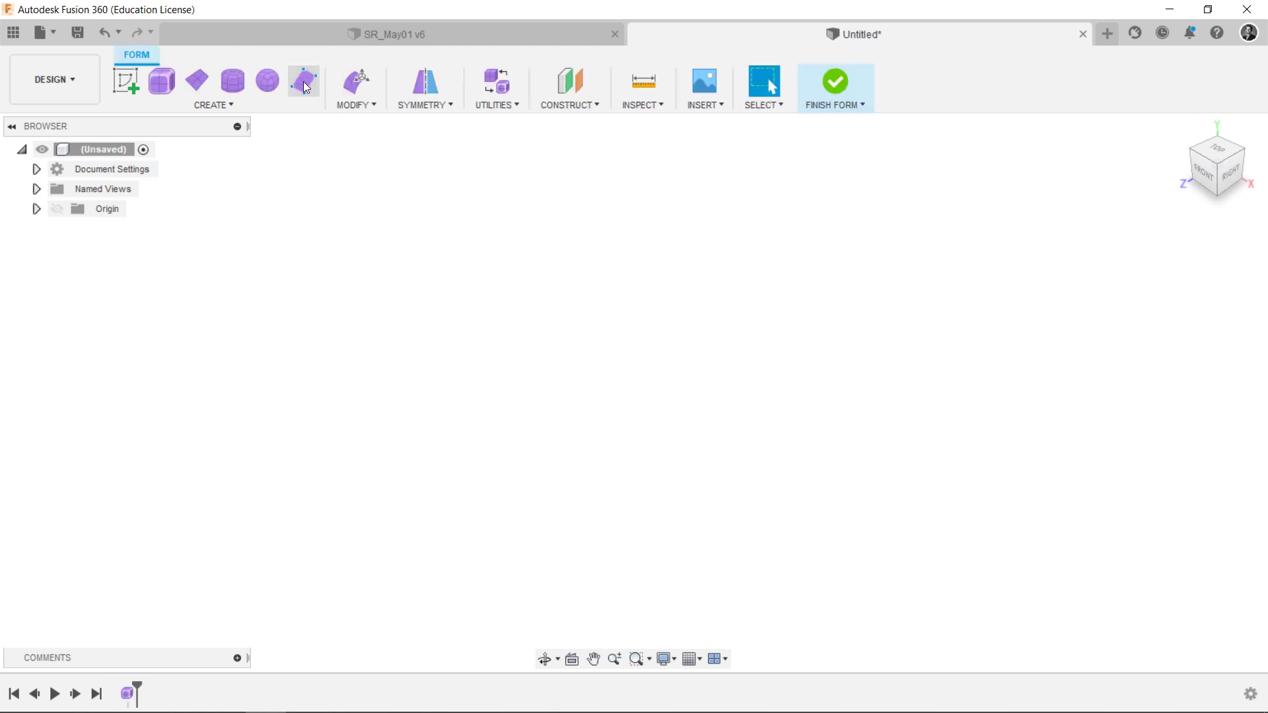
click(214, 103)
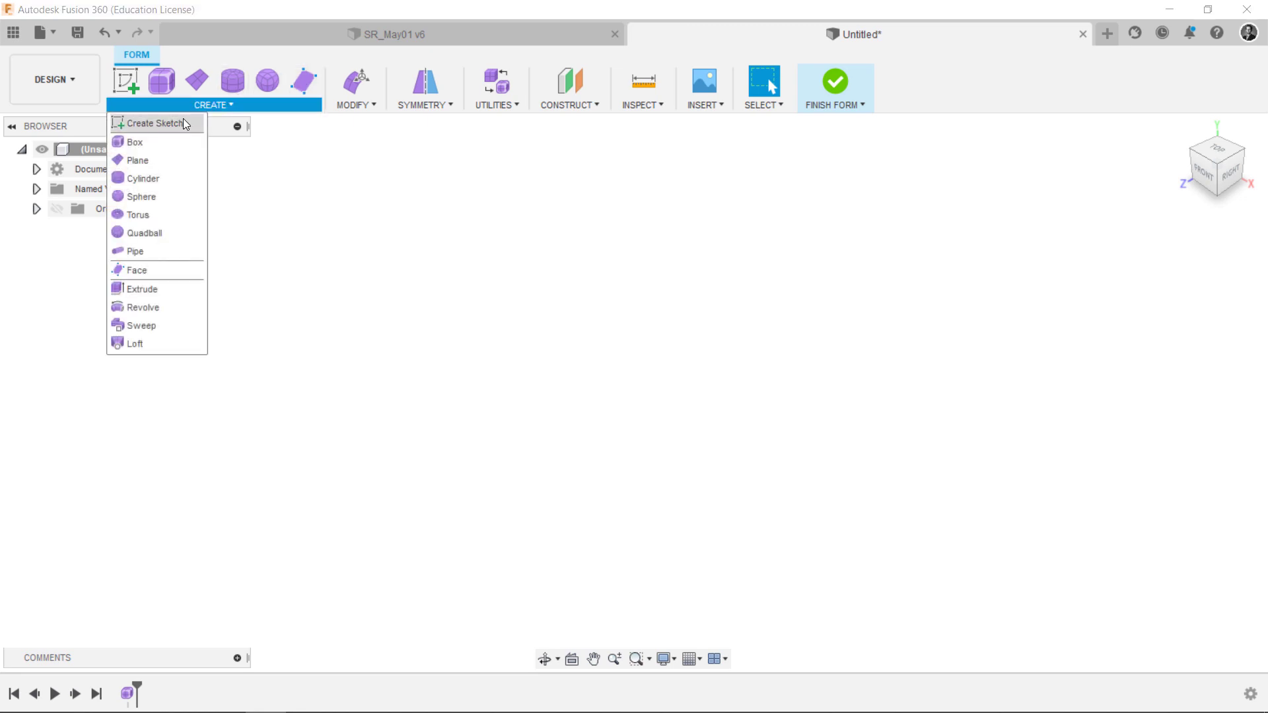
click(138, 160)
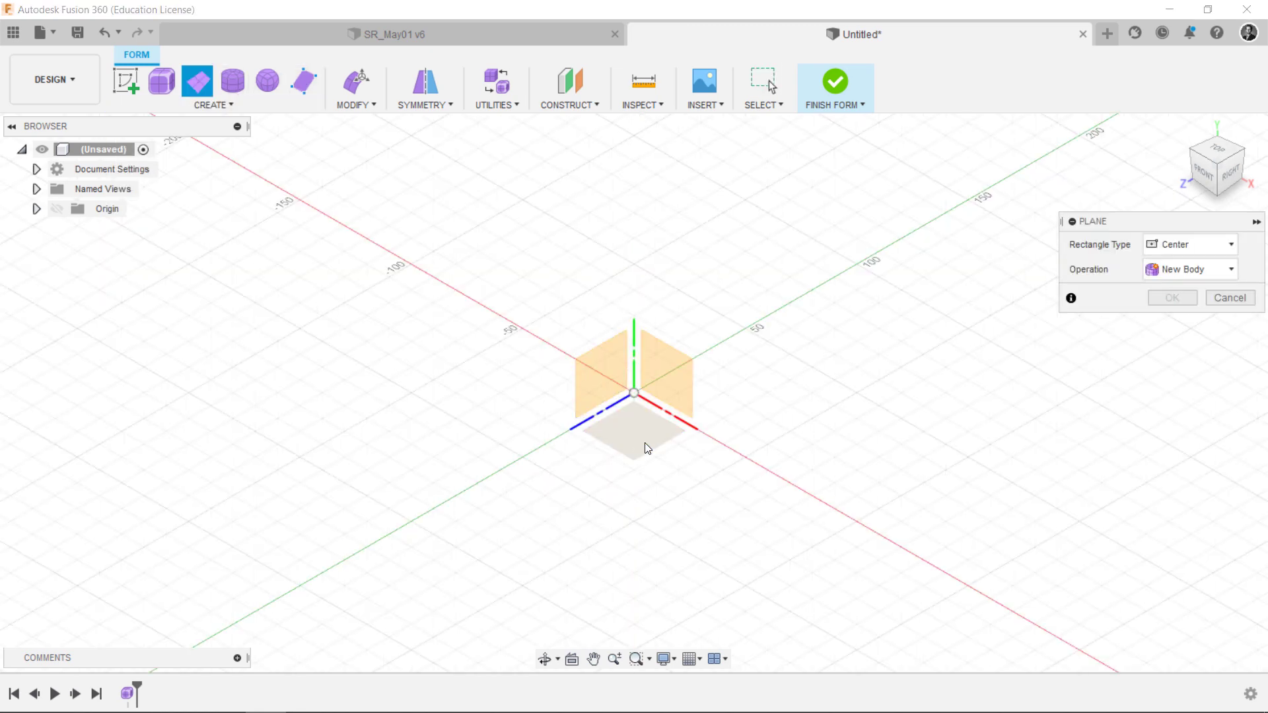
click(644, 442)
click(634, 393)
click(950, 571)
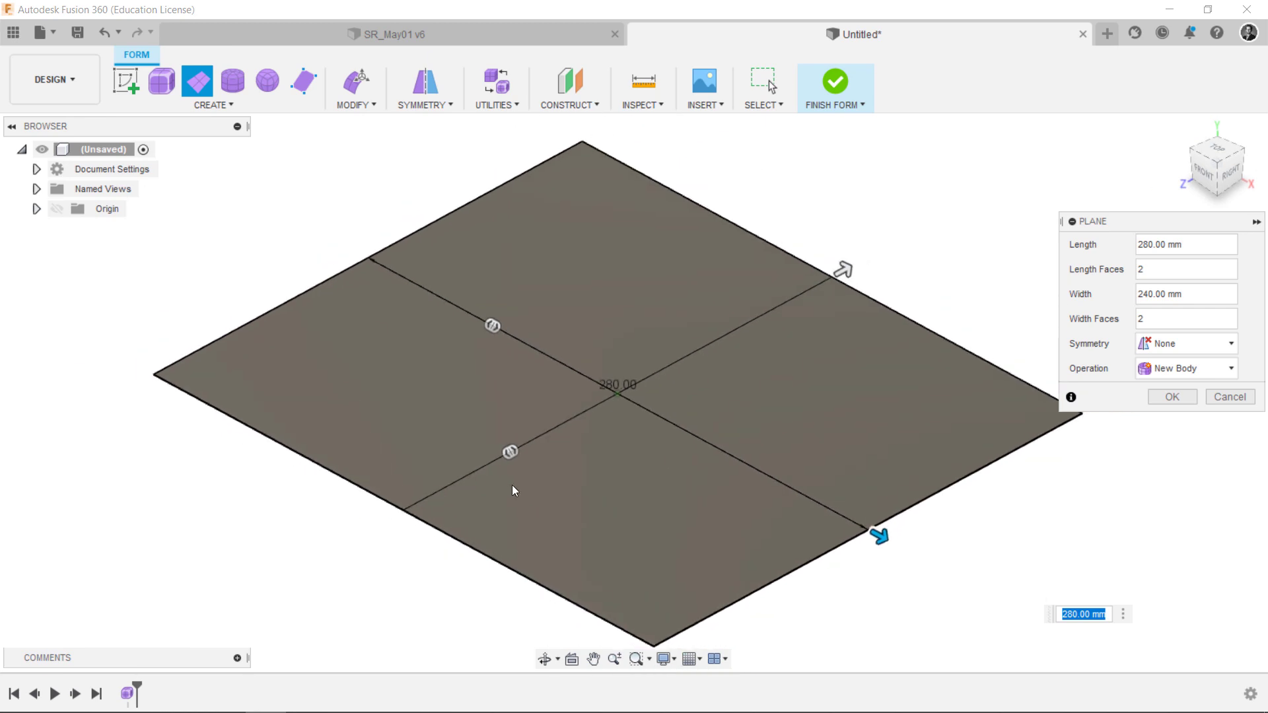
drag(511, 449, 582, 342)
drag(492, 325, 786, 515)
click(1171, 397)
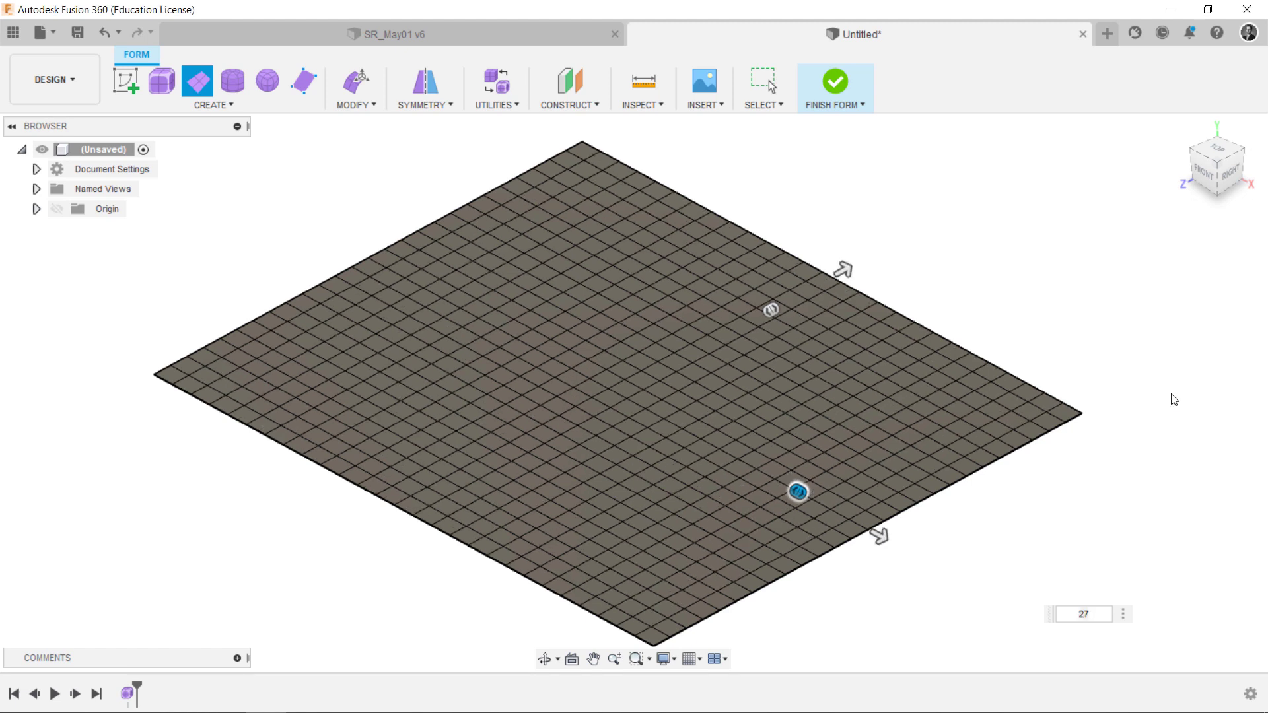
Start Edit Form and select a vertex near the center of the plane
click(349, 77)
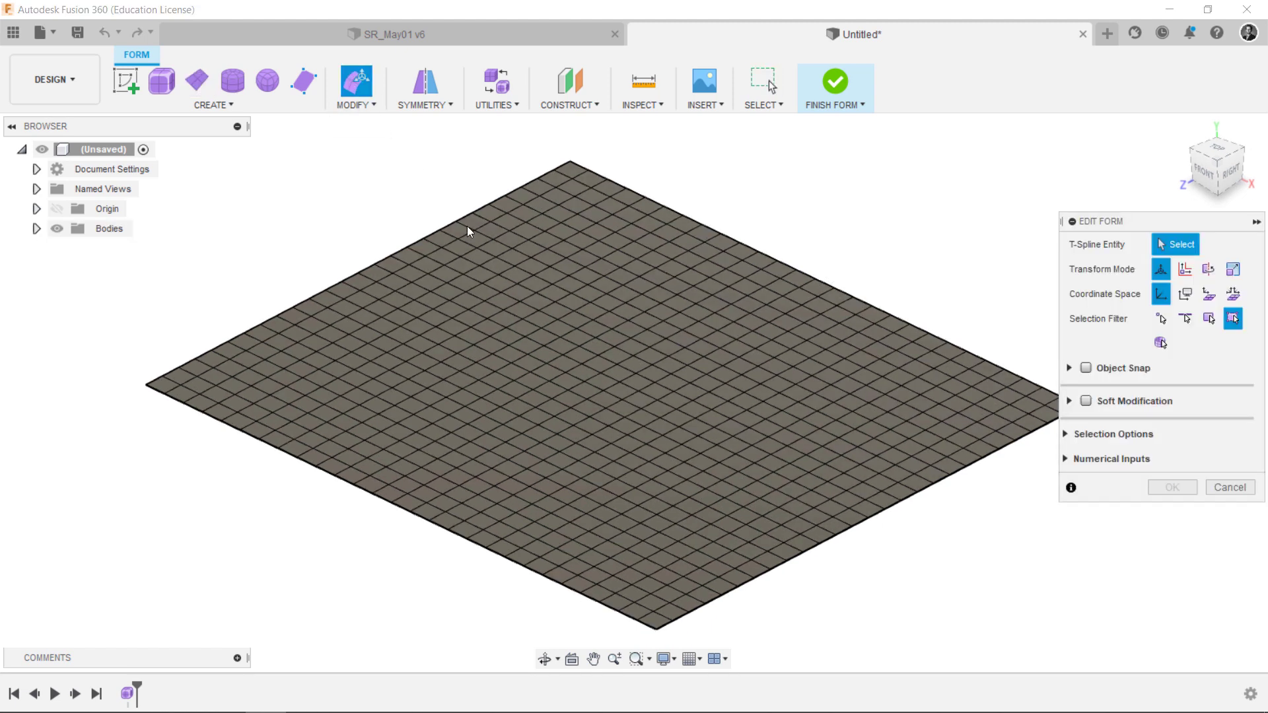
click(584, 378)
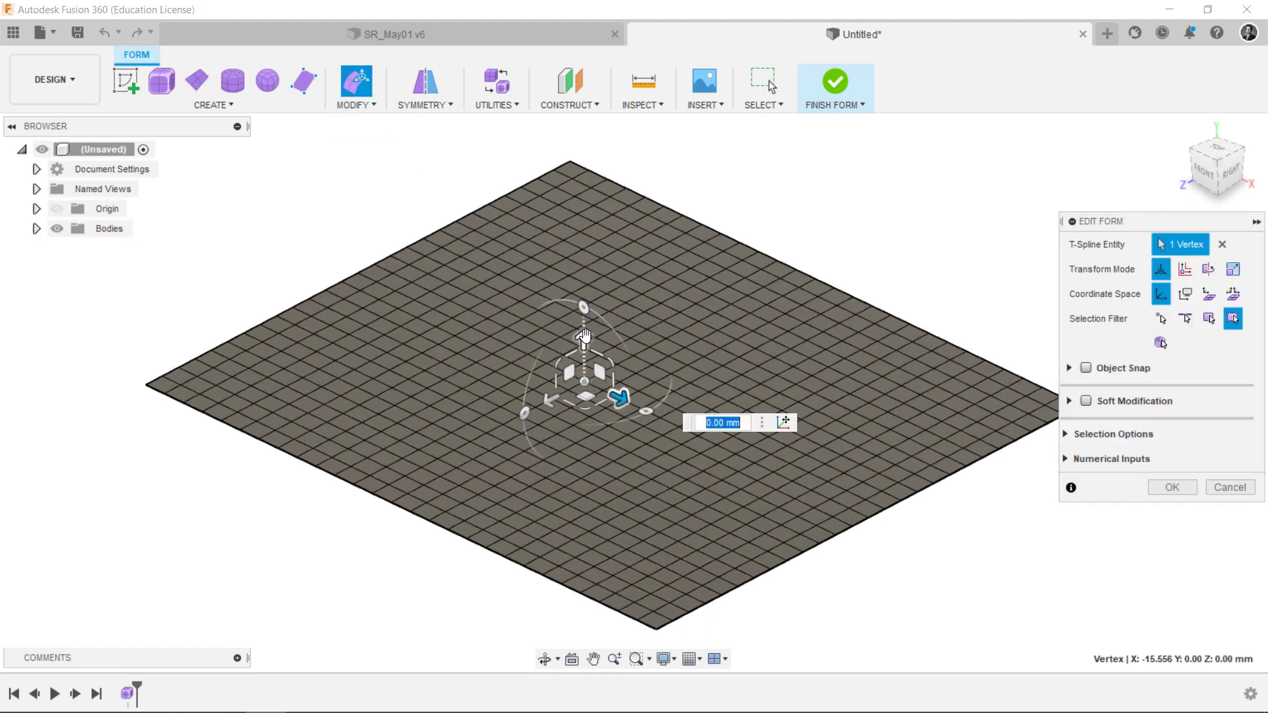
Try raising the selected vertex by about 51 mm and reset its vertical offset to 0
drag(583, 321, 612, 232)
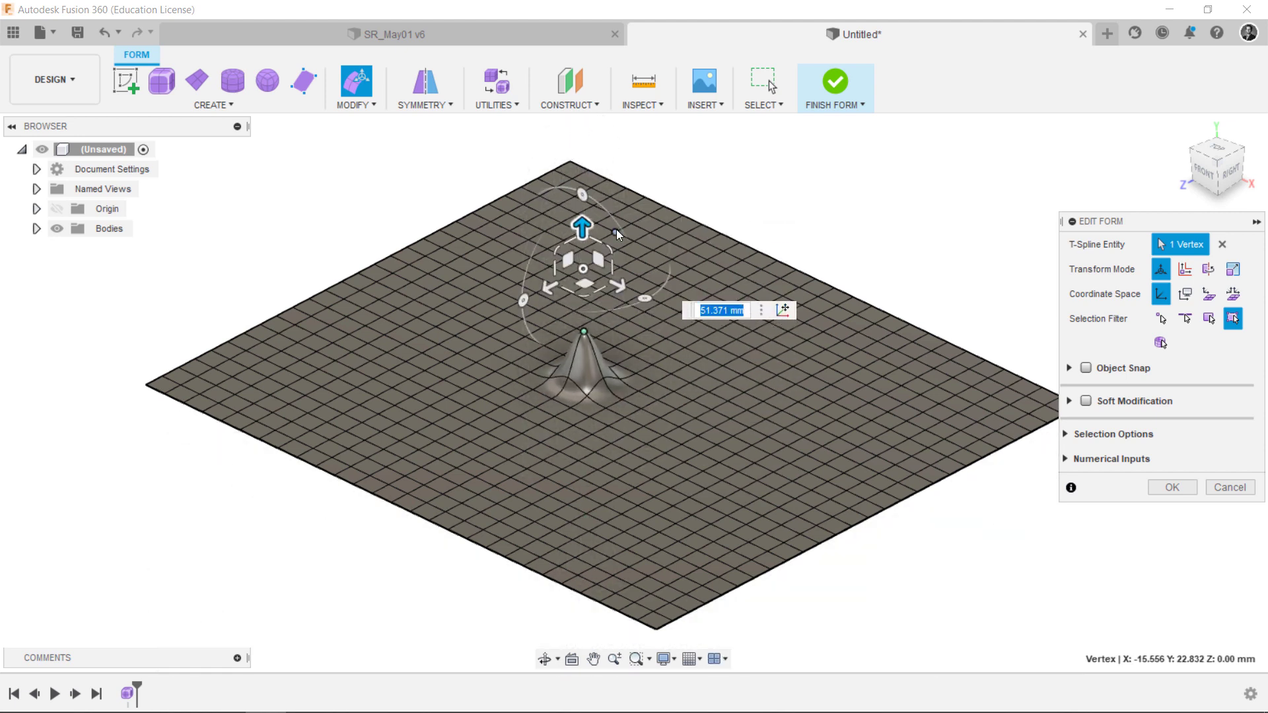
text(0)
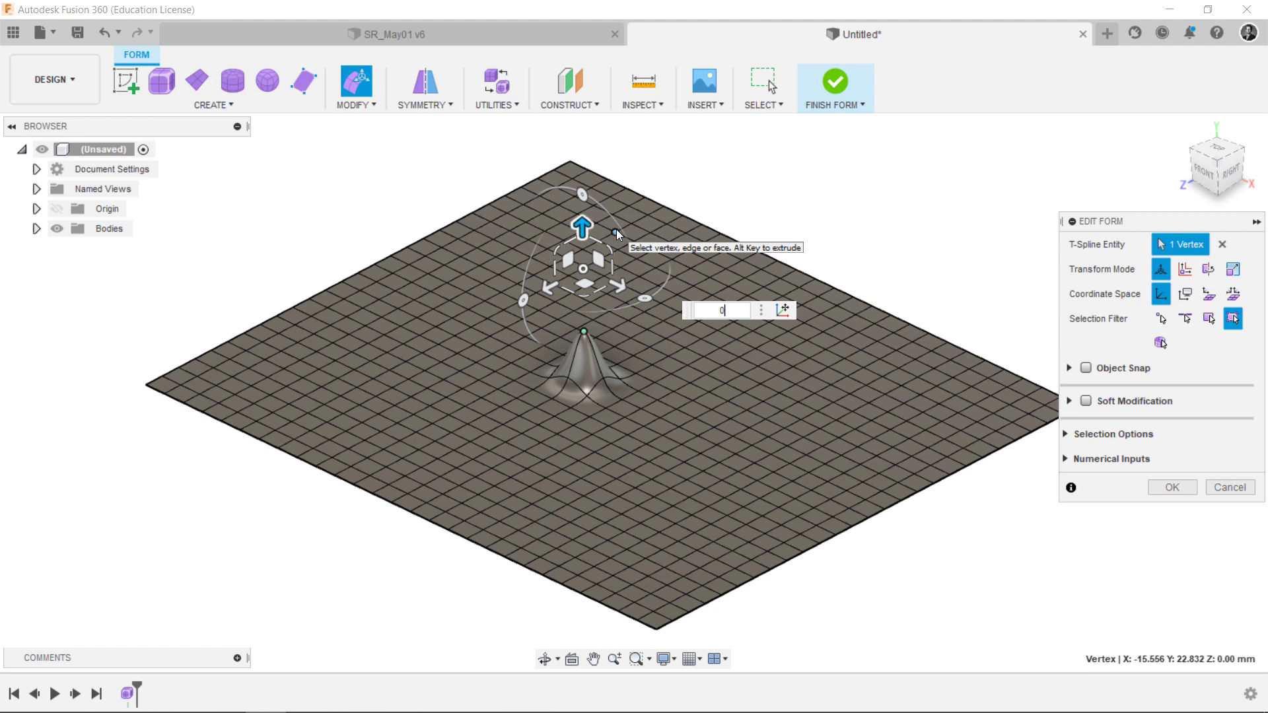
key(Return)
Enable Soft Modification, raise the selected center vertex by about 82 mm, and set the falloff weight to 0.236
click(1086, 401)
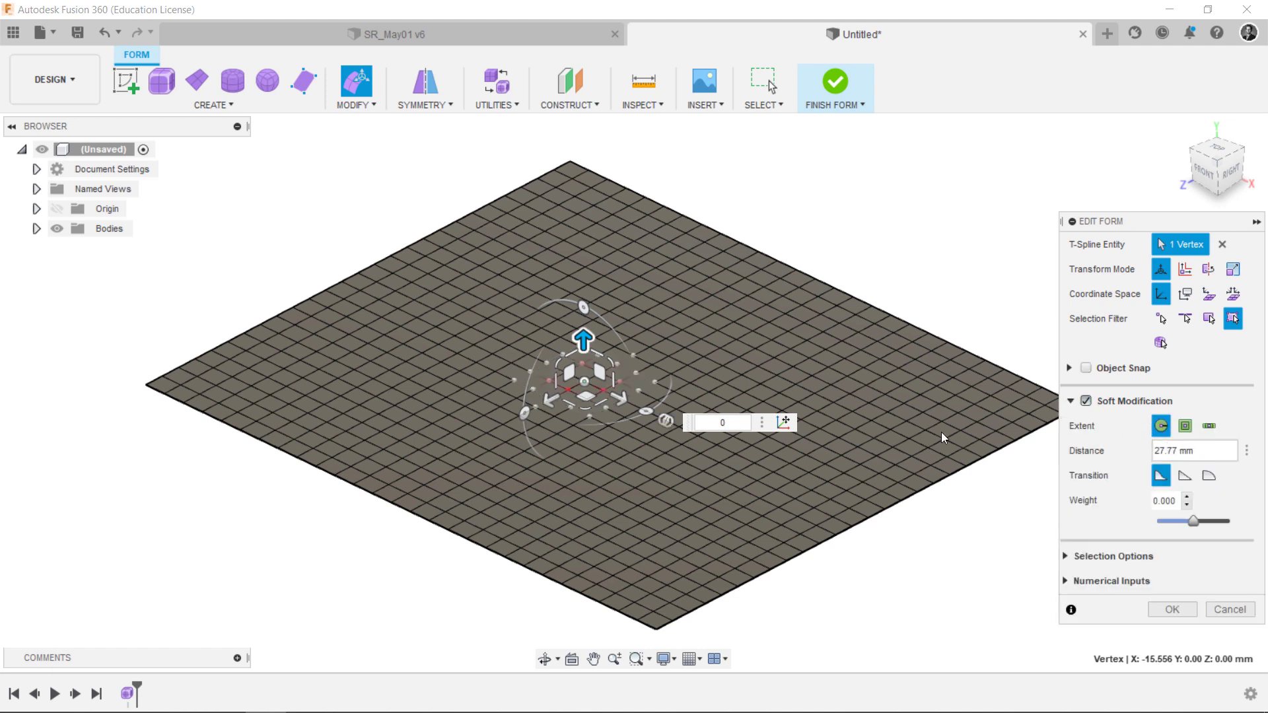
drag(583, 340, 597, 139)
drag(1193, 521, 1199, 524)
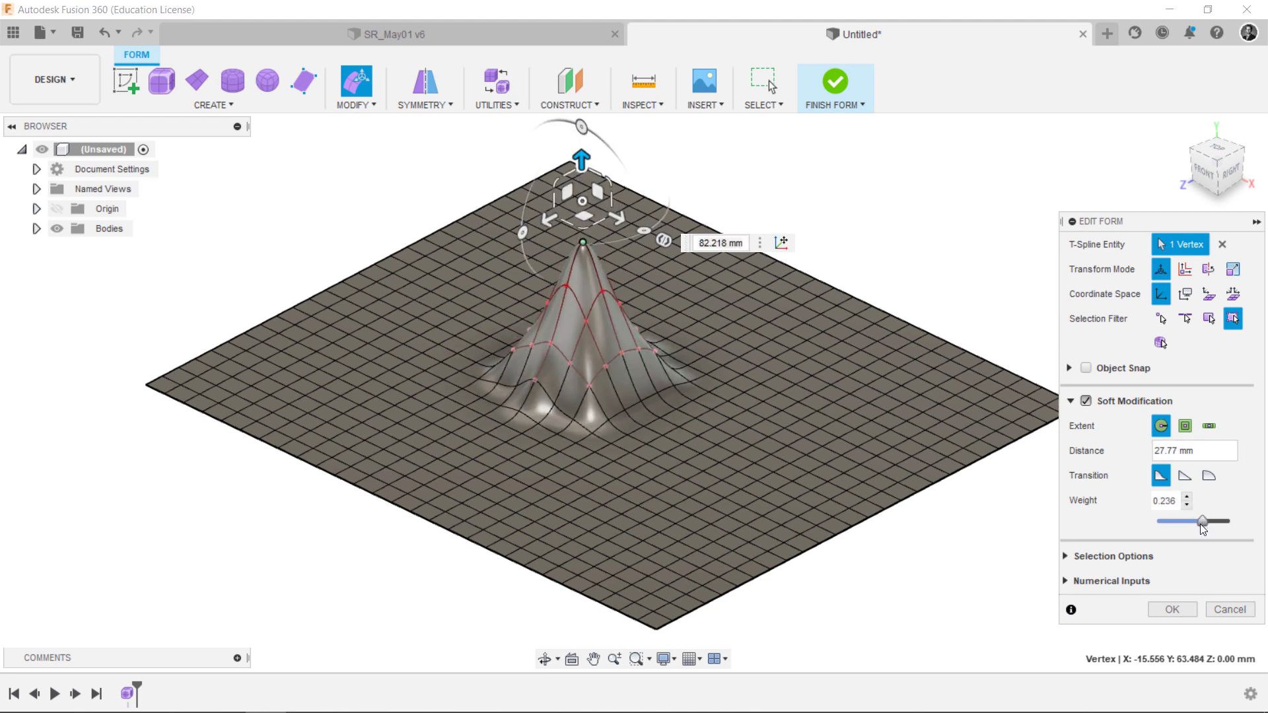
Set the soft modification distance to 66 mm, compare the transition types on the central peak, and keep the first one
click(1248, 452)
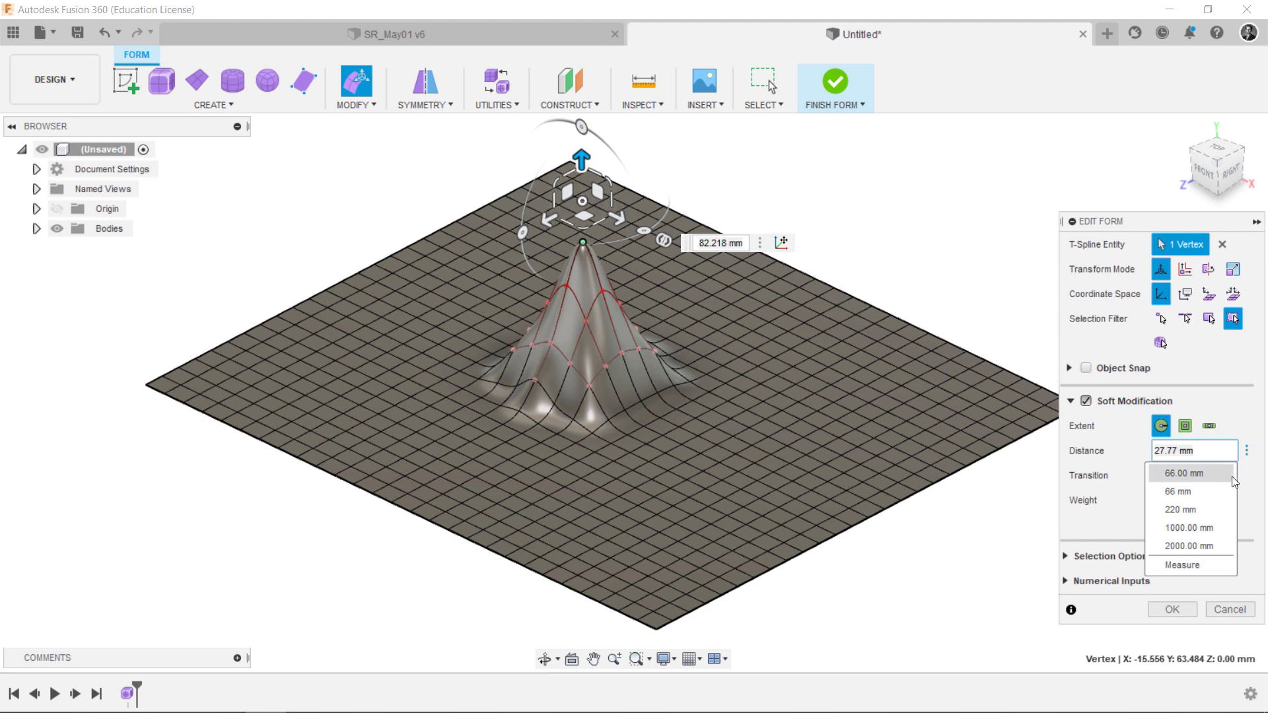
click(1231, 477)
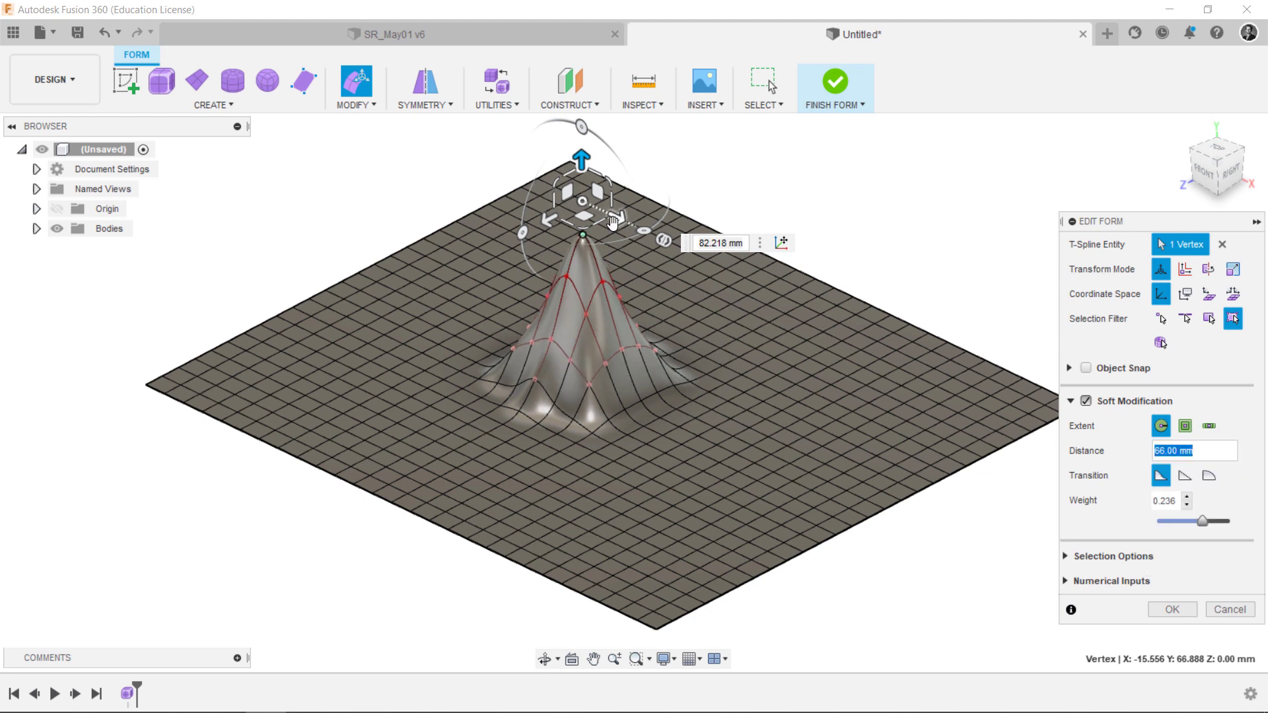
click(1206, 477)
click(1188, 477)
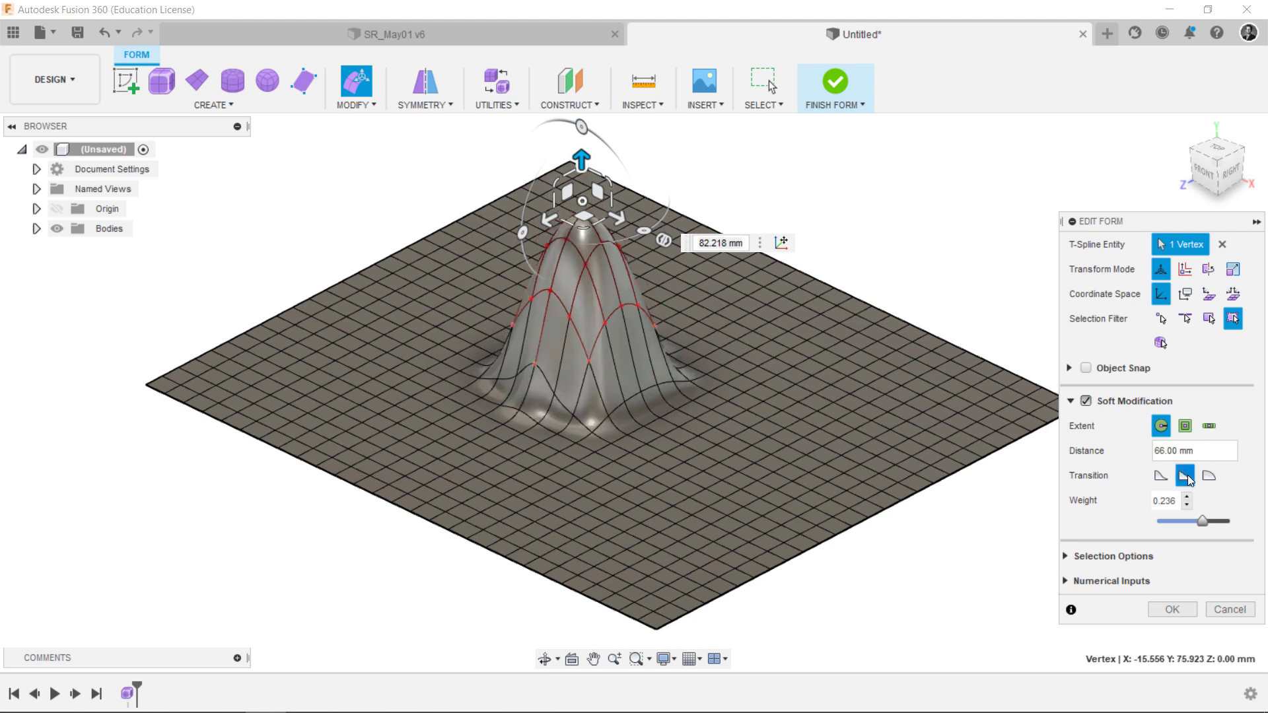
click(1160, 477)
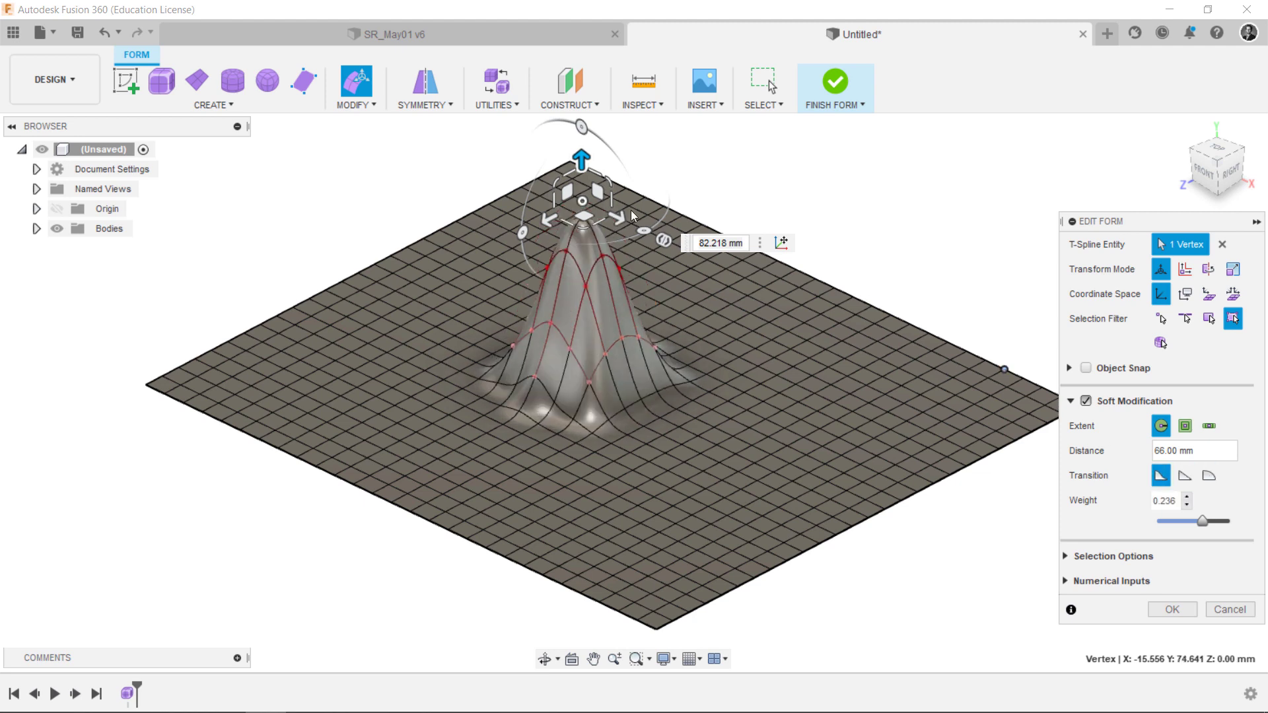
mouse_move(581, 159)
mouse_down()
mouse_move(590, 185)
mouse_move(588, 165)
mouse_up()
Raise a vertex near the plane's right corner by about 44 mm to form a broad hill, and try a larger modification distance
click(863, 384)
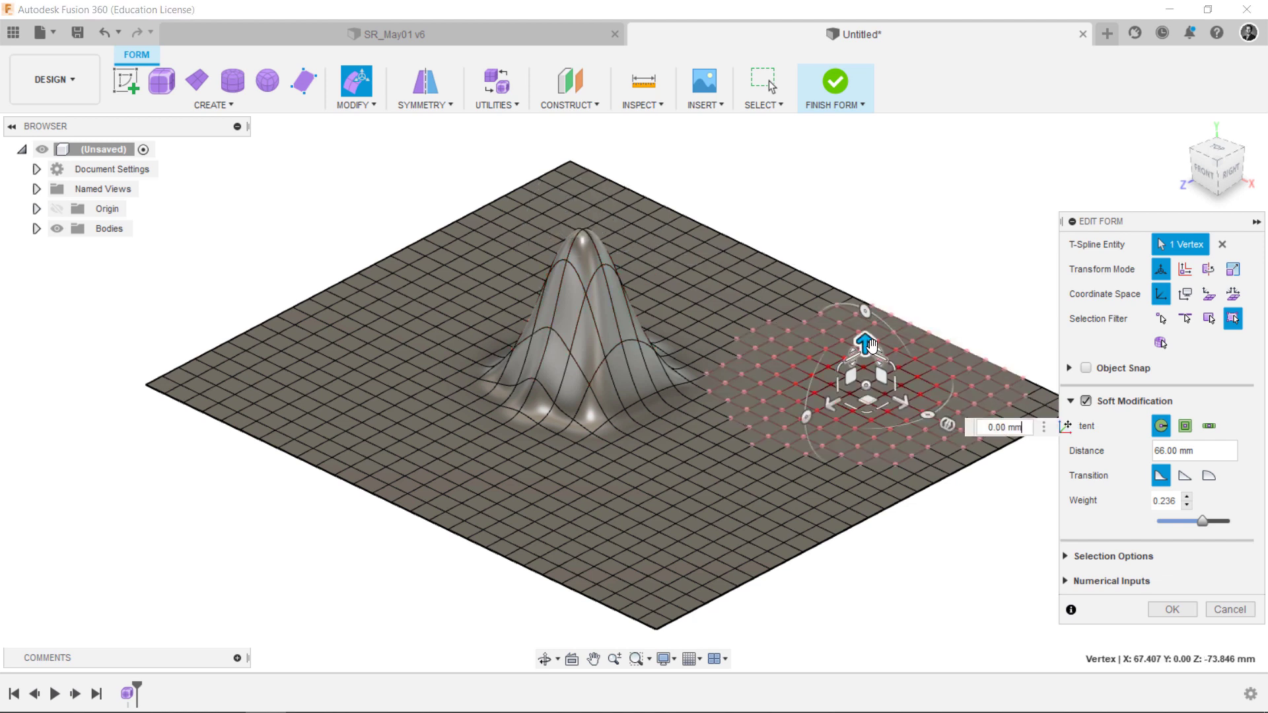
drag(863, 362, 866, 218)
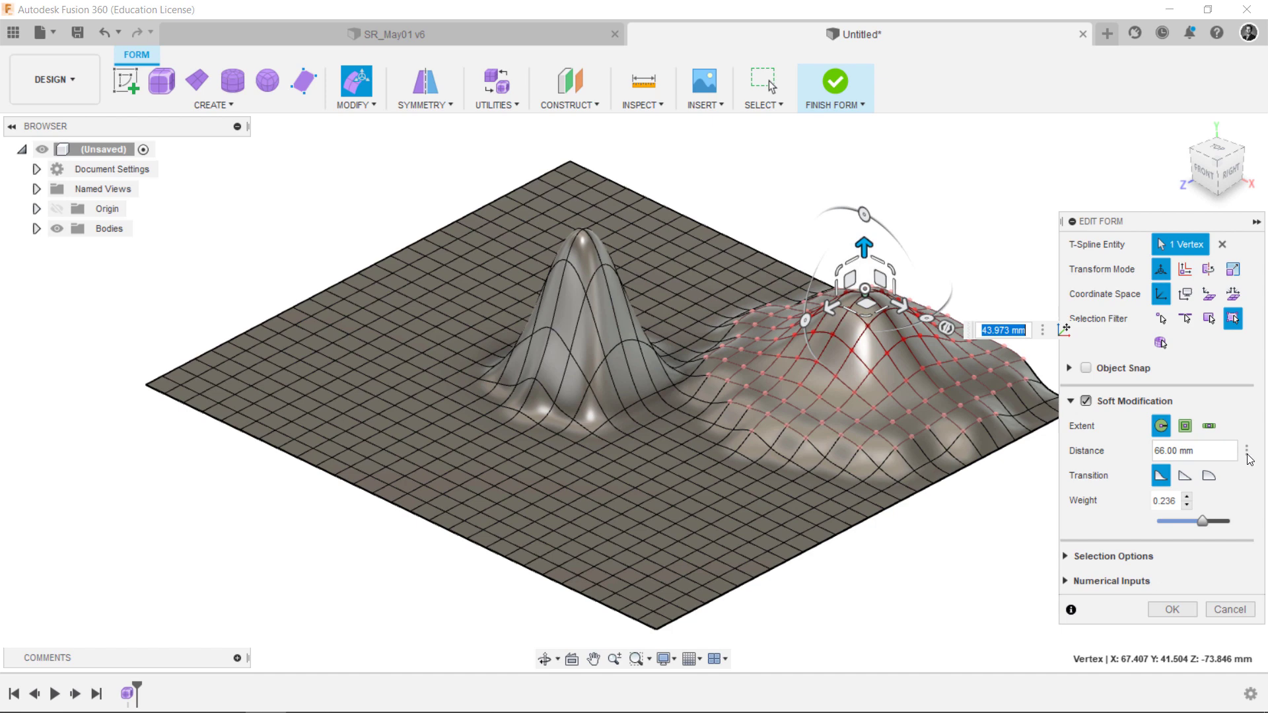
click(1246, 451)
click(1189, 509)
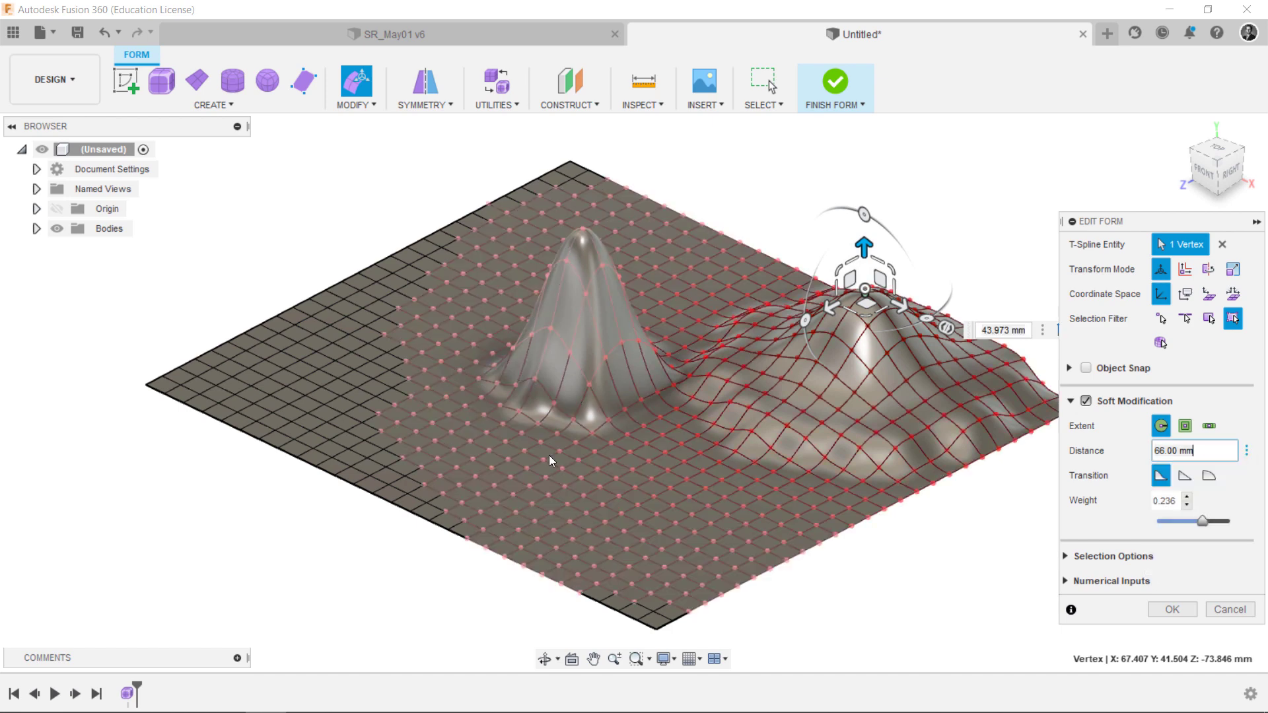
text(65)
Raise a vertex near the plane's left corner with the soft modification distance set to 100
click(234, 394)
text(100)
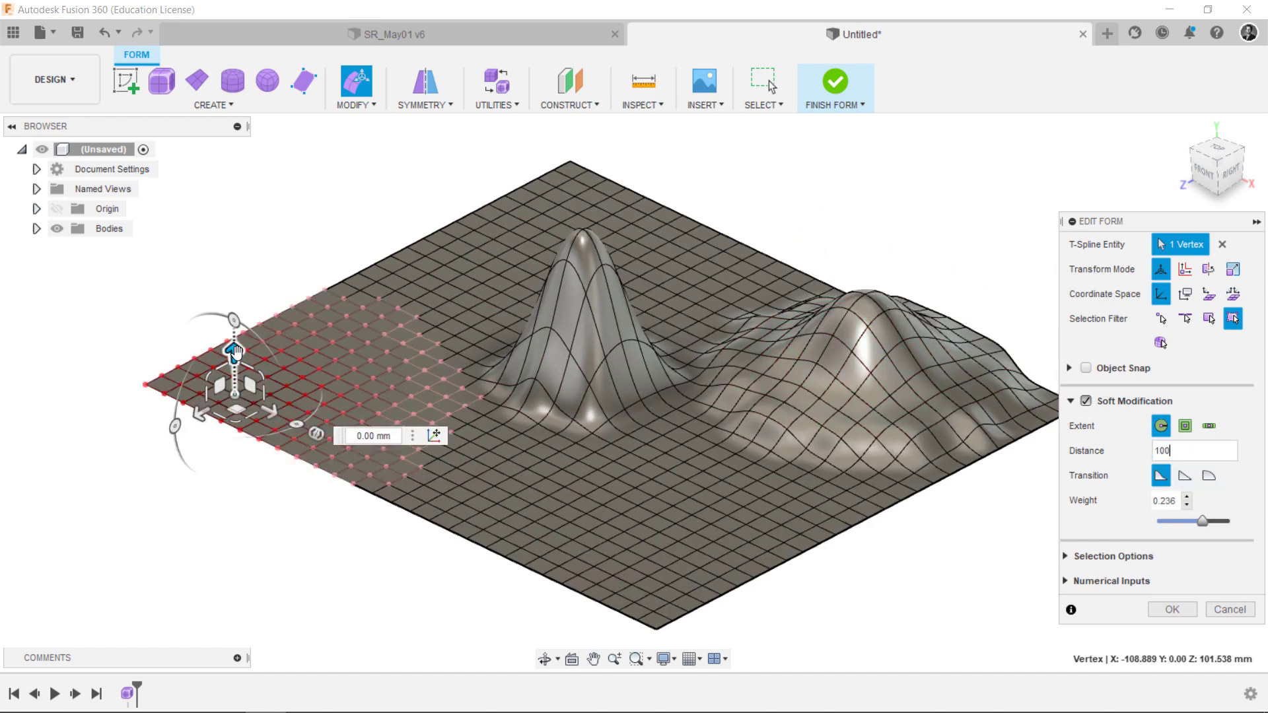
drag(234, 353, 233, 287)
Raise a vertex near the plane's front right edge by about 38 mm with the soft modification distance set to 30
click(709, 526)
drag(1174, 452, 1101, 455)
text(30)
drag(709, 482, 709, 403)
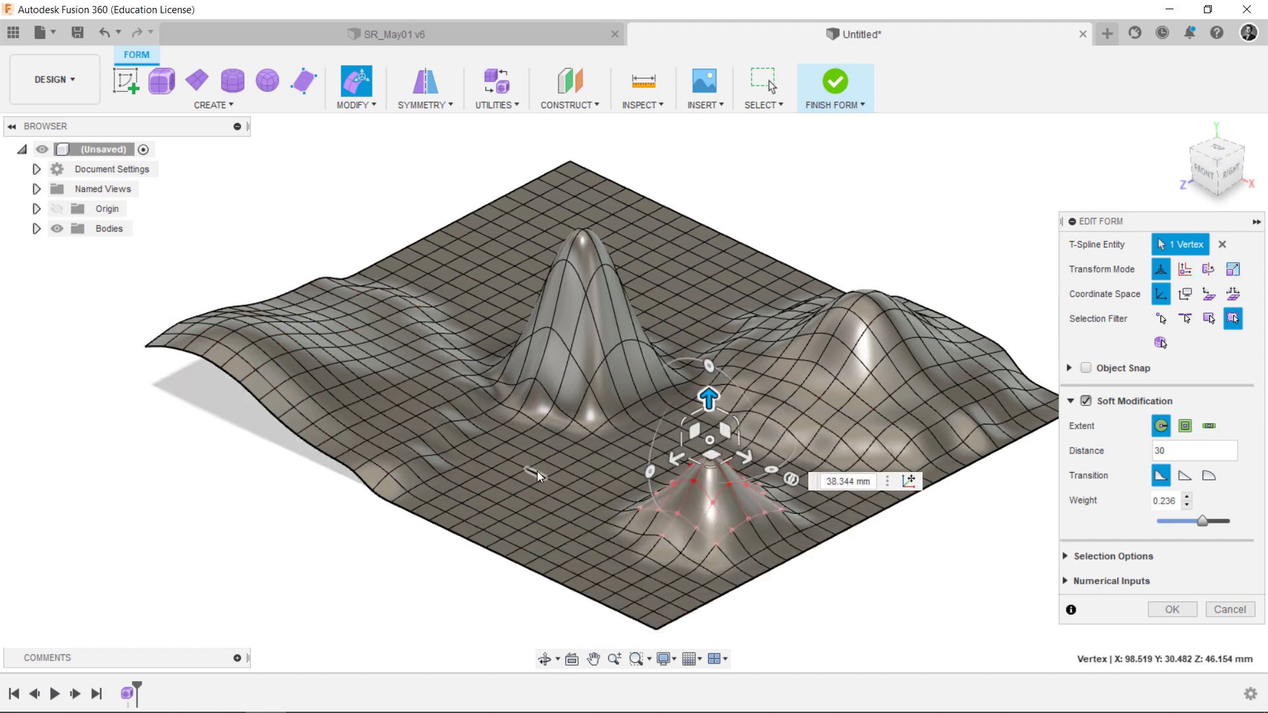
Push down a vertex in front of the central peak and slightly raise another vertex between the two tall hills
click(546, 476)
drag(546, 435, 546, 492)
click(664, 395)
drag(679, 385, 682, 363)
Raise the plane's back corner and a nearby vertex behind the central peak into tall hills, using another soft modification distance
click(570, 162)
click(1245, 452)
click(1189, 471)
shift+middle_drag(707, 323, 733, 297)
drag(399, 204, 398, 149)
click(445, 302)
drag(445, 259, 445, 196)
Lower a vertex between the peaks by about 37 mm with the soft modification distance set to 22, and accept the form edit
shift+middle_drag(660, 317, 641, 330)
click(700, 301)
click(695, 447)
click(1194, 451)
text(22)
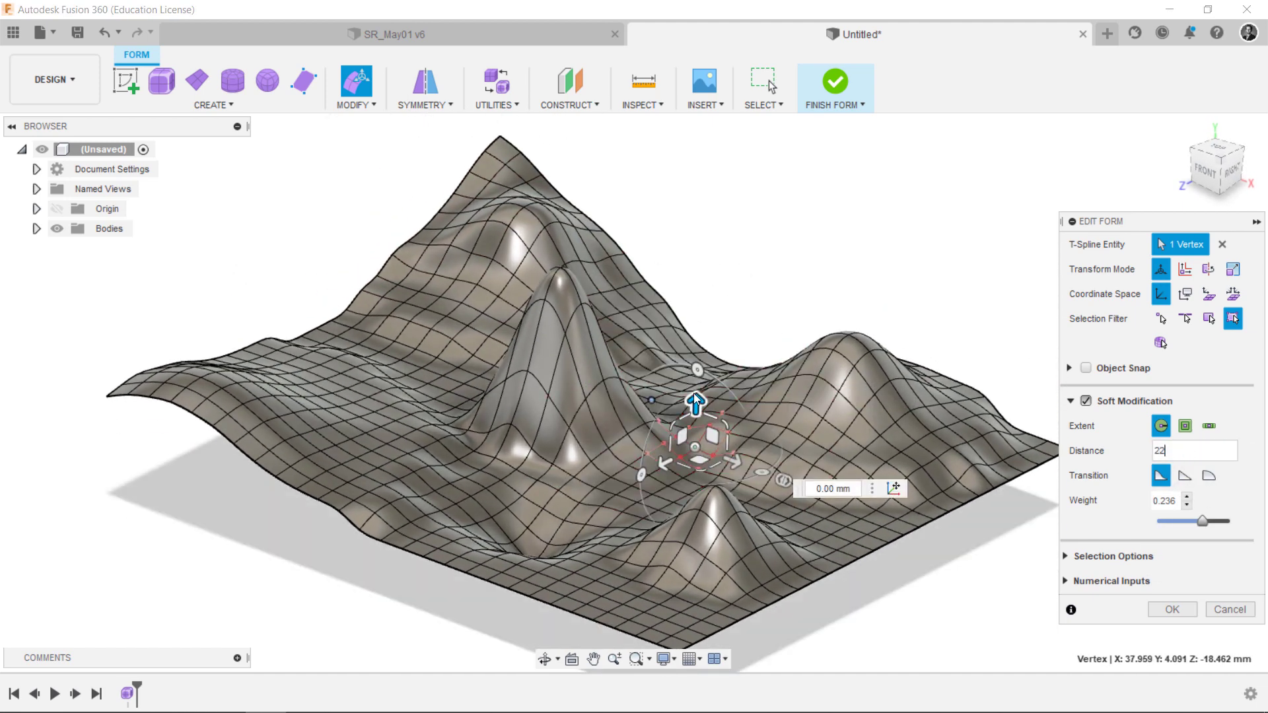
drag(695, 404, 703, 503)
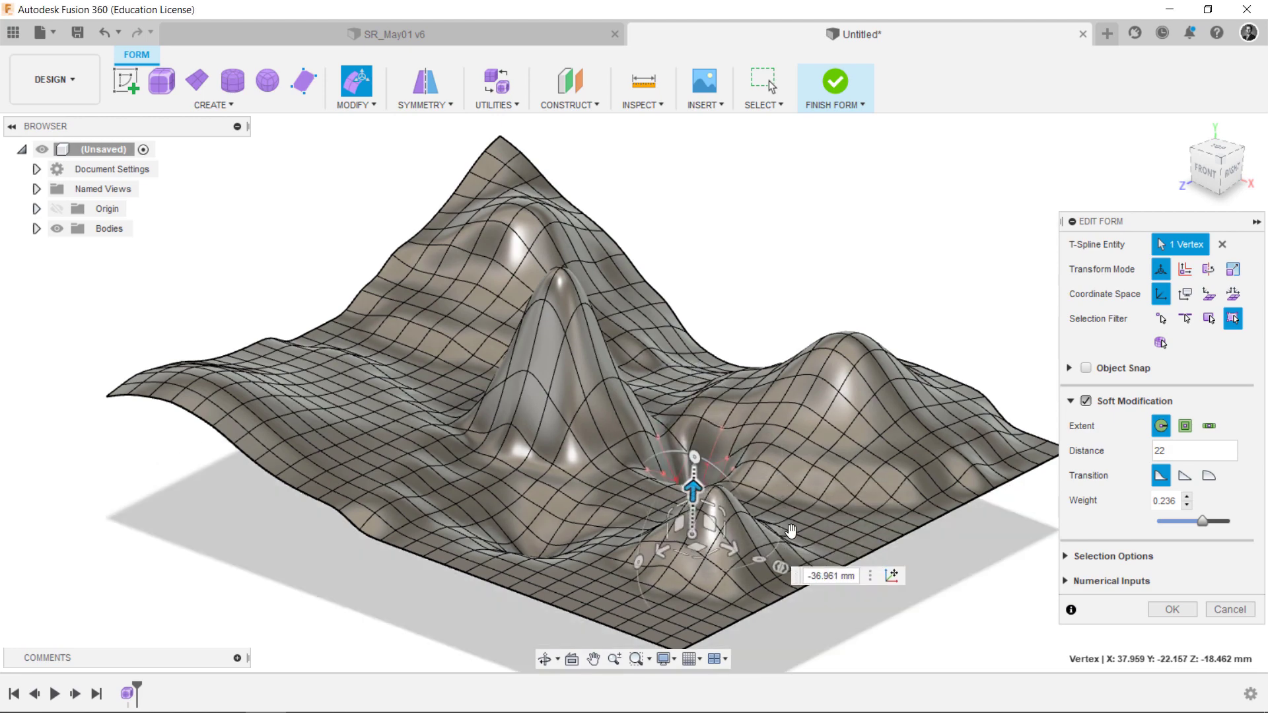
scroll(951, 299, up, 10)
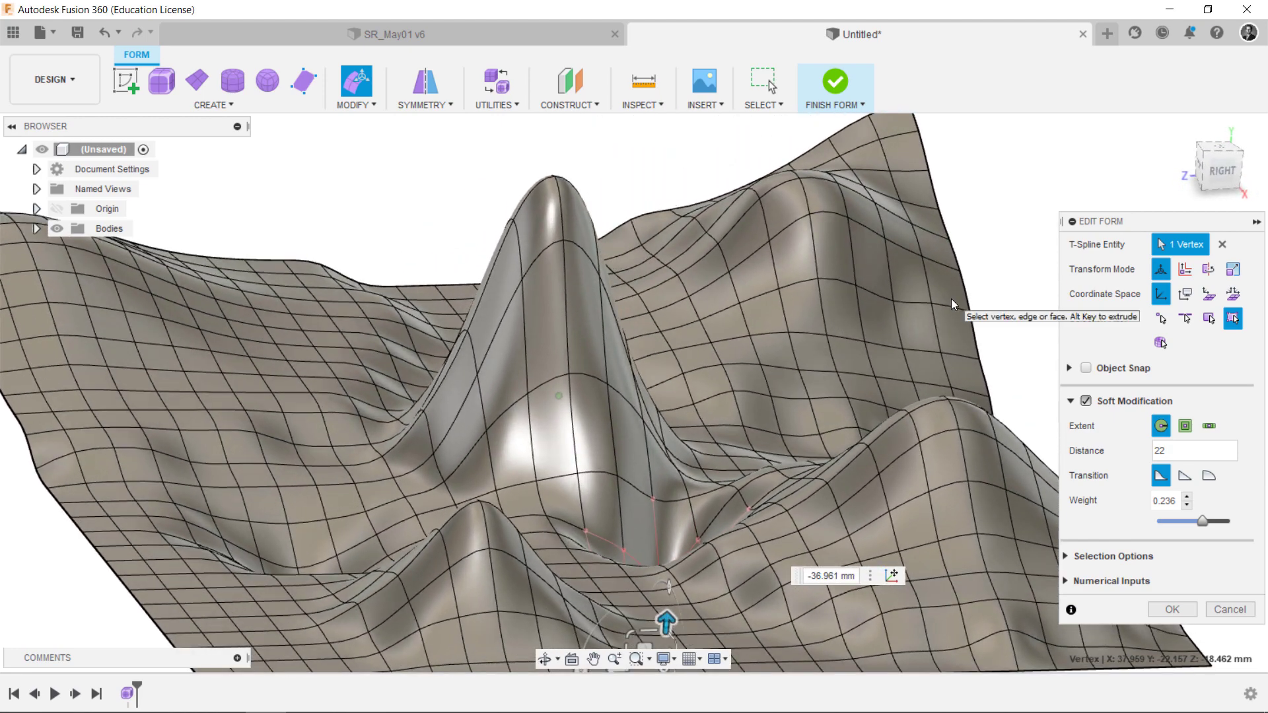
scroll(951, 298, down, 10)
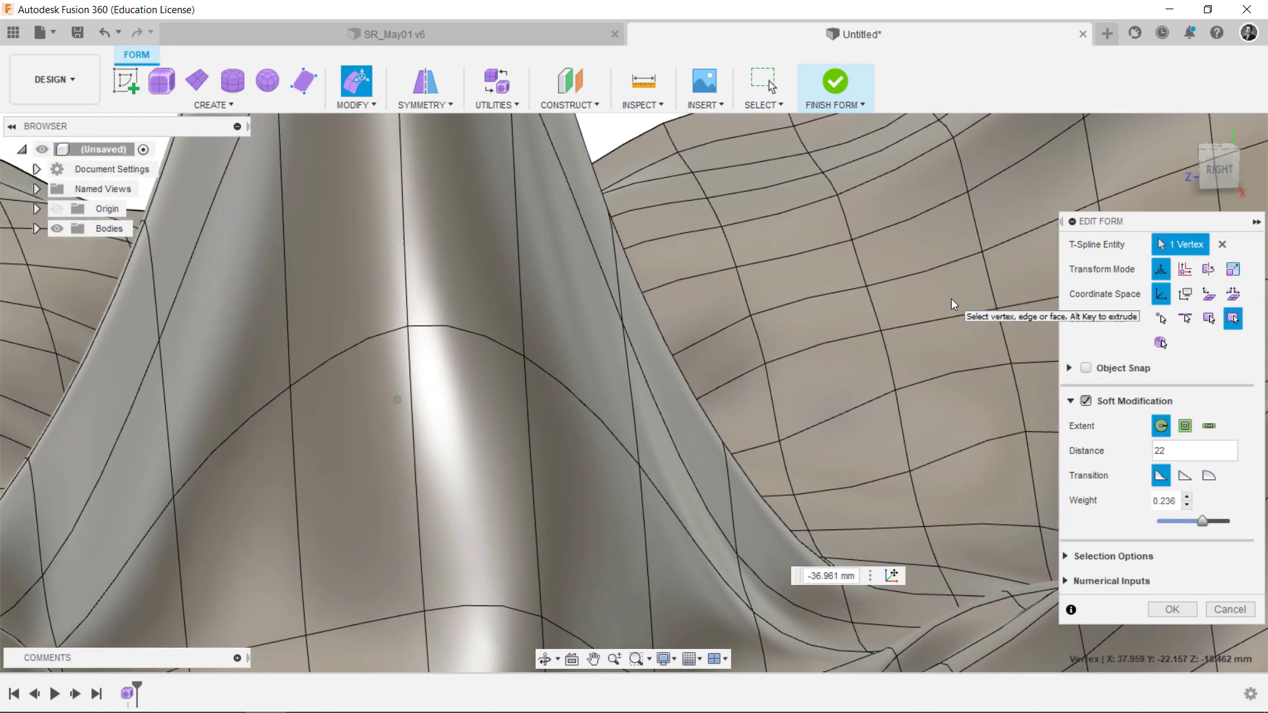
scroll(951, 298, down, 10)
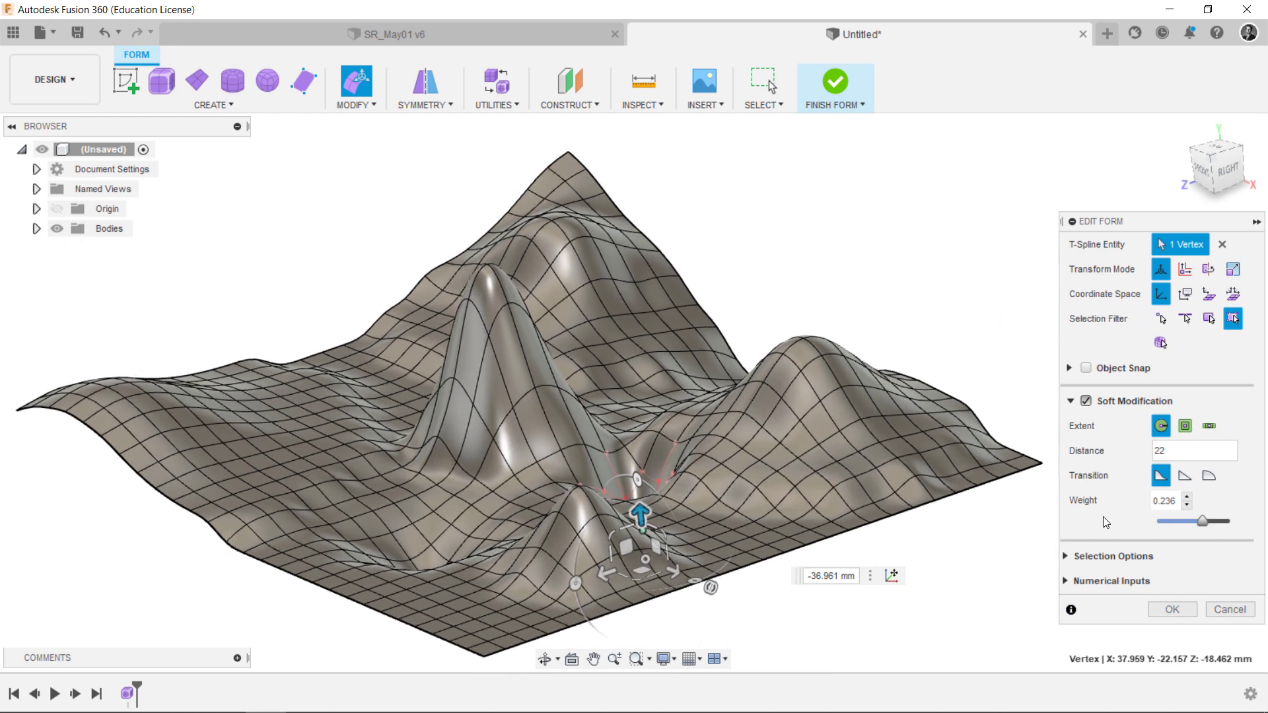
click(1172, 610)
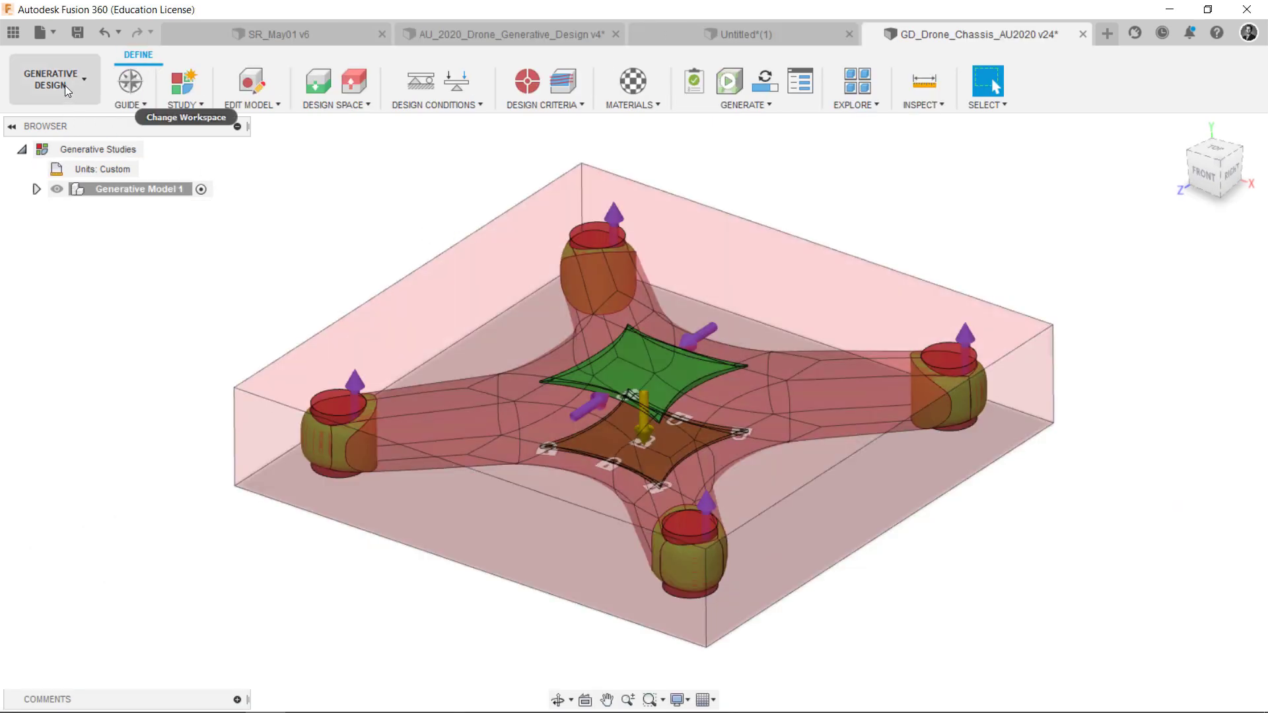
click(65, 85)
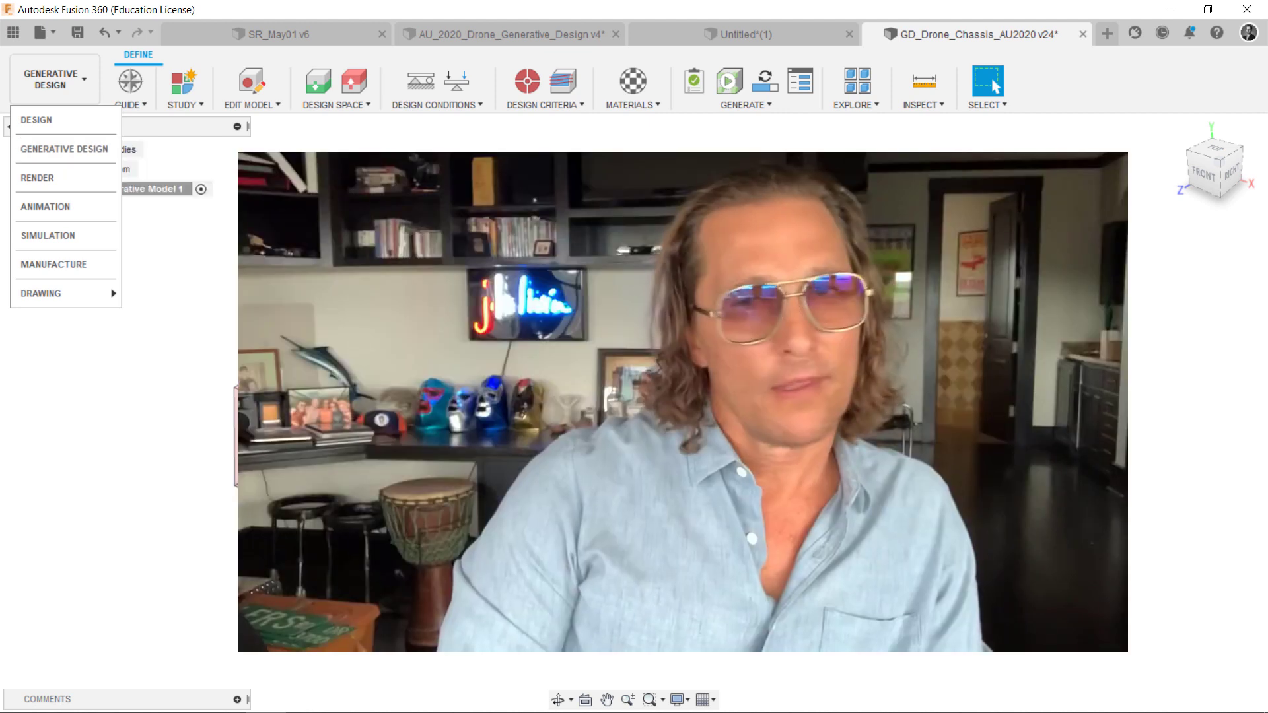
key(Escape)
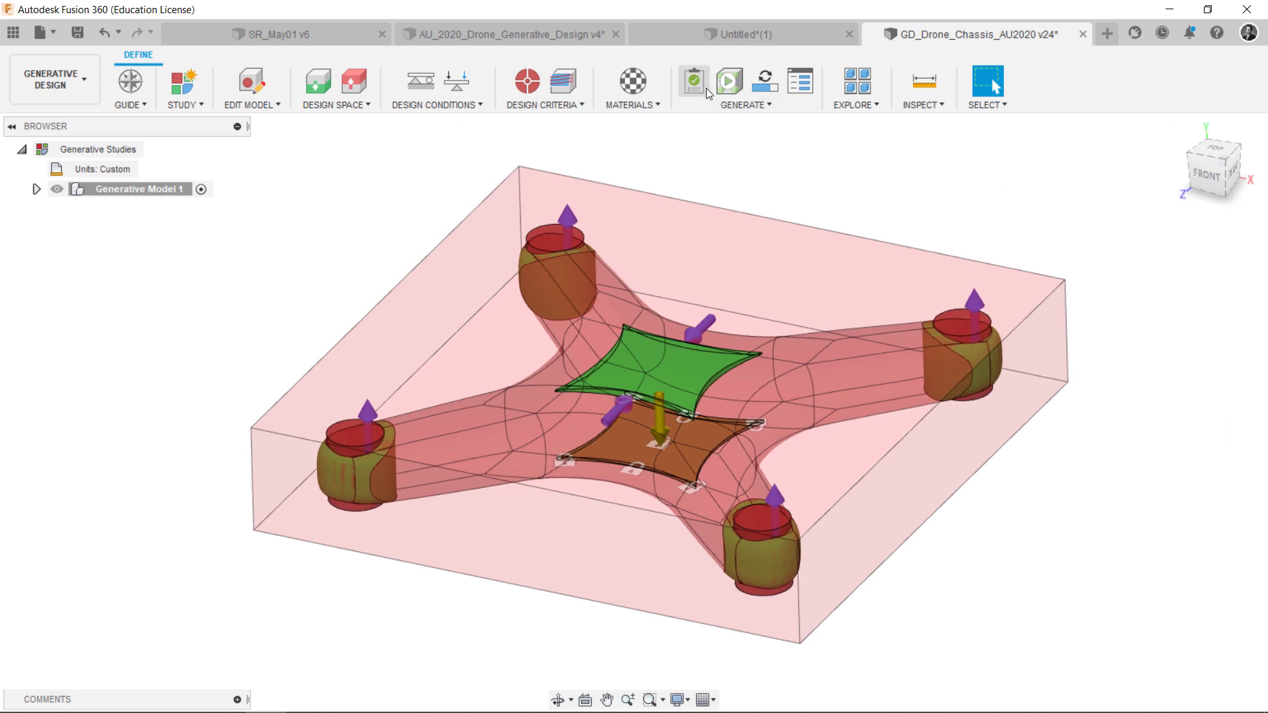
Explore the drone chassis's generative outcomes and open the converged AU 2024 - LOAD - Outcome 1
click(855, 81)
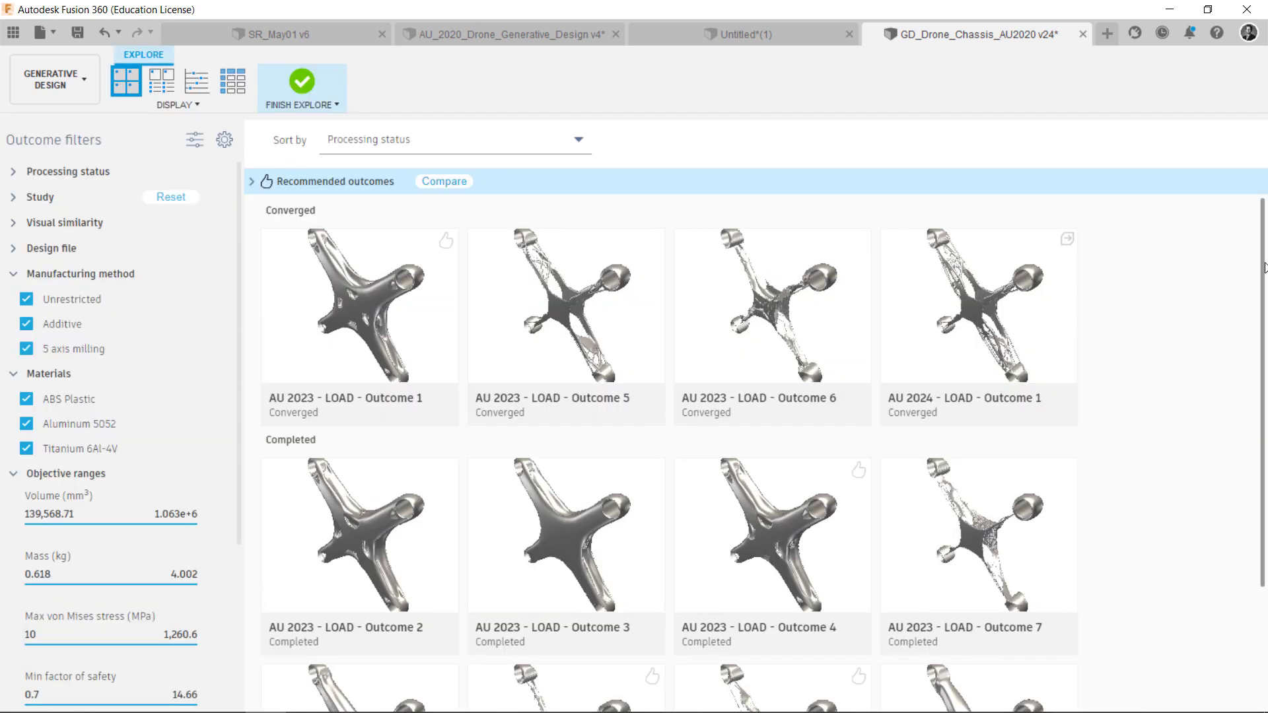
scroll(1264, 302, down, 2)
scroll(1264, 301, up, 2)
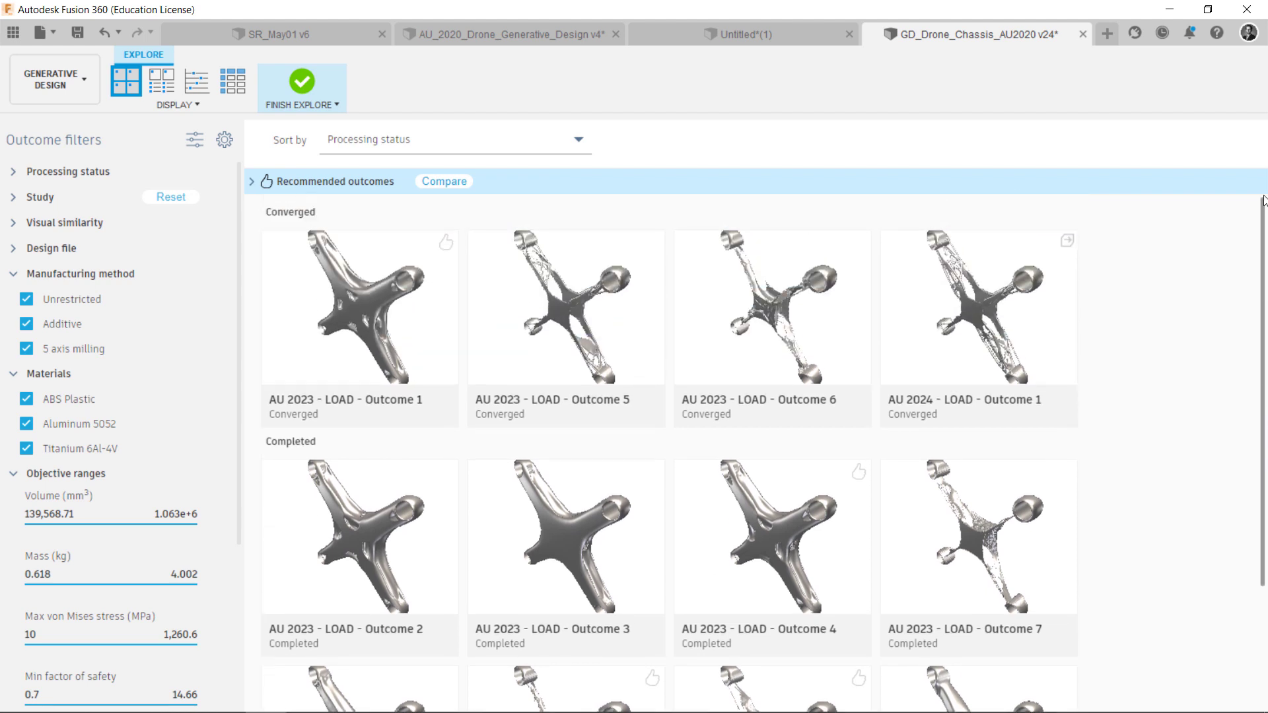
double_click(1003, 265)
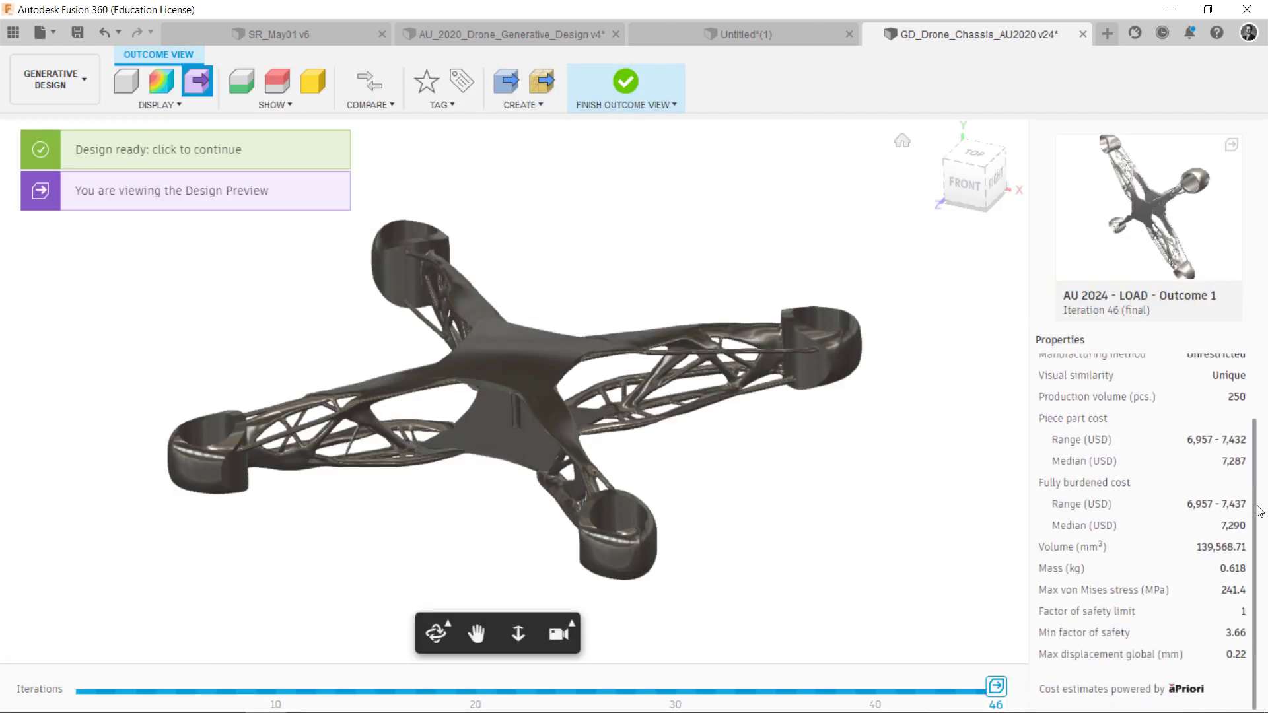
Inspect the outcome's properties and lattice arms, and open its ready design in a separate tab
scroll(1260, 502, up, 2)
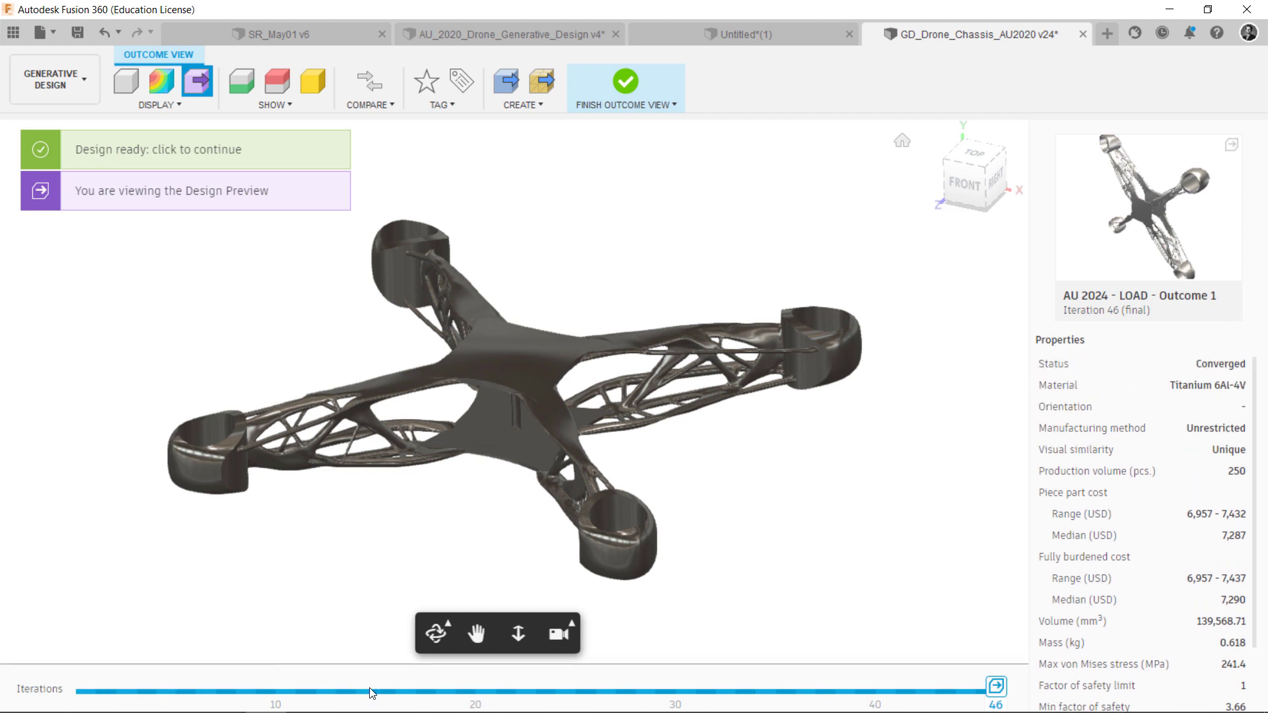
drag(808, 441, 940, 442)
scroll(706, 474, up, 7)
scroll(705, 473, down, 5)
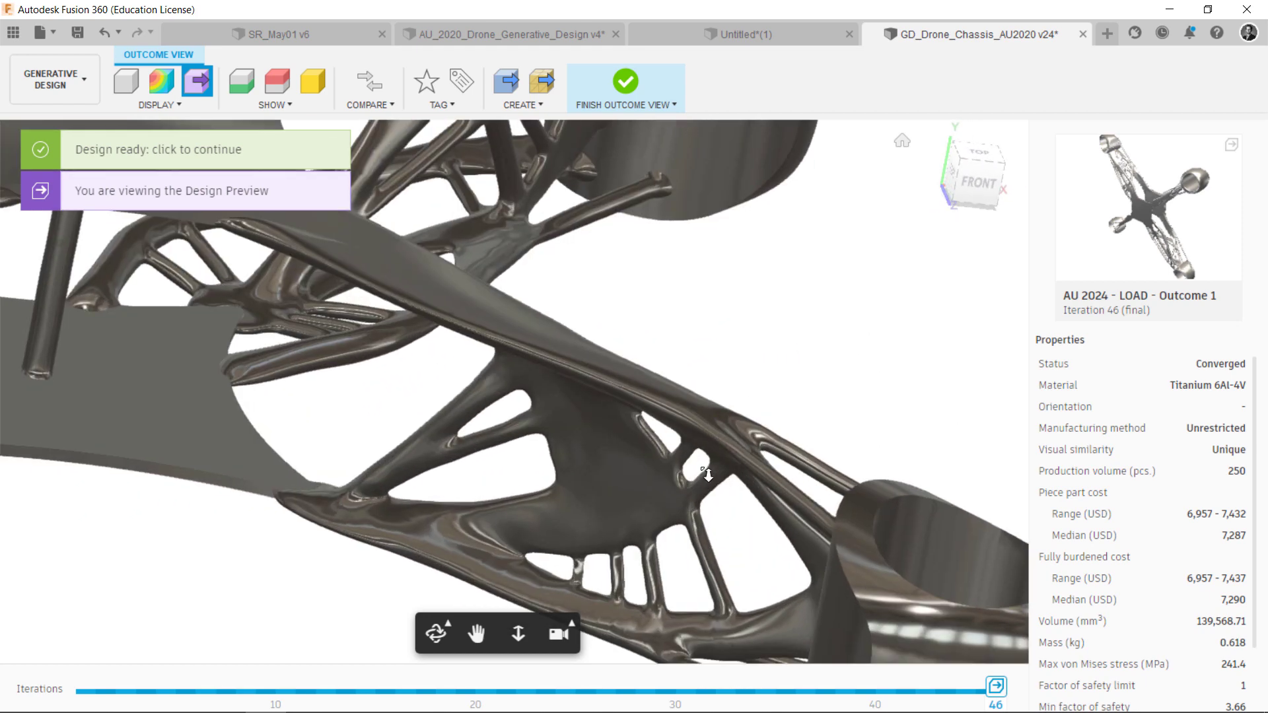
shift+middle_drag(696, 489, 538, 476)
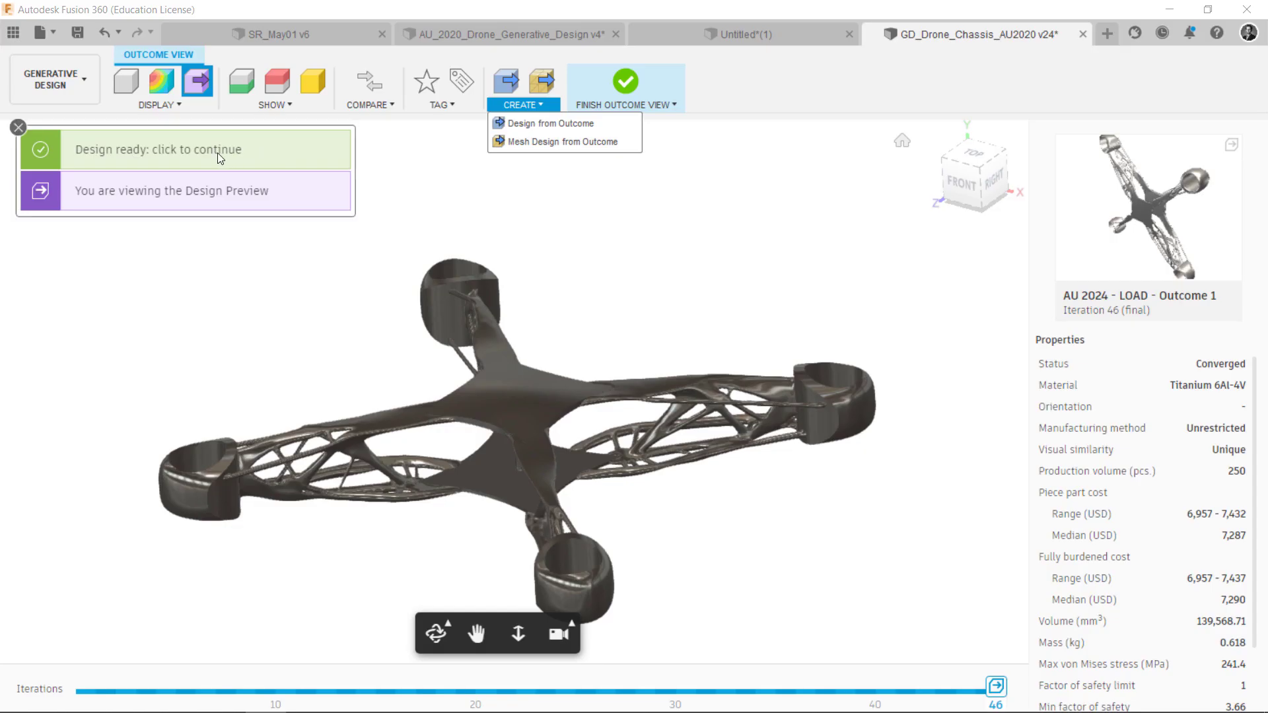
click(217, 151)
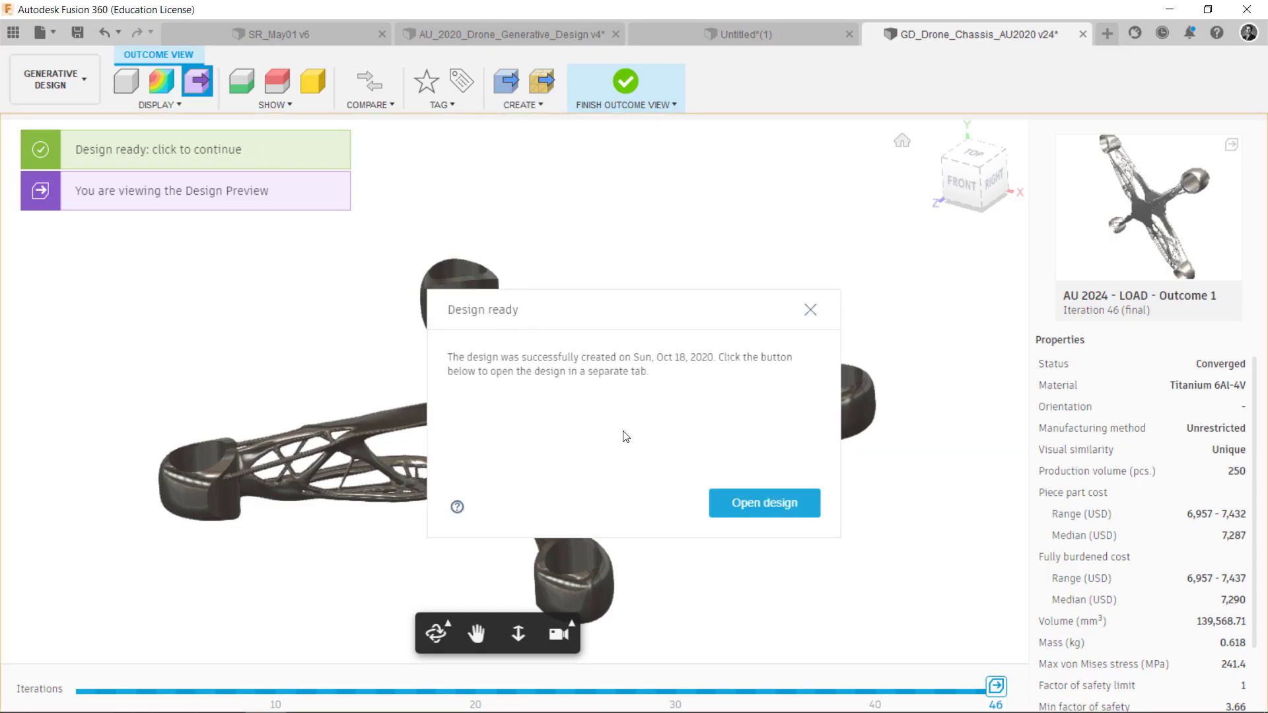
click(759, 505)
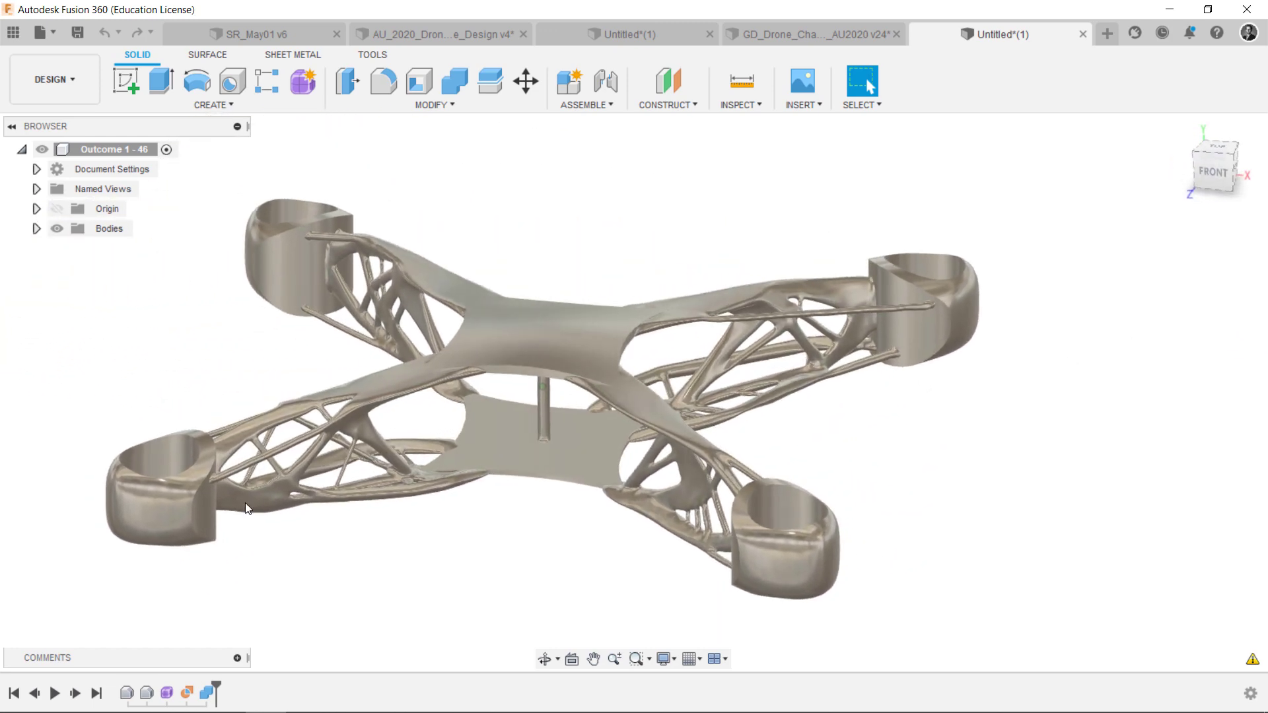
Open the Organic feature of the Outcome 1 - 46 design for form editing, focusing on one lattice arm
right_click(168, 694)
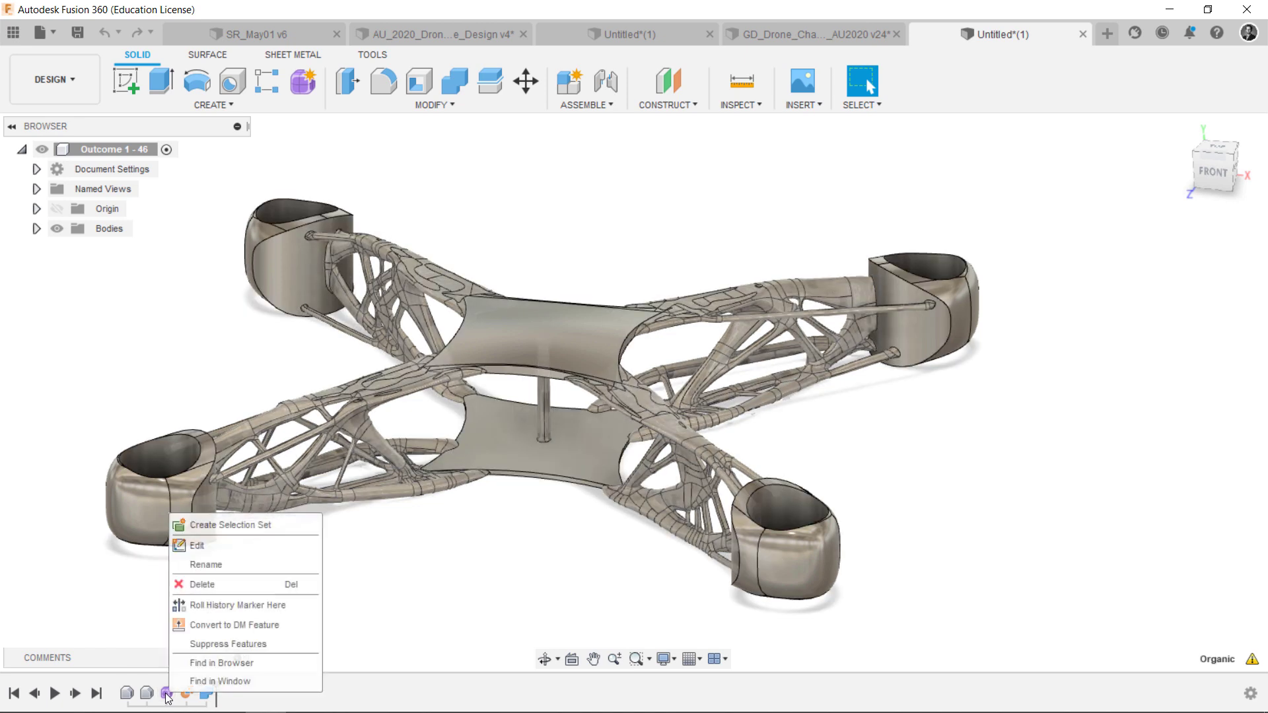
click(208, 546)
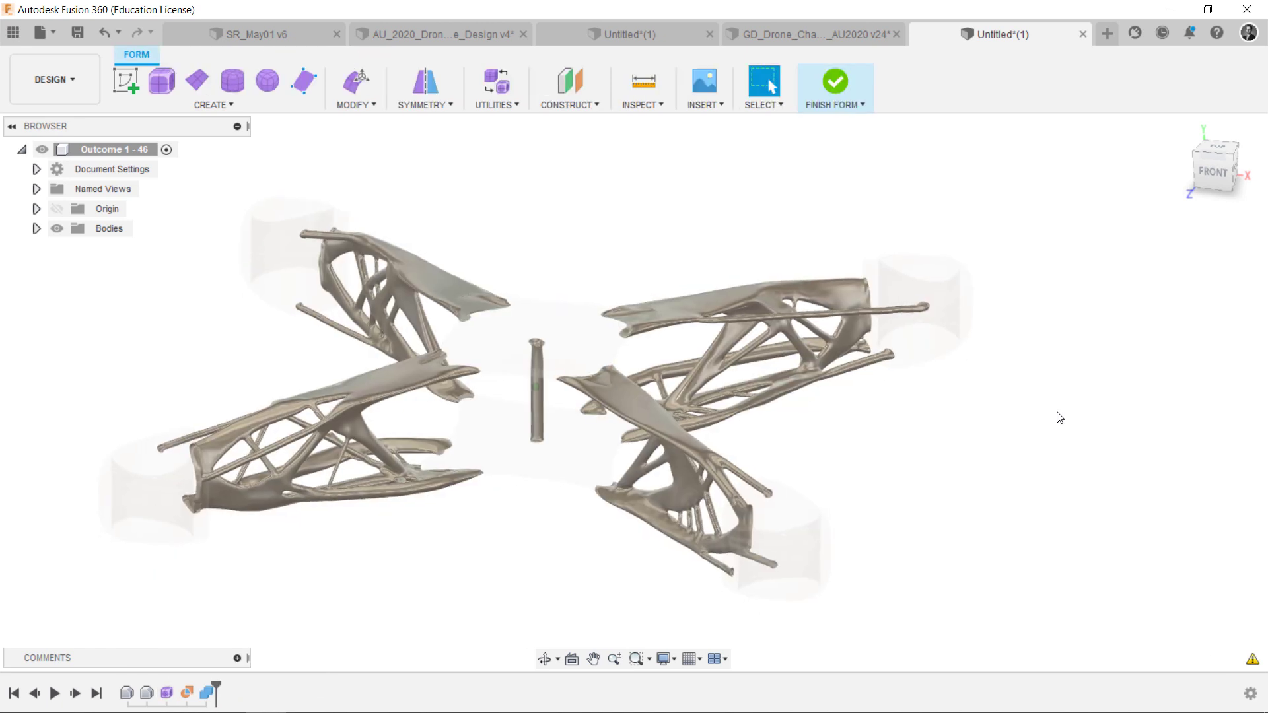
scroll(1059, 417, up, 2)
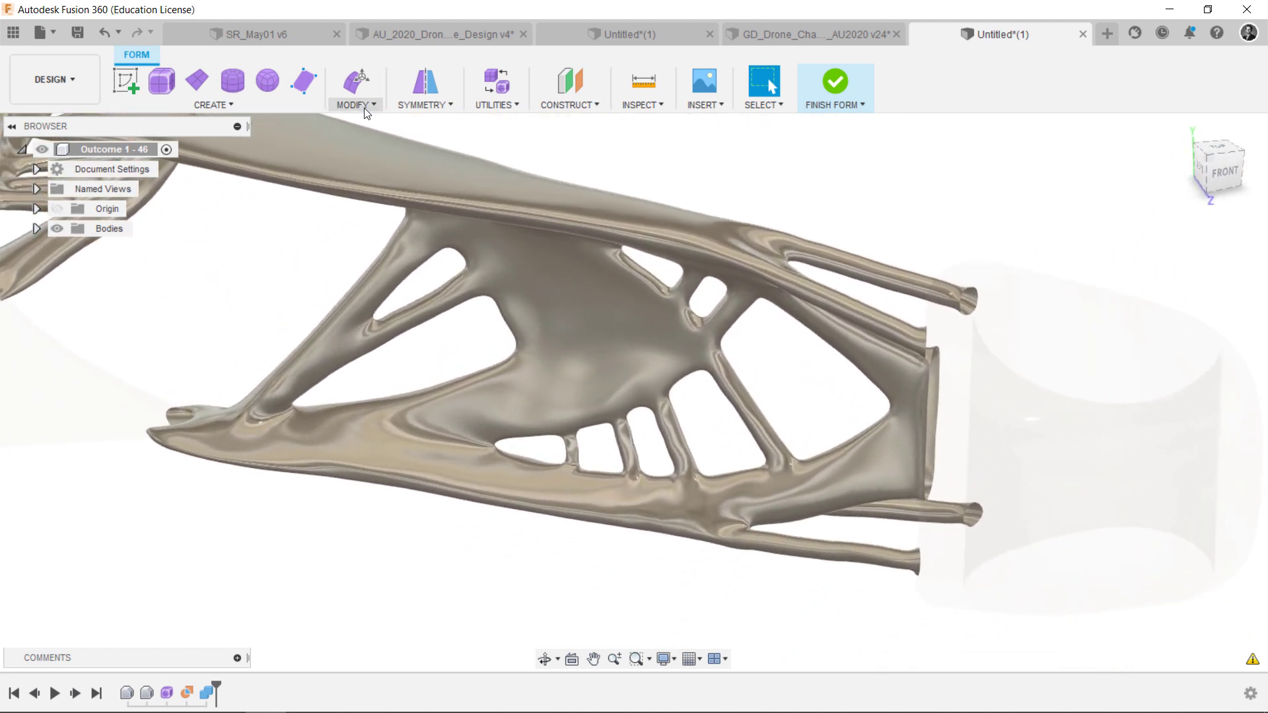
Cylindrify the four thin struts in the lattice arm's lower web, with Auto Feature Selection on
click(361, 107)
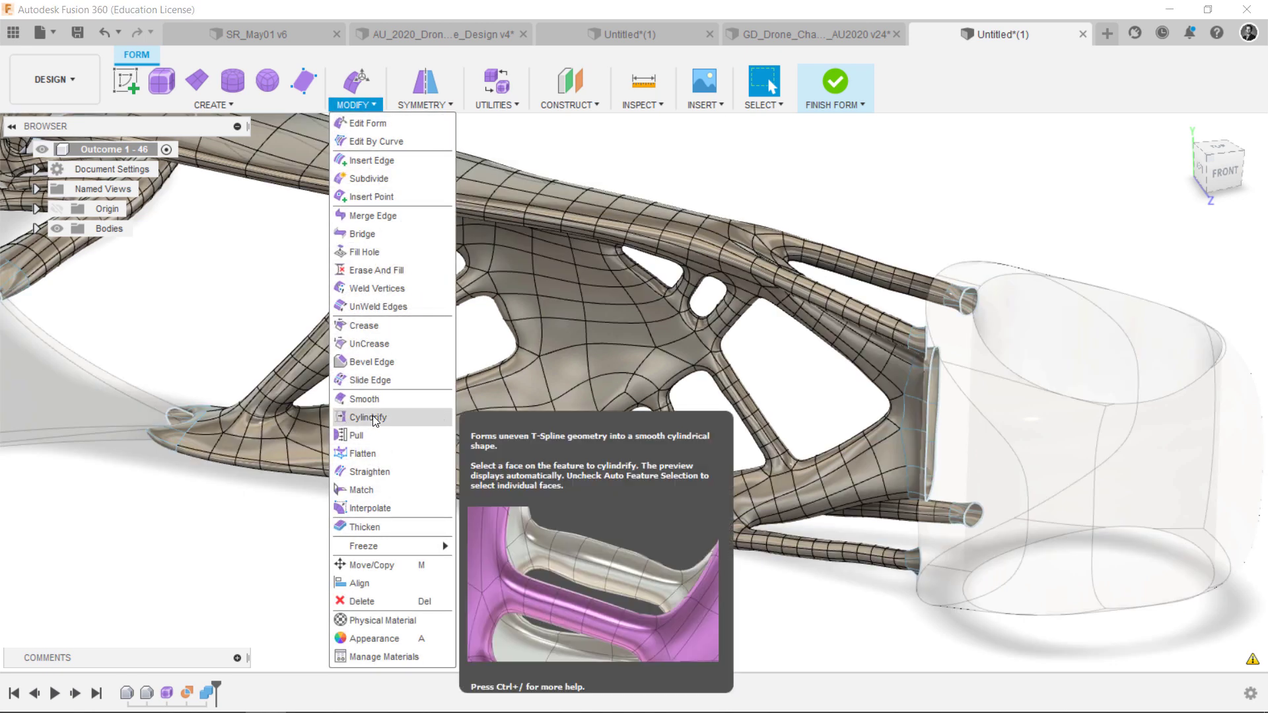
click(374, 415)
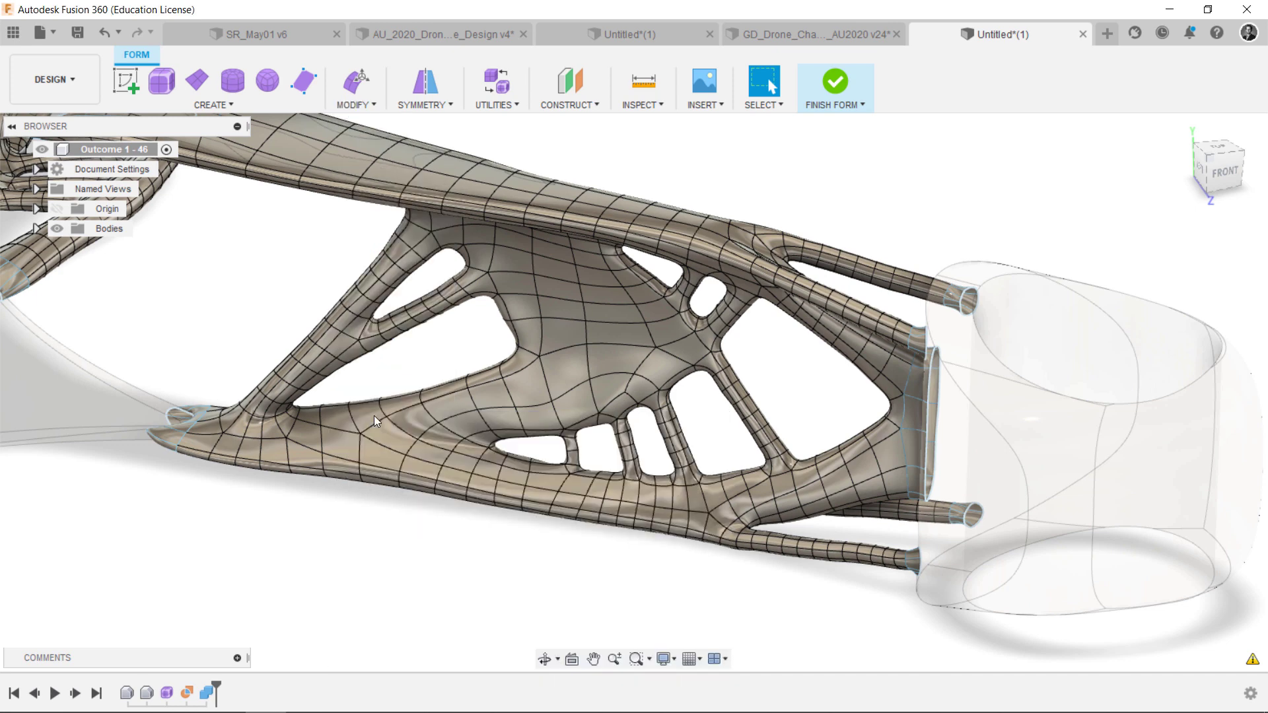
scroll(651, 450, up, 5)
scroll(651, 450, up, 5)
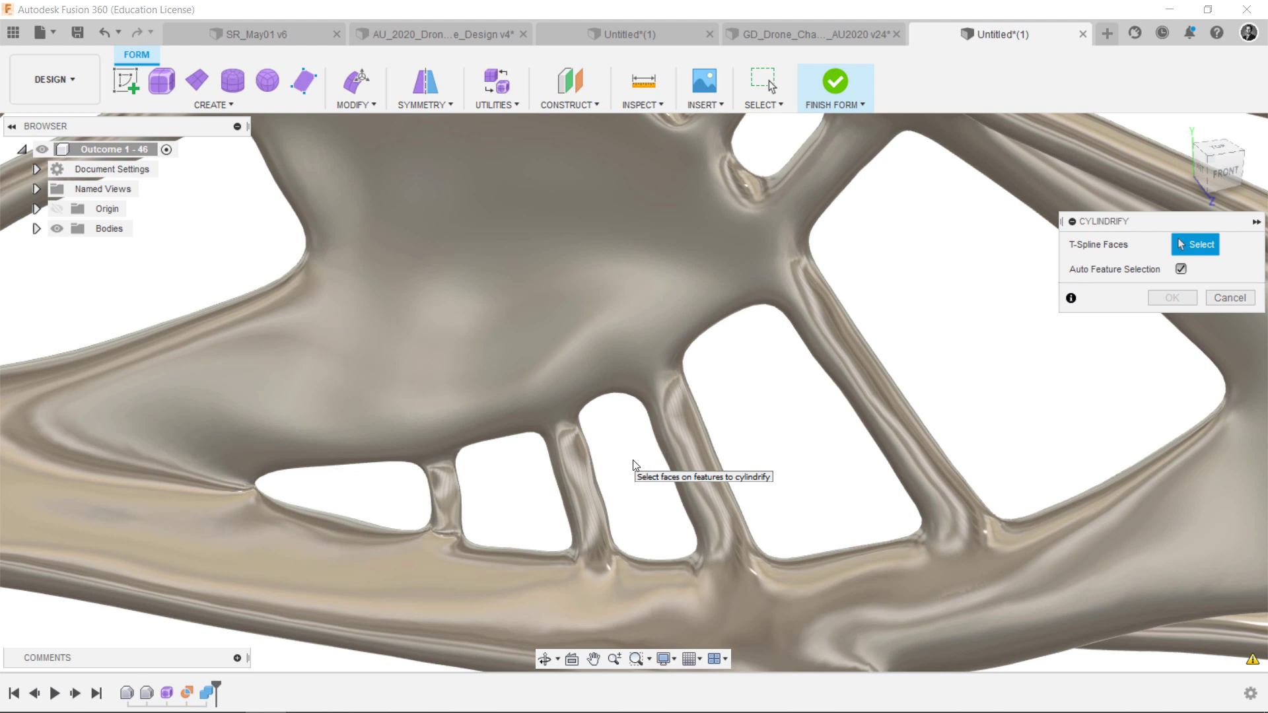
click(688, 449)
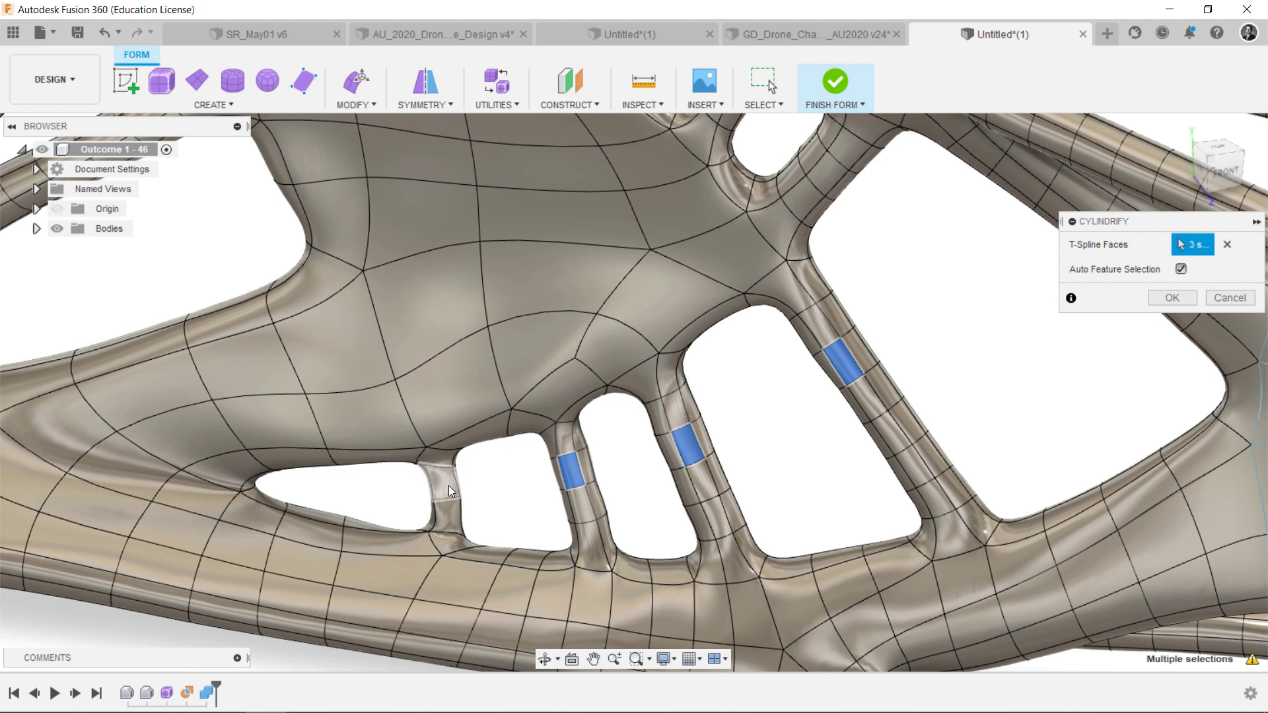
click(449, 485)
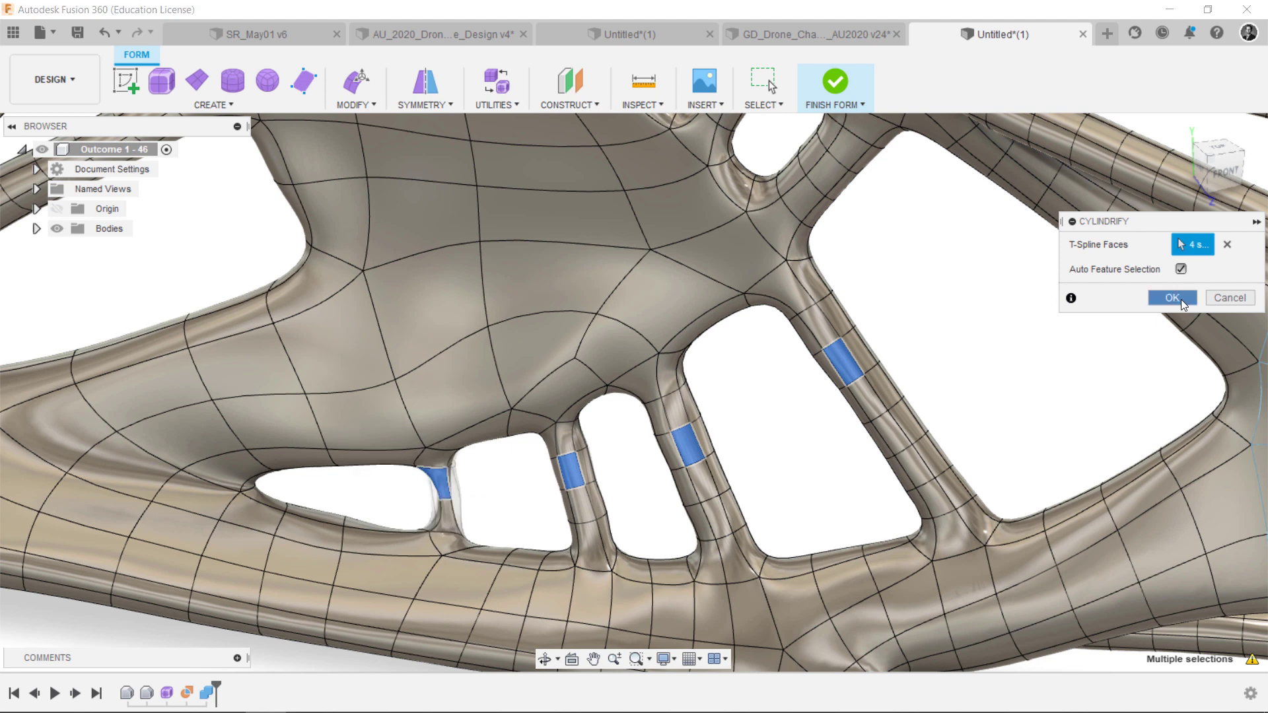
click(1175, 298)
Scale the cross edge on the shortest strut by a factor of about 3.29 with Edit Form and accept the edit
key(e)
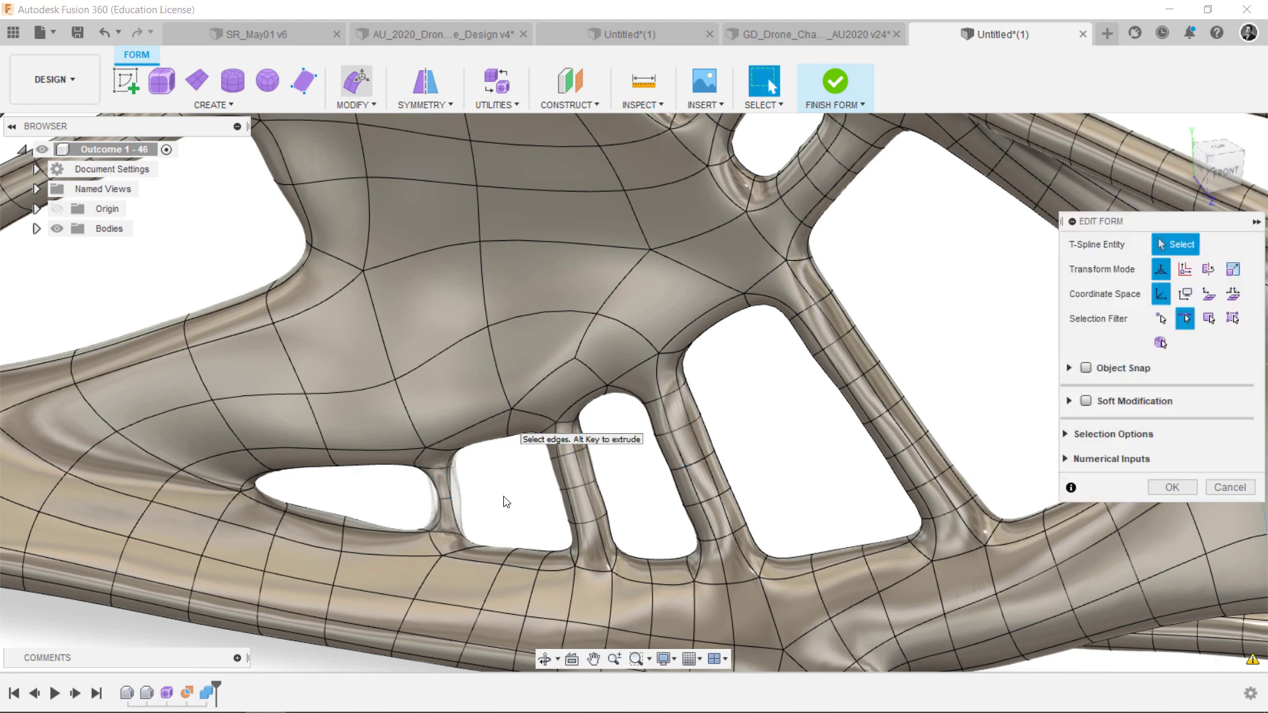
scroll(449, 504, up, 5)
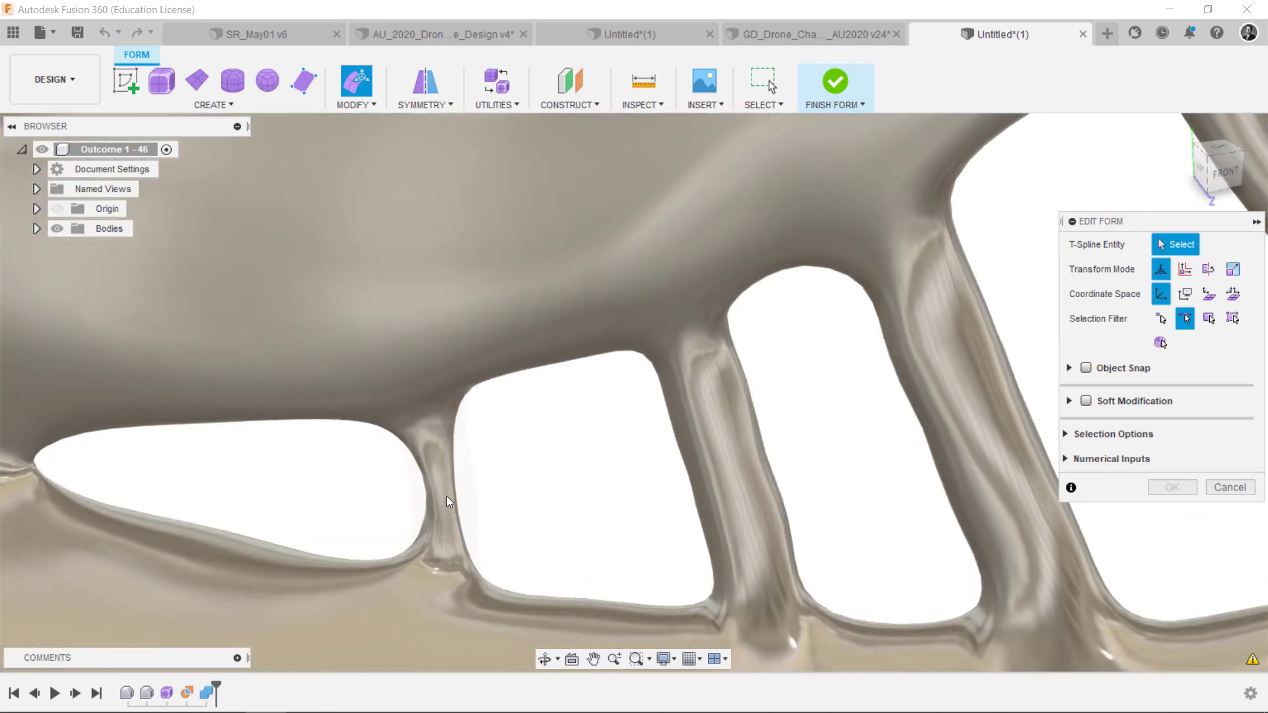
click(445, 495)
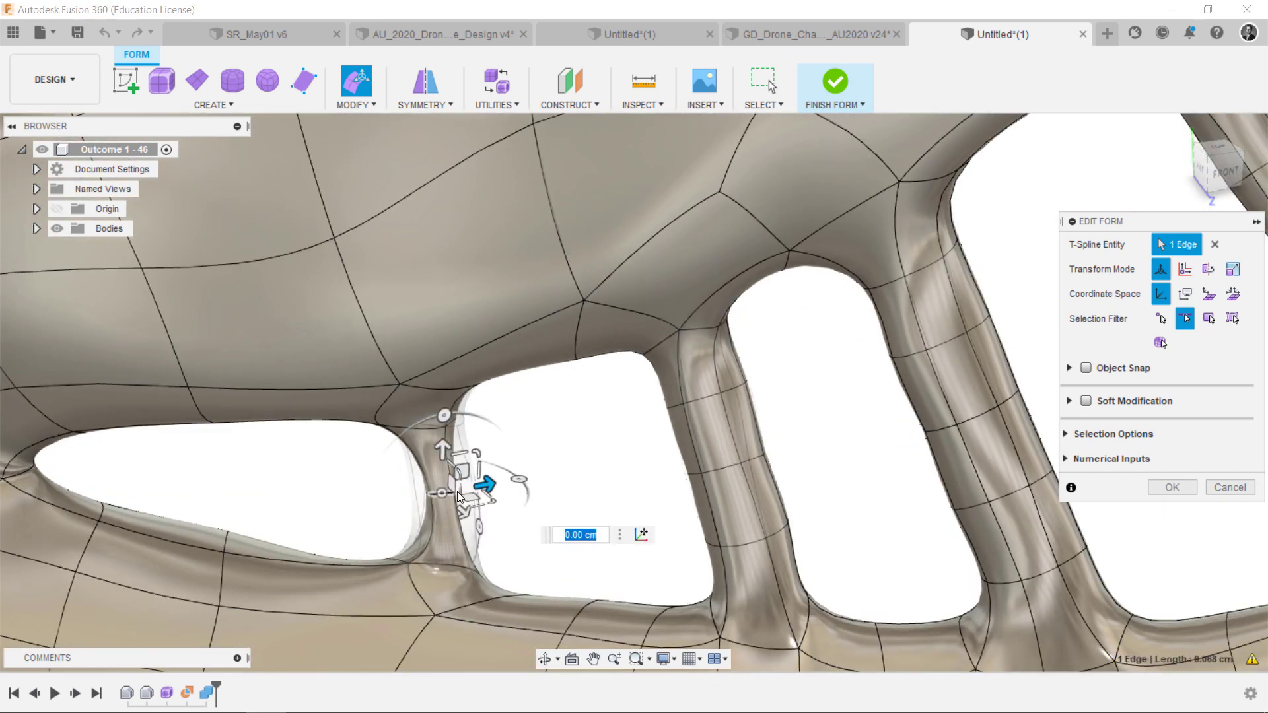
text(1.695)
drag(381, 500, 279, 518)
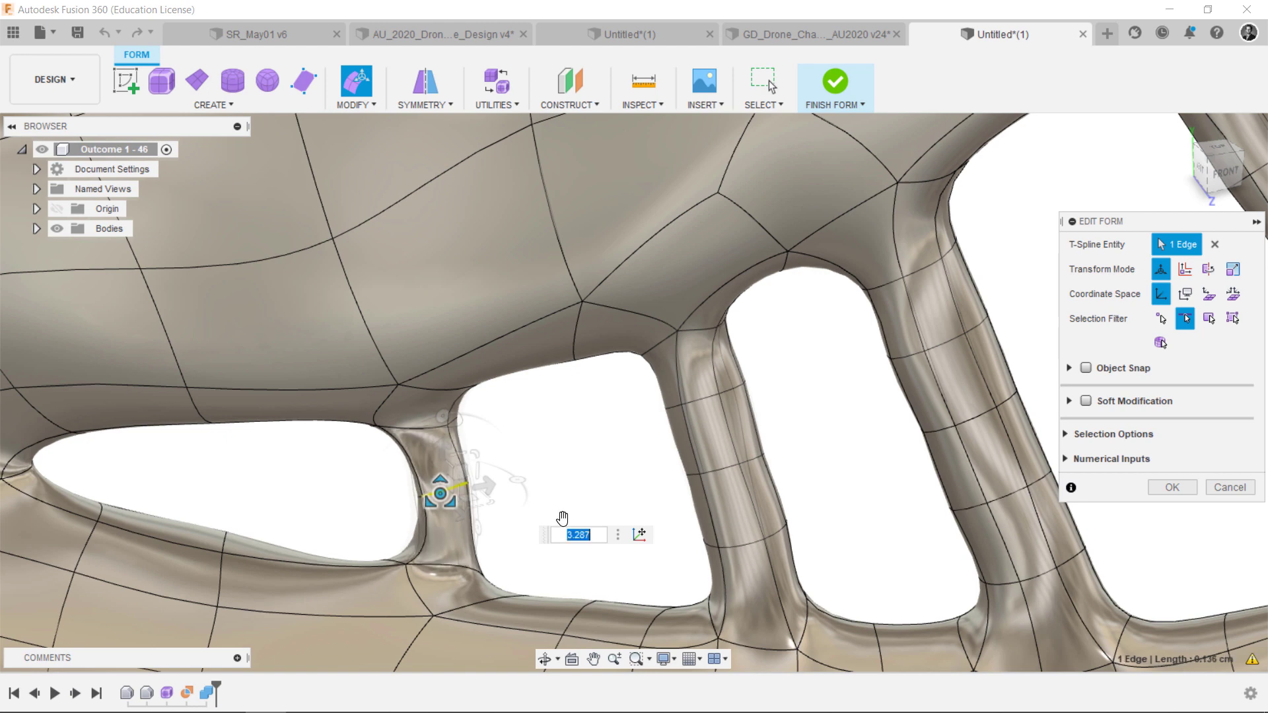
click(1171, 487)
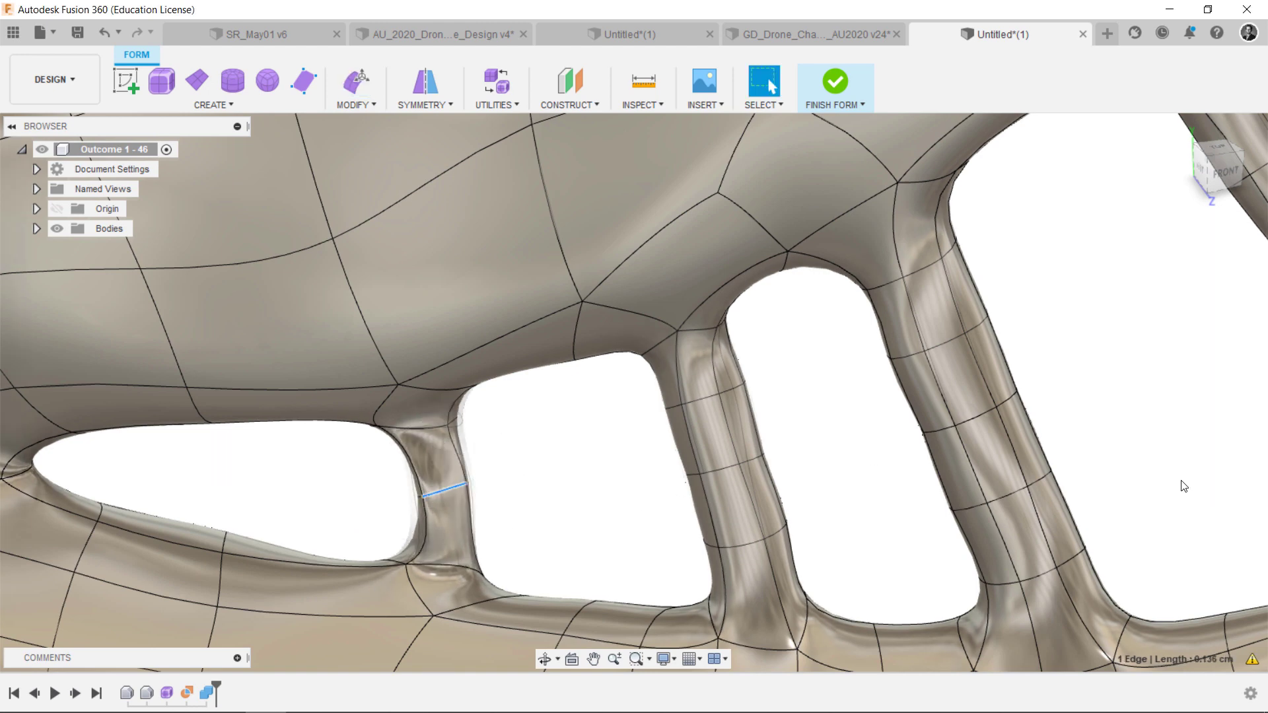
Finish the form editing and bring the whole drone chassis into view
scroll(1109, 276, down, 10)
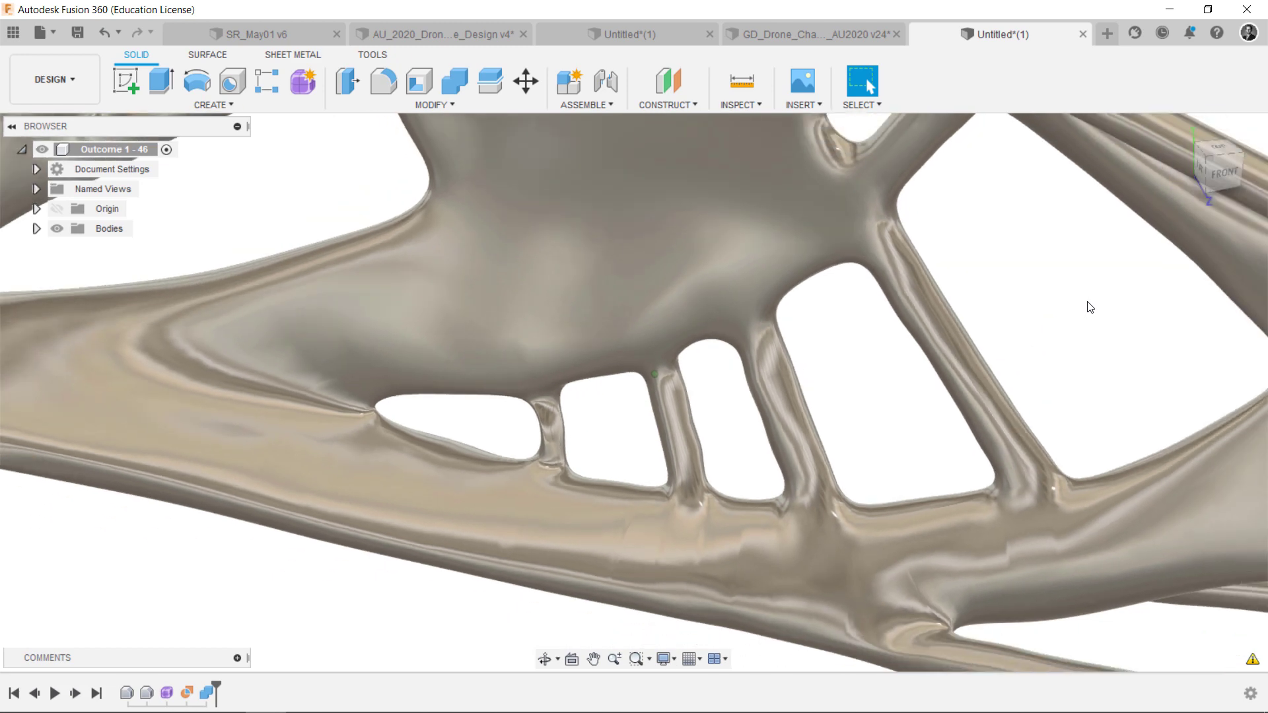
scroll(984, 341, down, 10)
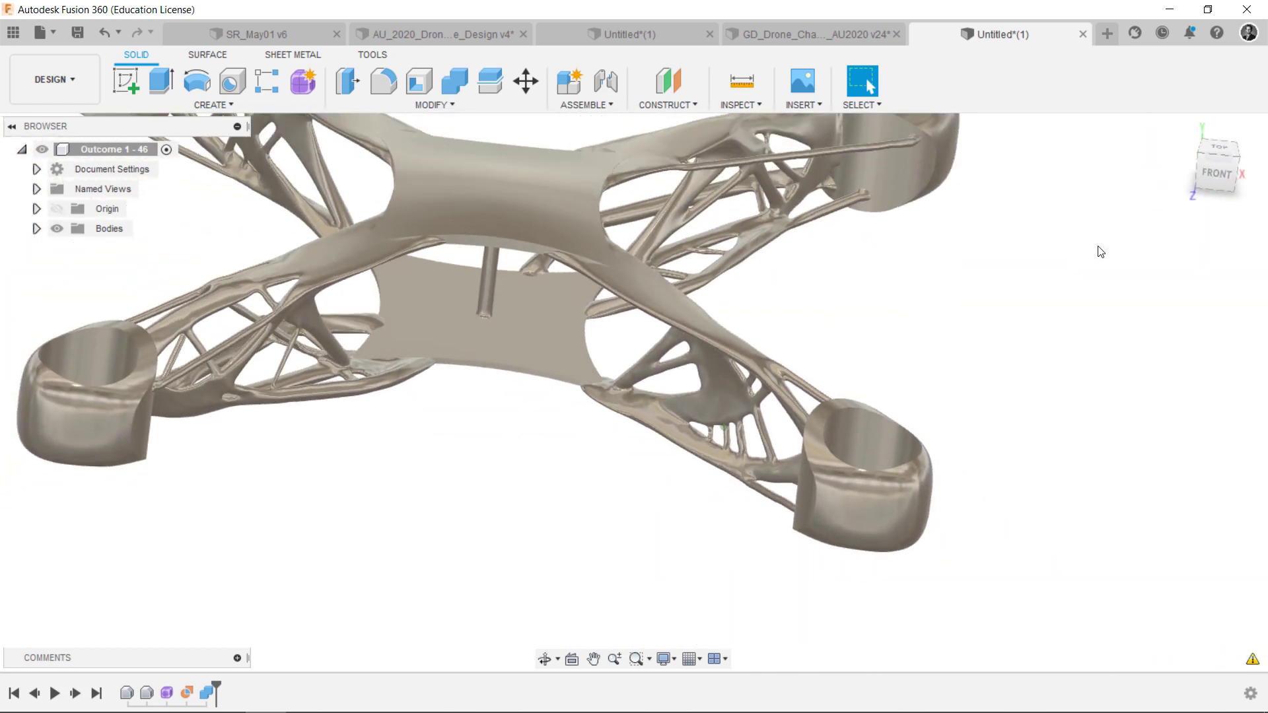
middle_drag(1122, 250, 1203, 245)
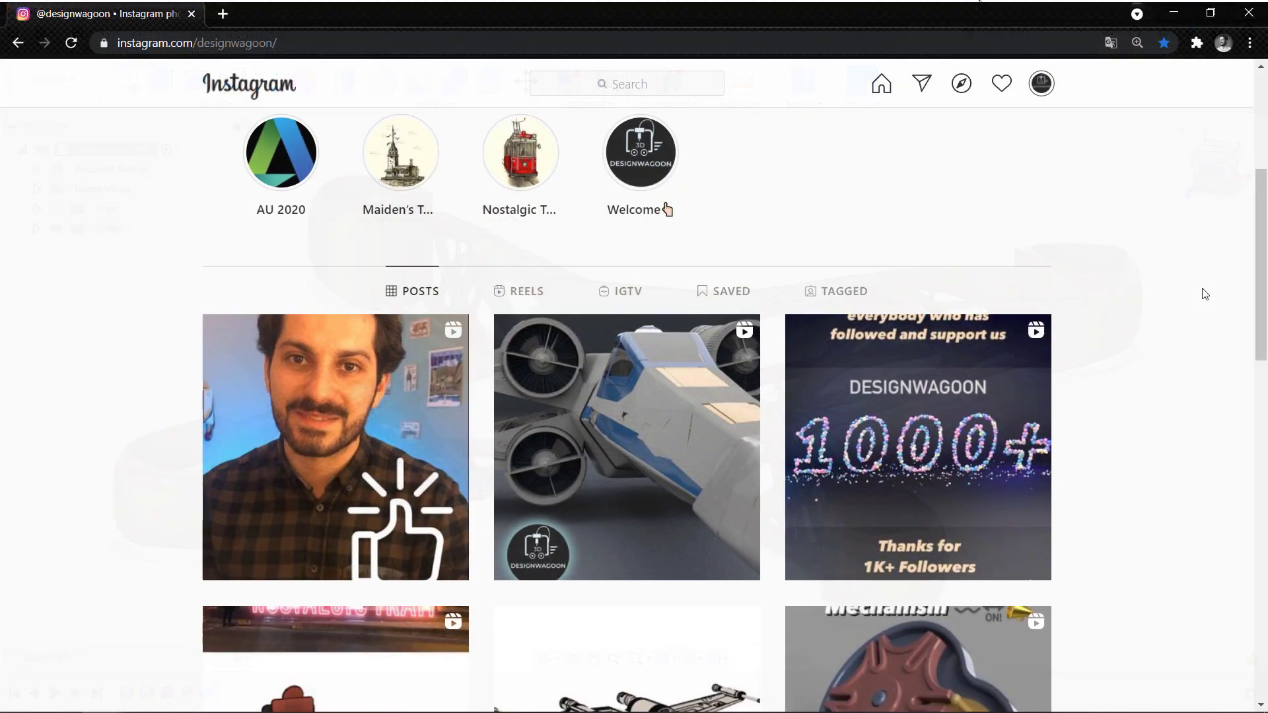
Switch to the designwagoon Instagram profile in the browser and look through its design and 3D printing posts
scroll(1200, 291, down, 3)
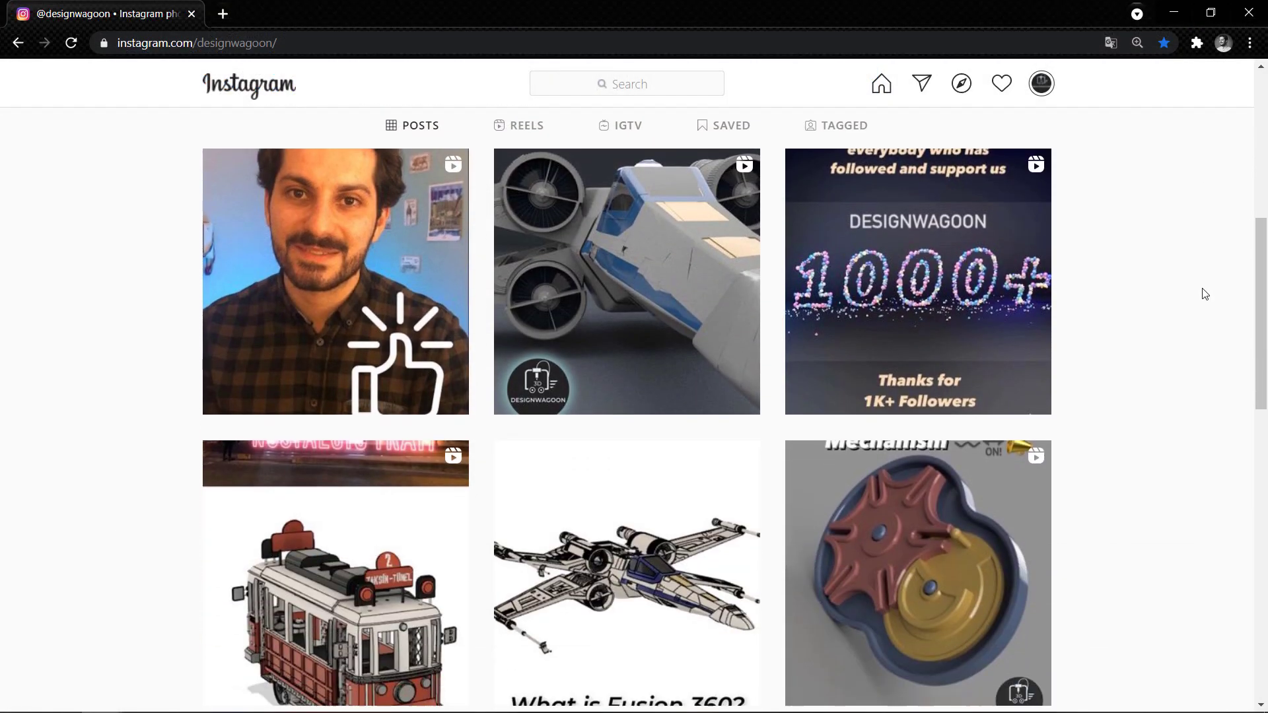
scroll(1205, 294, down, 8)
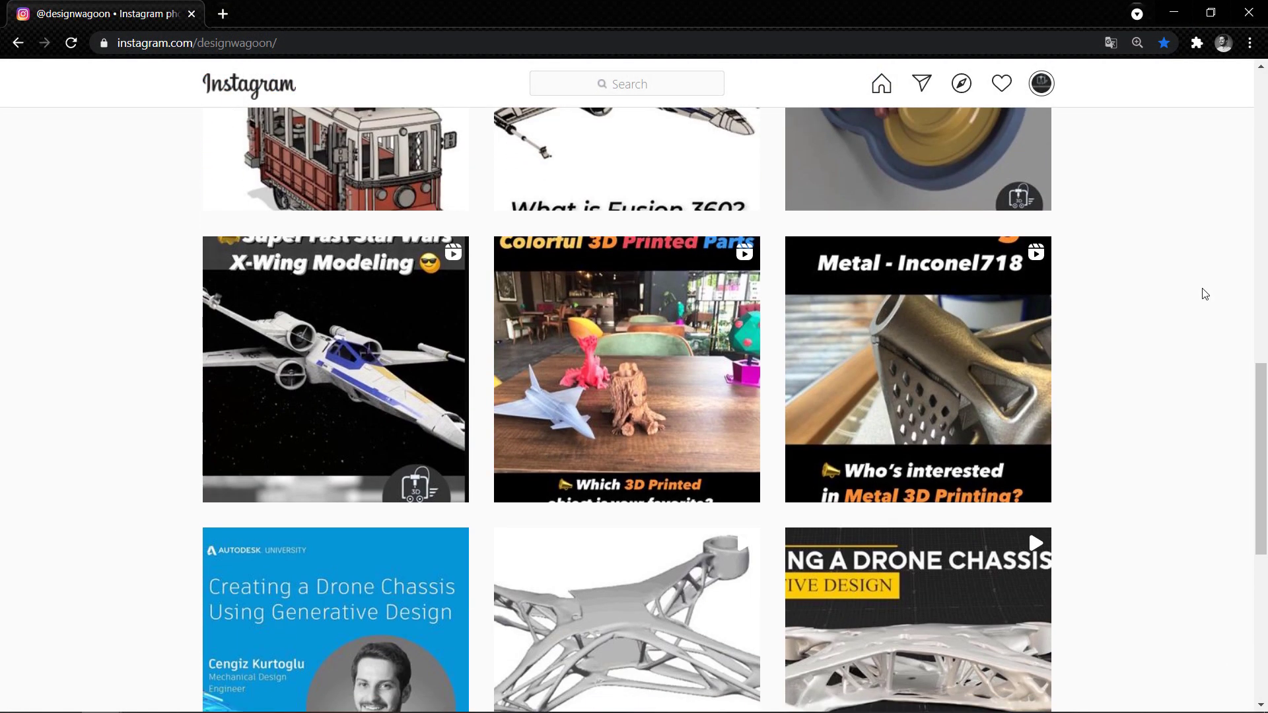
scroll(1204, 293, down, 7)
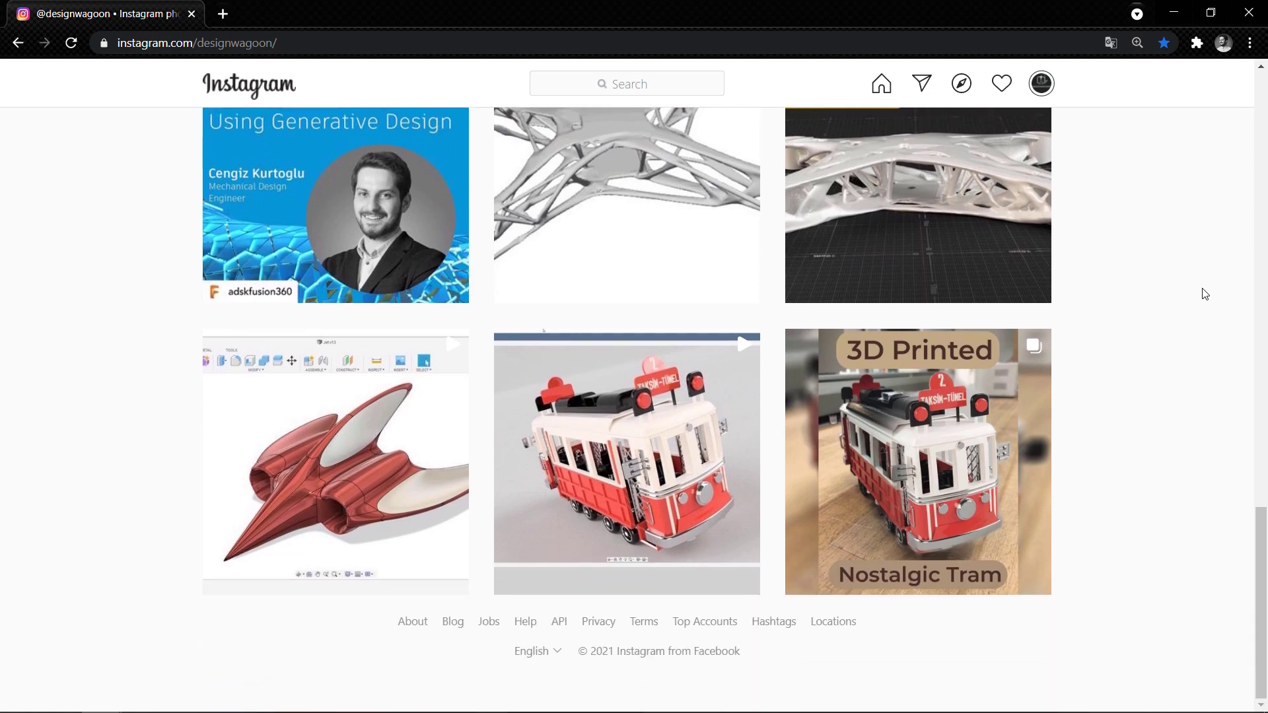
scroll(1204, 294, up, 18)
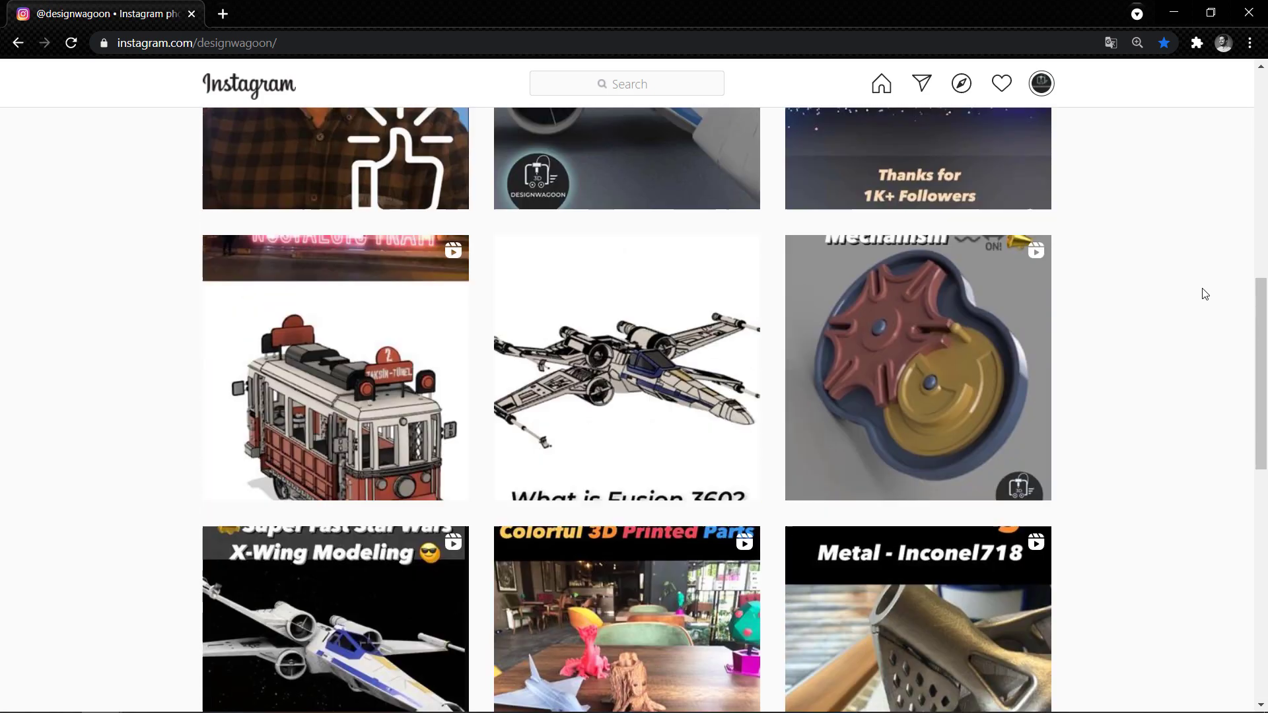